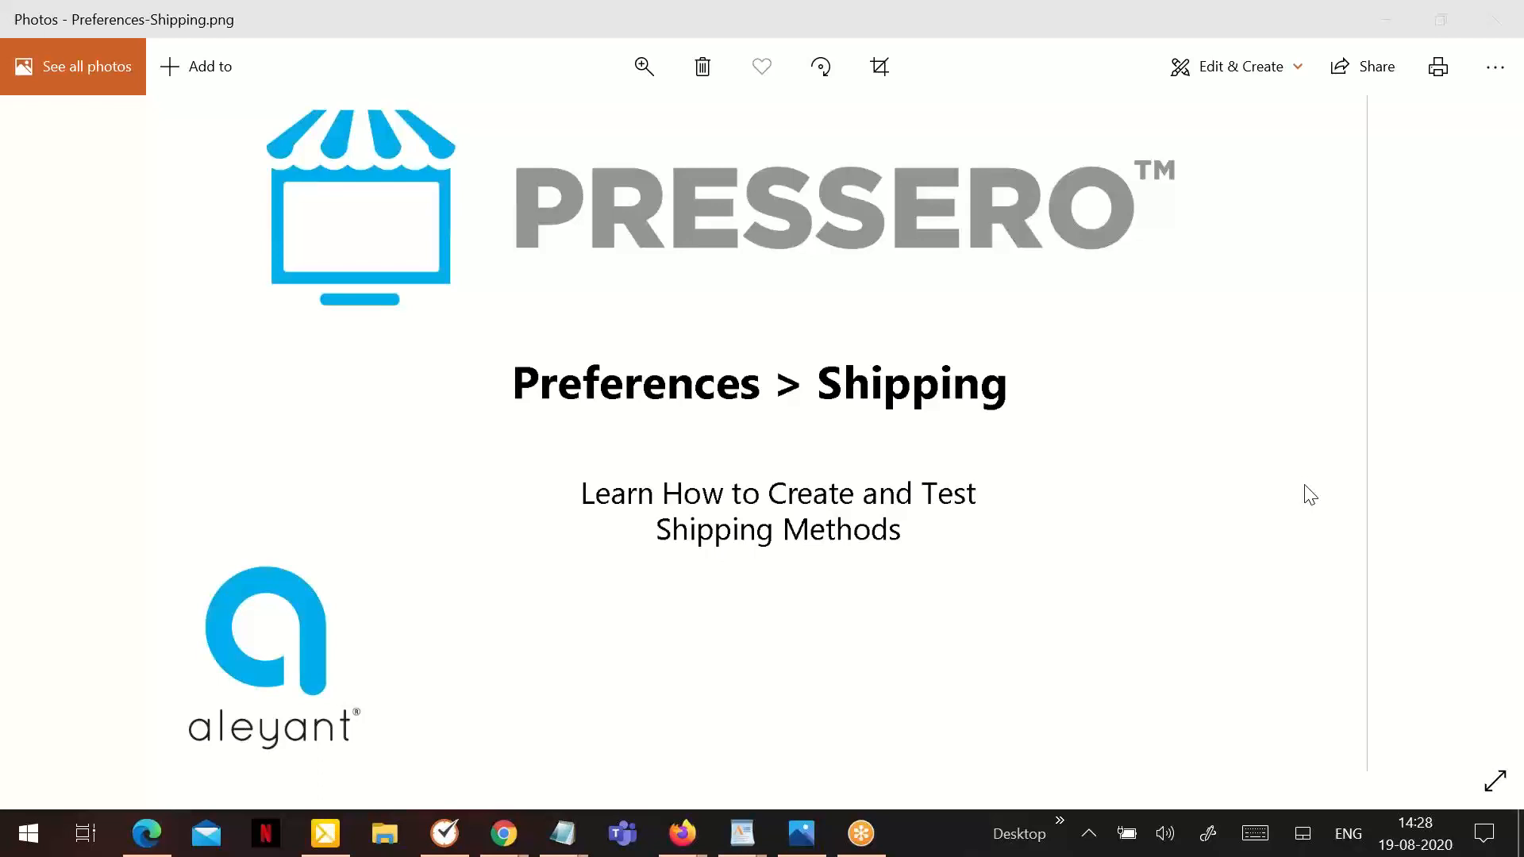
- Switch to Firefox and log in to Pressero Admin with the saved username and account password
left_click(803, 841)
left_click(803, 842)
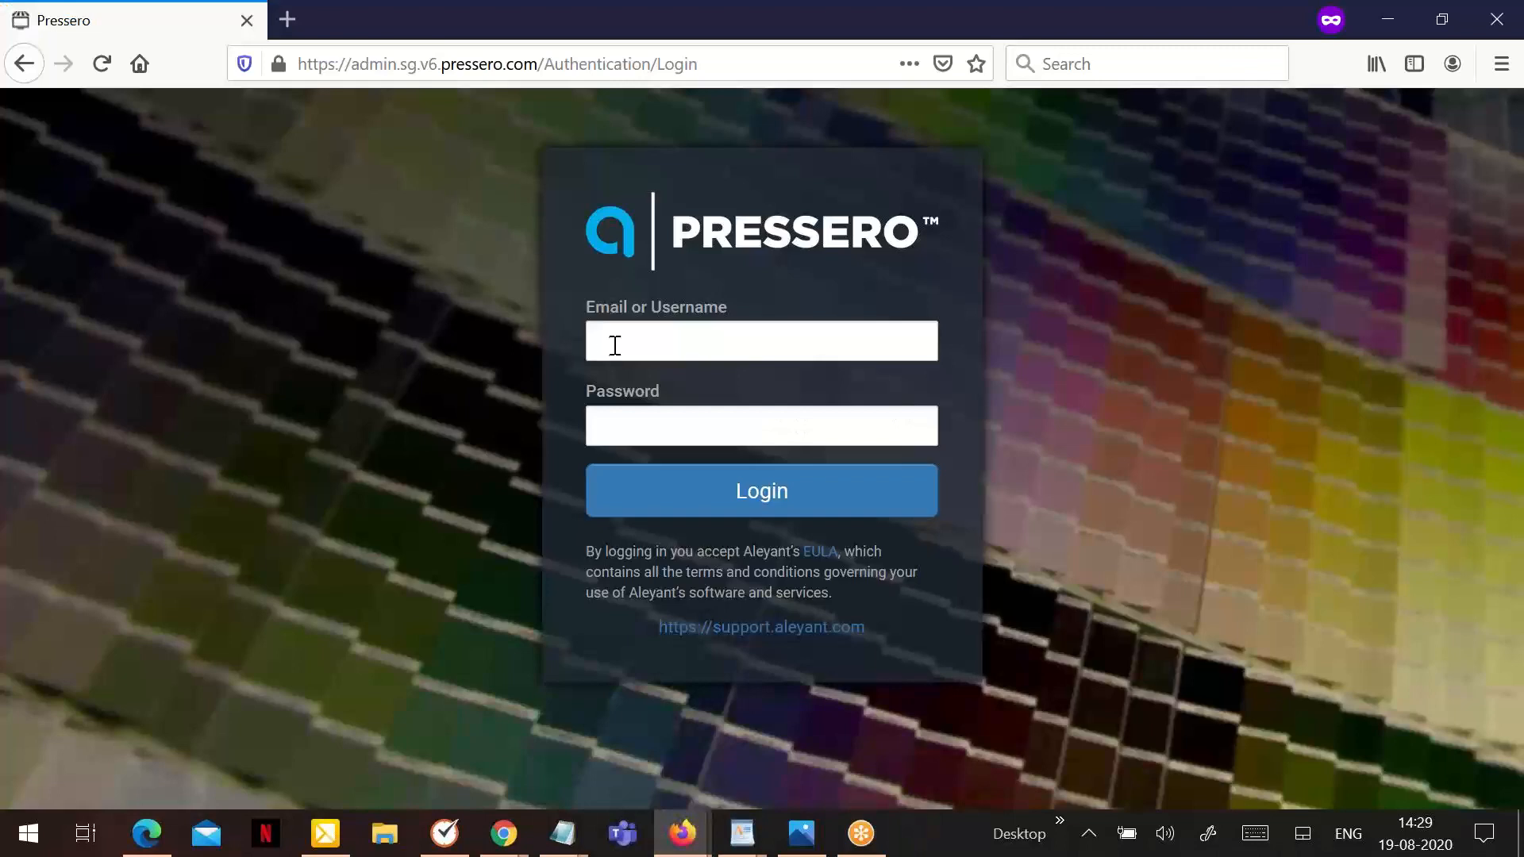
left_click(615, 345)
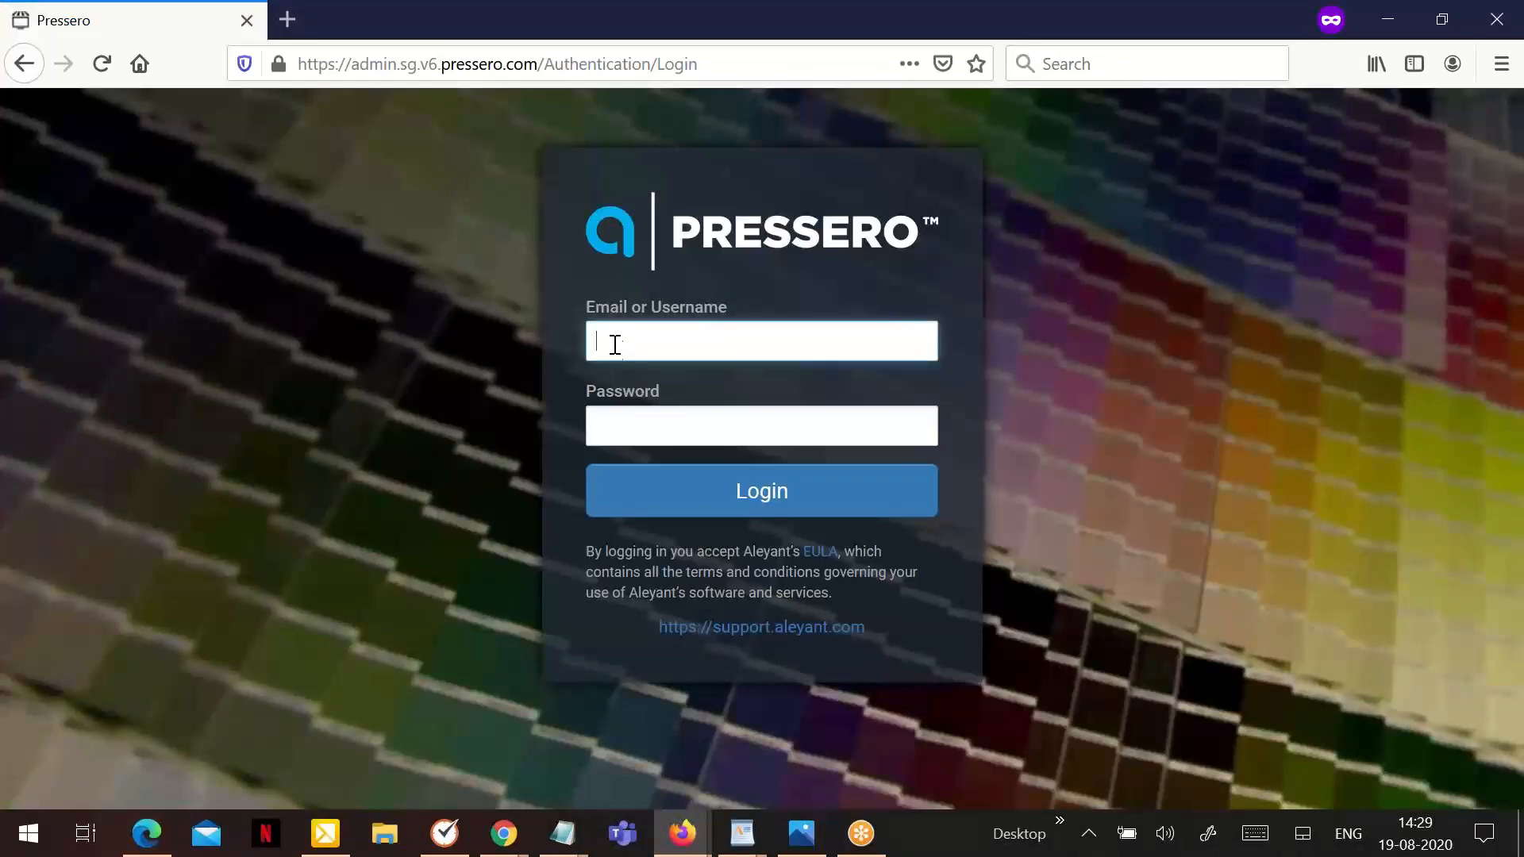
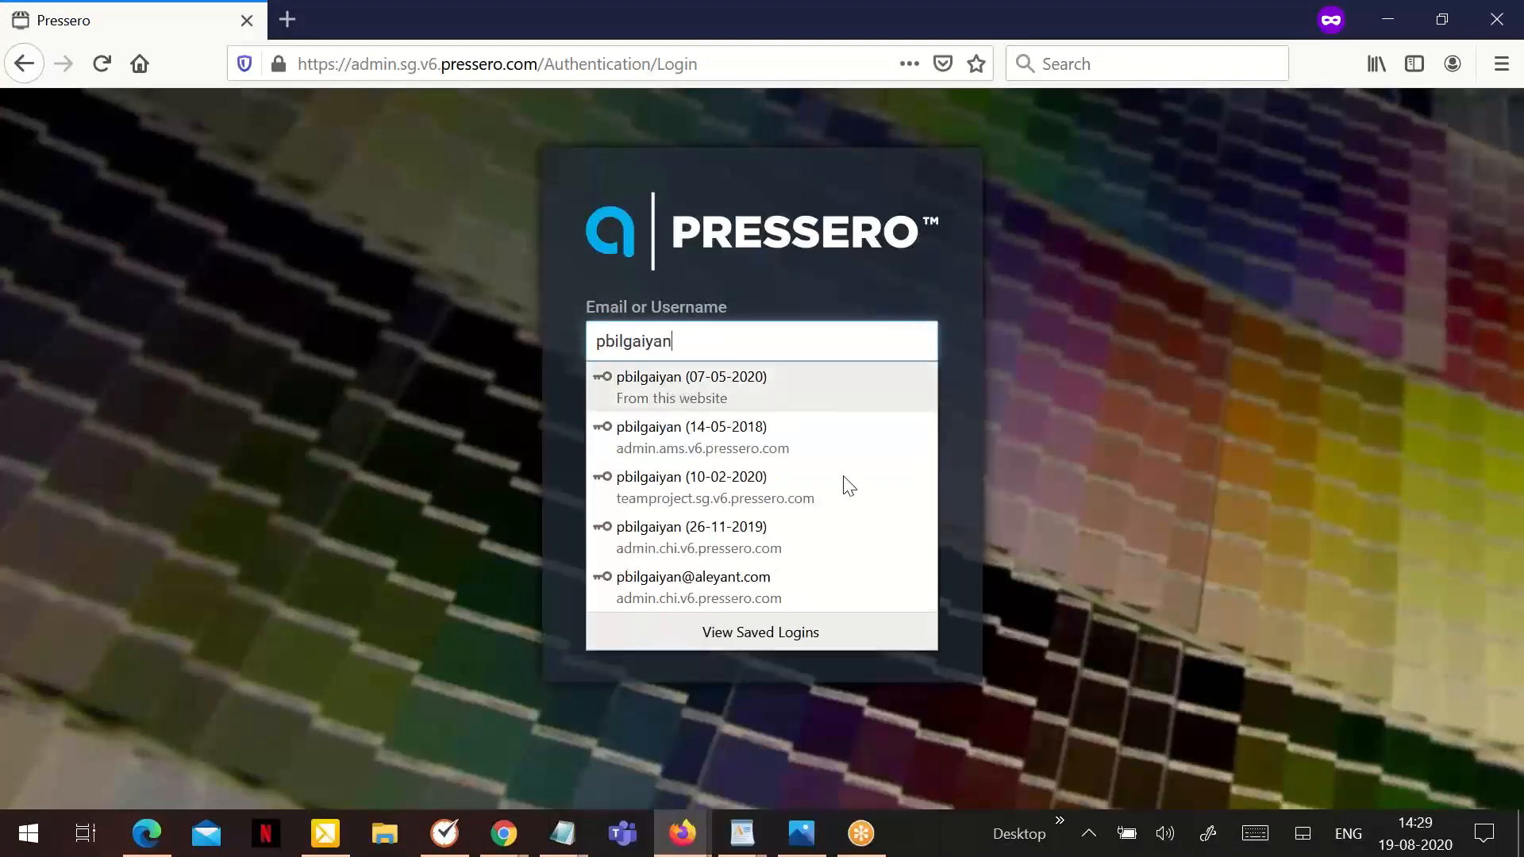
left_click(789, 392)
left_click(725, 486)
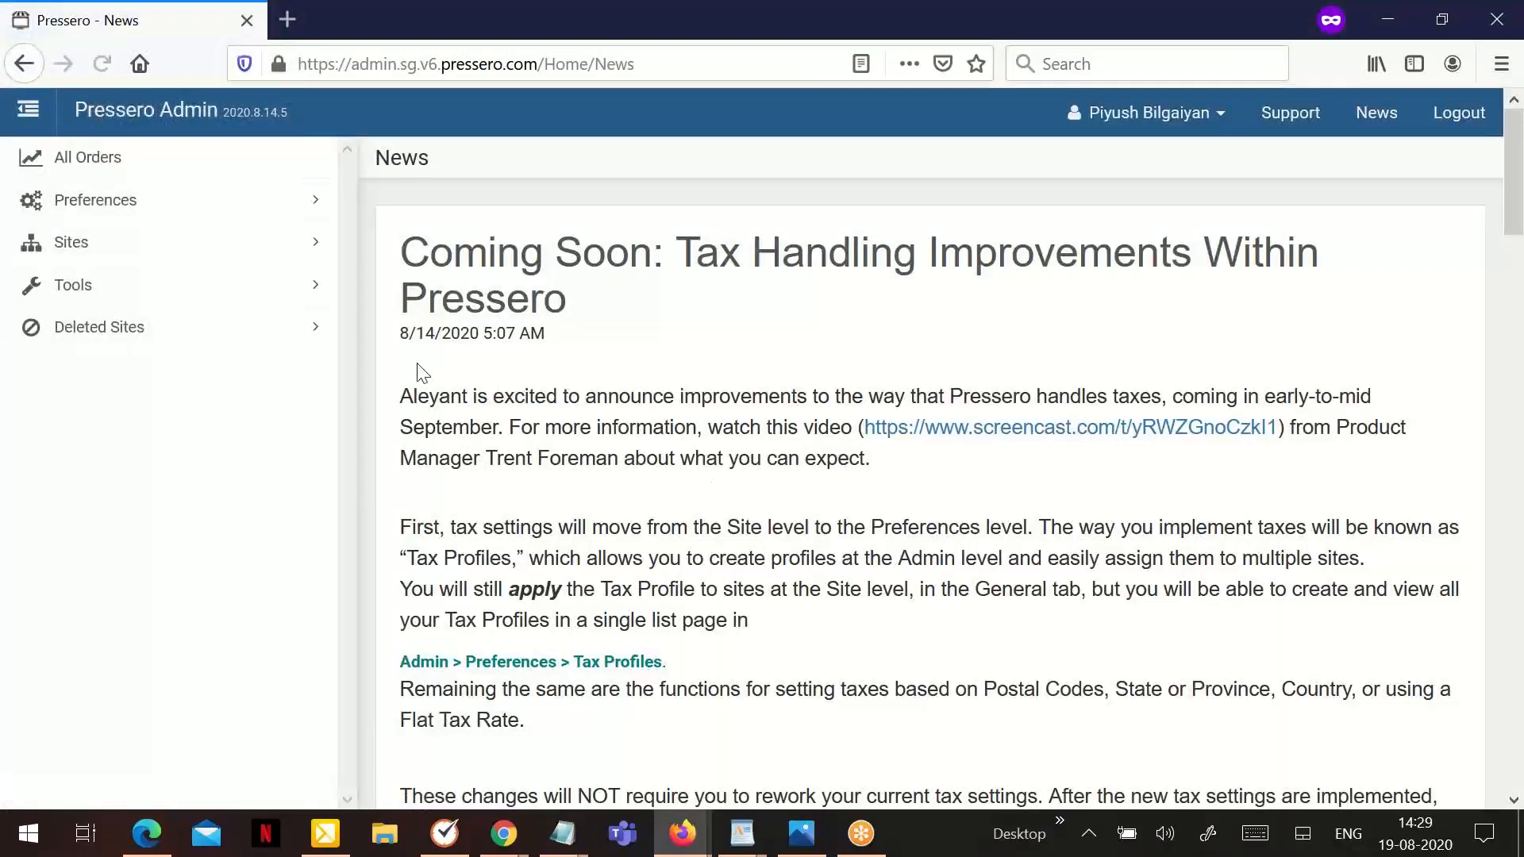
- Open the global shipping Carrier Accounts page and review the credential fields of the listed carriers through Enviaya
left_click(245, 210)
left_click(240, 211)
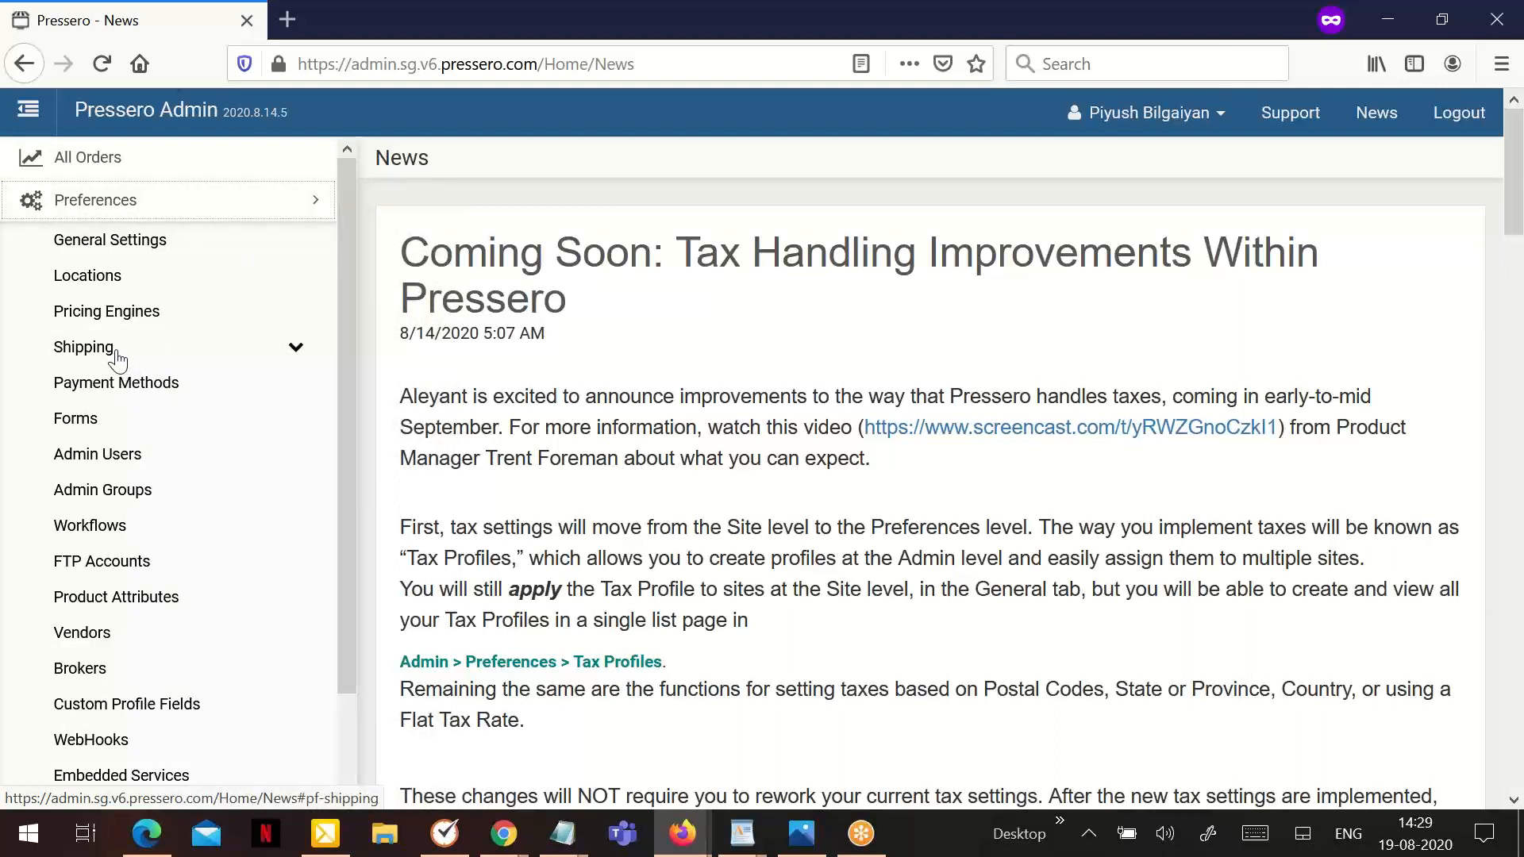
left_click(117, 358)
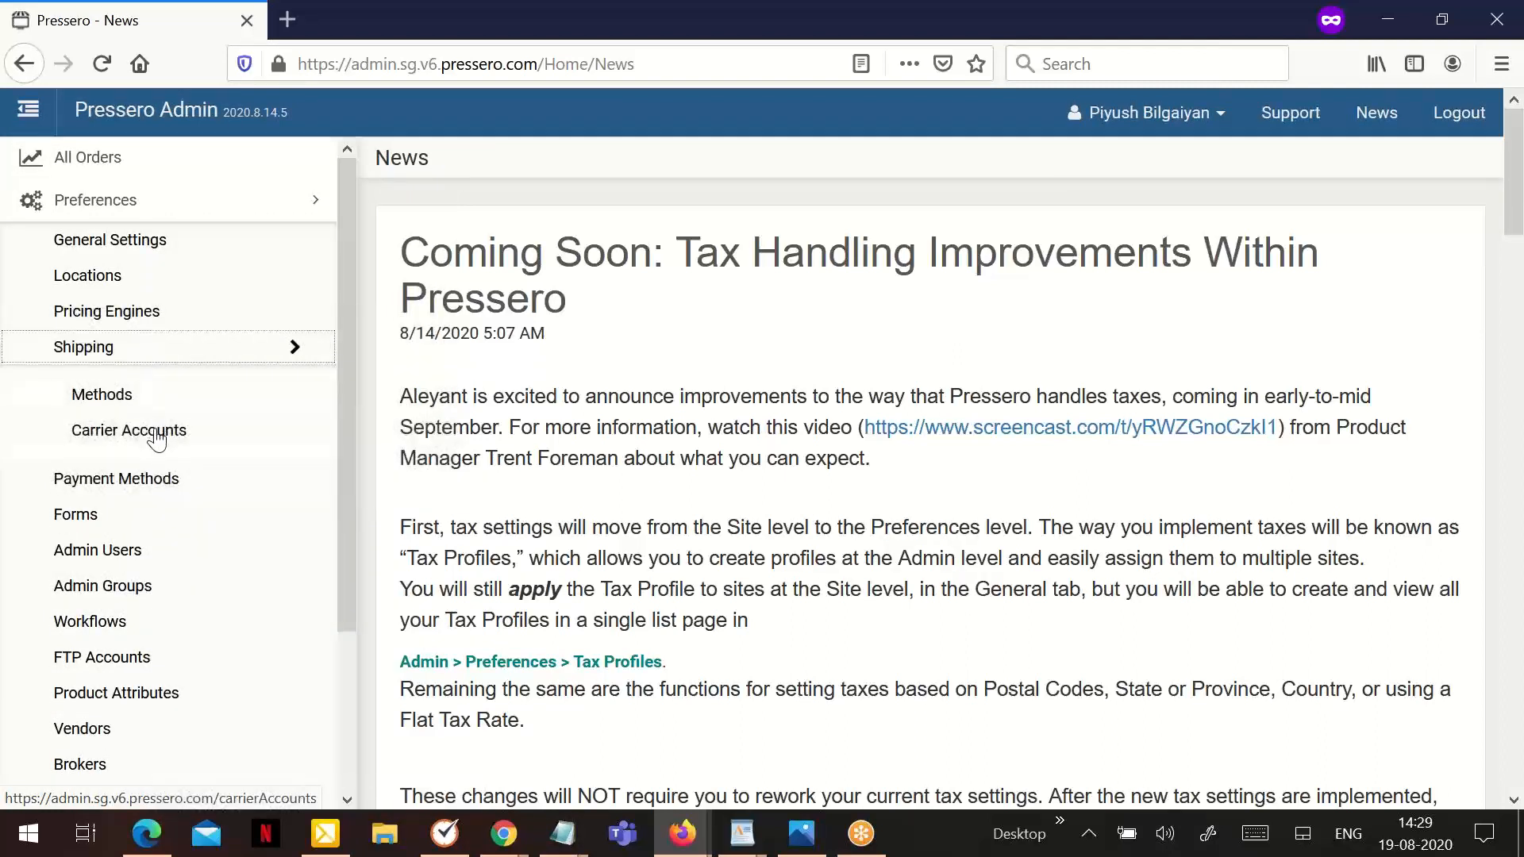
left_click(156, 437)
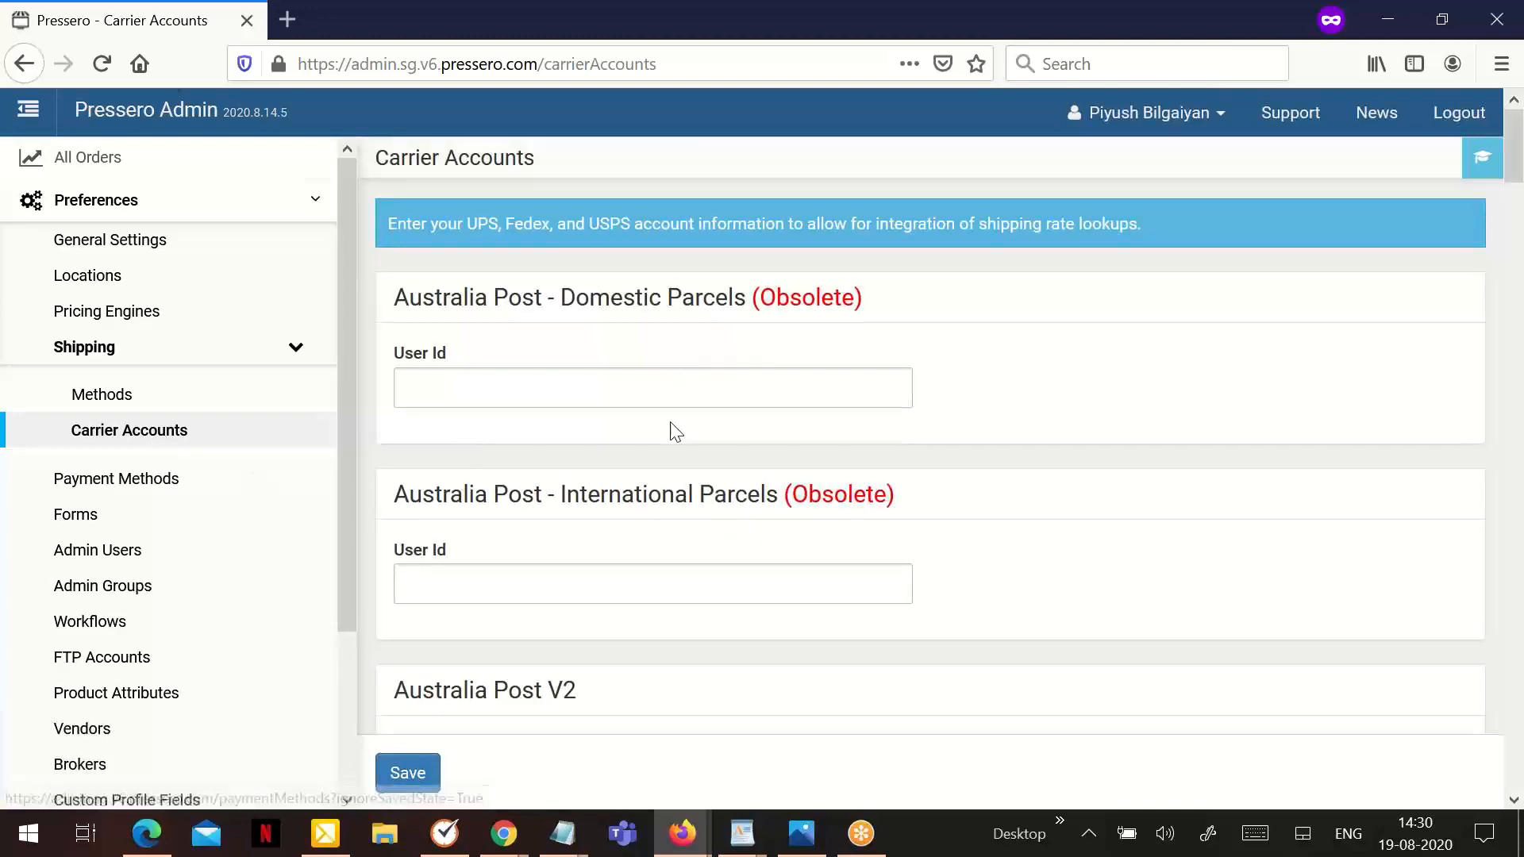
scroll(674, 429, "down", 8)
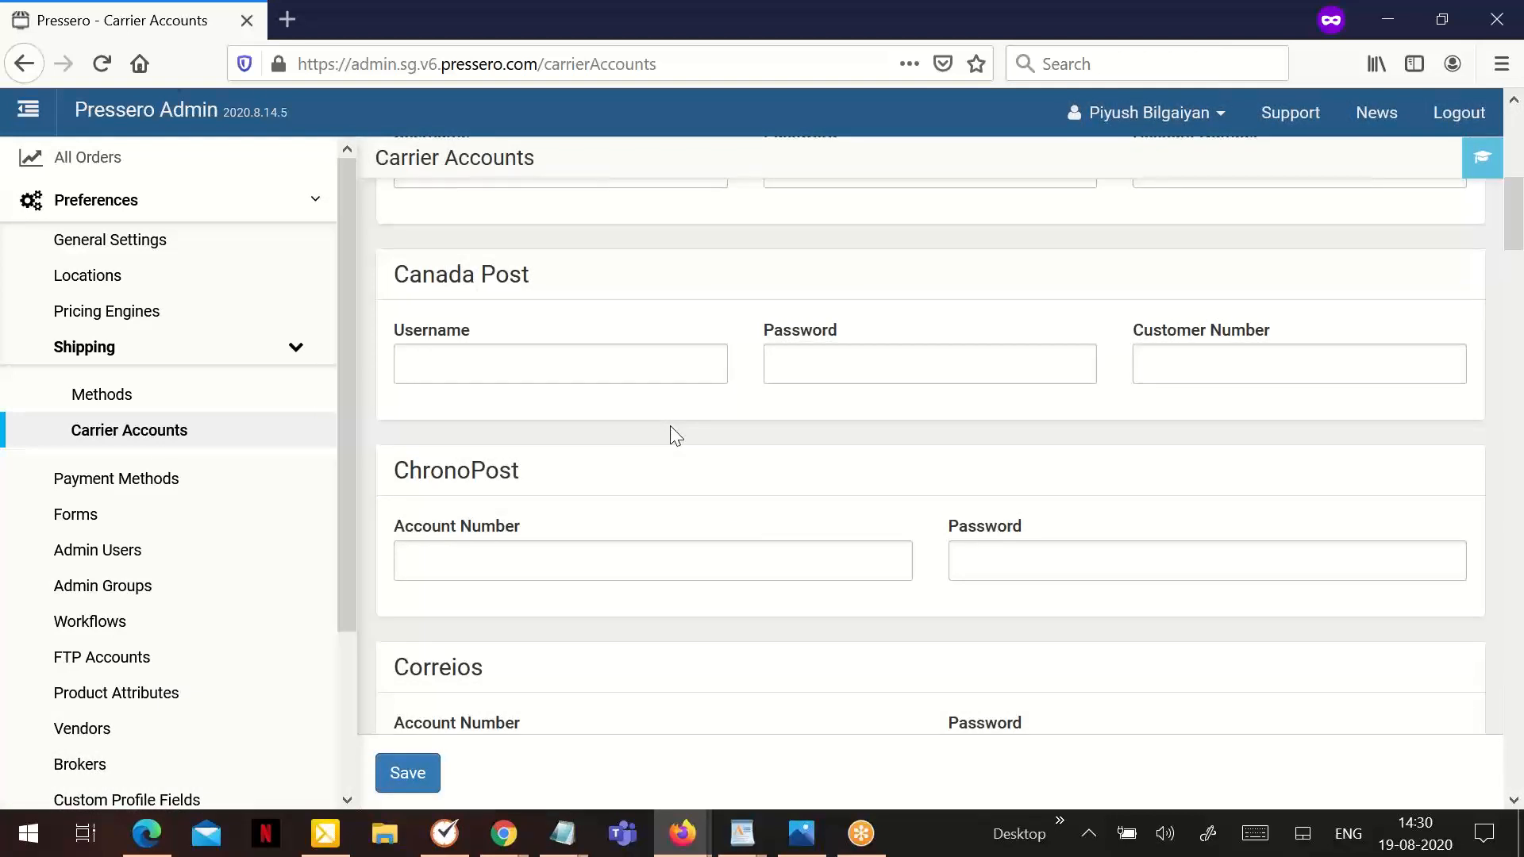
scroll(670, 427, "down", 3)
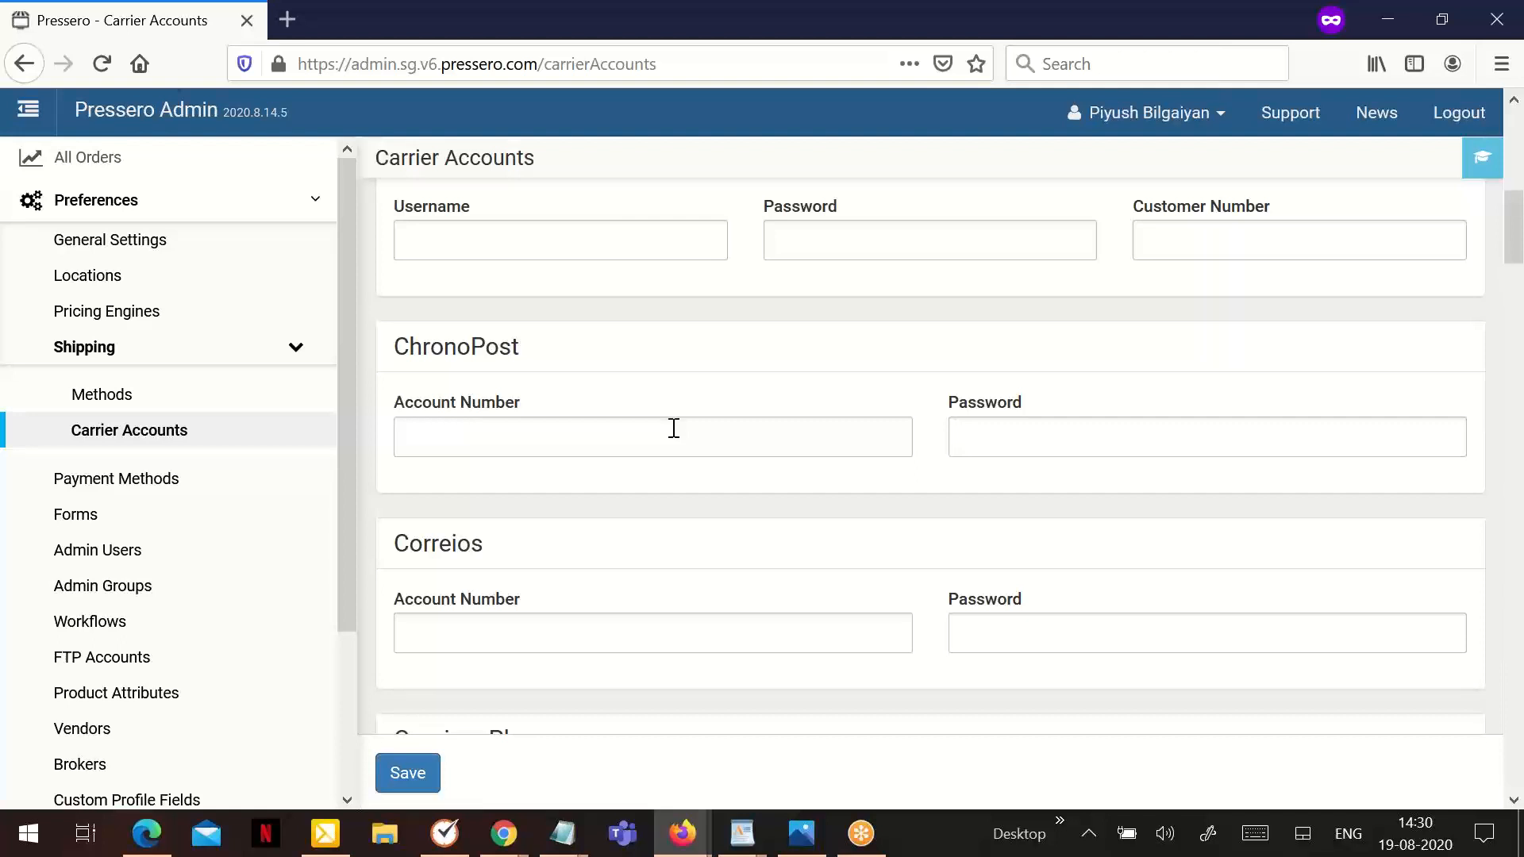
scroll(674, 428, "down", 6)
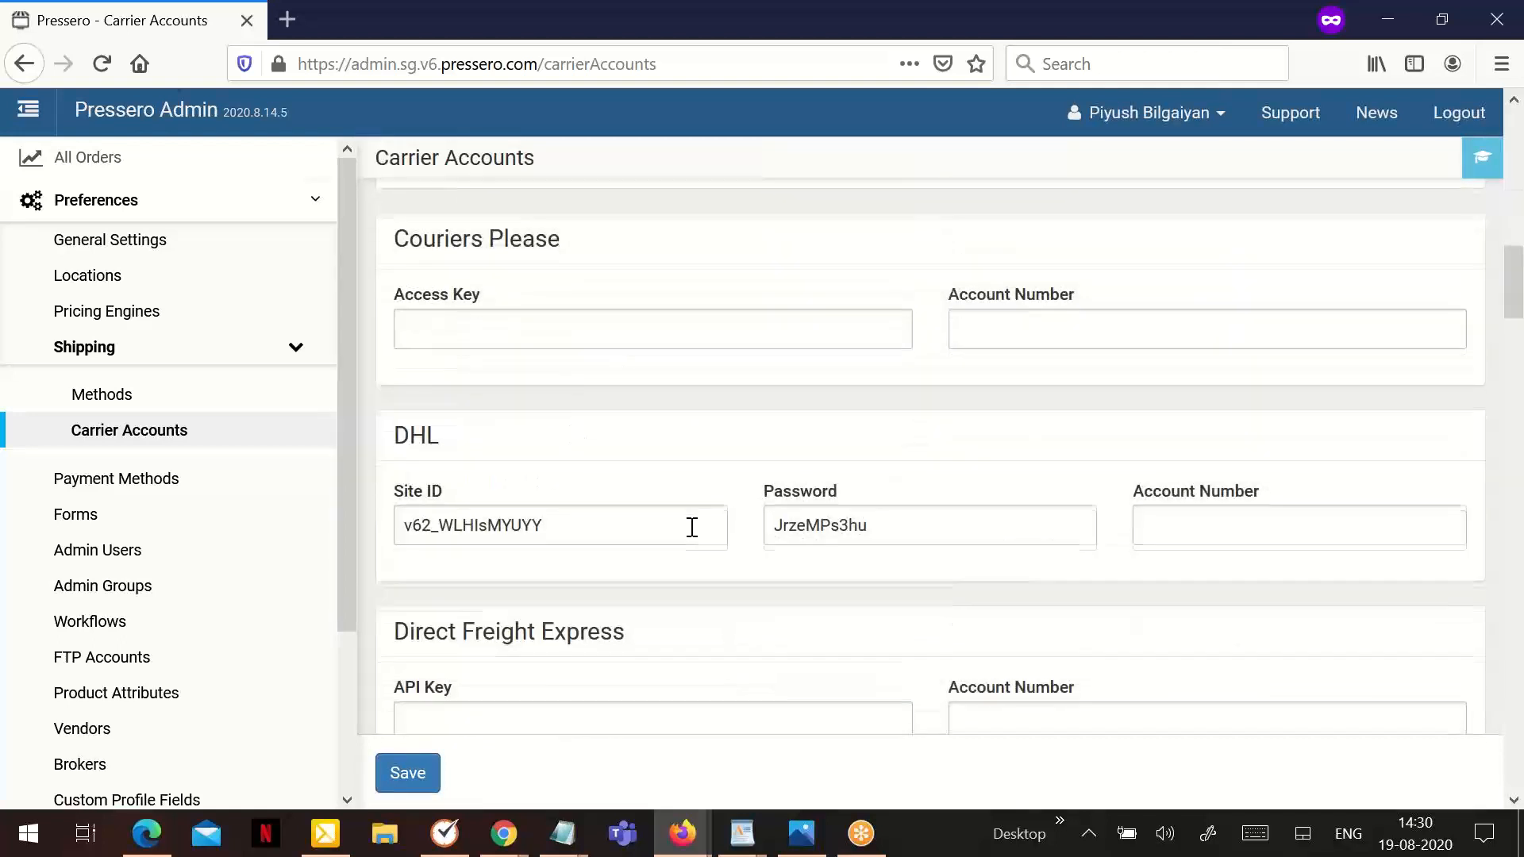
scroll(687, 529, "down", 3)
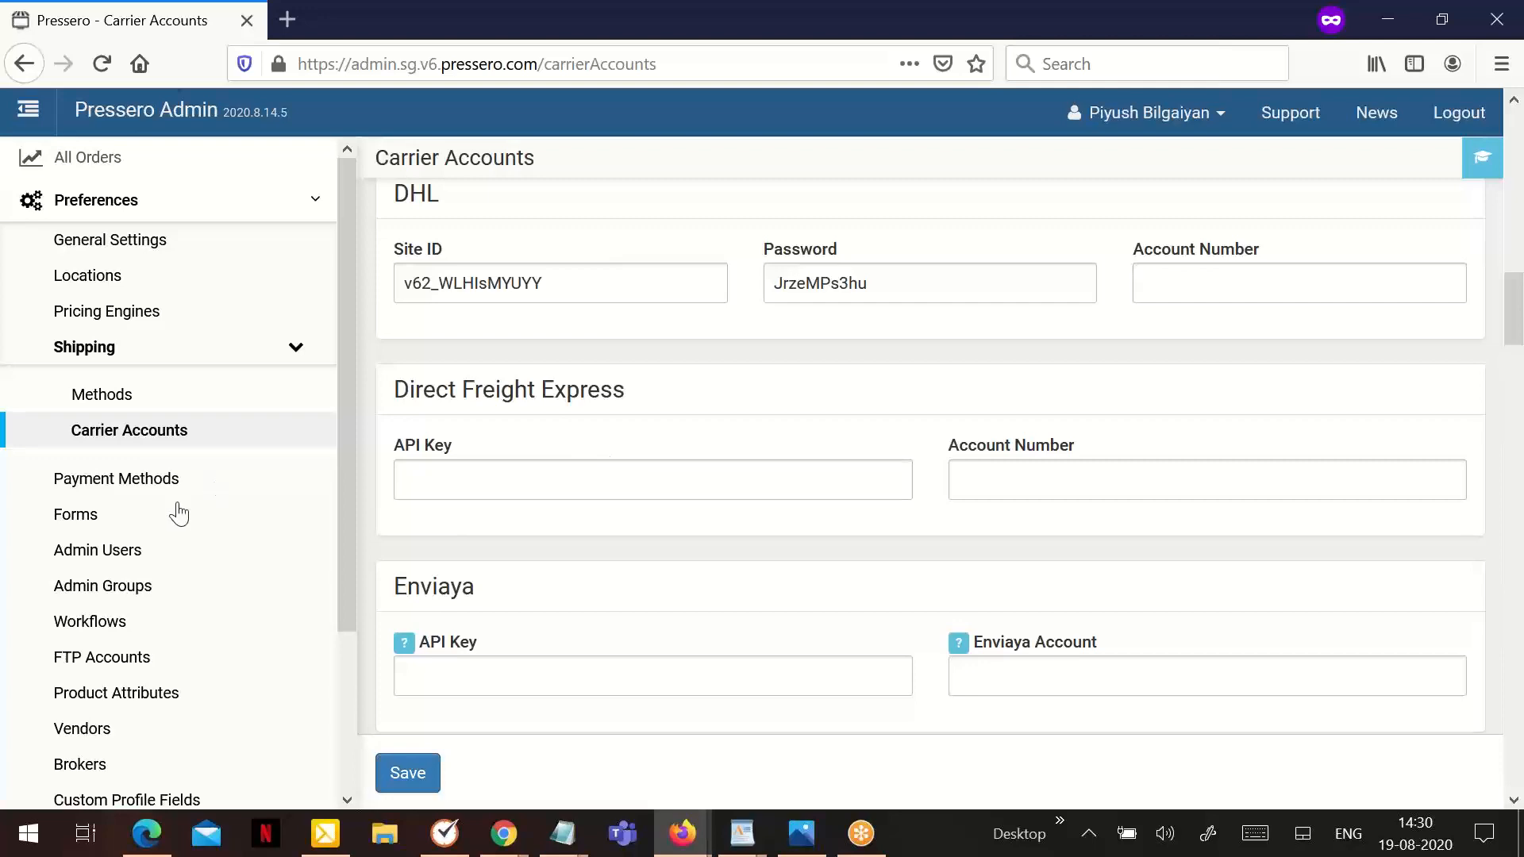
- Open the Always Suggested site's shipping settings and examine its site-level carrier account fields
scroll(150, 585, "down", 4)
left_click(126, 706)
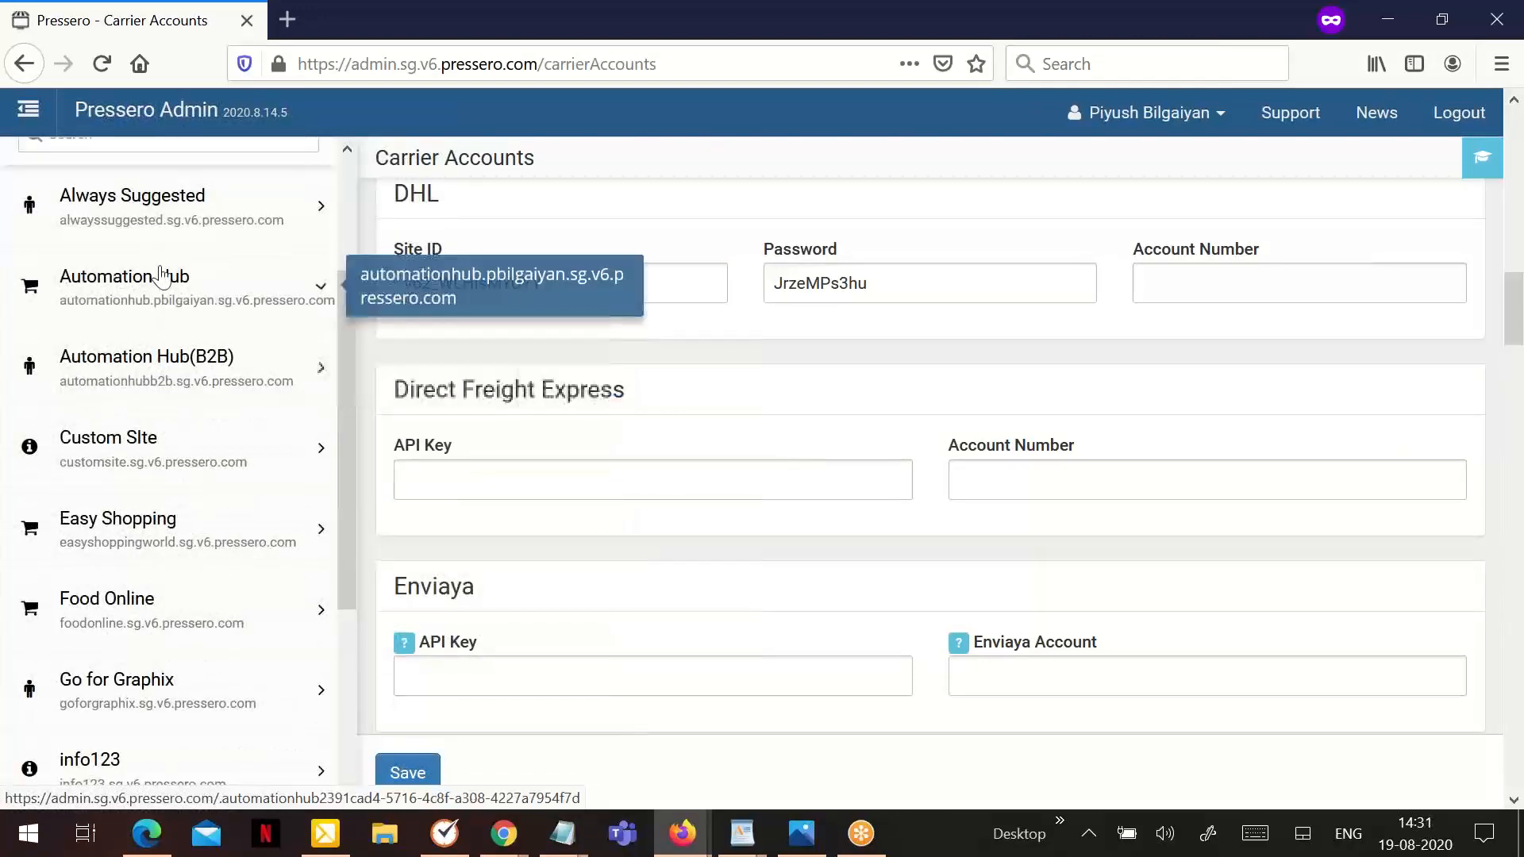
left_click(124, 231)
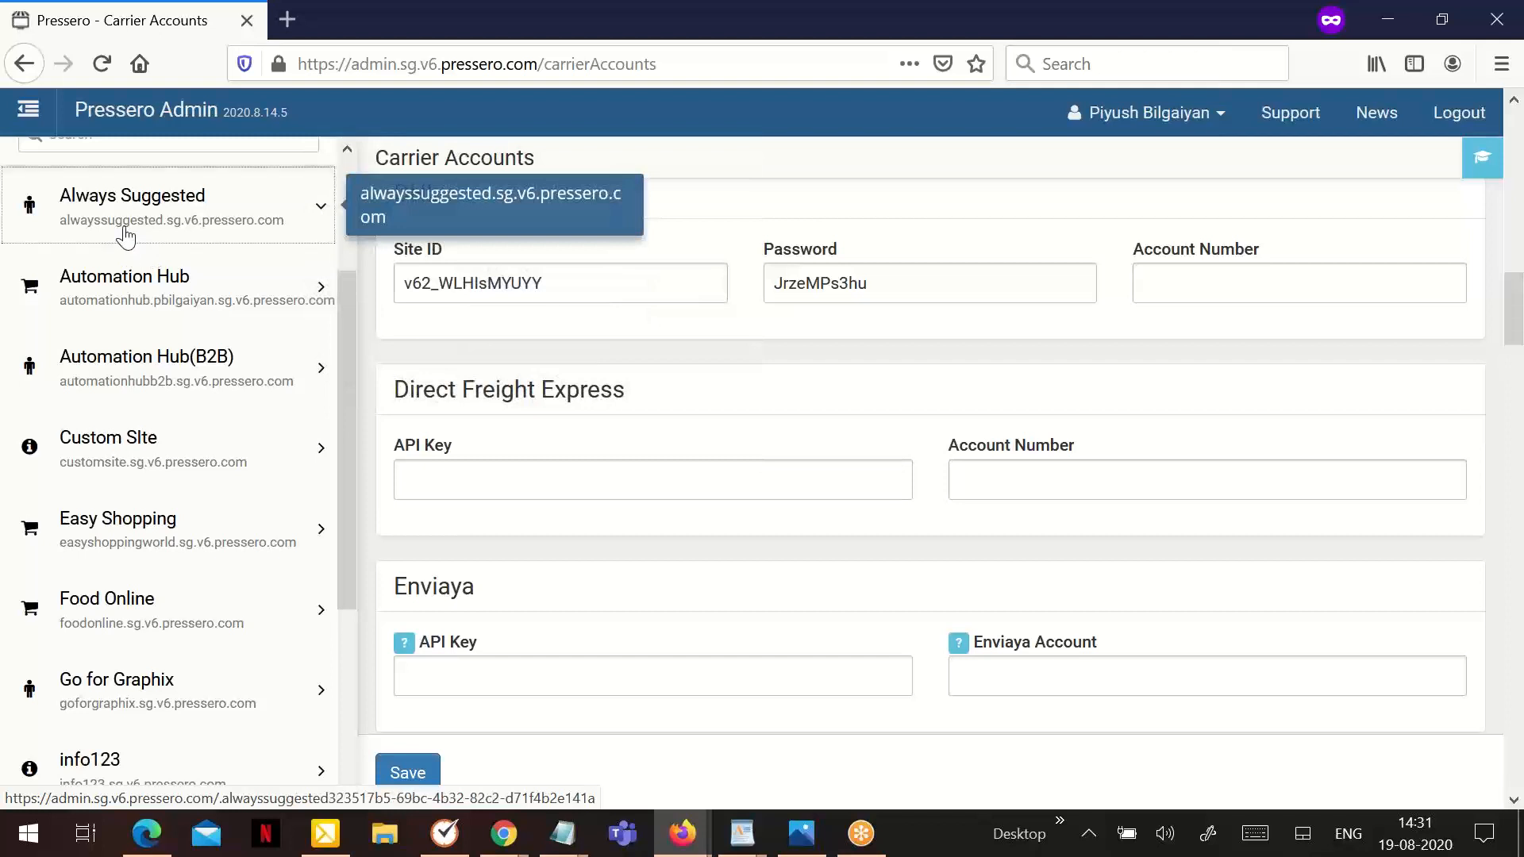
left_click(132, 353)
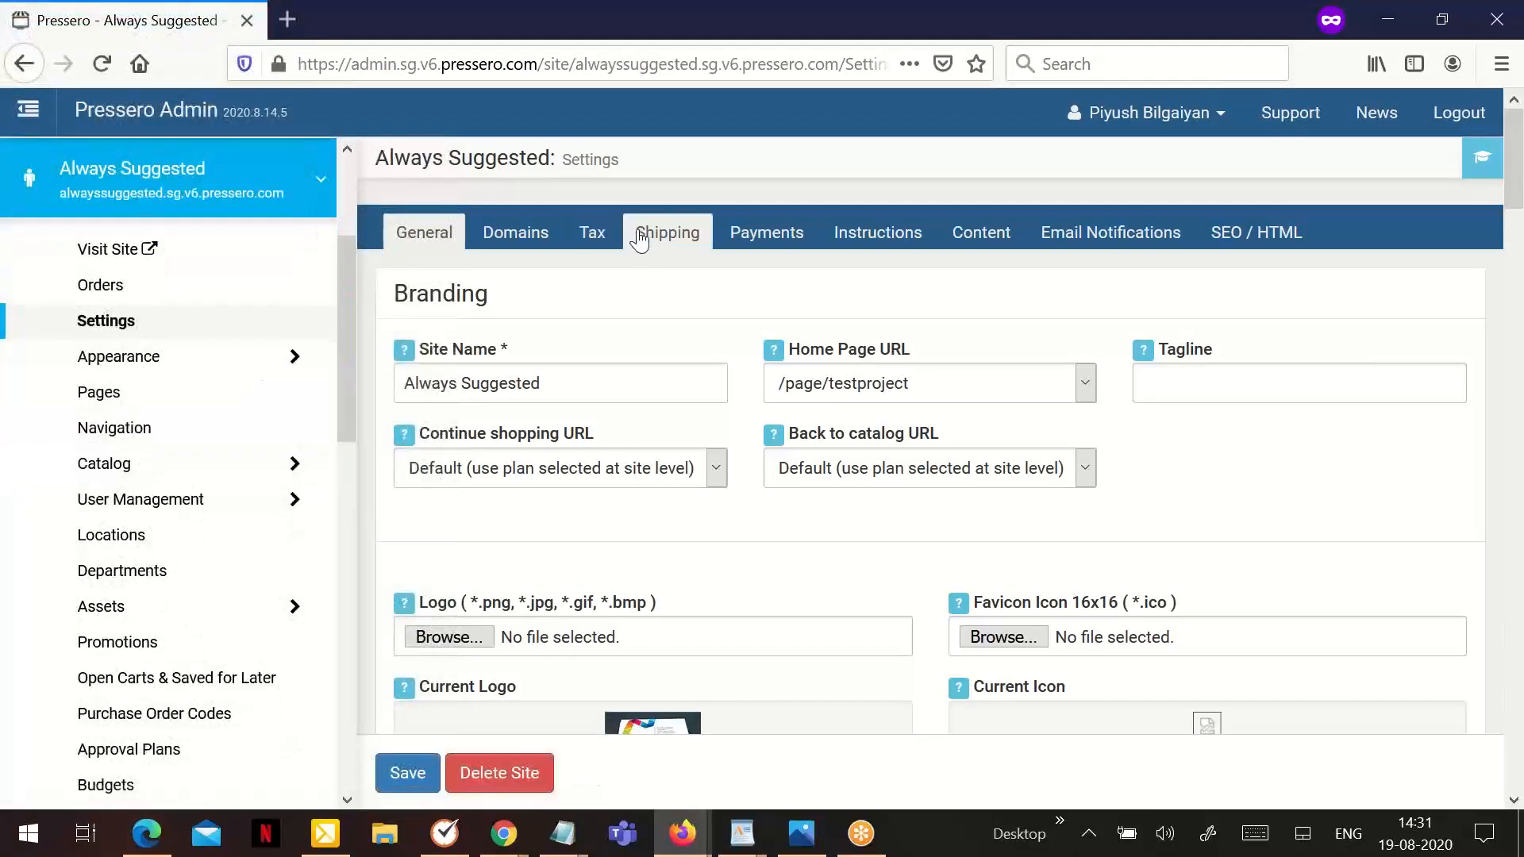
left_click(639, 237)
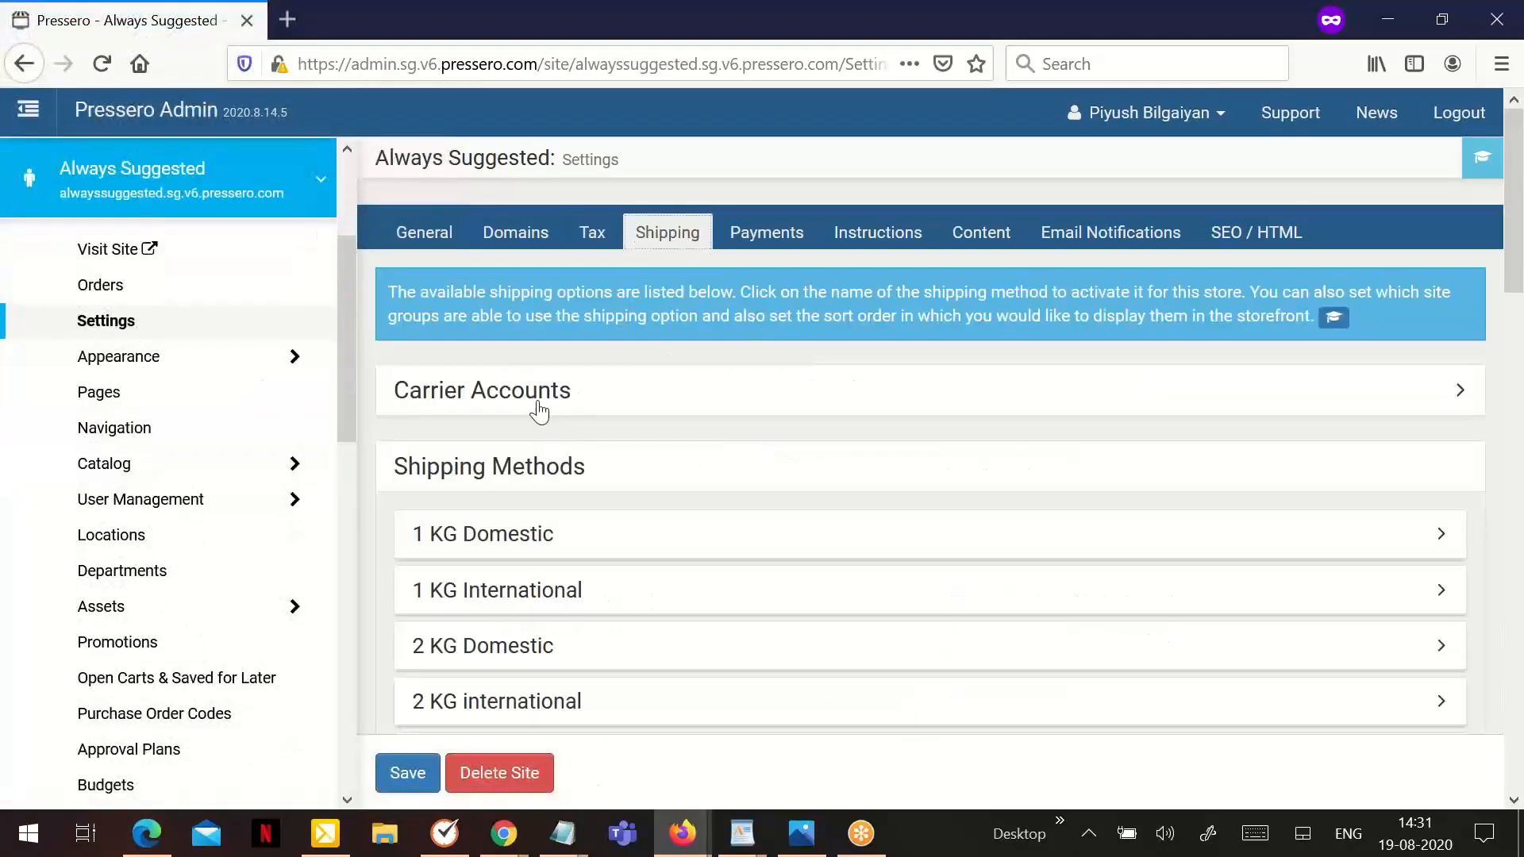
left_click(670, 388)
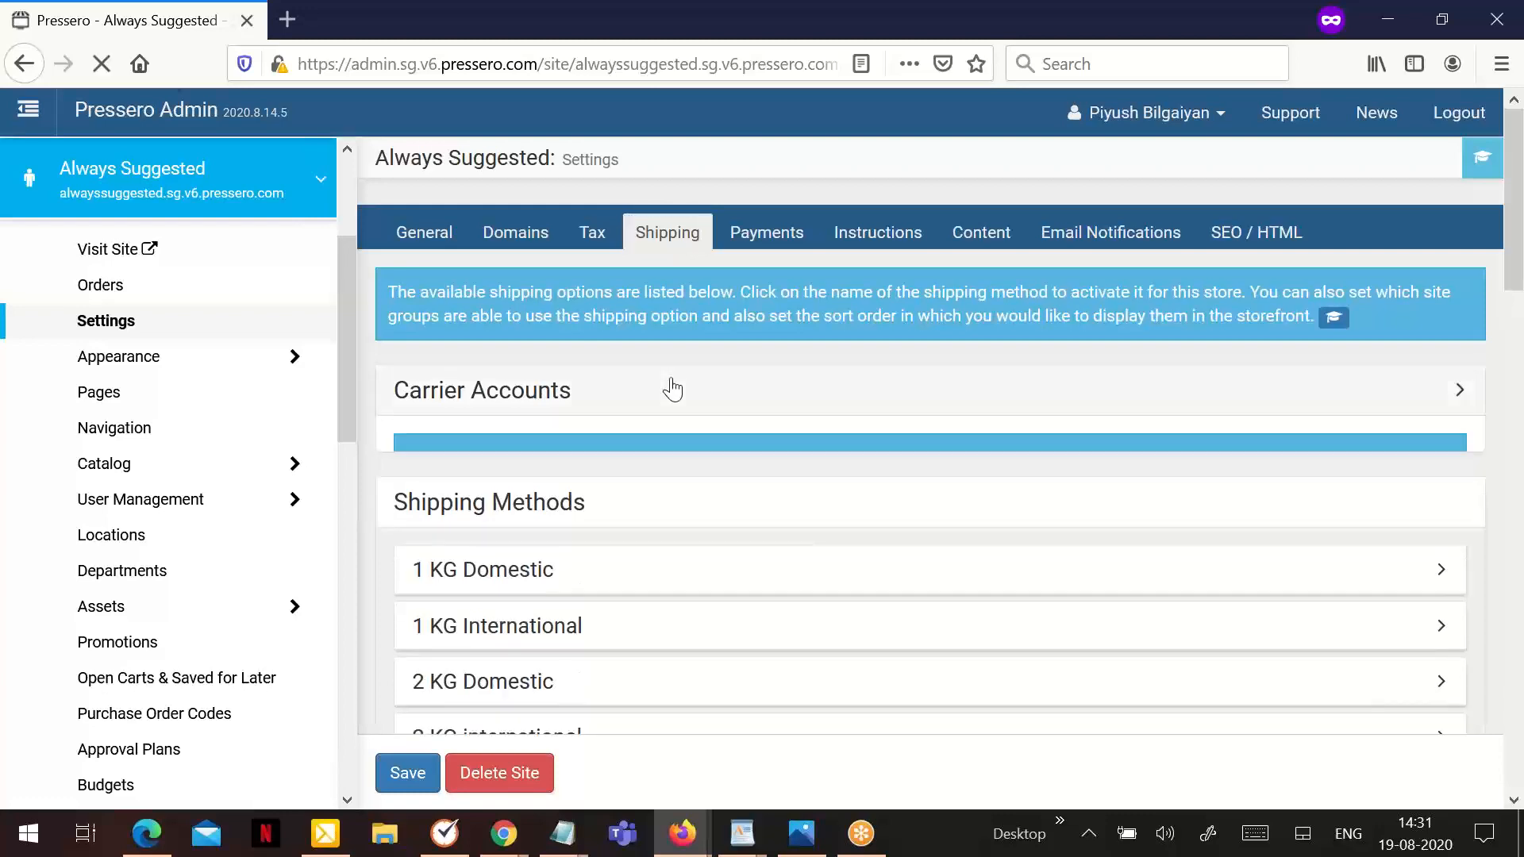
scroll(718, 500, "down", 3)
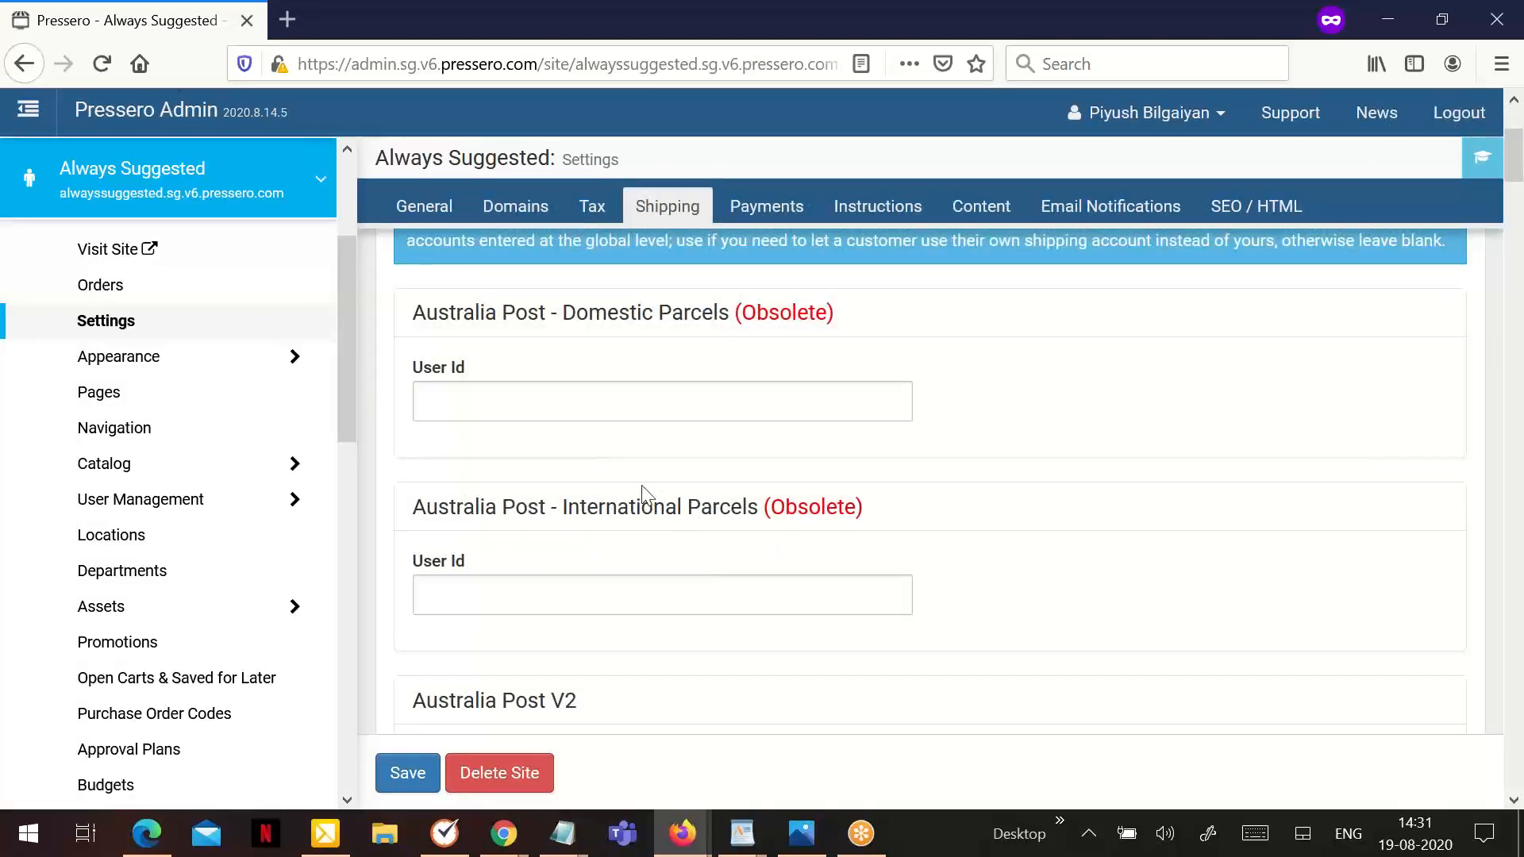
- Return to the global Carrier Accounts page in the shipping preferences and look over the carrier sections
scroll(251, 383, "up", 3)
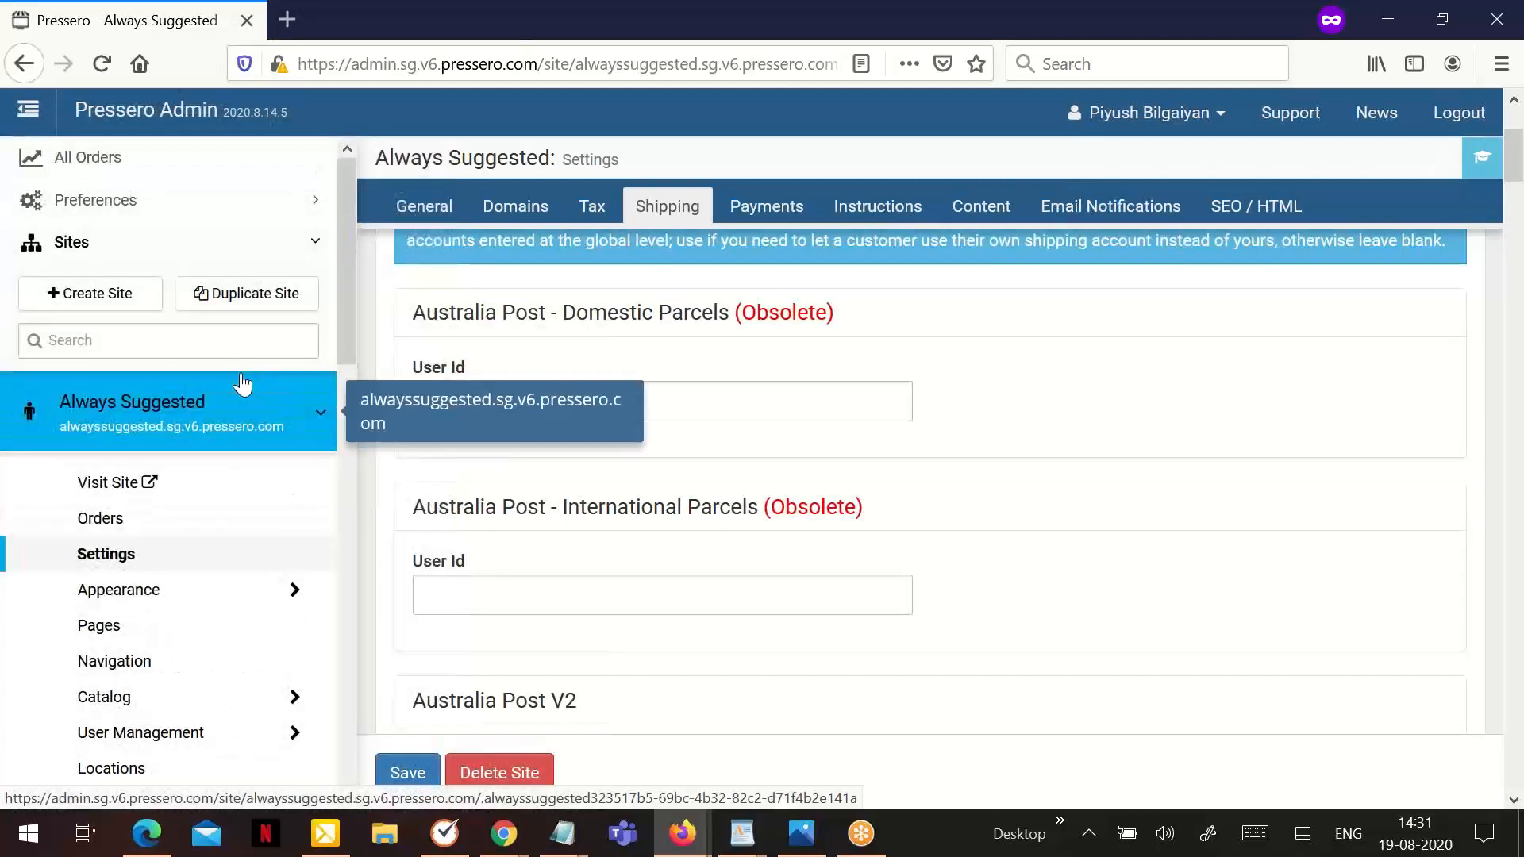
left_click(187, 203)
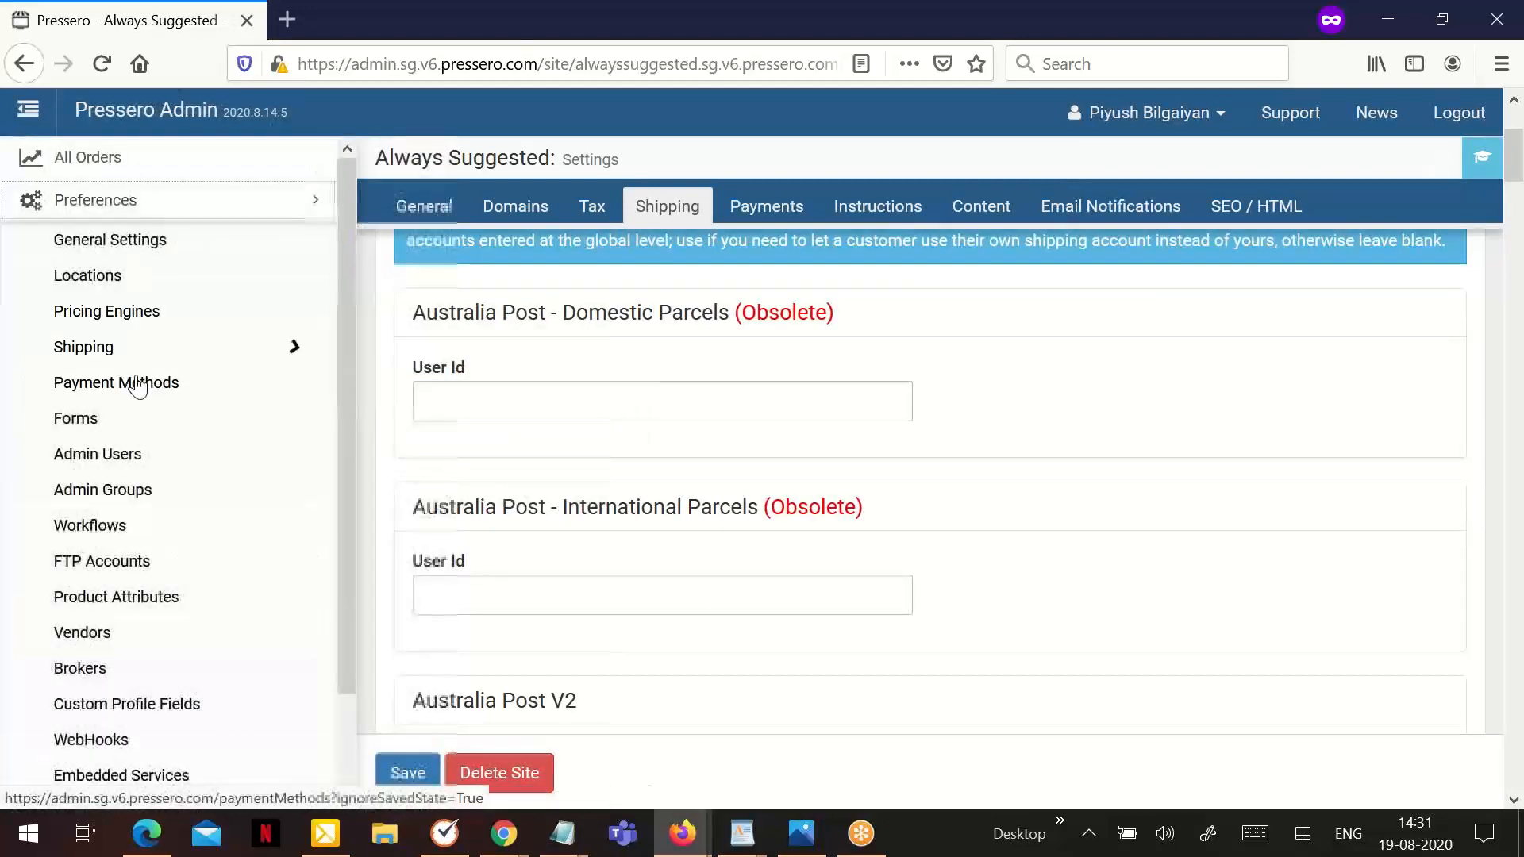
left_click(121, 349)
left_click(150, 435)
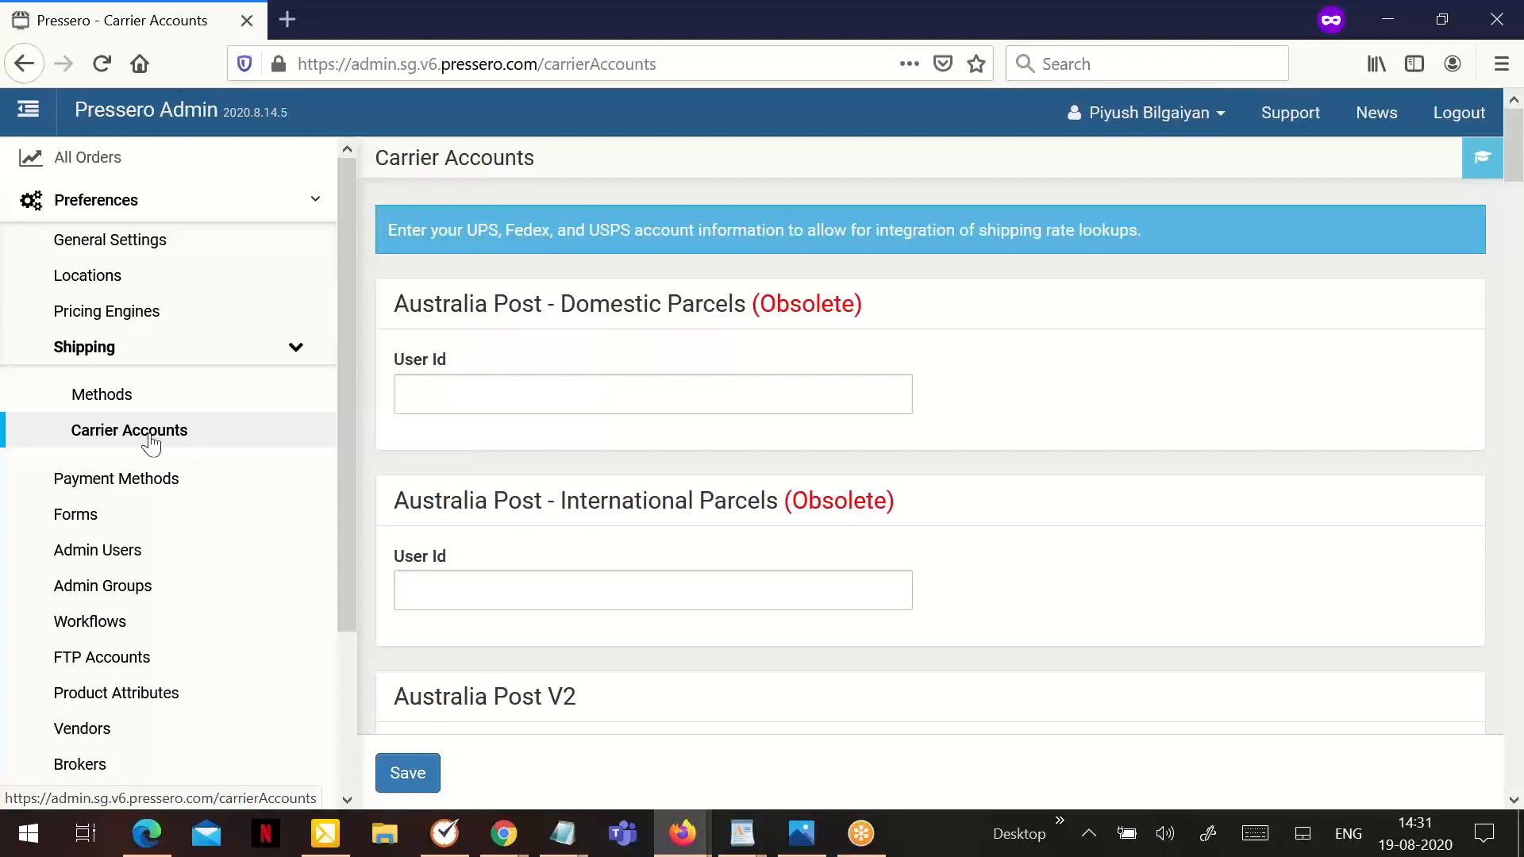
scroll(778, 496, "down", 5)
scroll(782, 484, "down", 5)
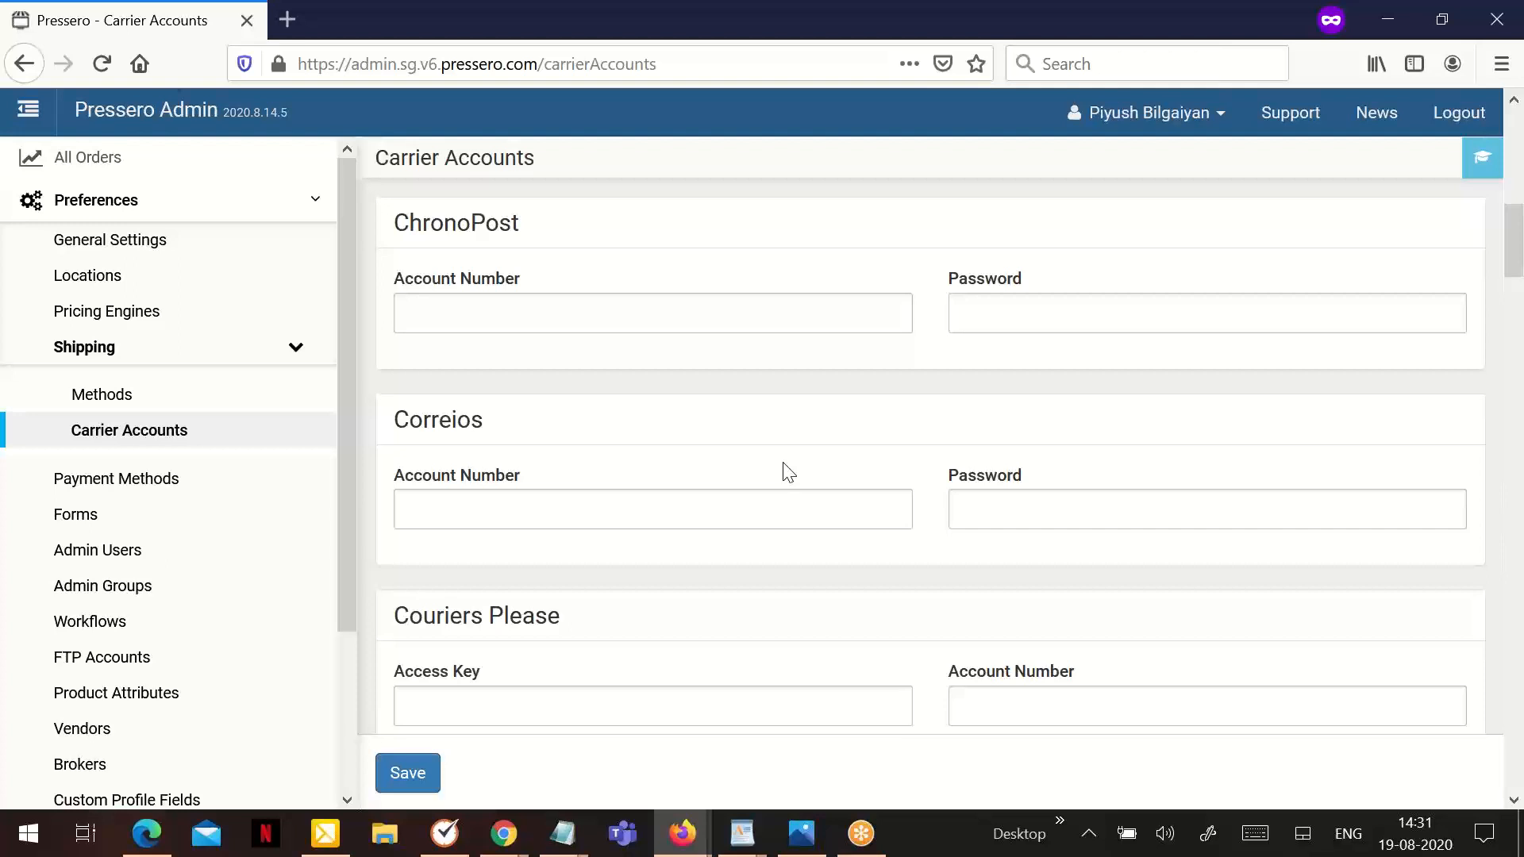
- Start a new shipping method in the global shipping preferences and name it "Delivery Preferences Shipping"
left_click(180, 399)
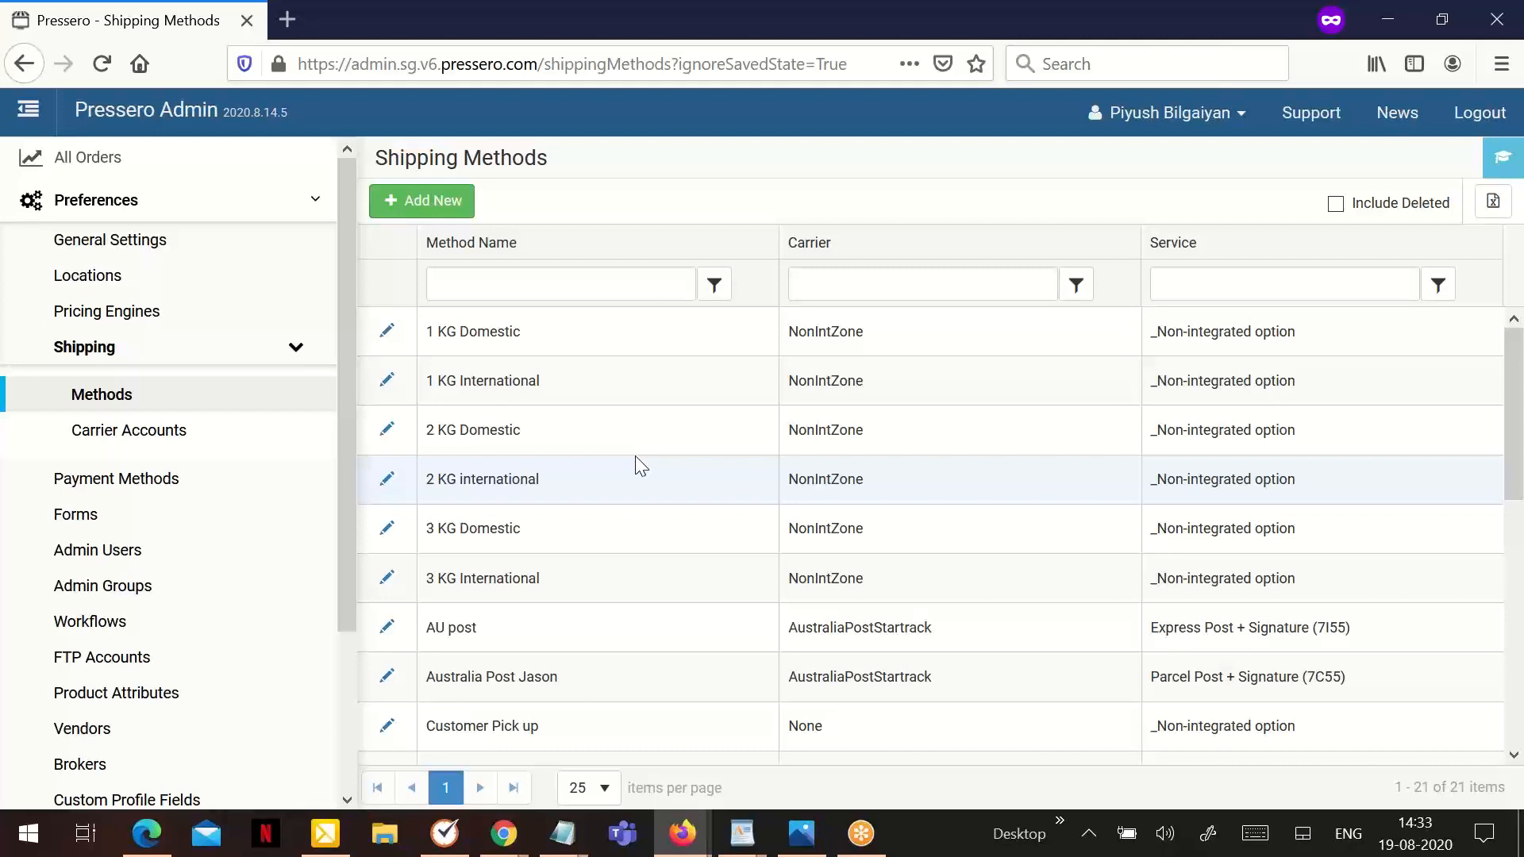
left_click(426, 211)
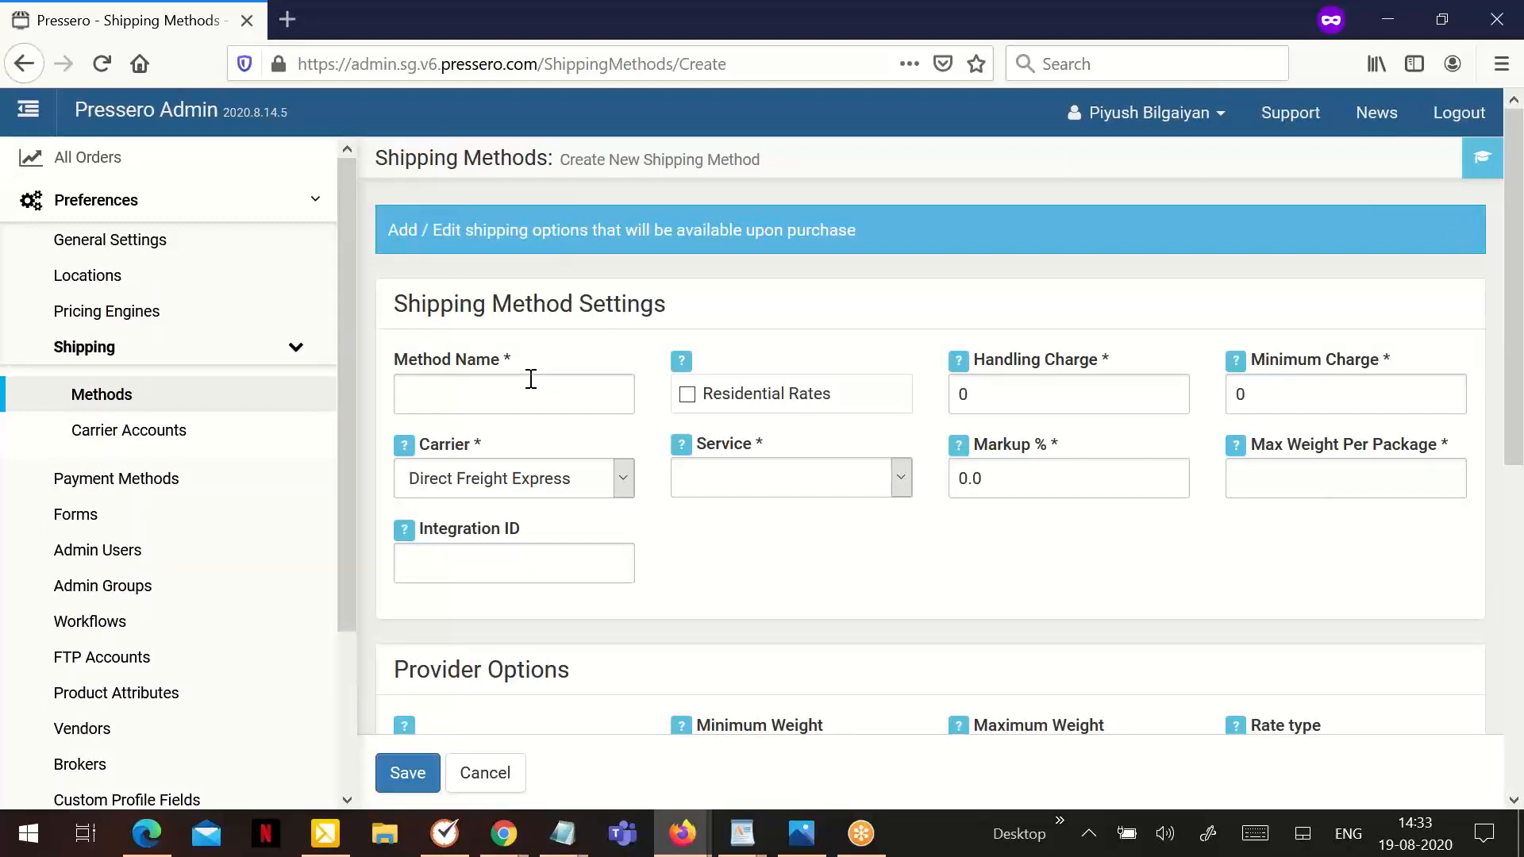
left_click(1361, 663)
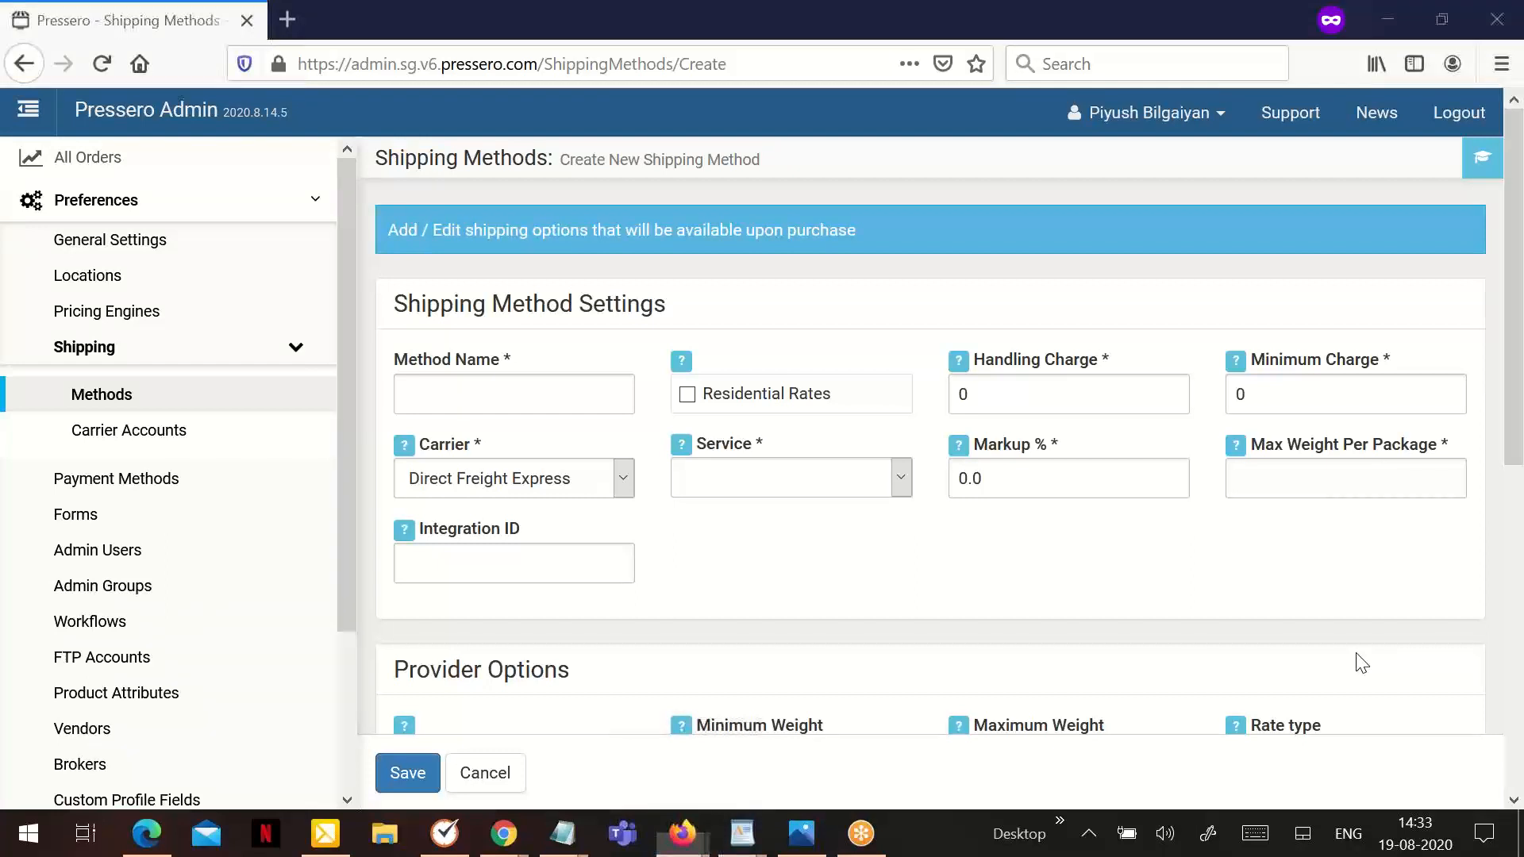
left_click(520, 396)
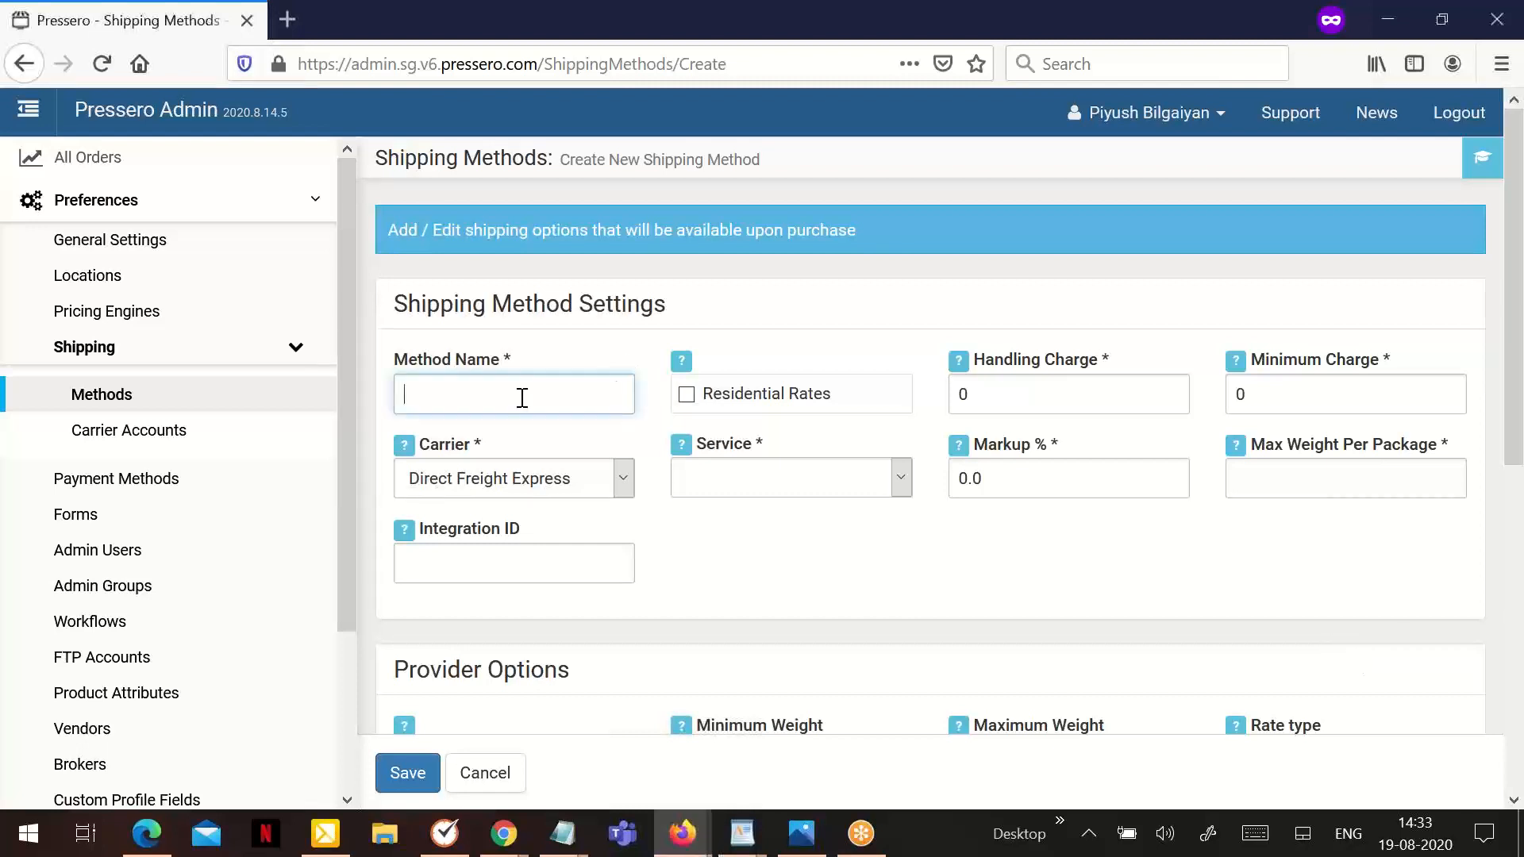
type("Delivery Preferences")
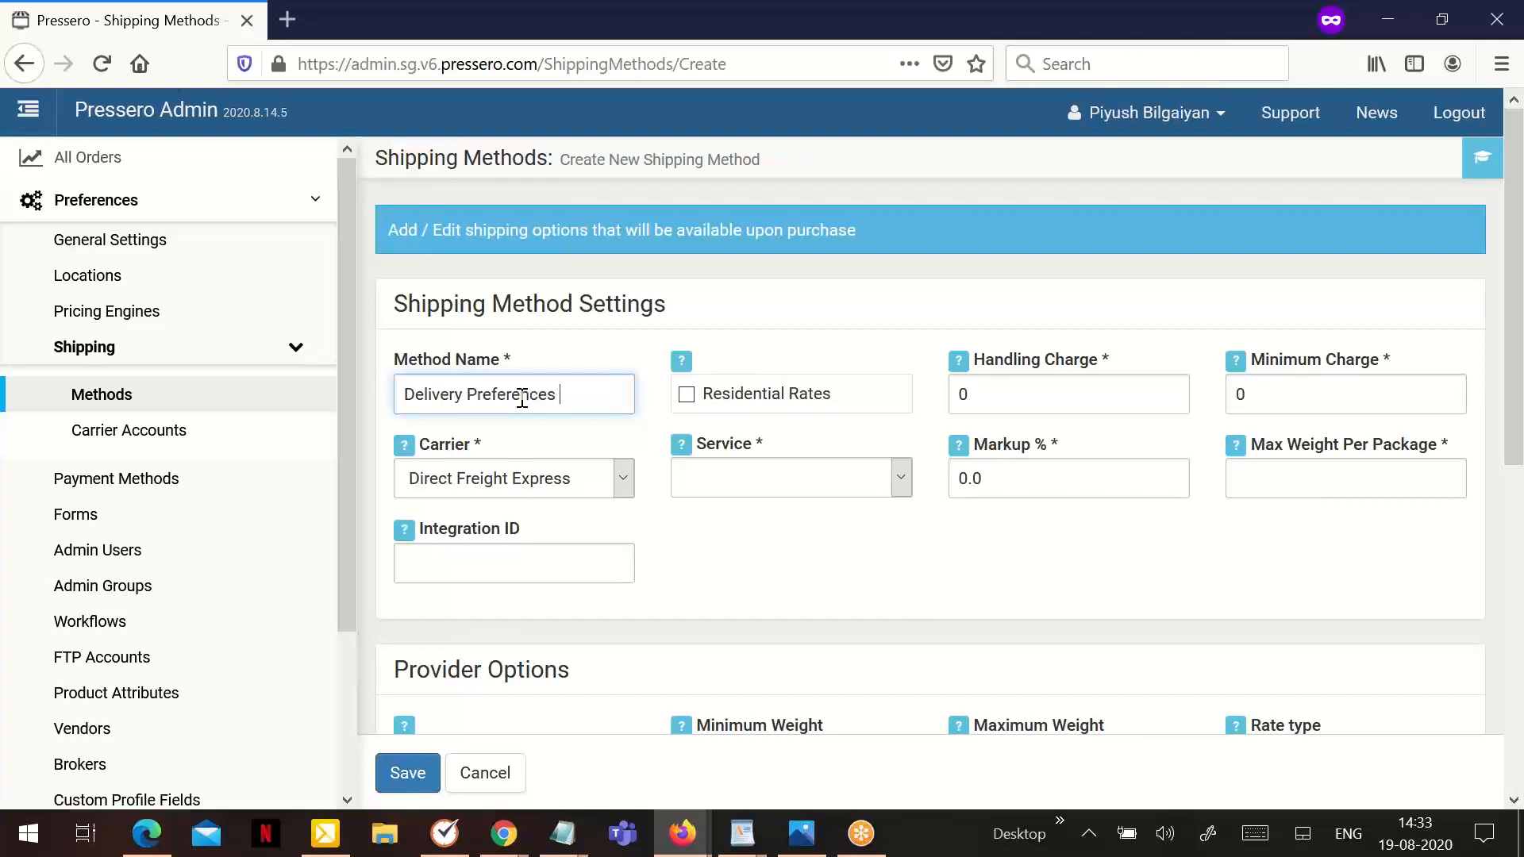
type(" Shipping")
- Set the new shipping method's carrier to Non Integrated and its service to _Non-integrated option
left_click(532, 484)
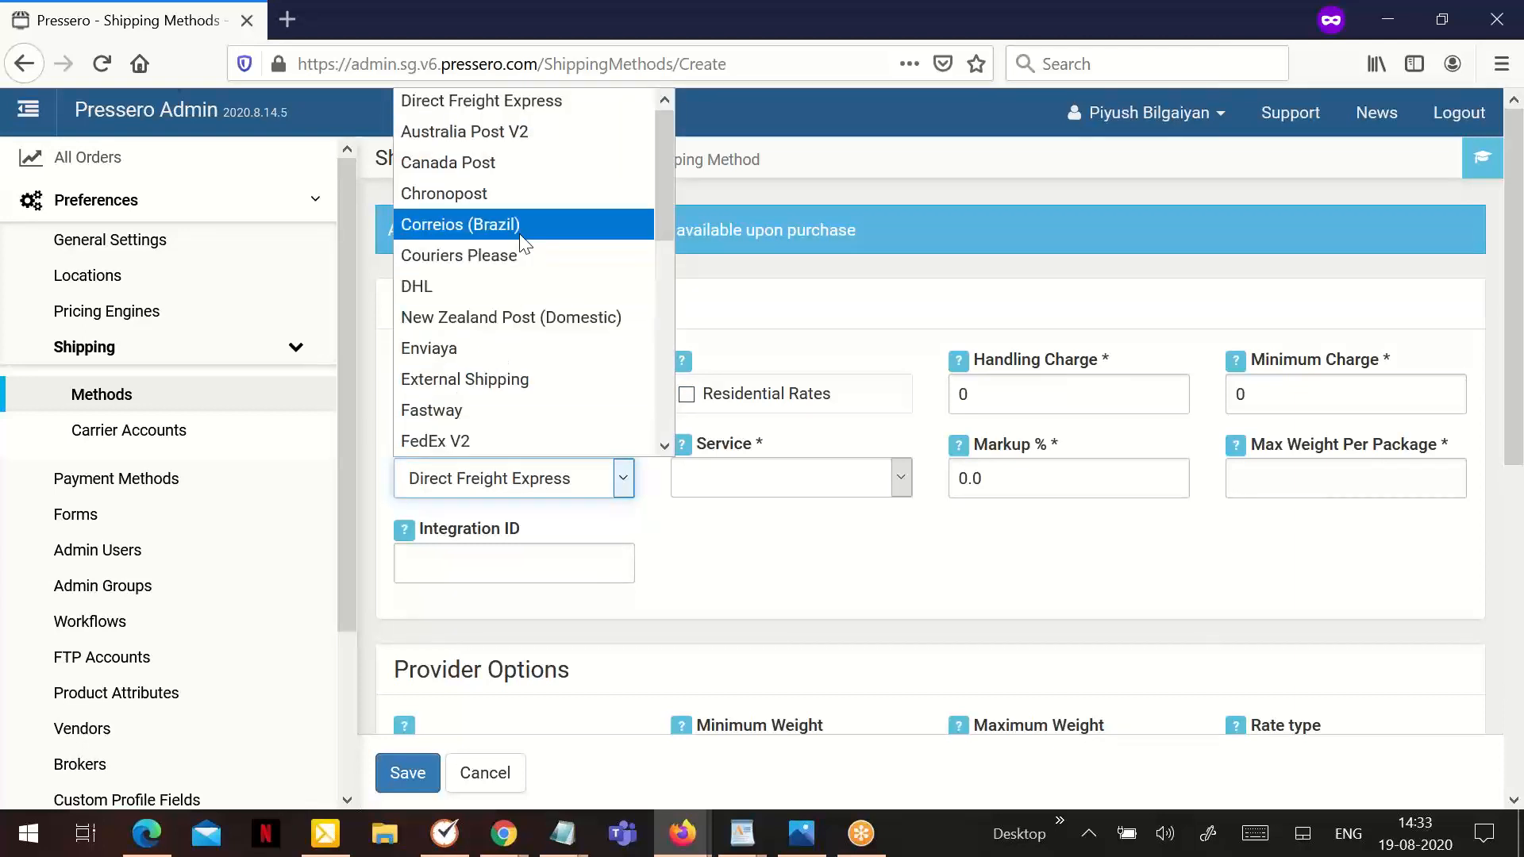
scroll(515, 277, "down", 1)
scroll(514, 408, "down", 2)
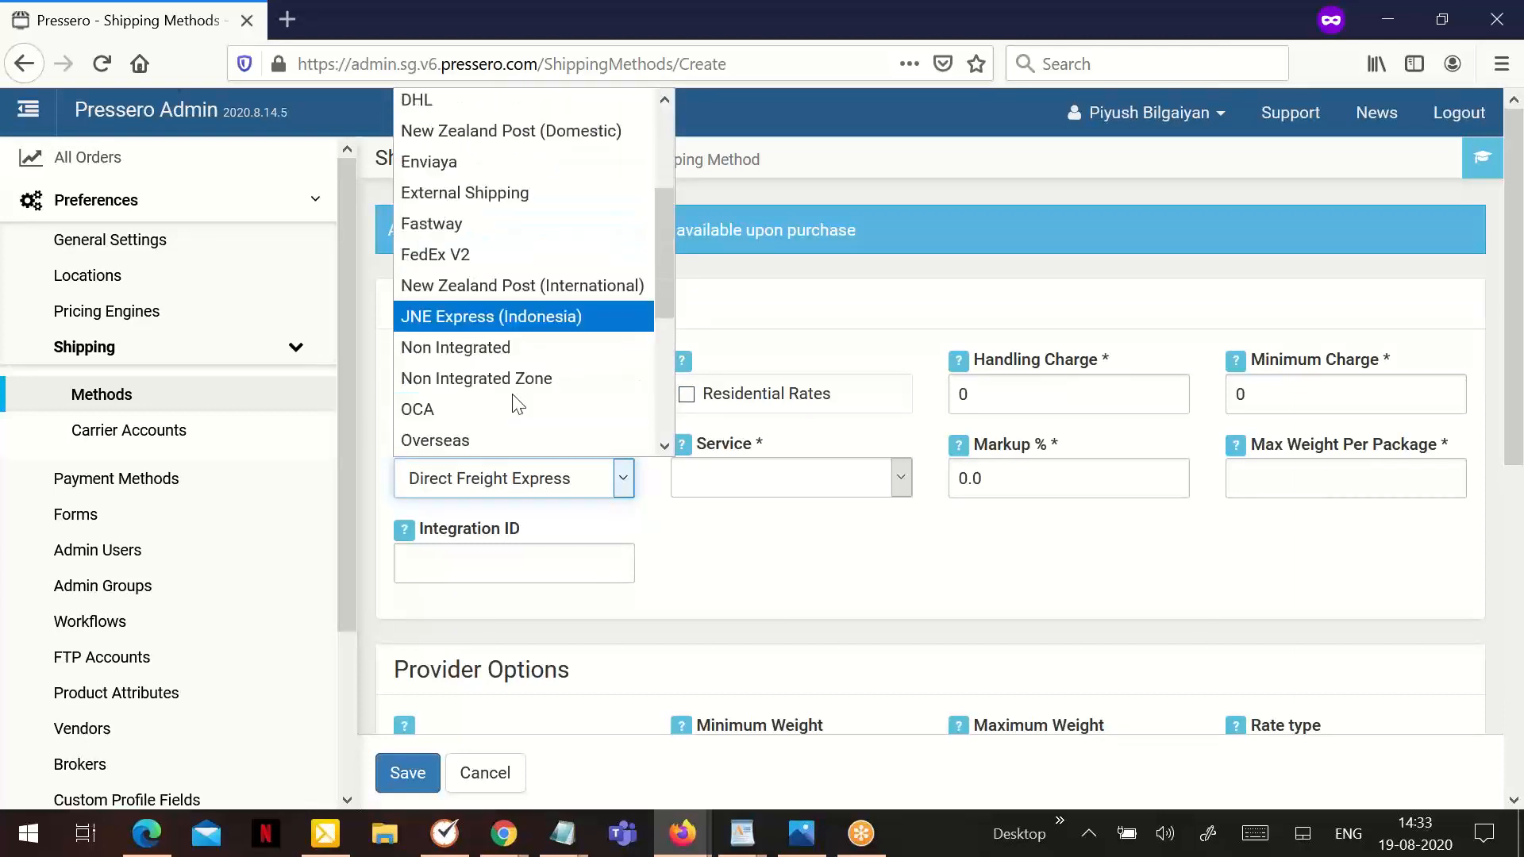
left_click(497, 256)
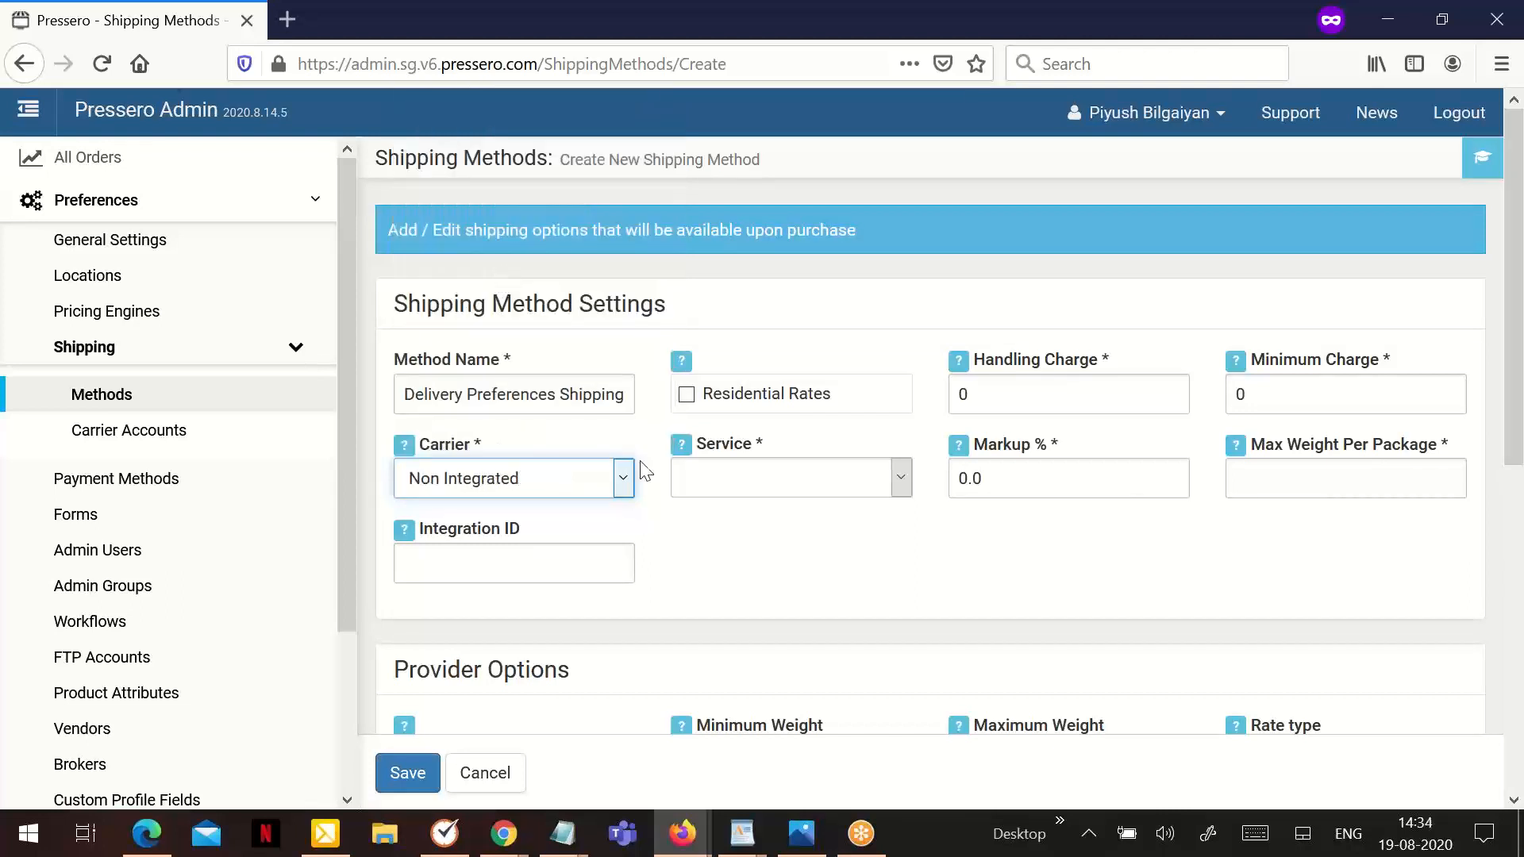
left_click(684, 486)
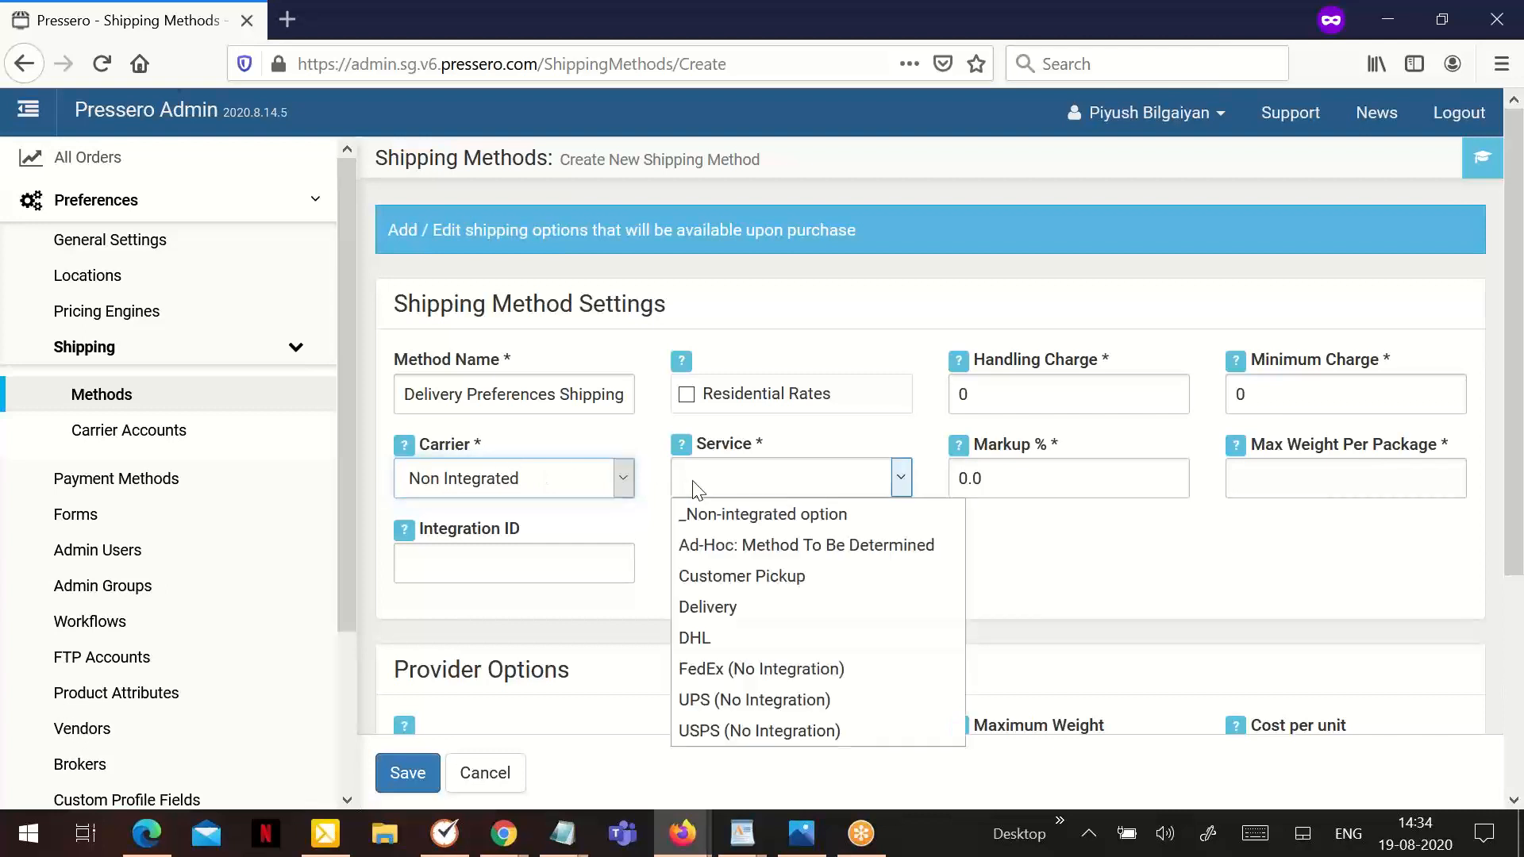
left_click(734, 514)
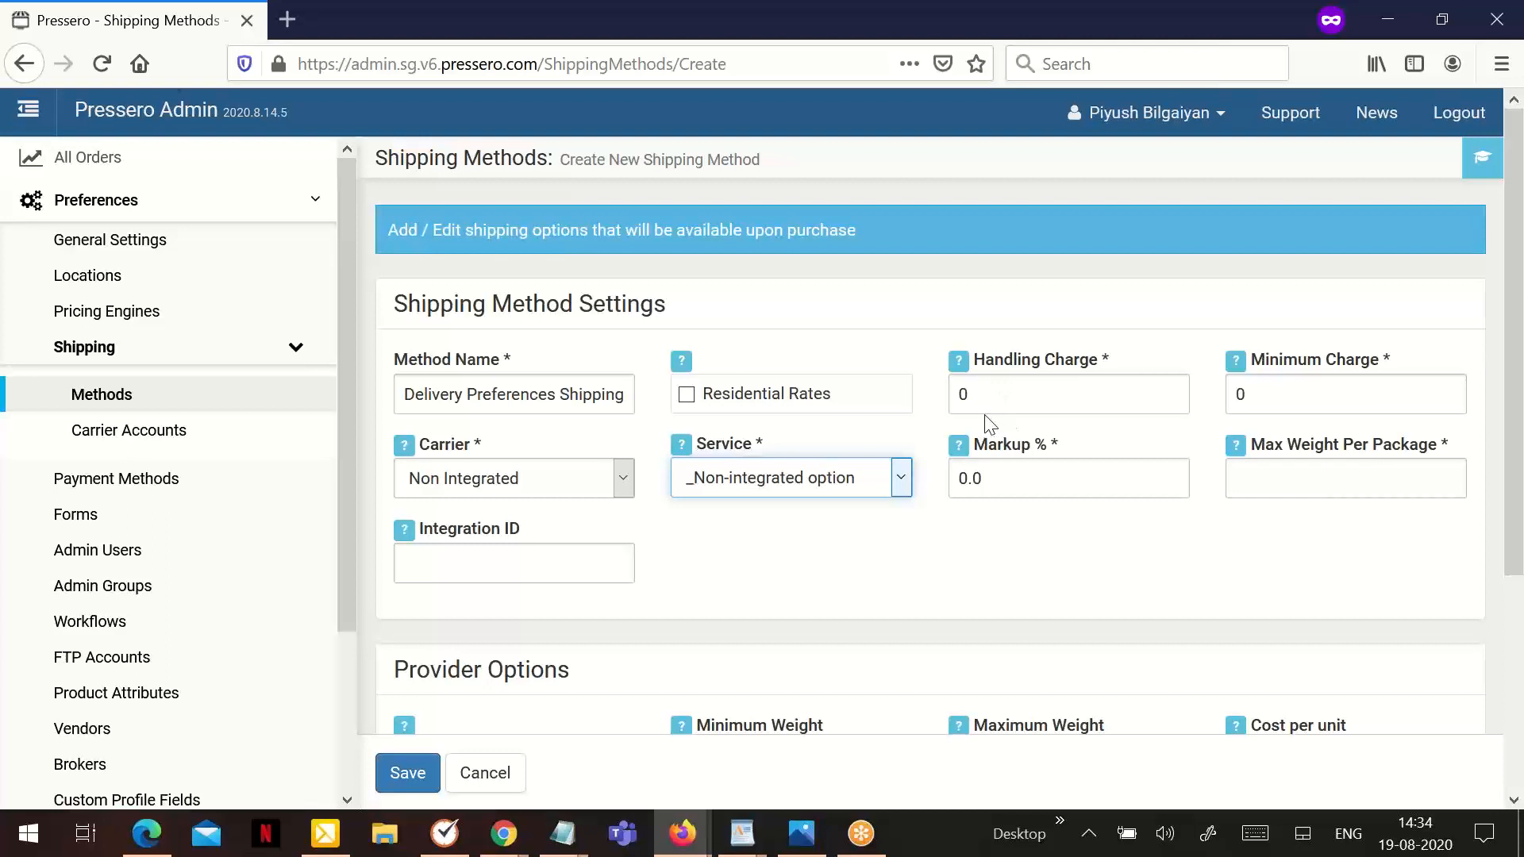
- Set the shipping method's handling charge to 5 and its markup percentage to 2
left_click(1322, 675)
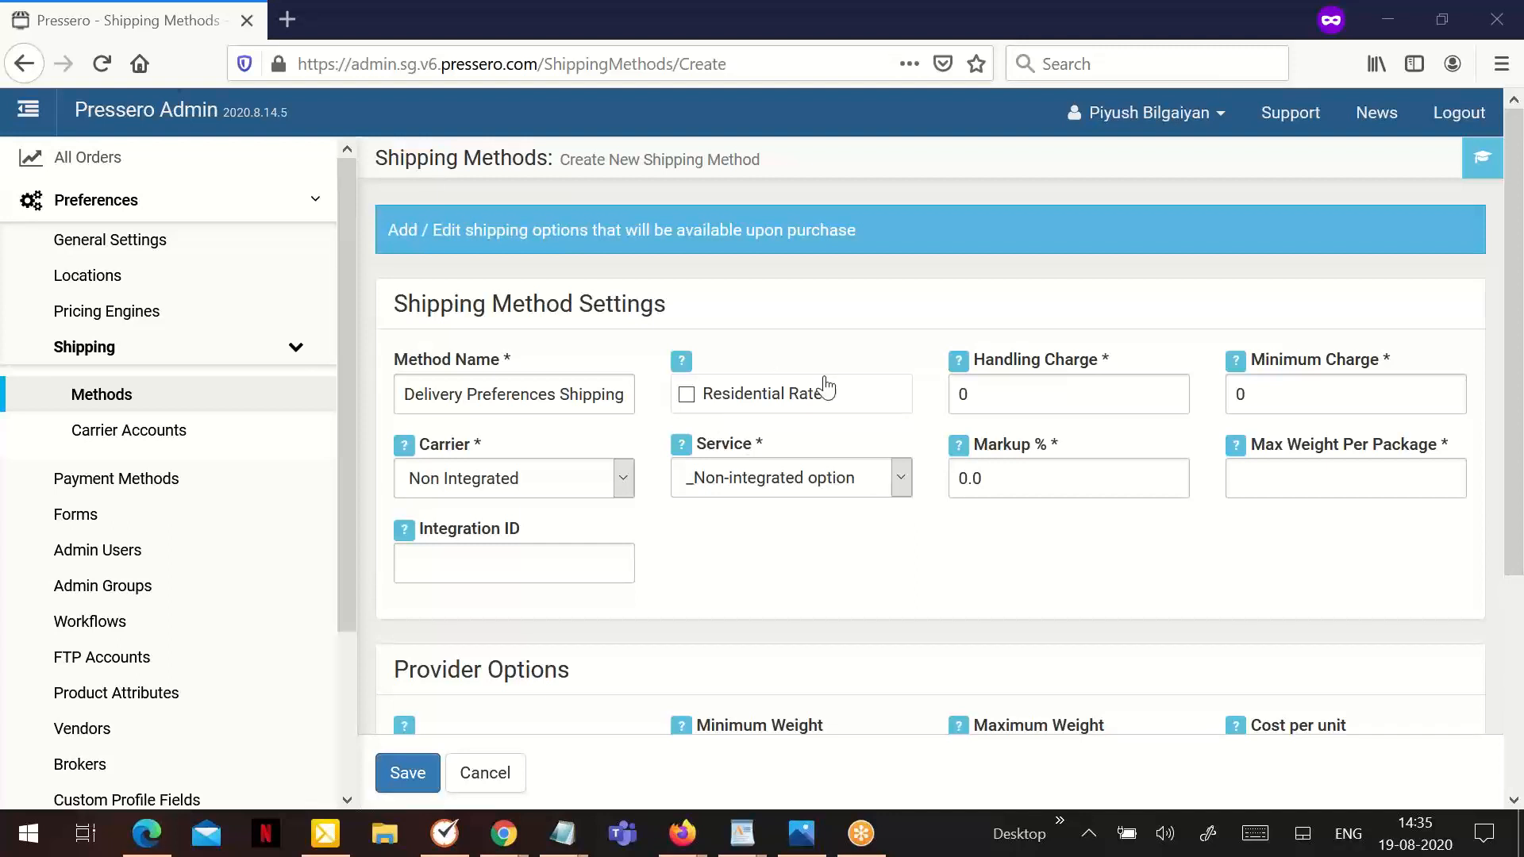
double_click(1011, 392)
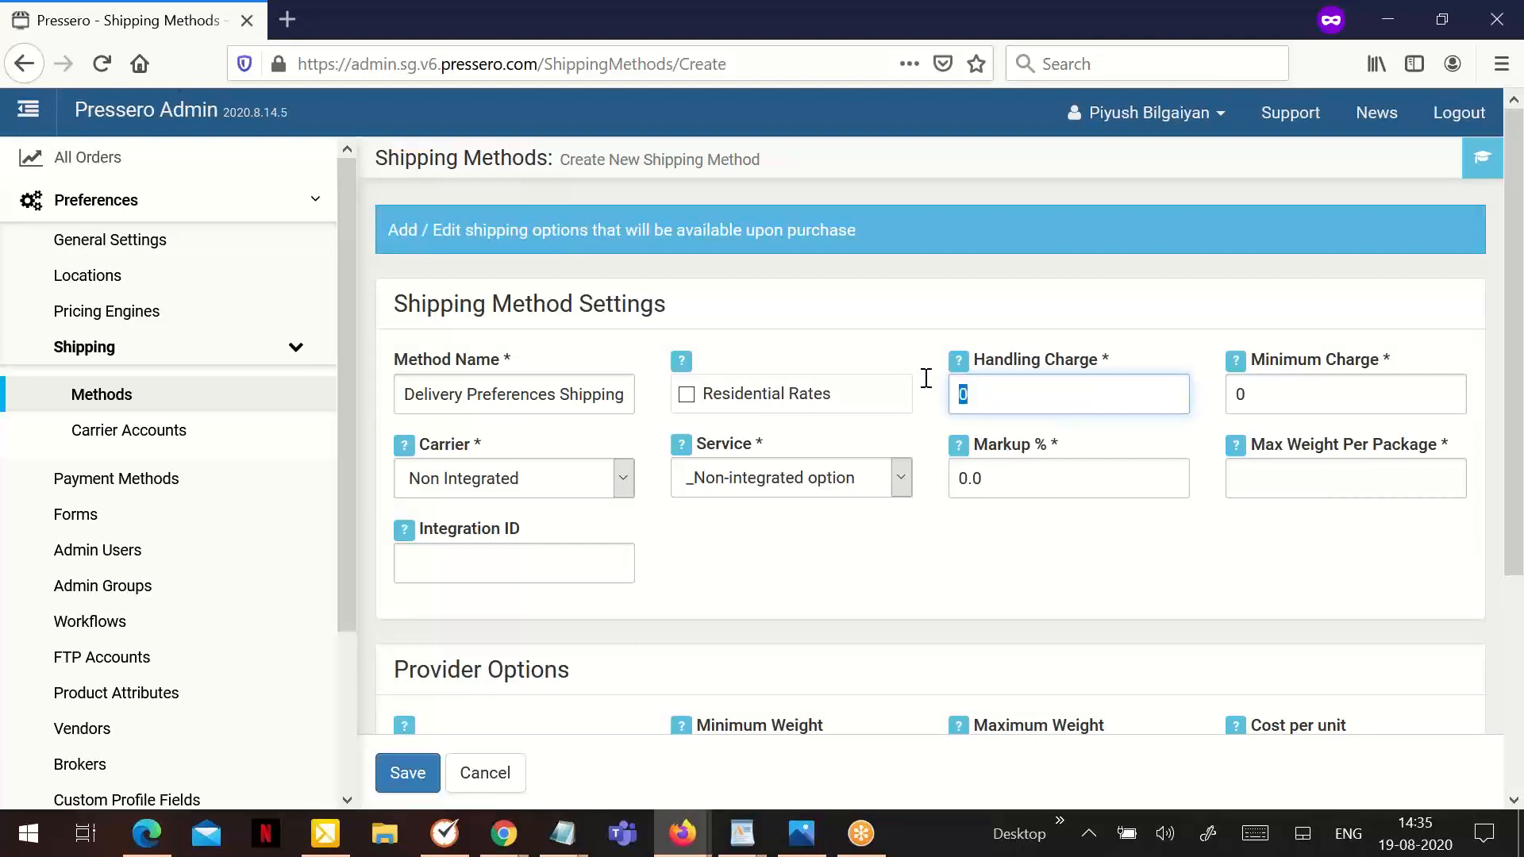
type("5")
left_click(1076, 471)
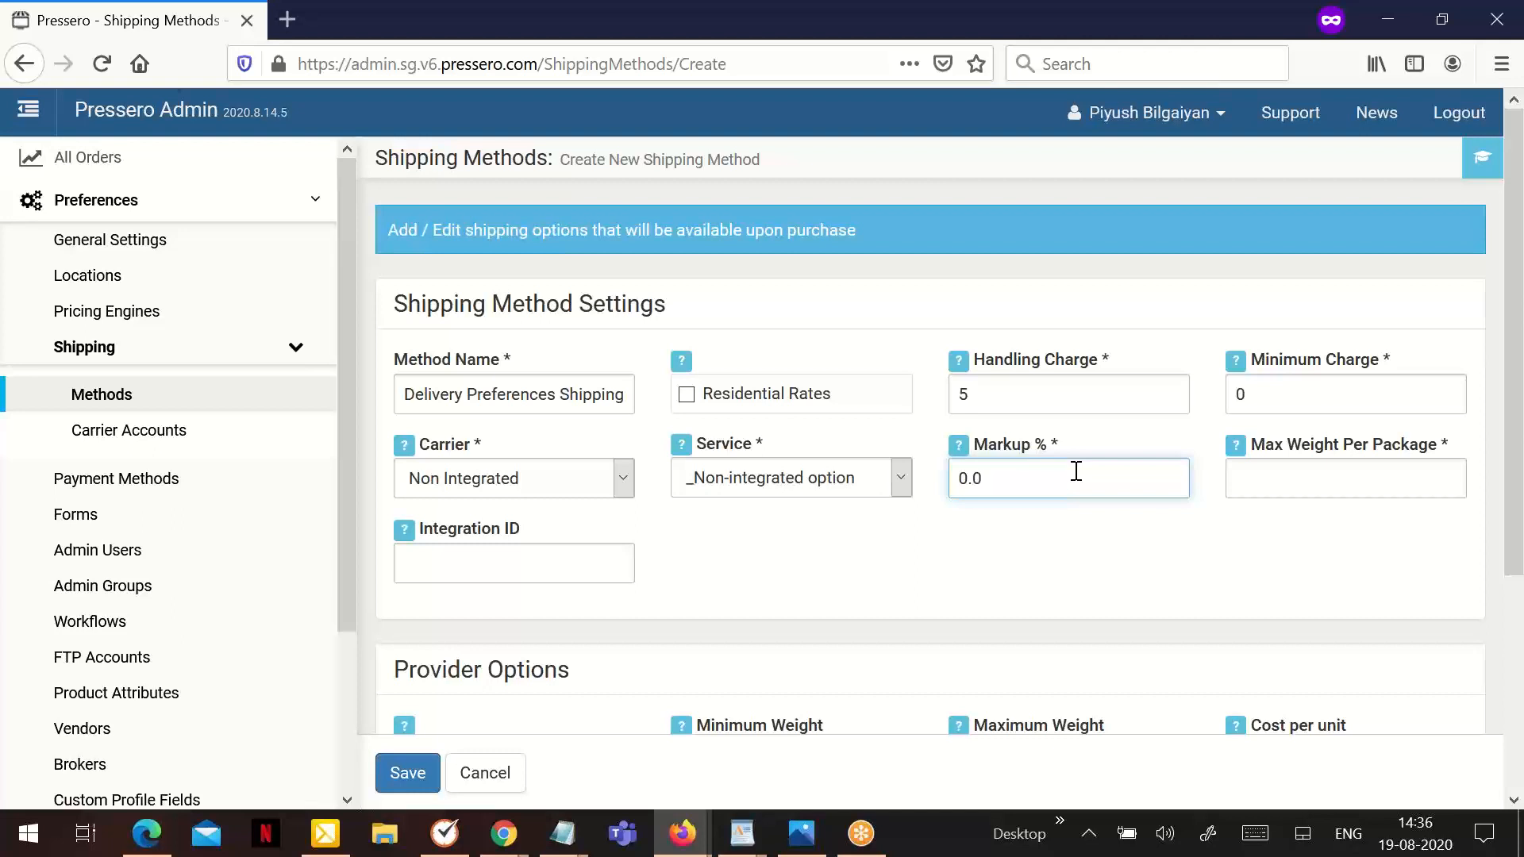
key("BackSpace")
key("BackSpace")
key("BackSpace")
type("2")
- Set the shipping method's minimum charge to 5 and its maximum weight per package to 50
left_click(1311, 395)
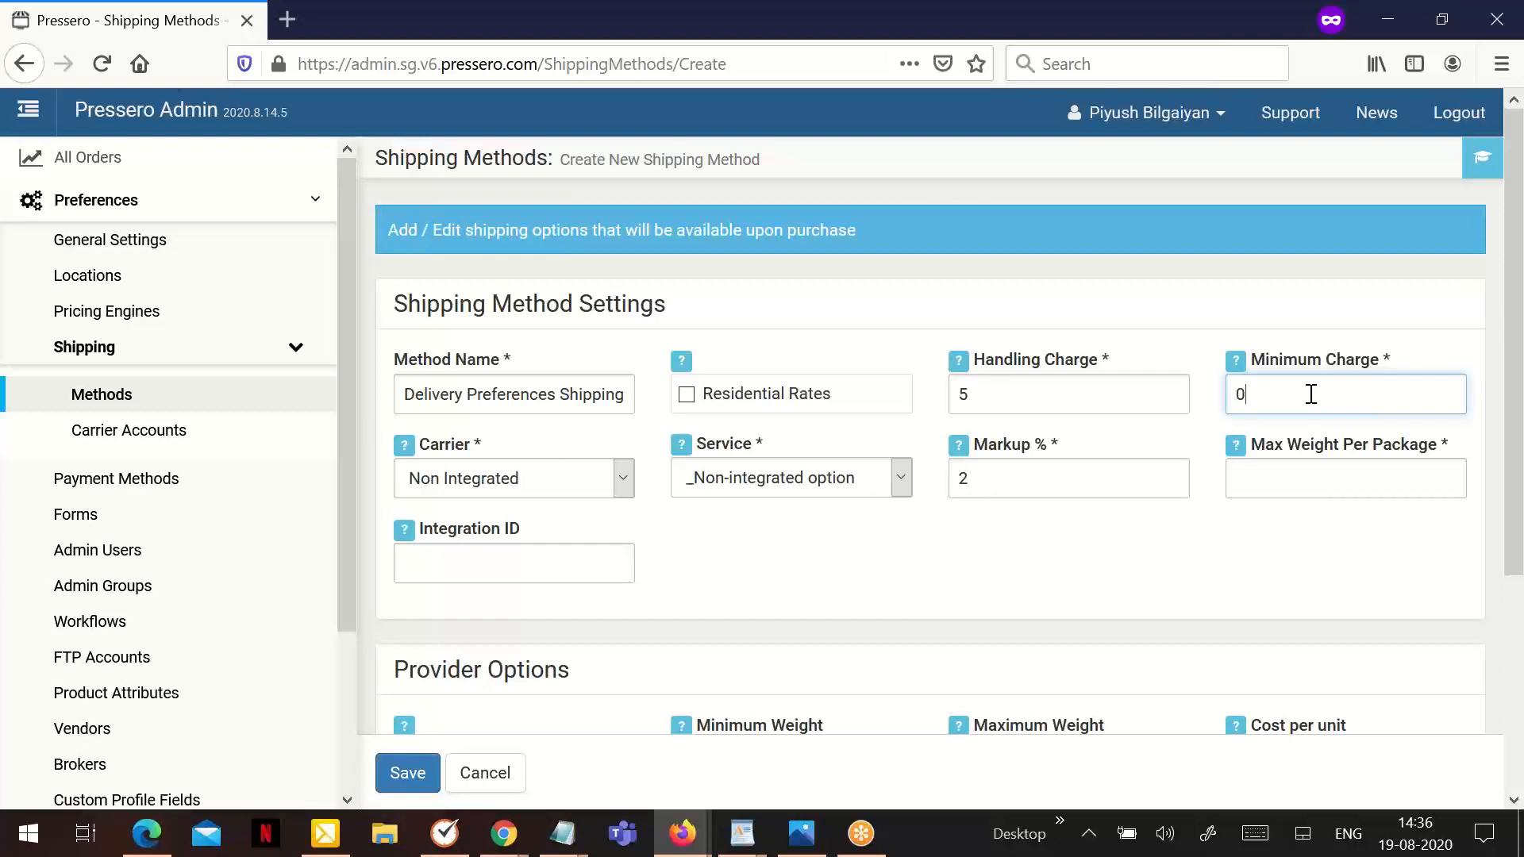
key("BackSpace")
type("5")
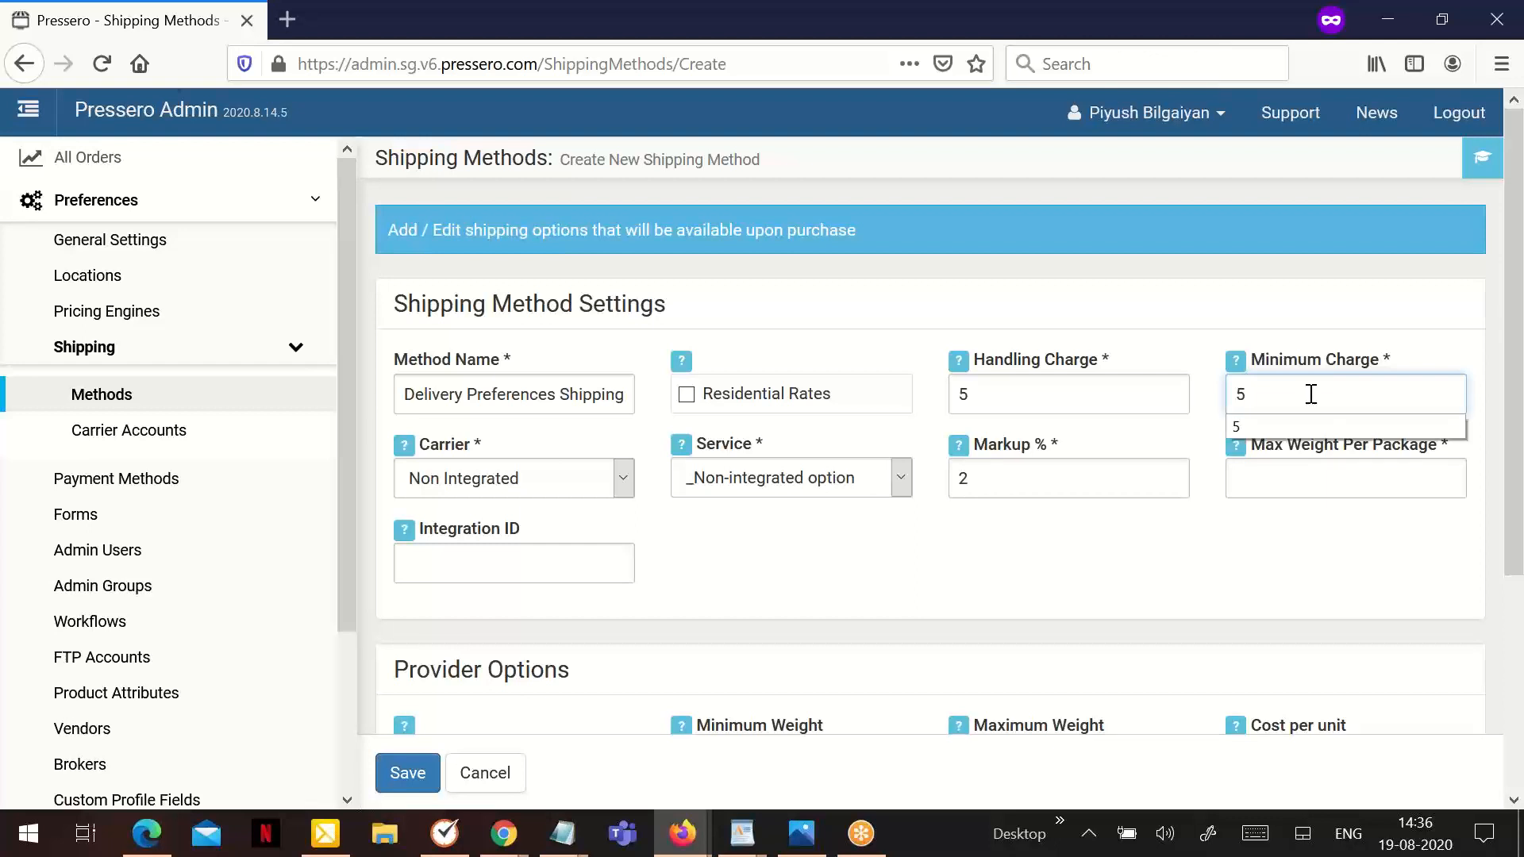
left_click(1288, 485)
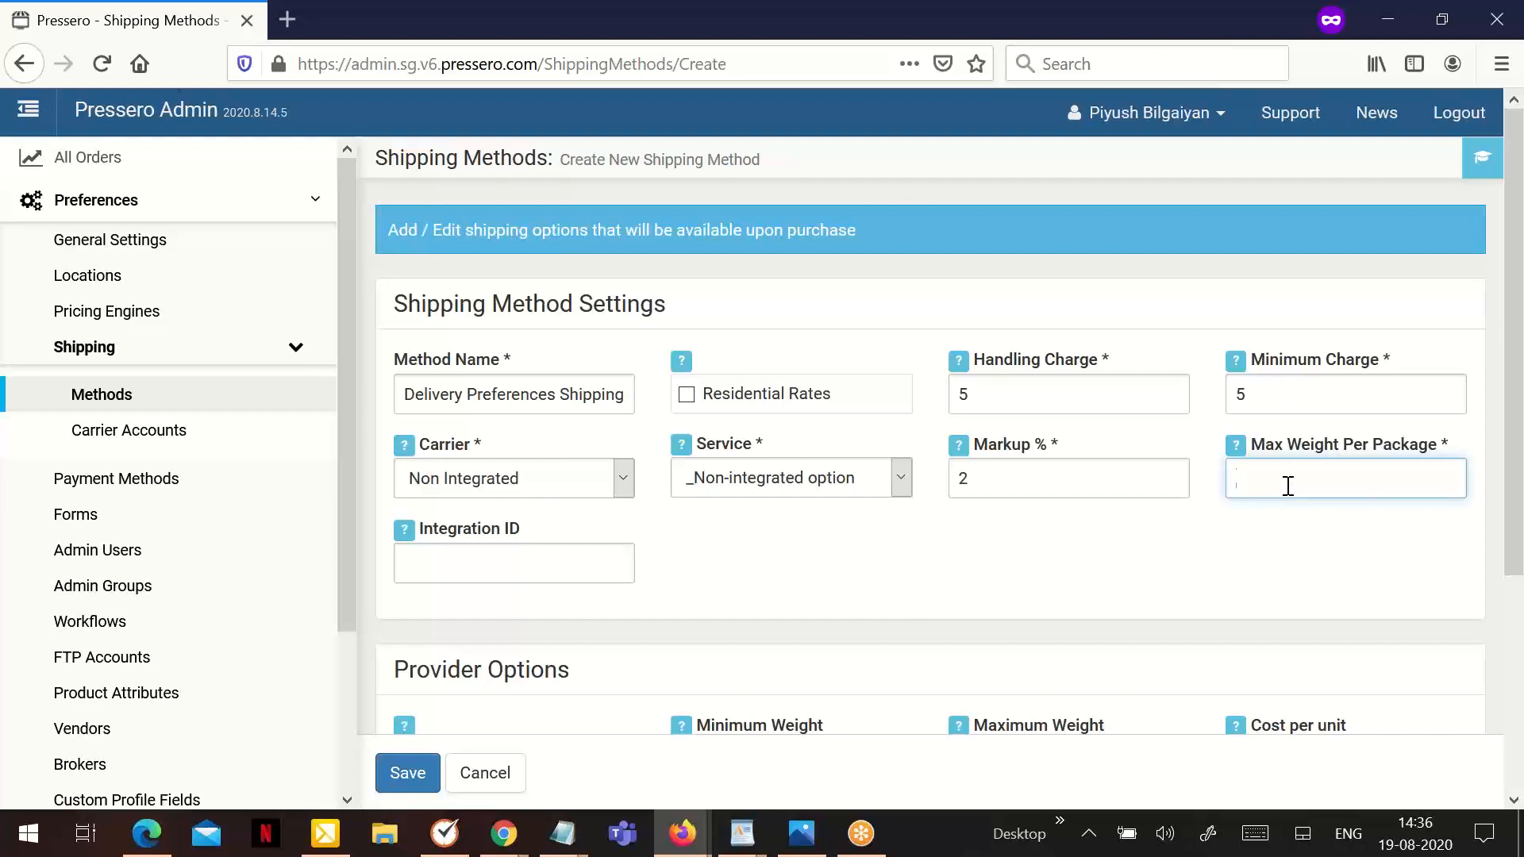
type("5")
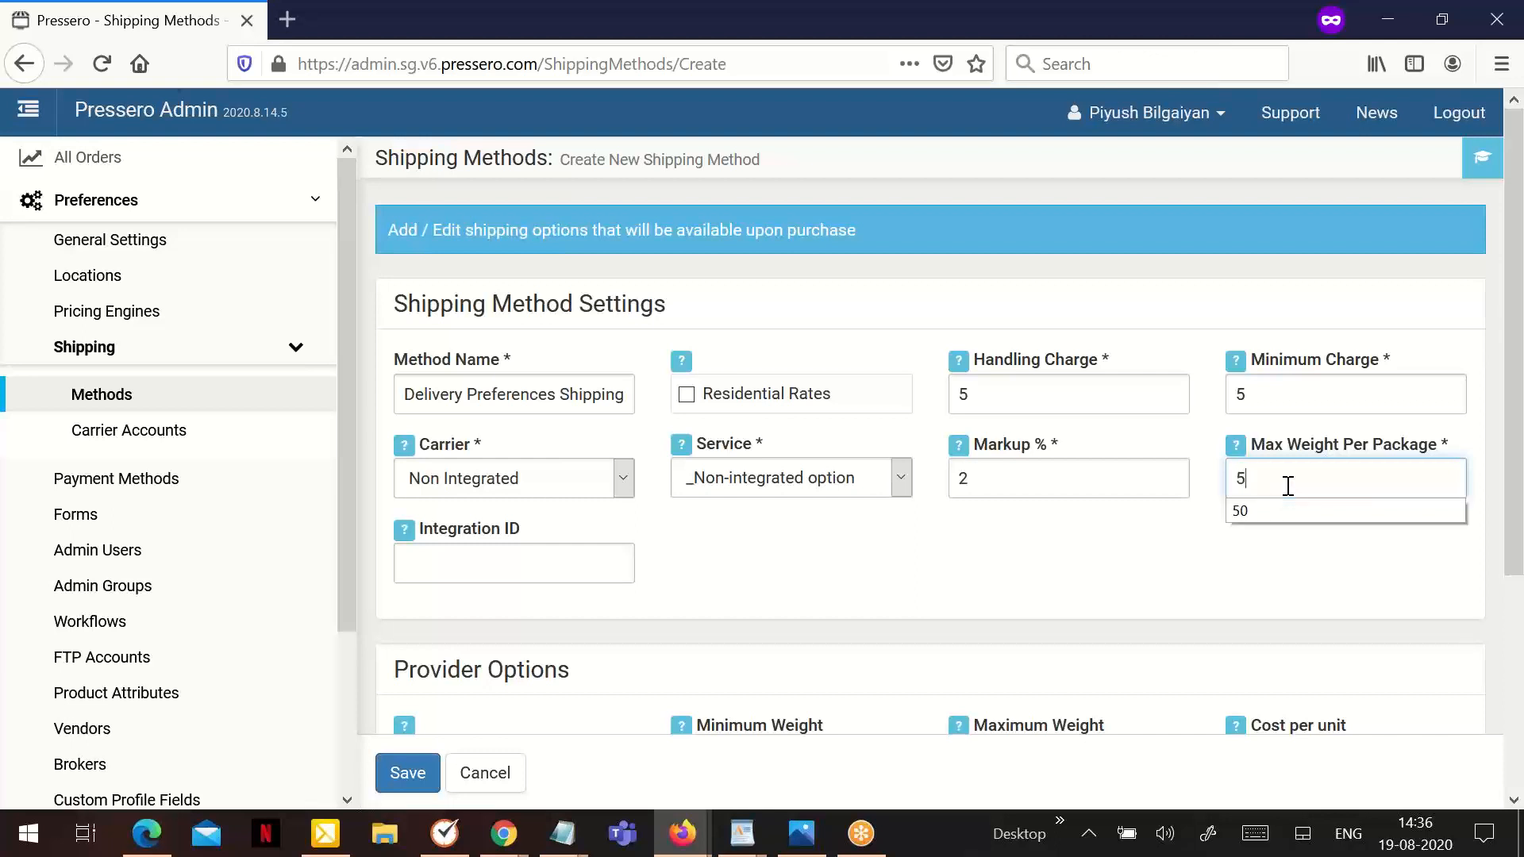
type("0")
left_click(1268, 560)
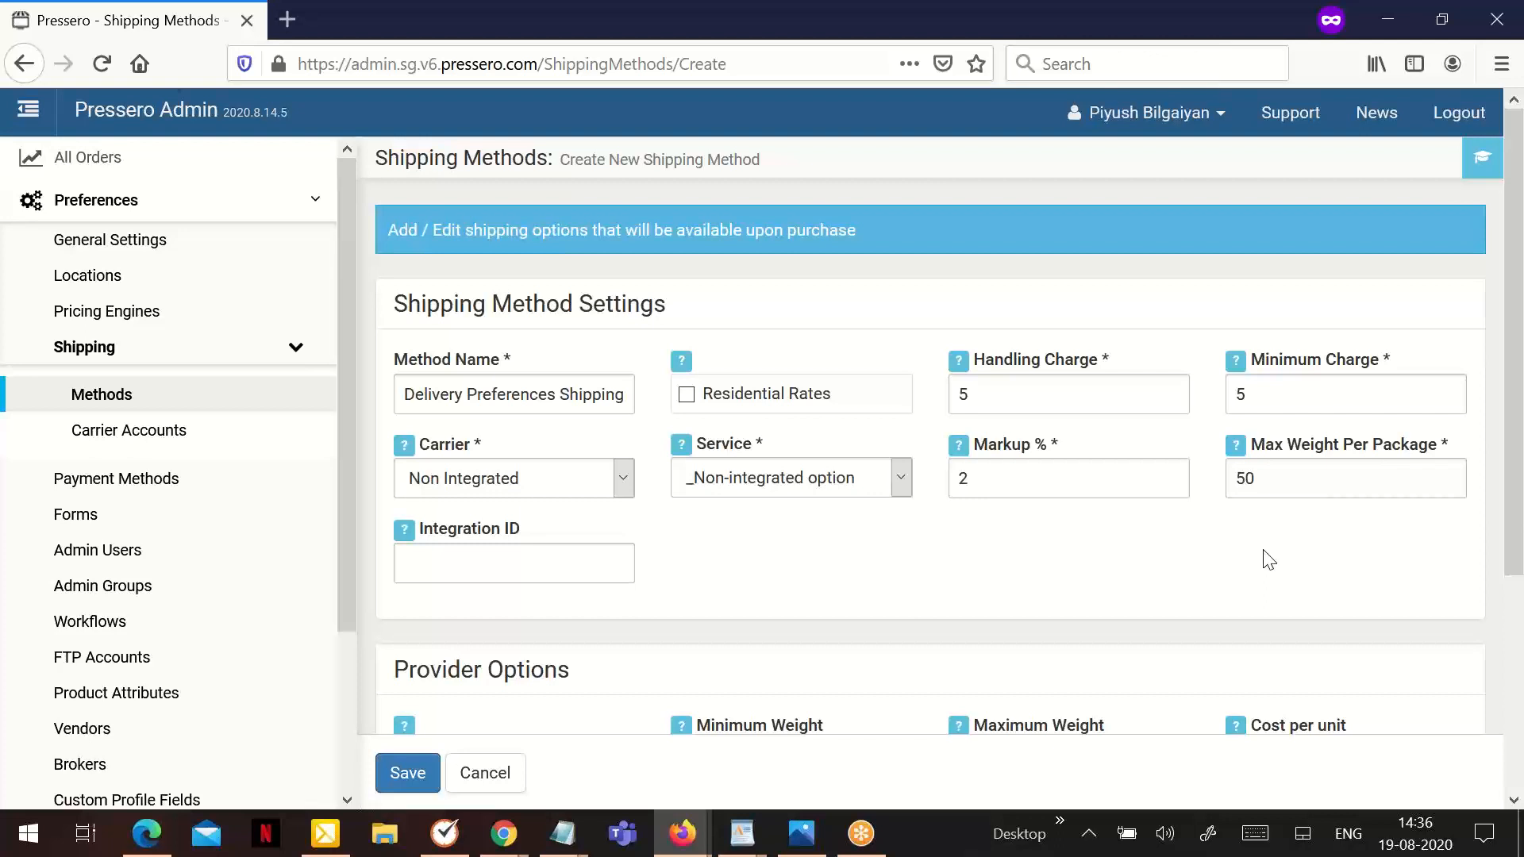
- Fill in the provider options with minimum weight 15, maximum weight 50 and cost per unit 0
scroll(981, 548, "down", 3)
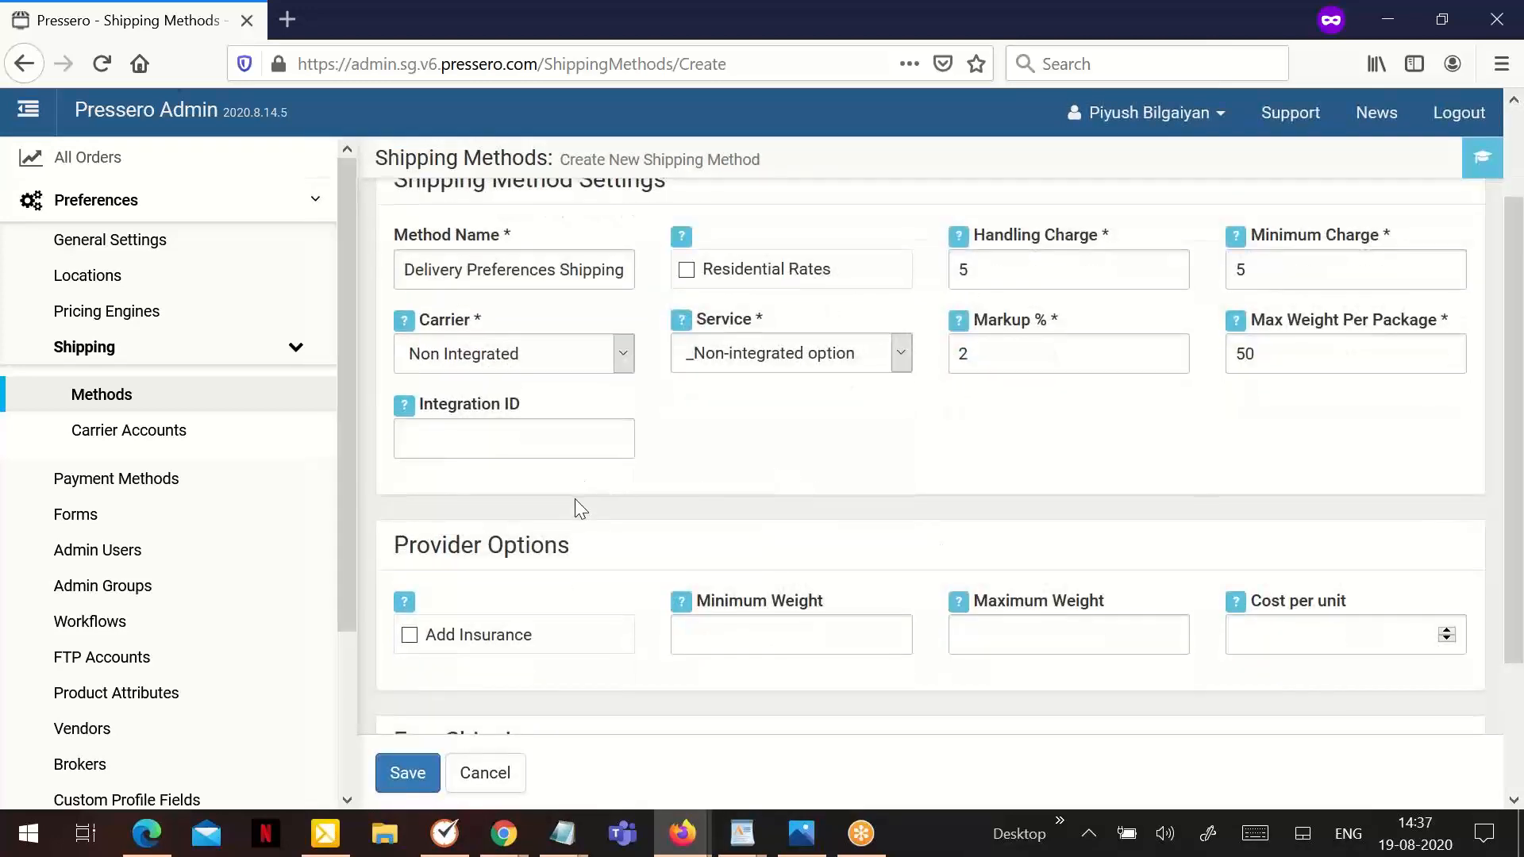
scroll(578, 505, "down", 3)
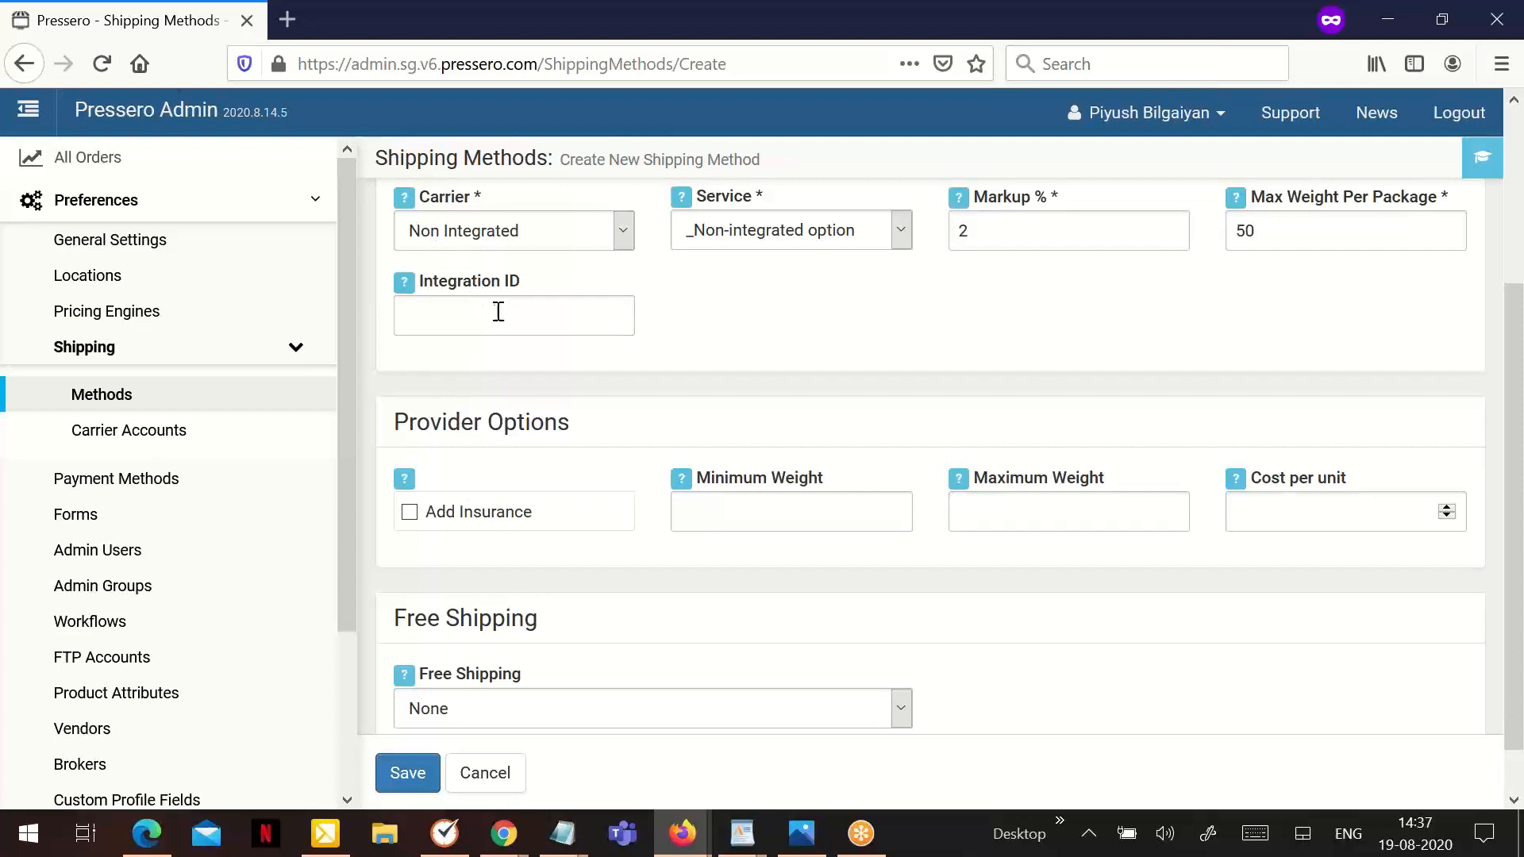
left_click(774, 503)
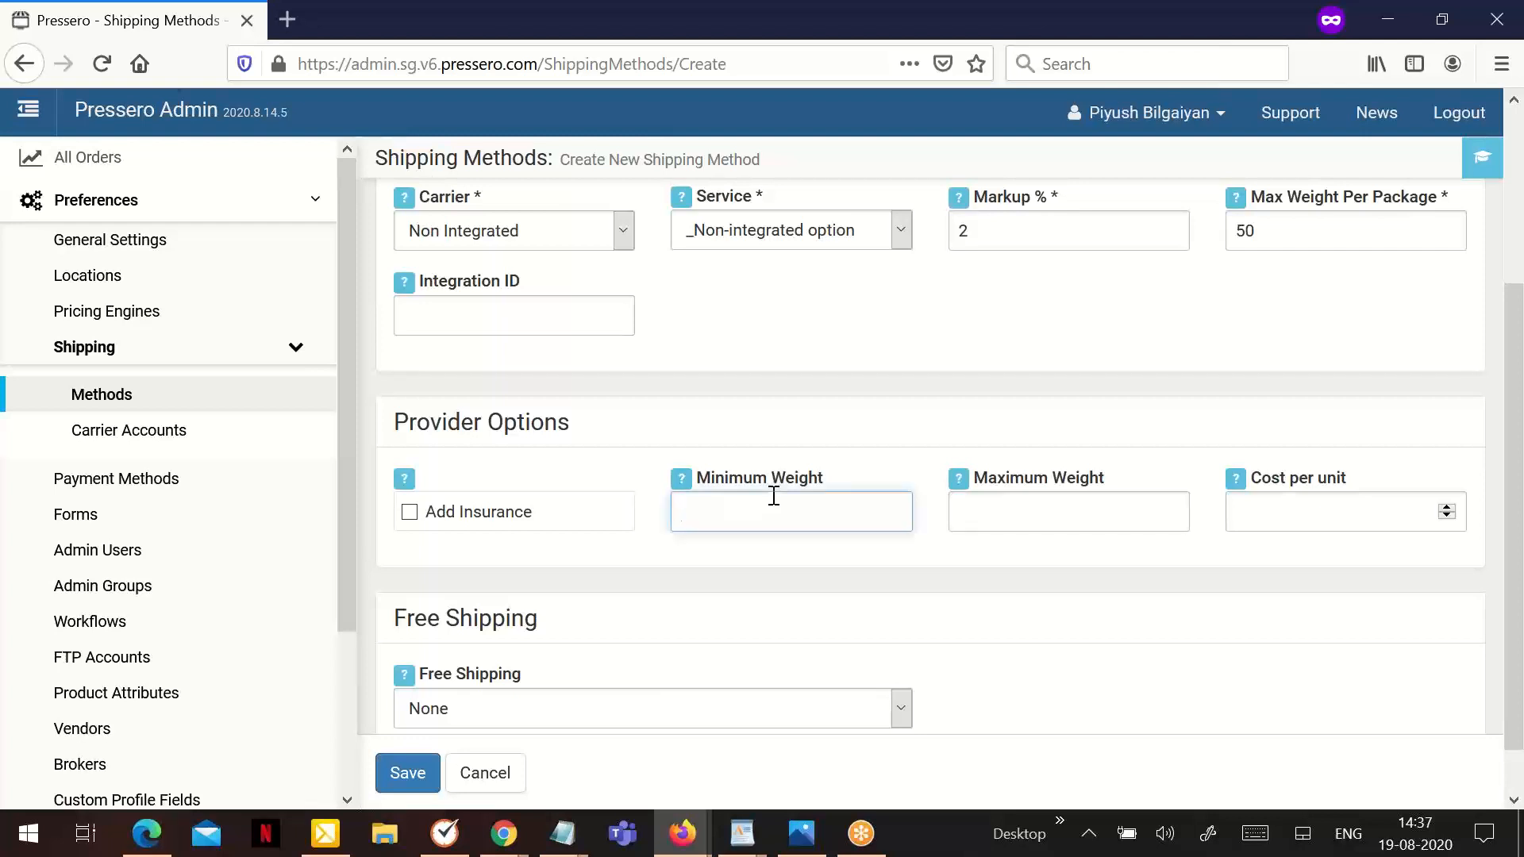
type("15")
left_click(993, 500)
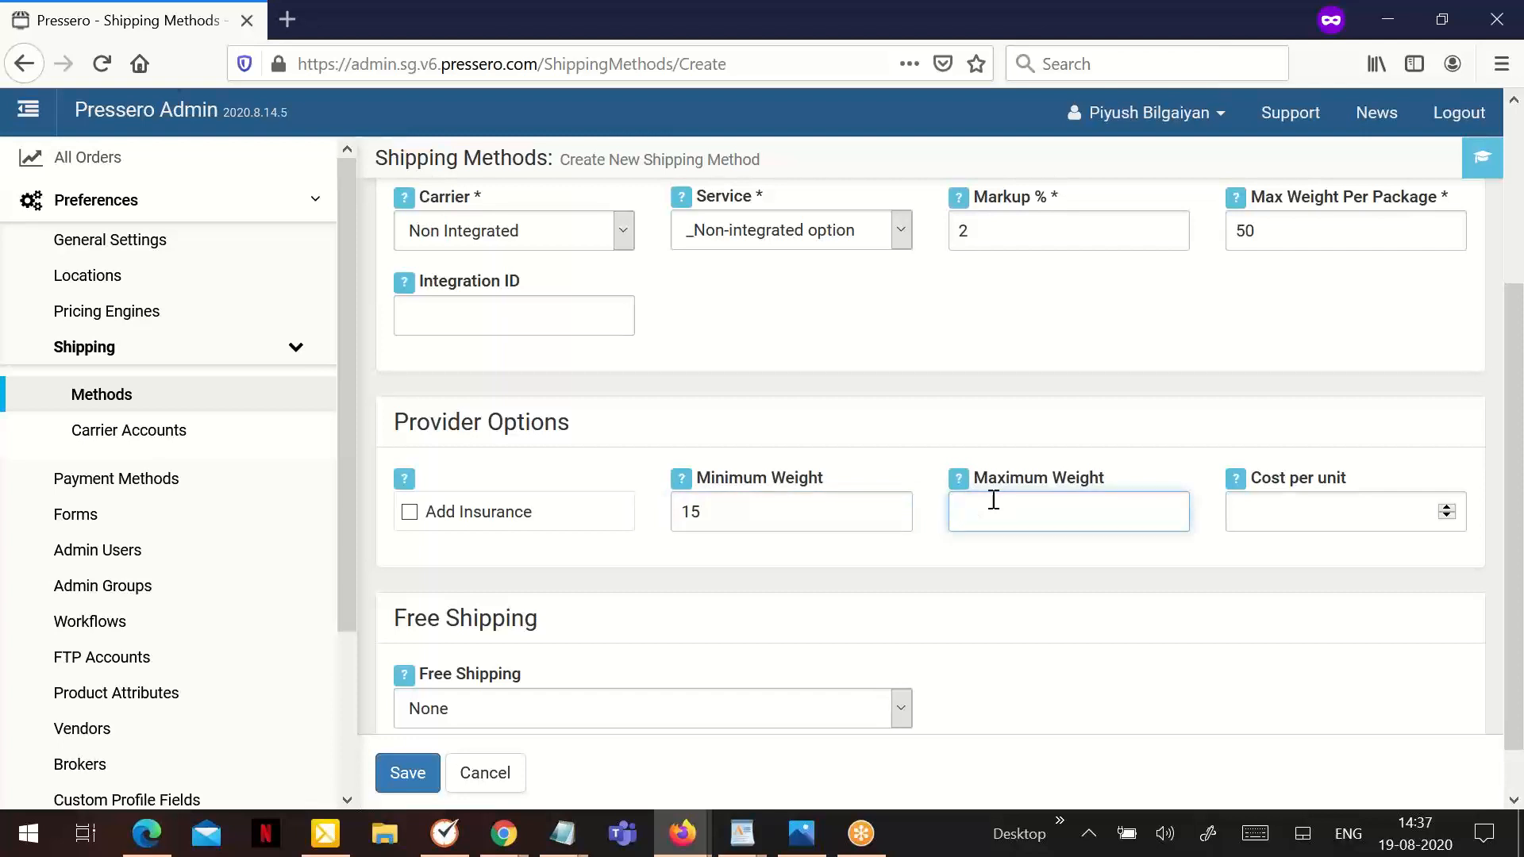
type("50")
left_click(1314, 505)
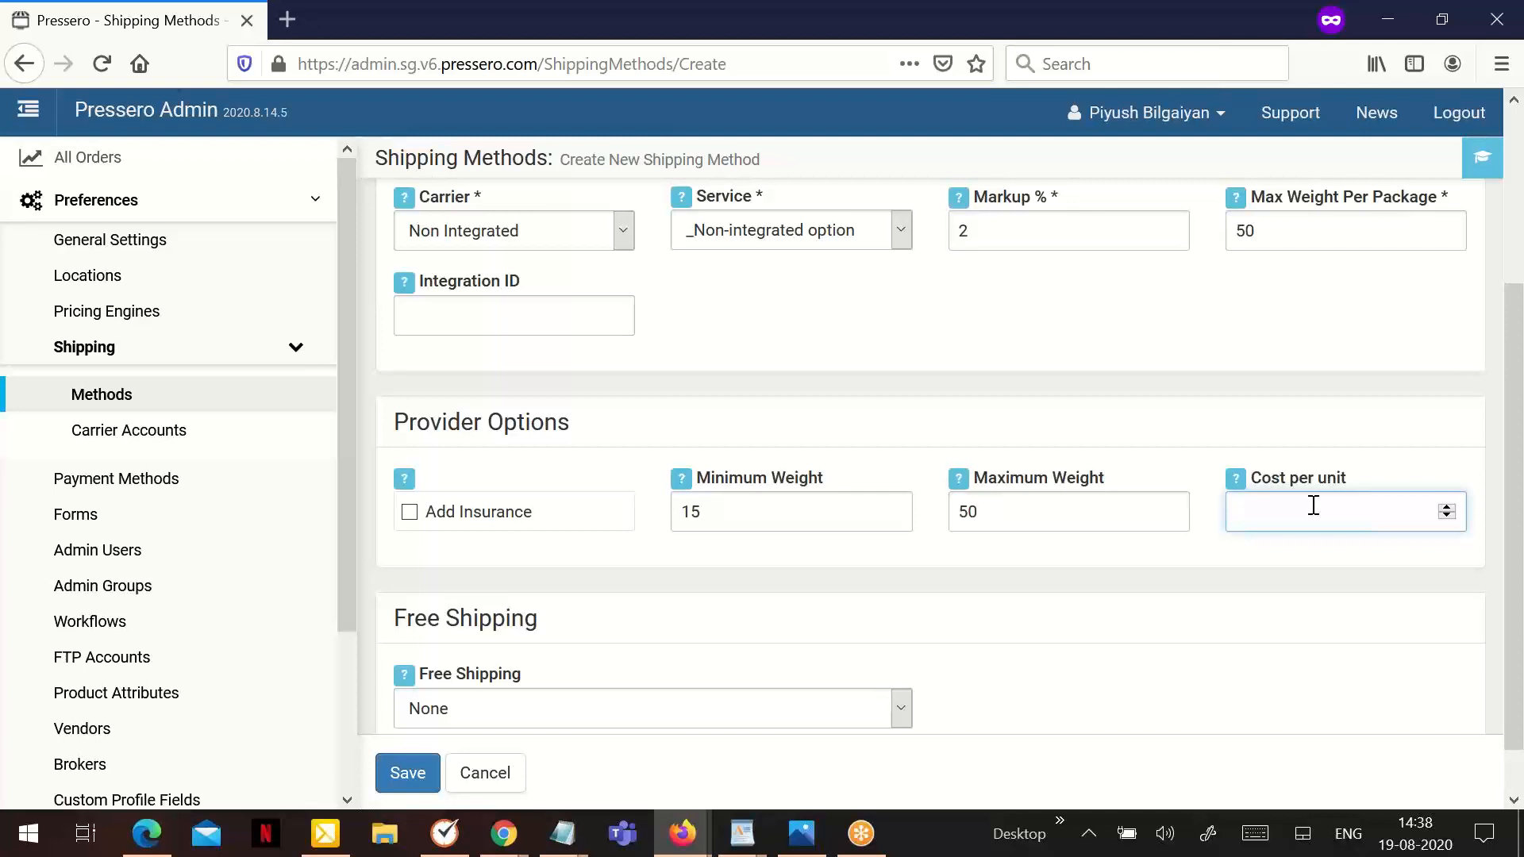
type("0")
- Try the For Total option for free shipping and return the setting to None
scroll(643, 655, "down", 1)
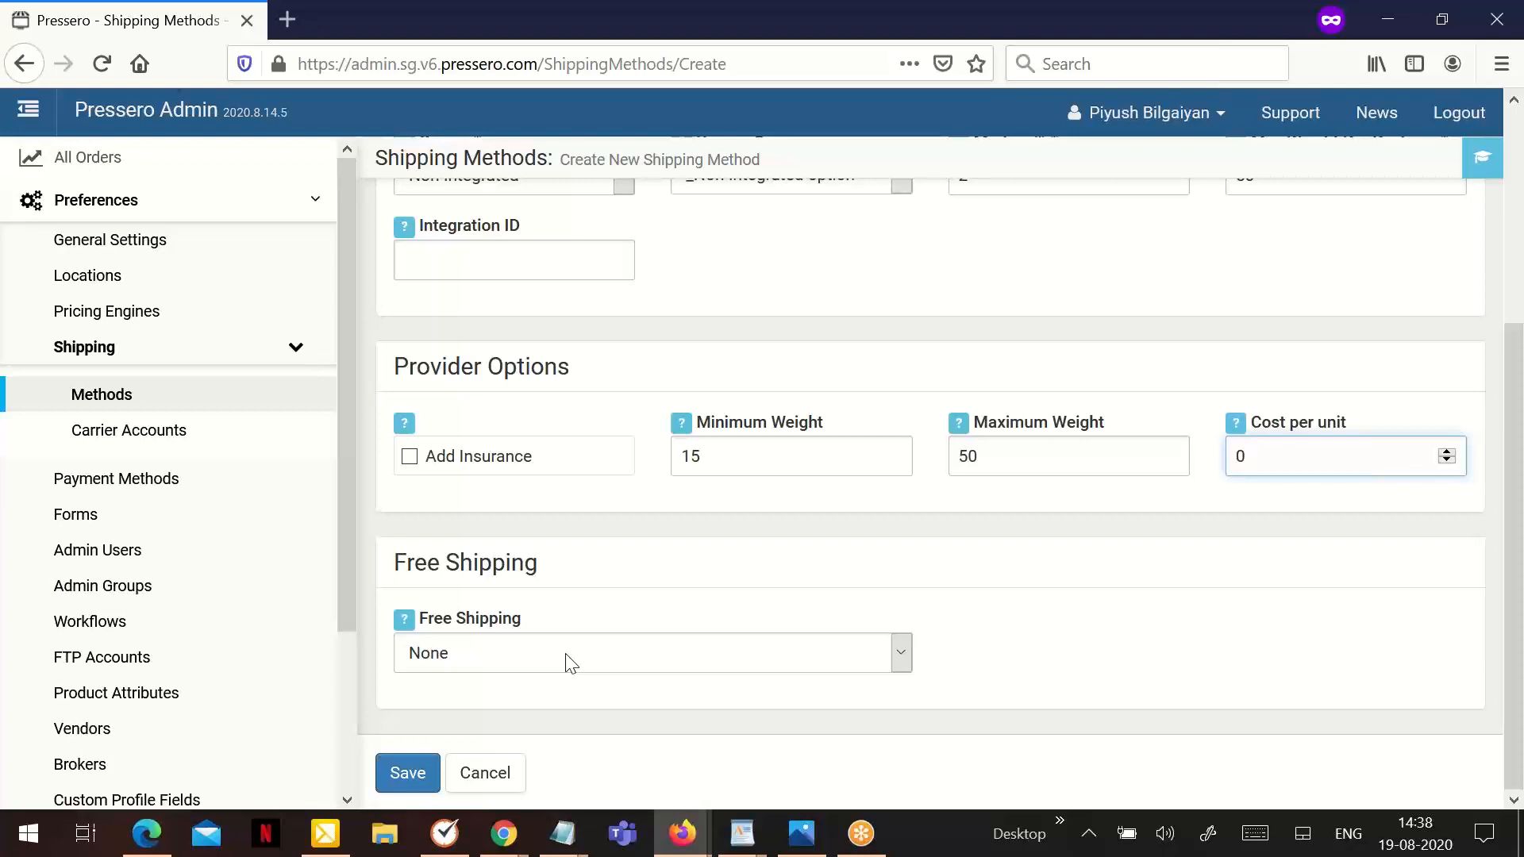
left_click(568, 662)
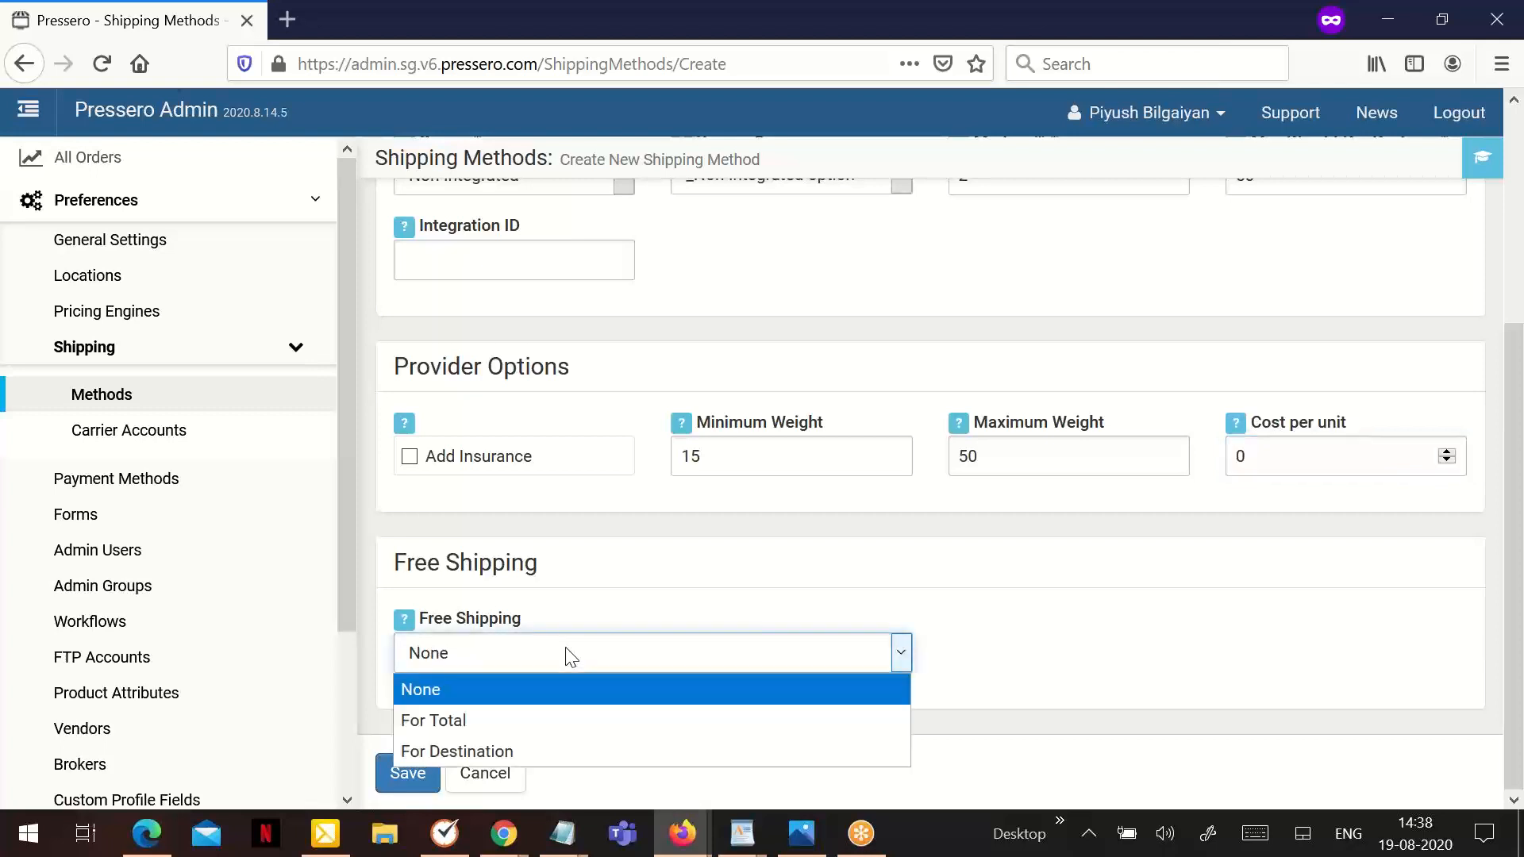
left_click(471, 726)
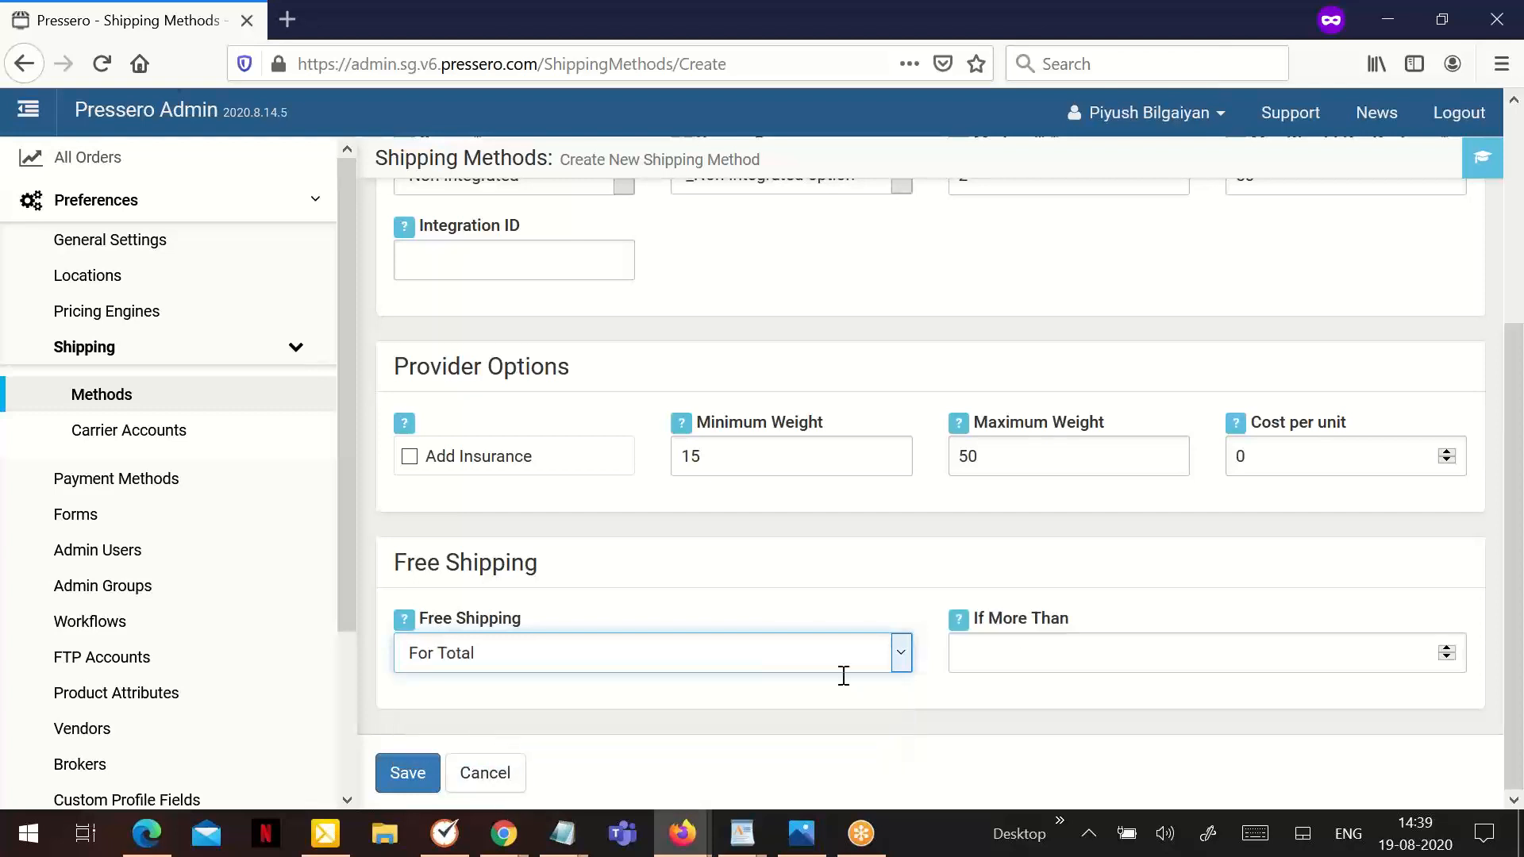
left_click(1069, 653)
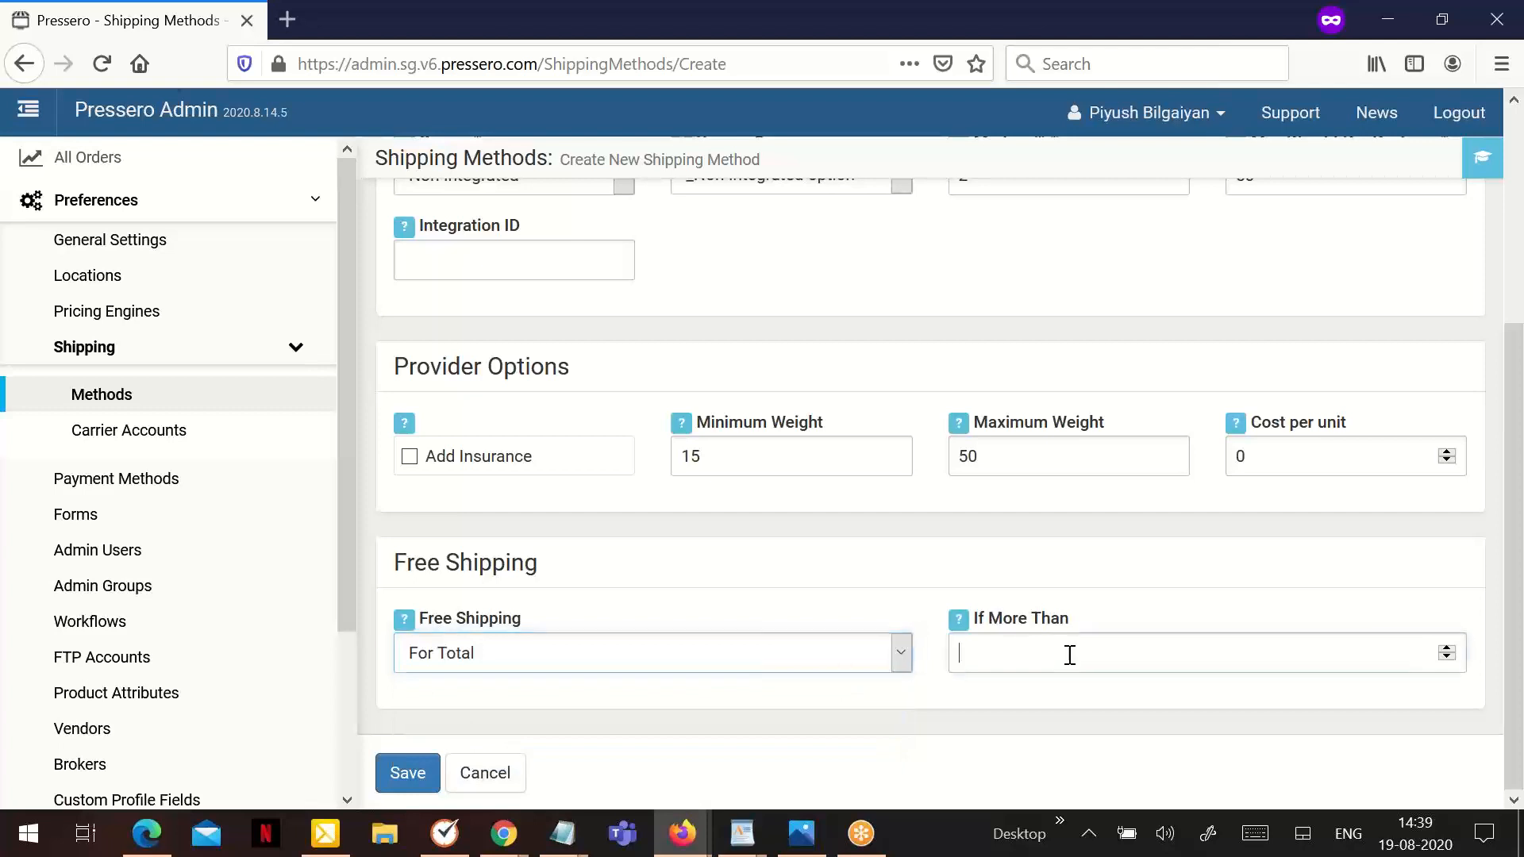
left_click(520, 667)
left_click(451, 688)
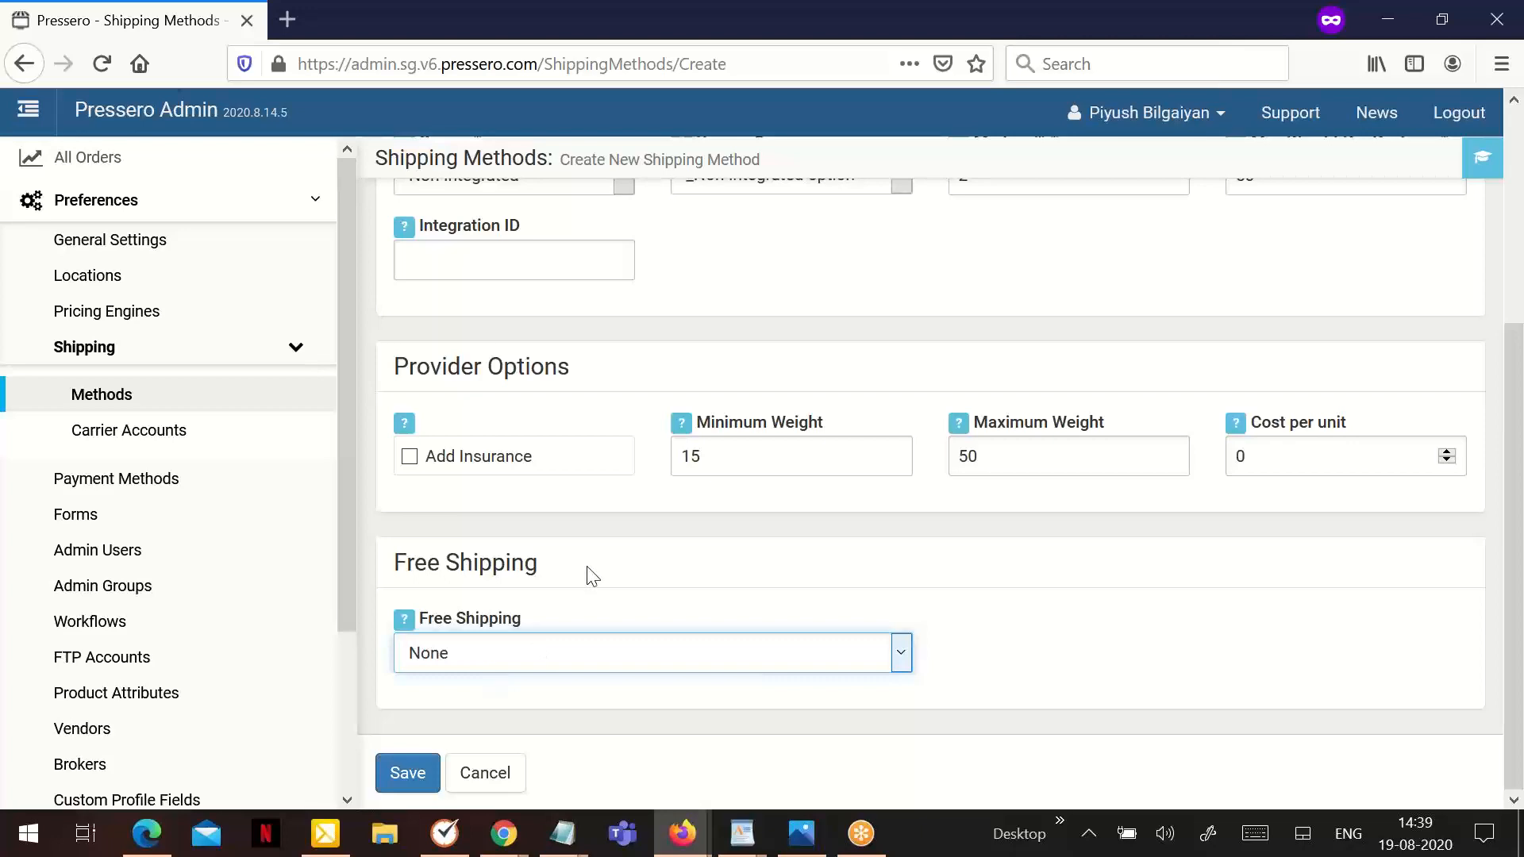
- Review the completed settings and save the Delivery Preferences Shipping method
scroll(586, 565, "up", 3)
scroll(588, 563, "down", 3)
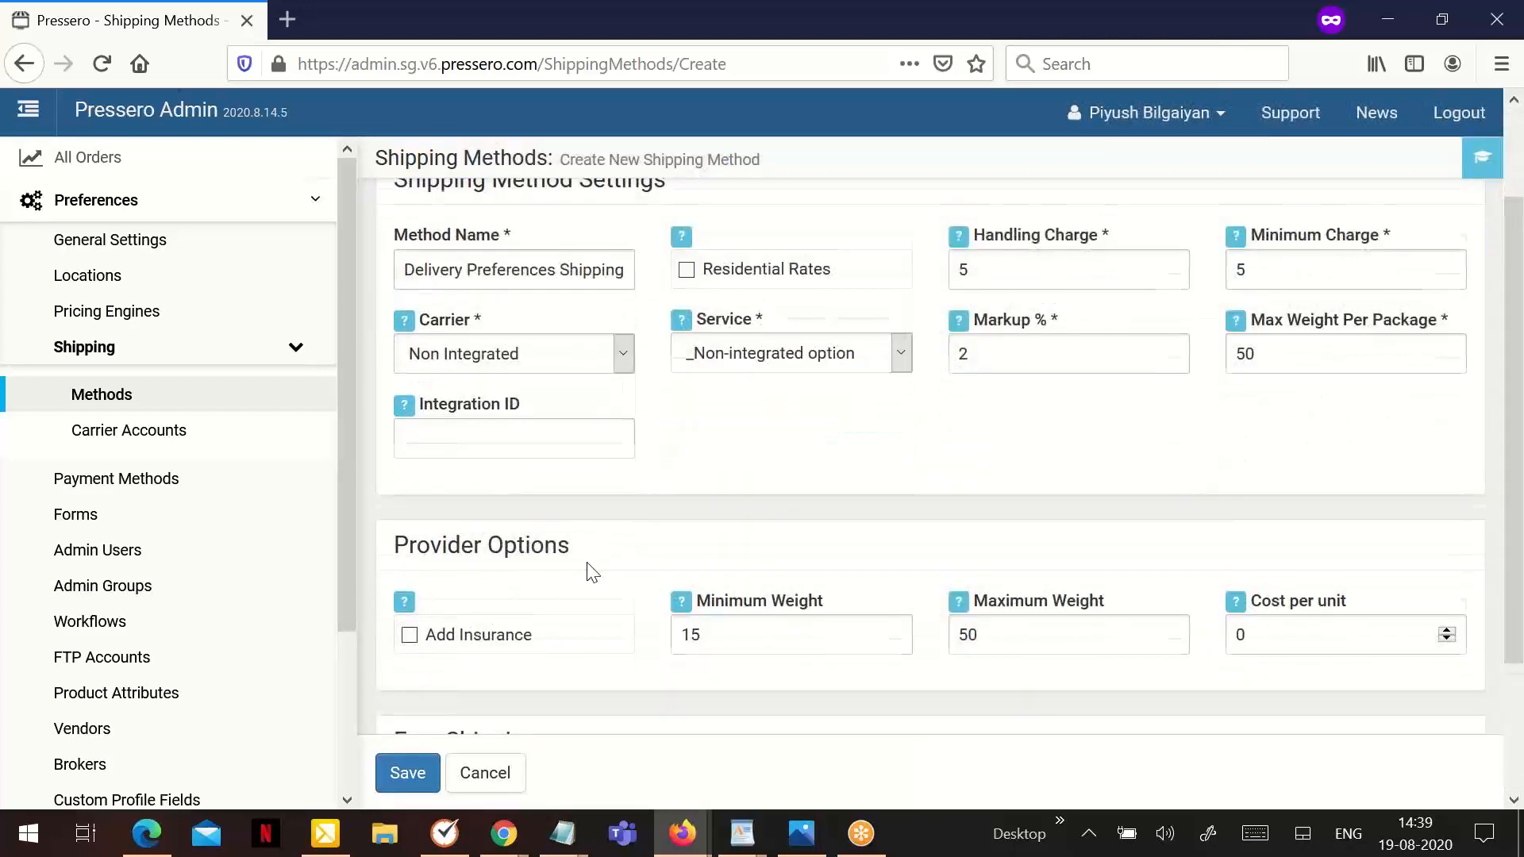
left_click(405, 773)
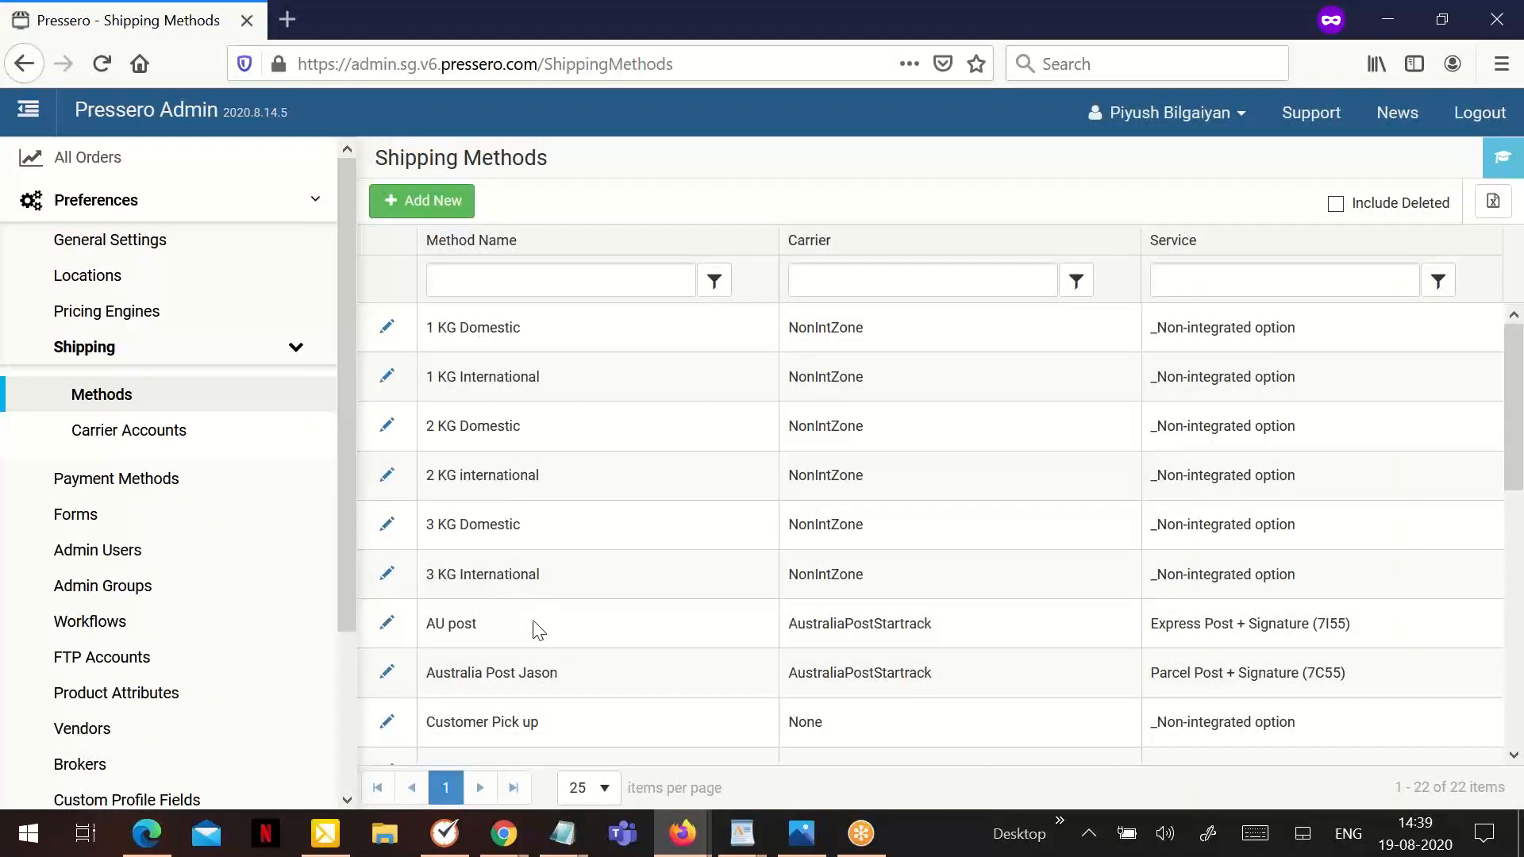
- Start another new shipping method and name it "Delivery Zonal Method"
left_click(425, 207)
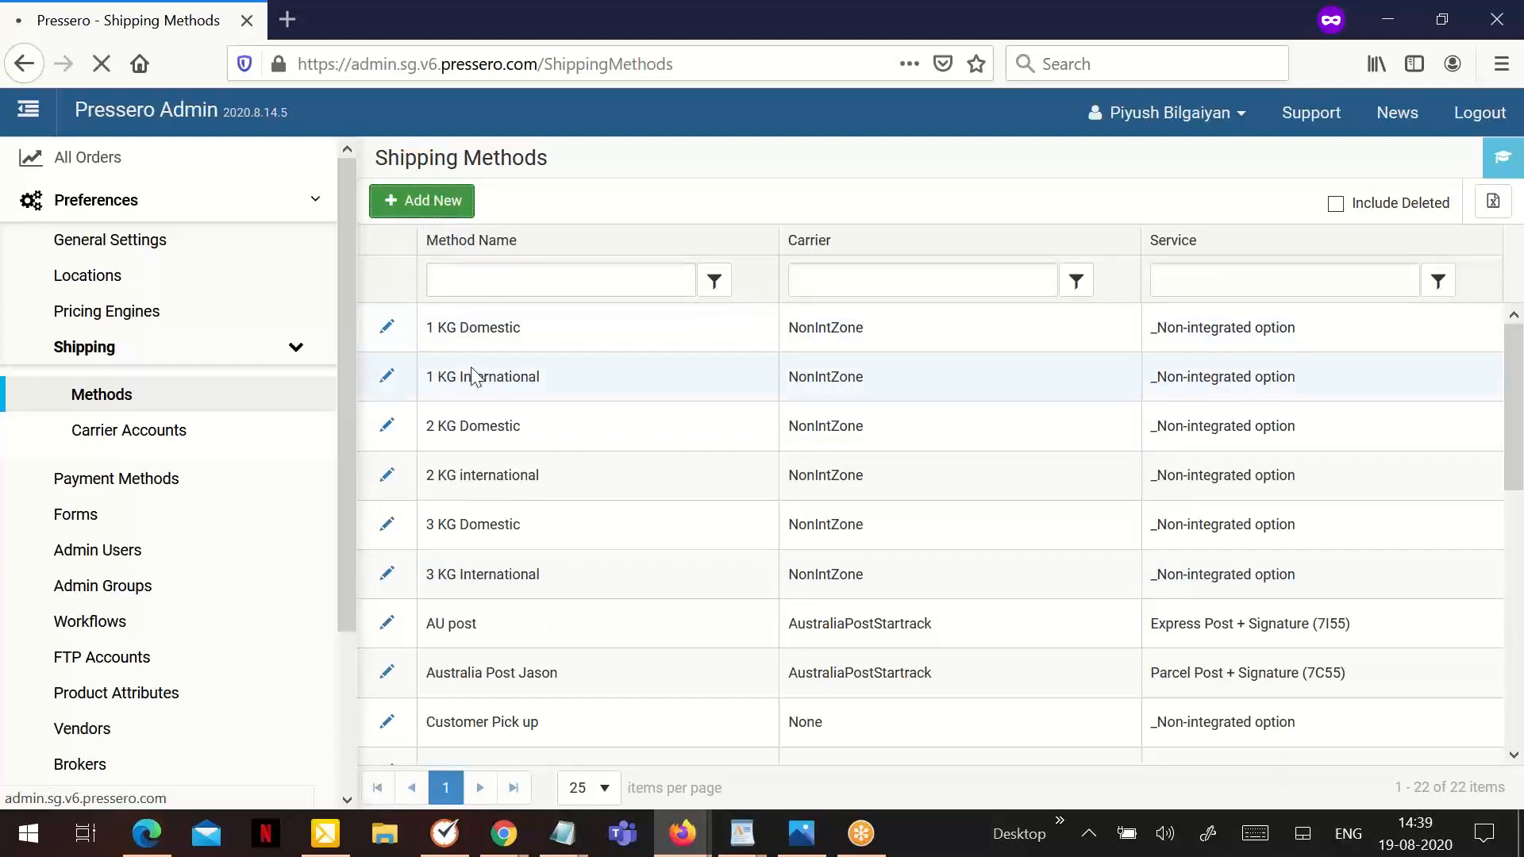
left_click(465, 392)
type("De")
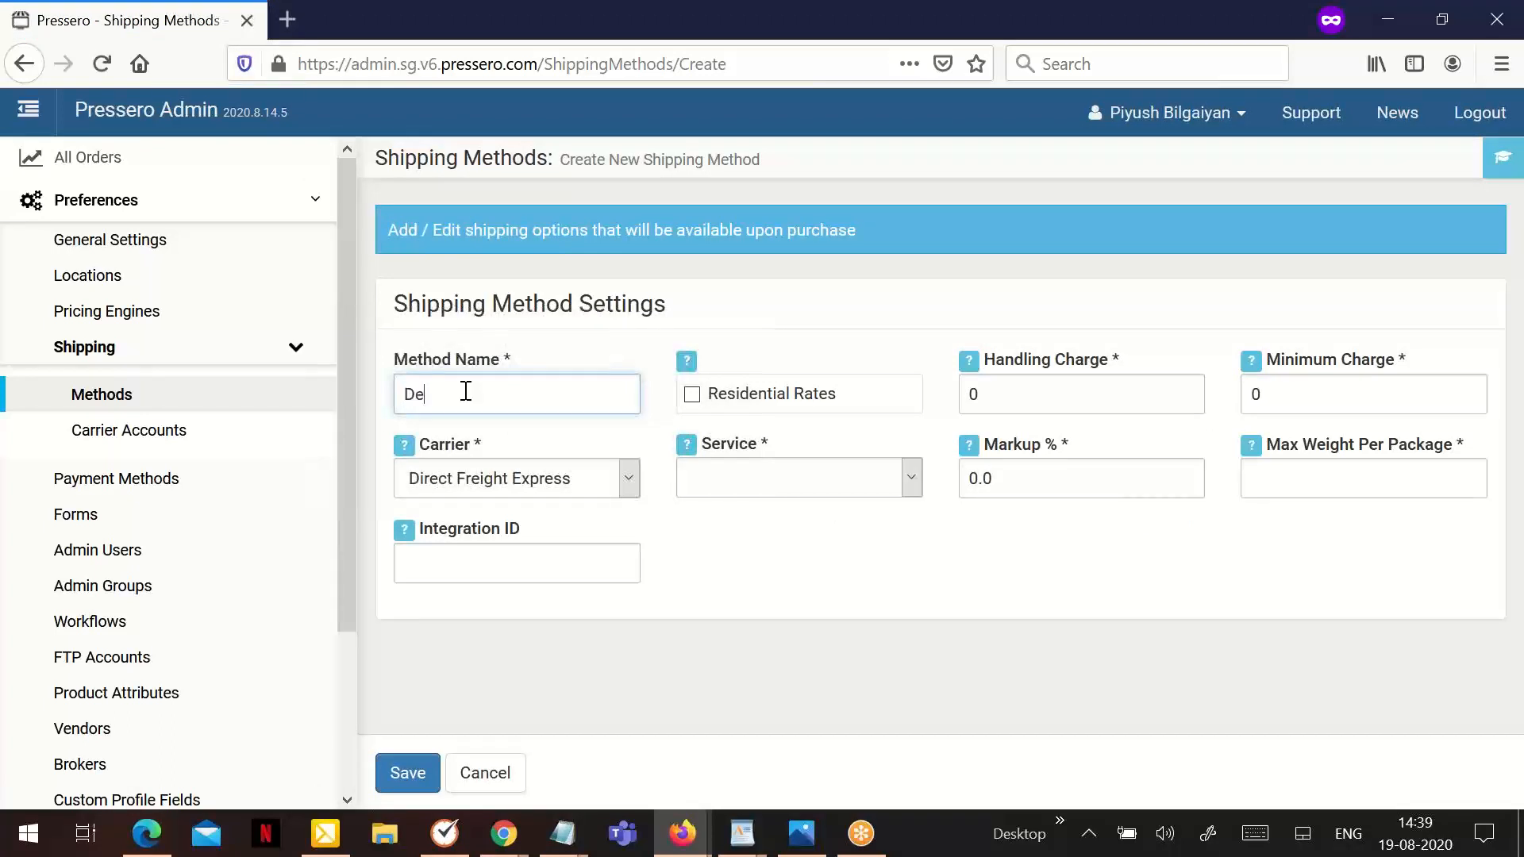
type("livery N")
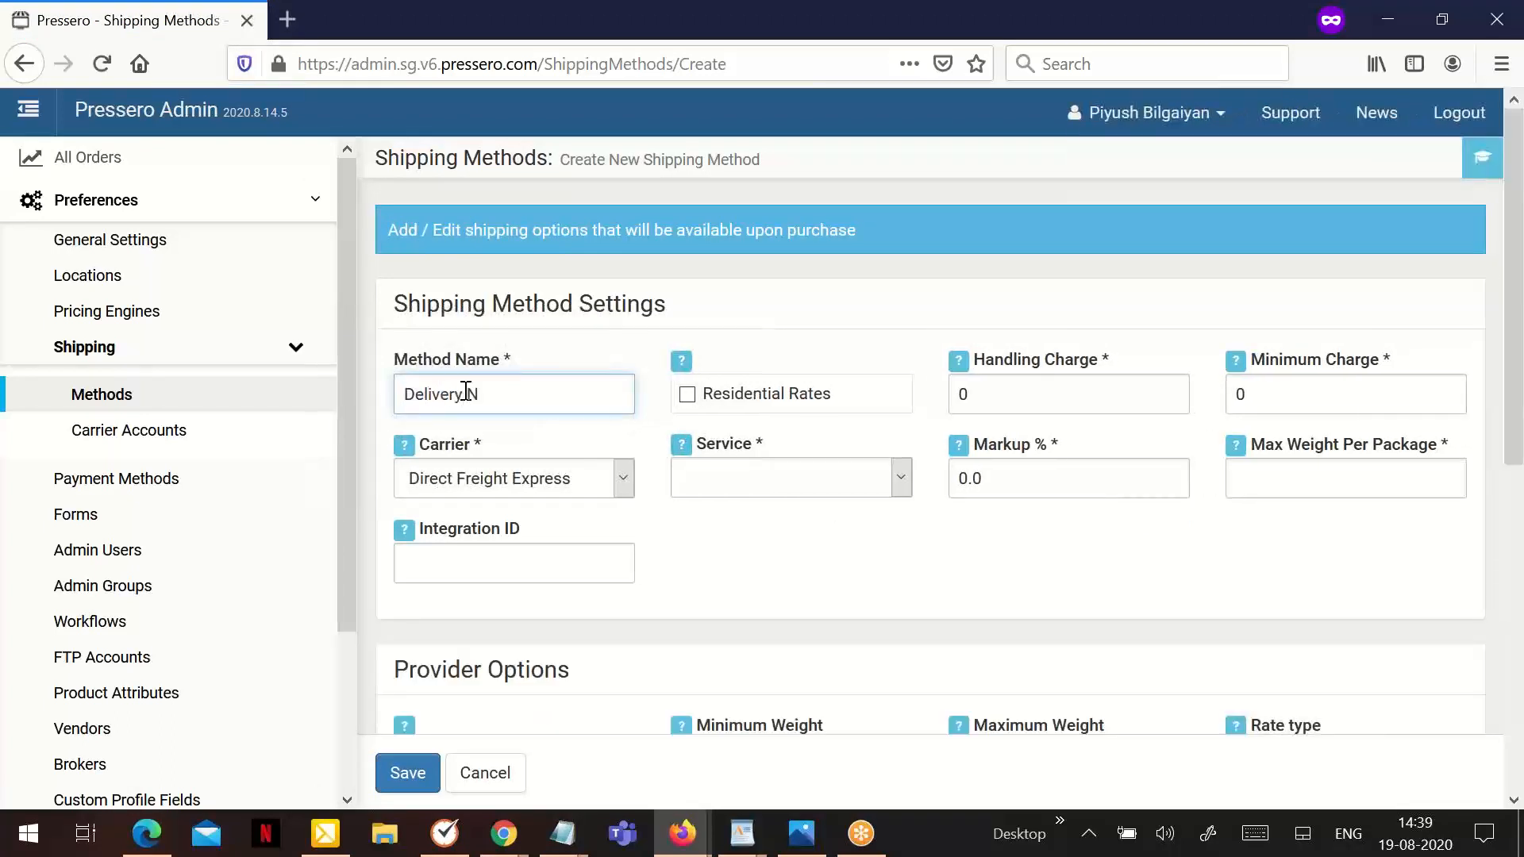
type("on Integr")
key("BackSpace")
key("BackSpace")
key("BackSpace")
key("BackSpace")
key("BackSpace")
key("BackSpace")
key("BackSpace")
key("BackSpace")
key("BackSpace")
key("BackSpace")
type("Zonal Method")
- Set the zonal method's carrier to Non Integrated Zone and its service to _Non-integrated option
left_click(487, 477)
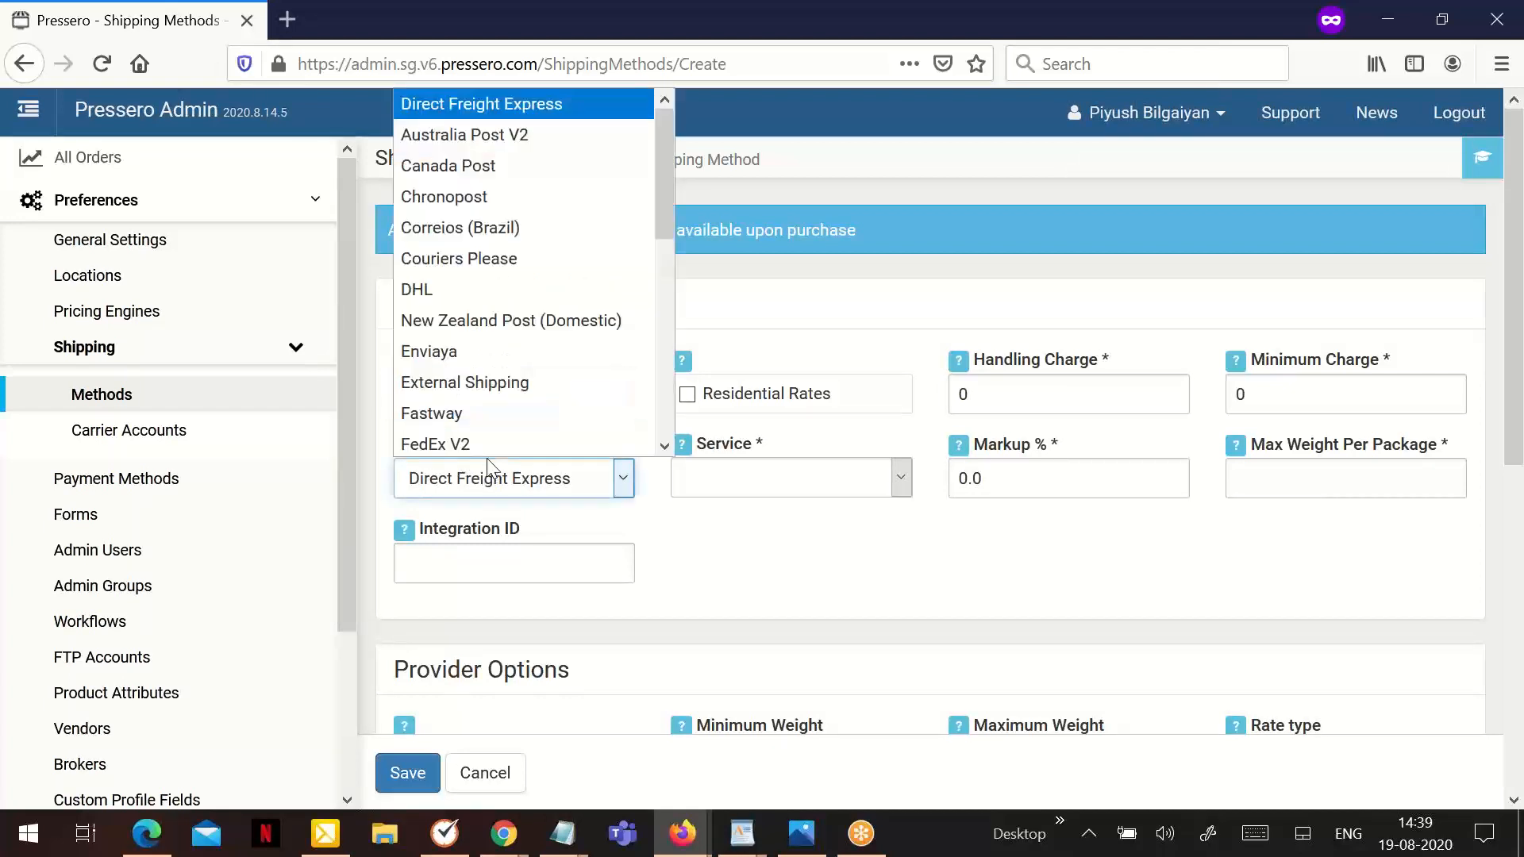
scroll(536, 374, "down", 2)
left_click(546, 388)
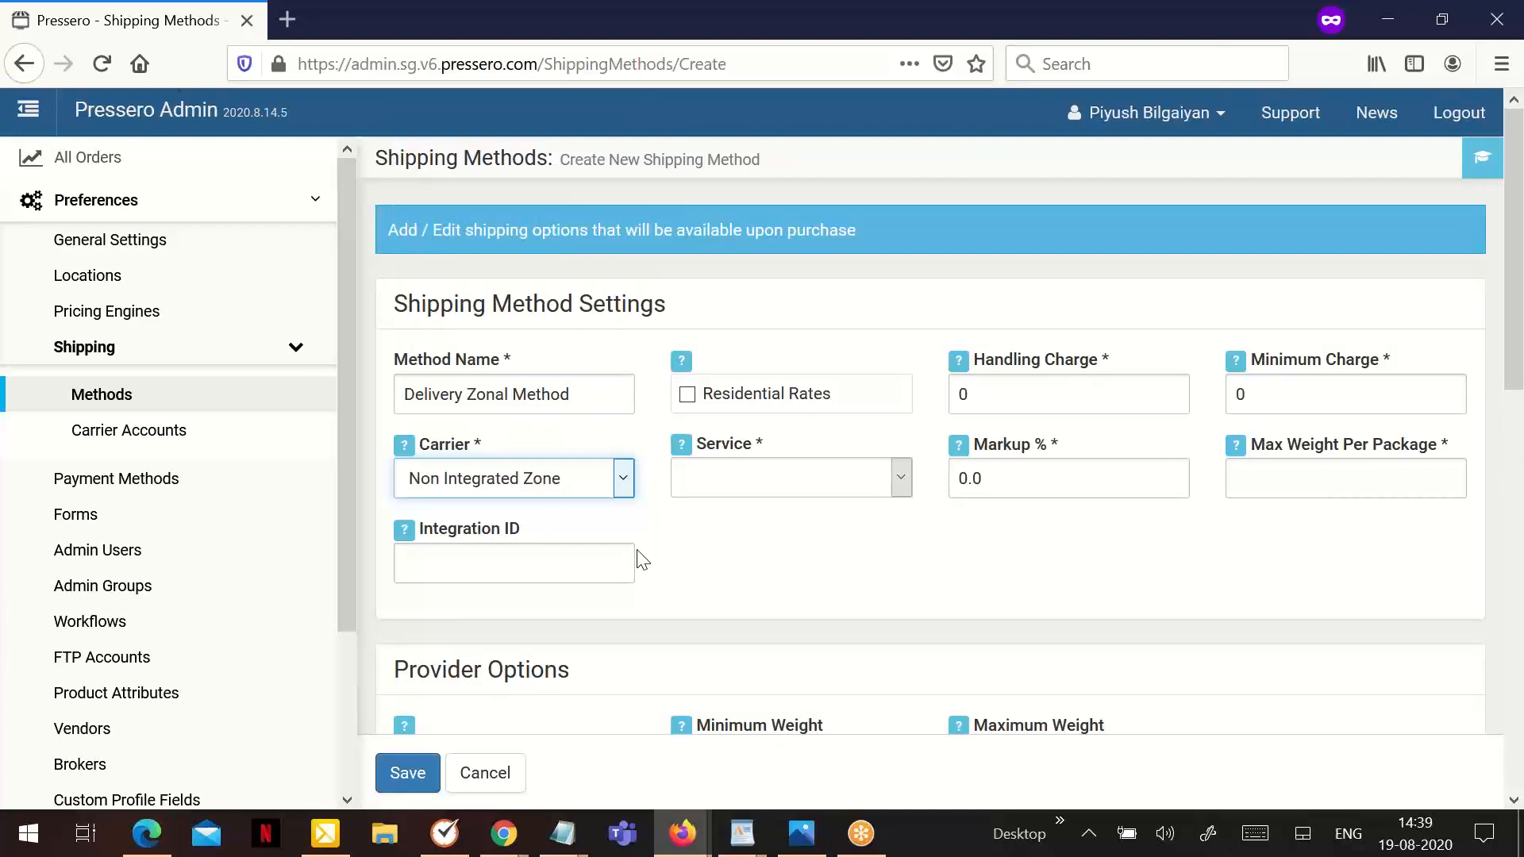
scroll(731, 551, "down", 5)
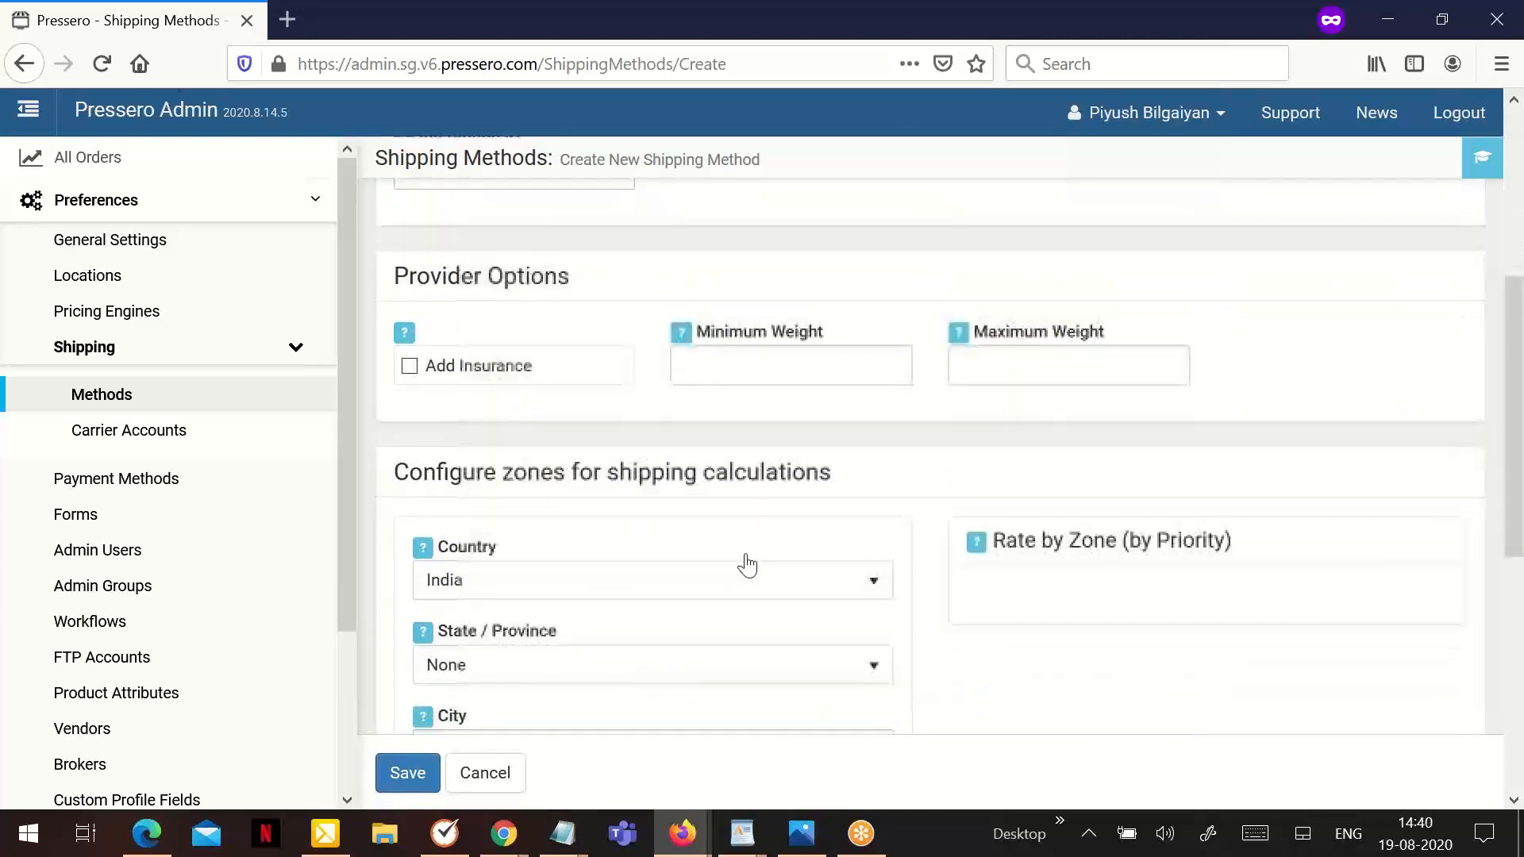
scroll(746, 538, "up", 5)
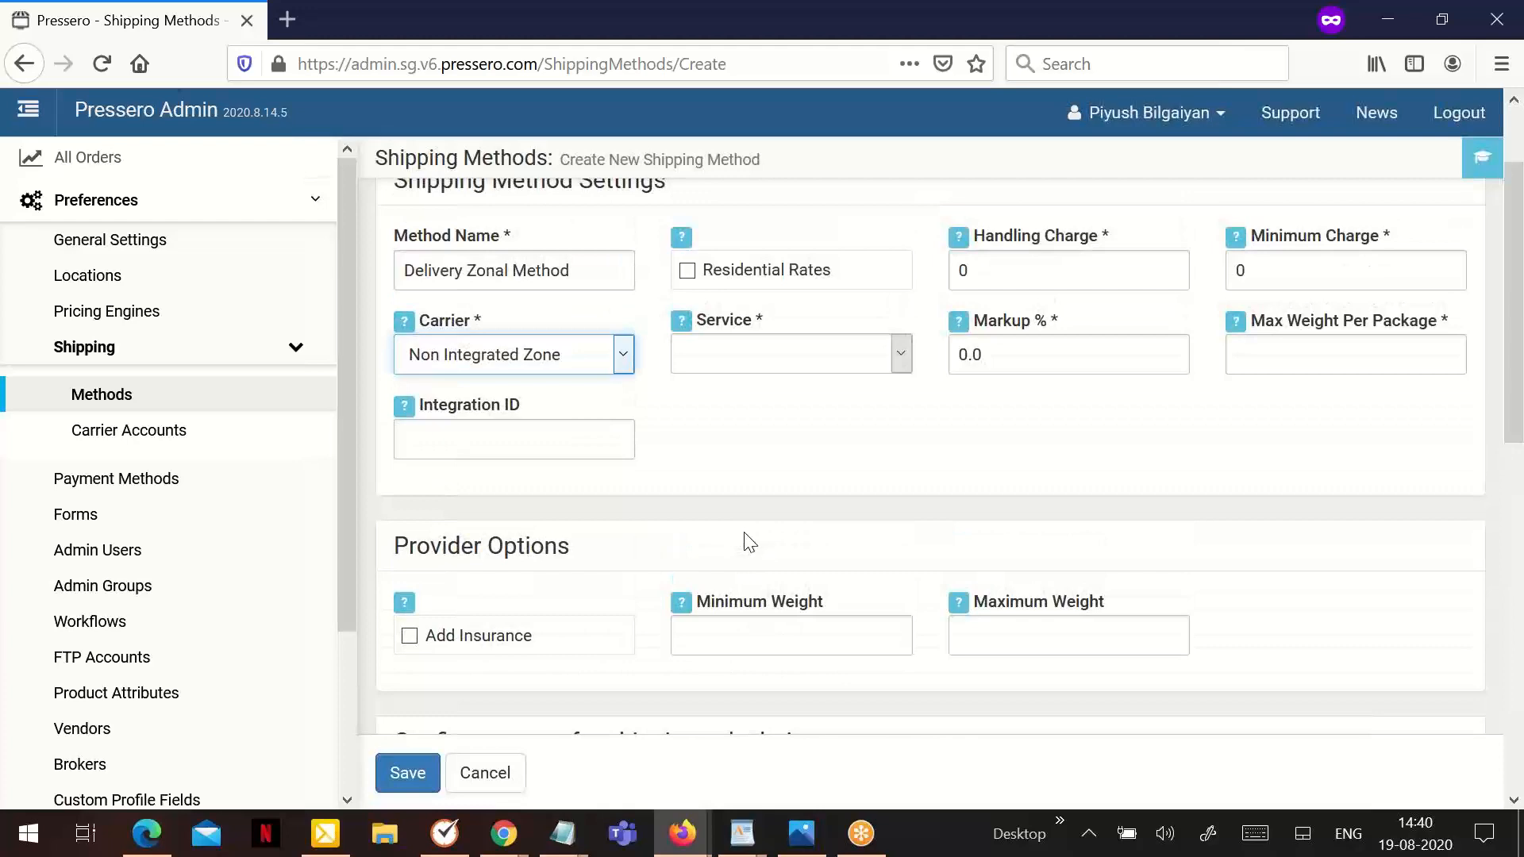
scroll(745, 533, "down", 3)
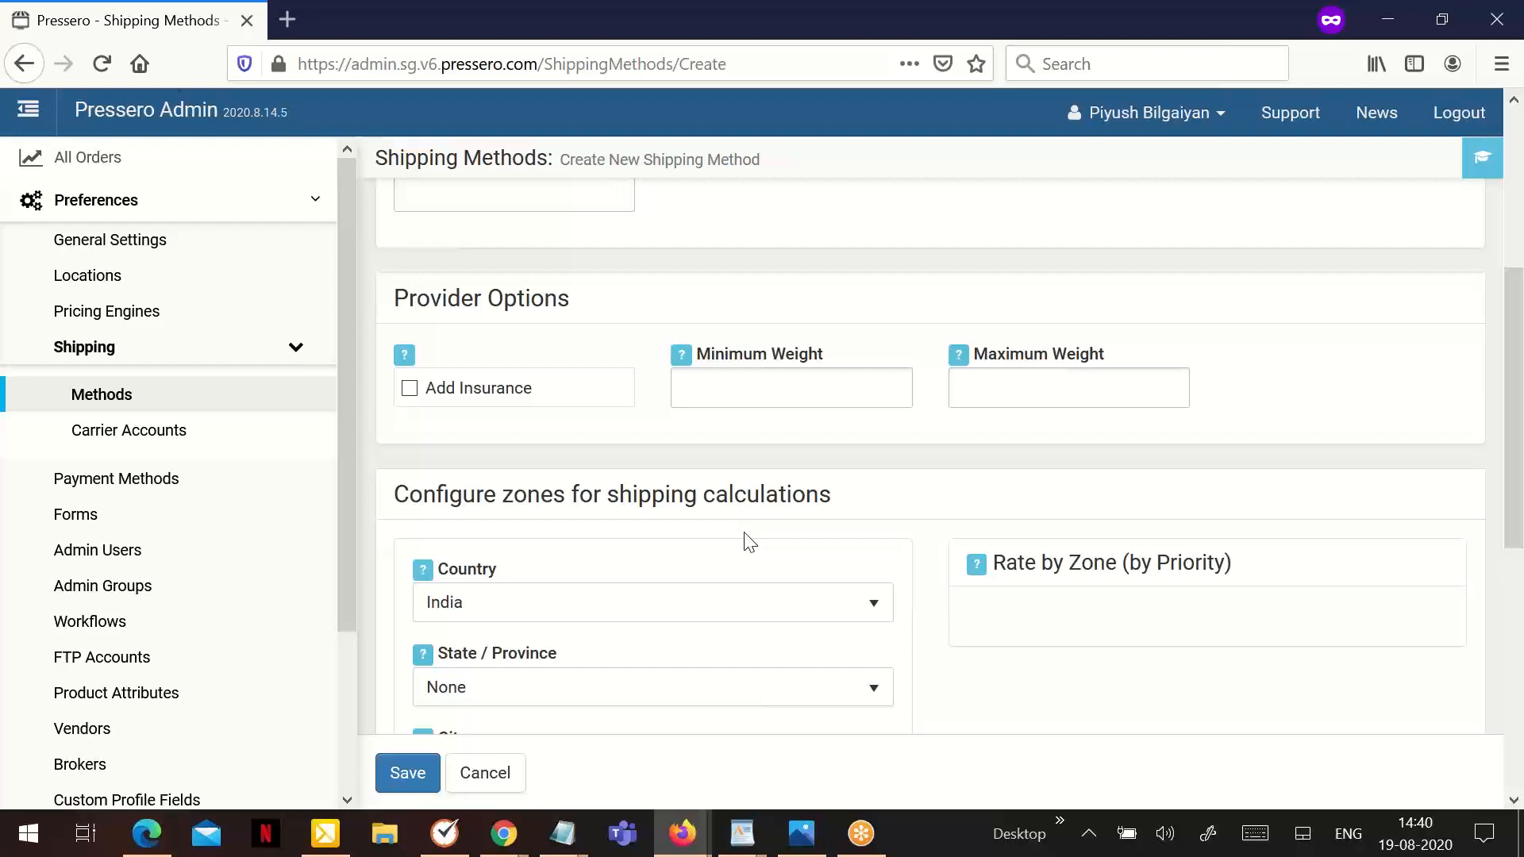
scroll(750, 542, "up", 5)
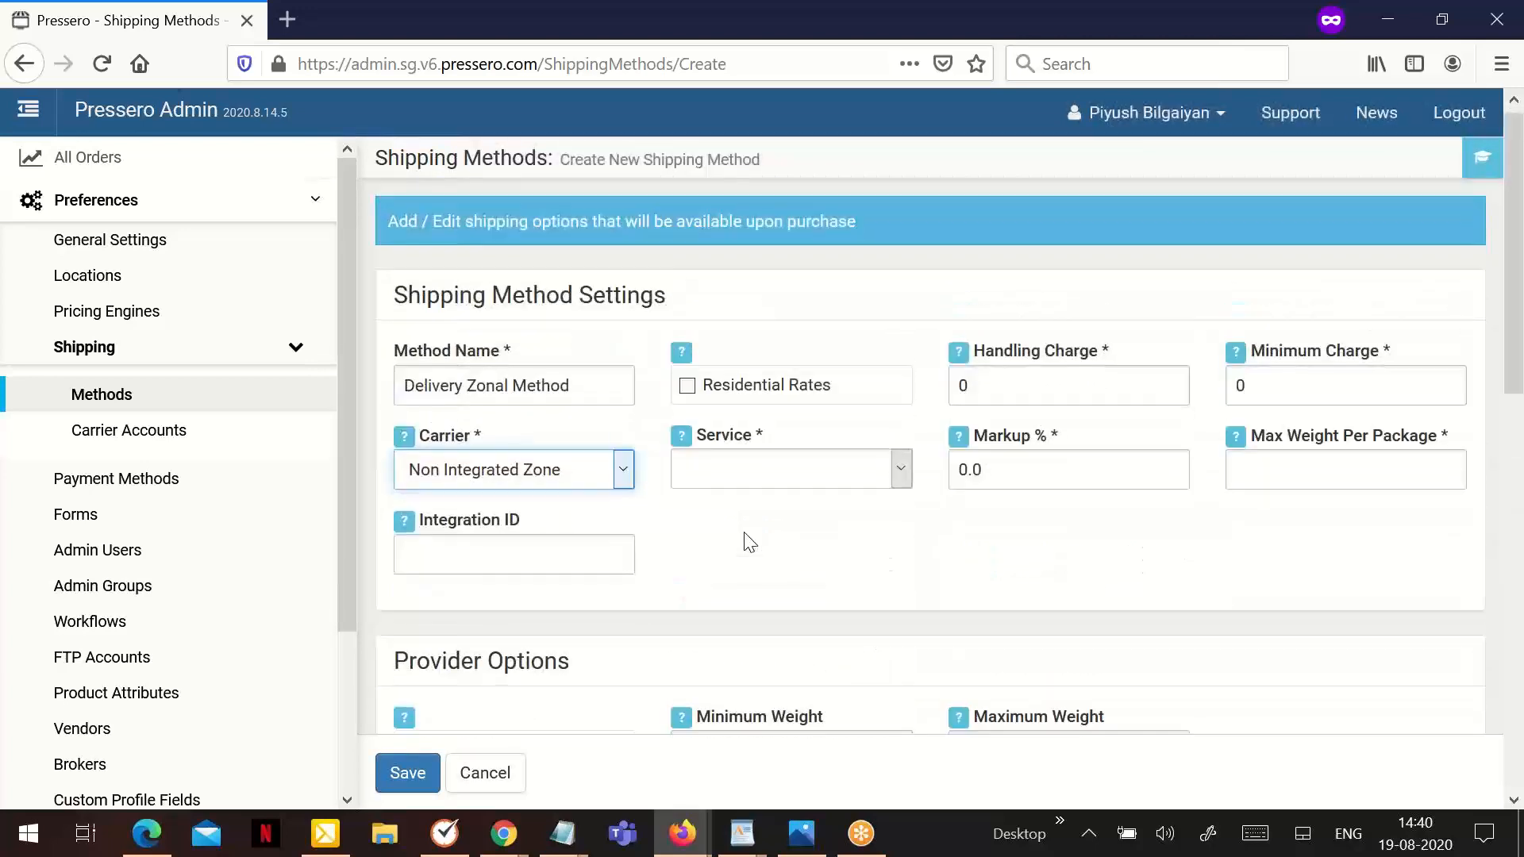
scroll(750, 542, "down", 6)
scroll(721, 534, "up", 6)
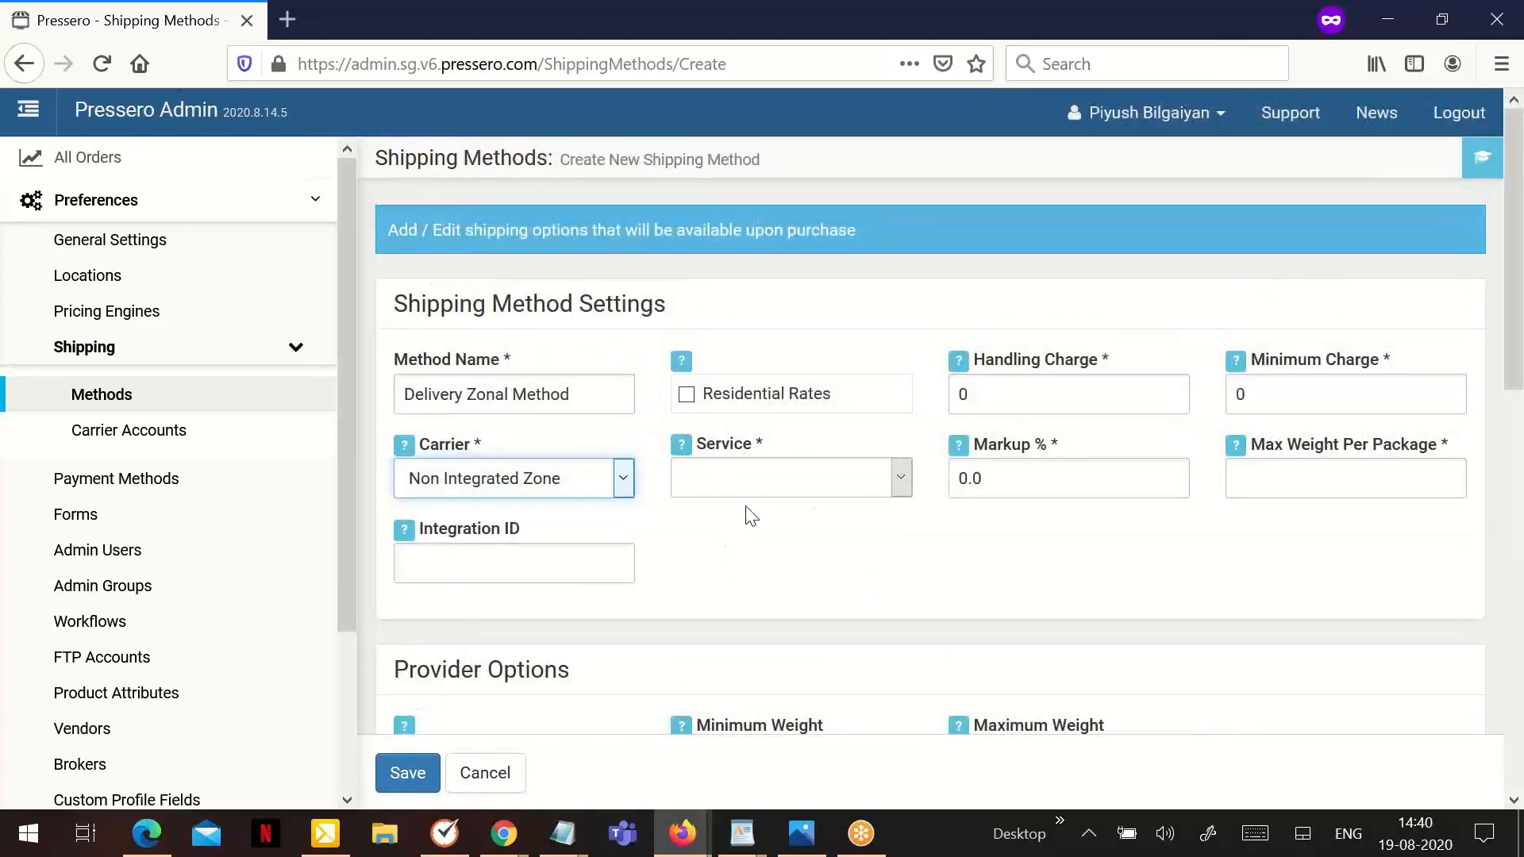
left_click(762, 478)
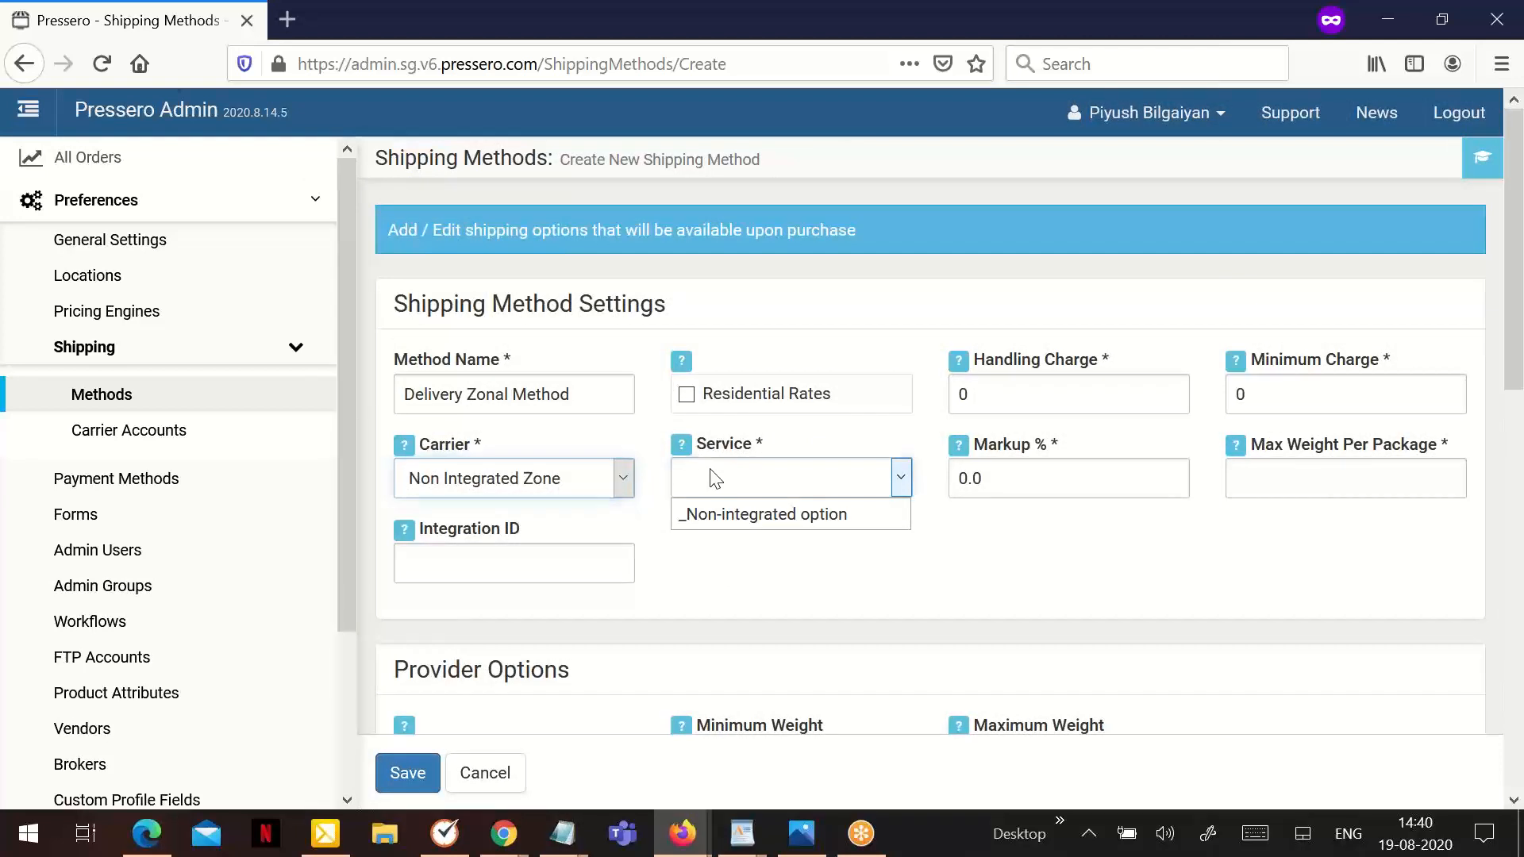
left_click(759, 512)
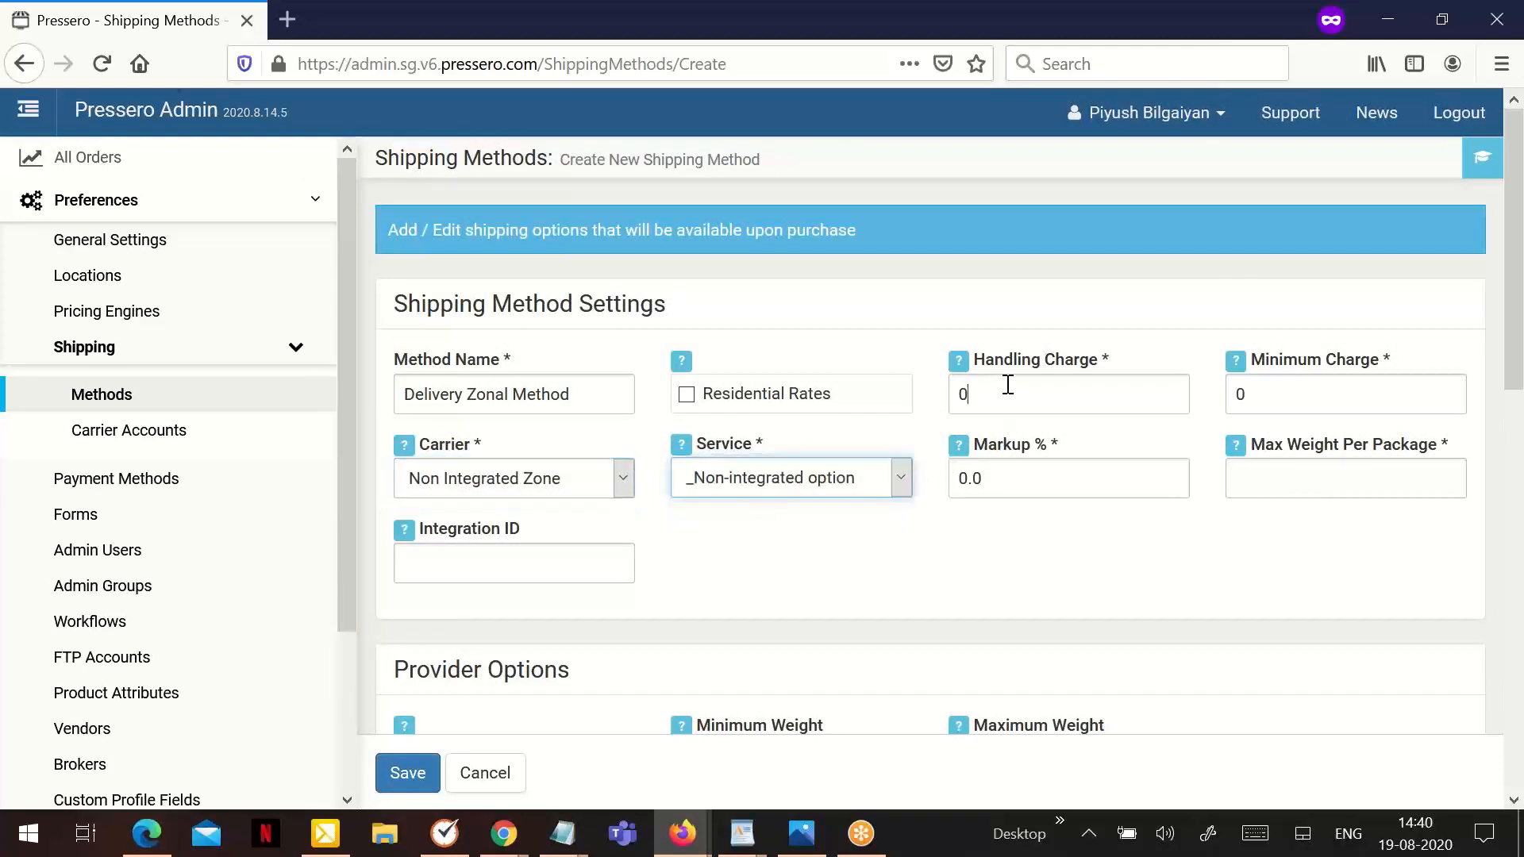
- Set the zonal method's handling charge to 4, minimum charge to 12 and maximum weight per package to 40
left_click_drag(1006, 388, 895, 381)
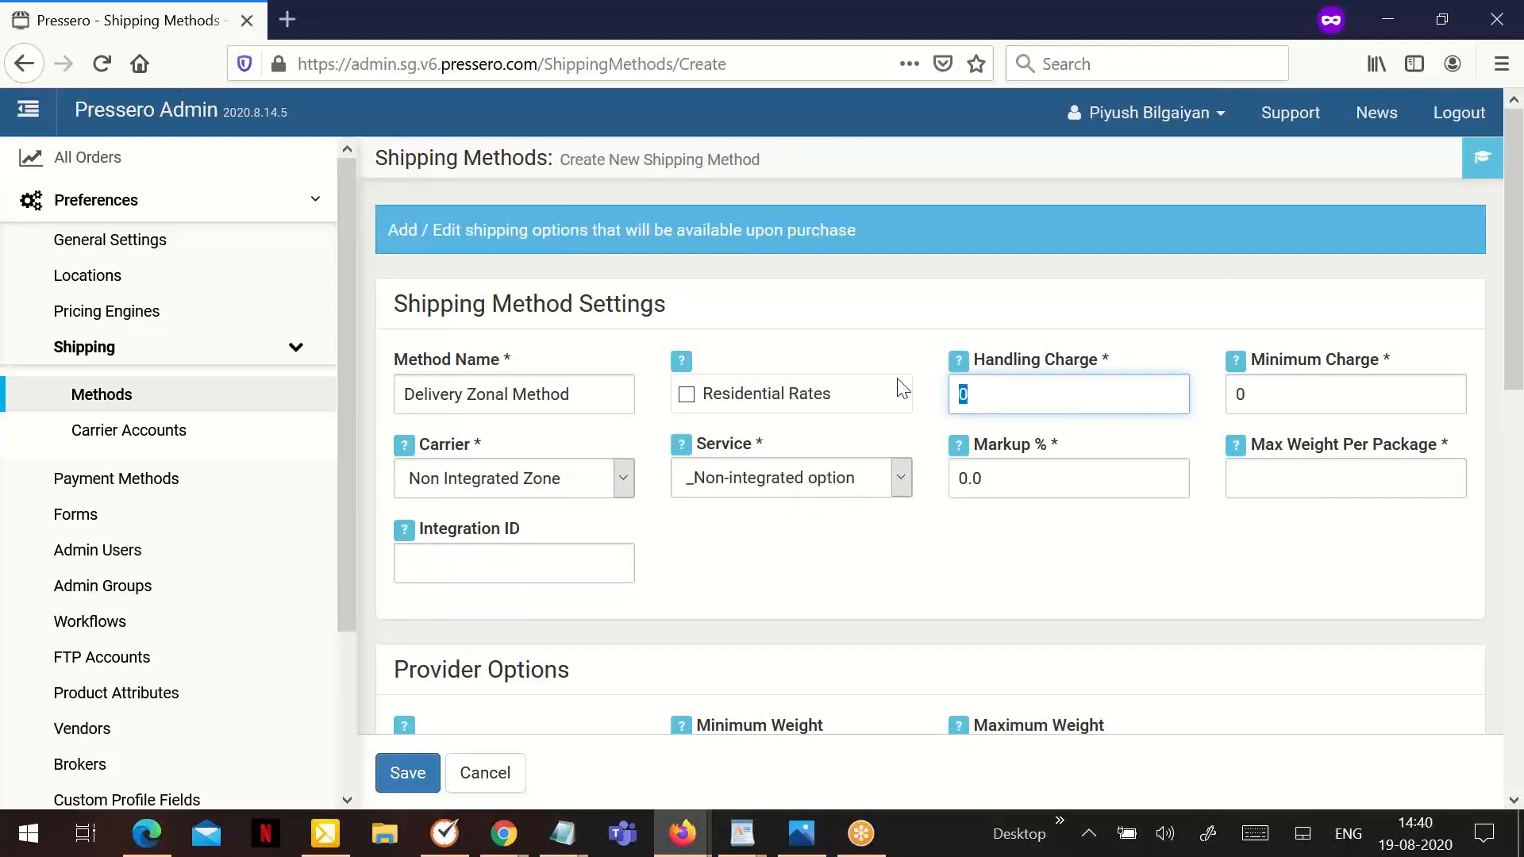
type("4")
key("Tab")
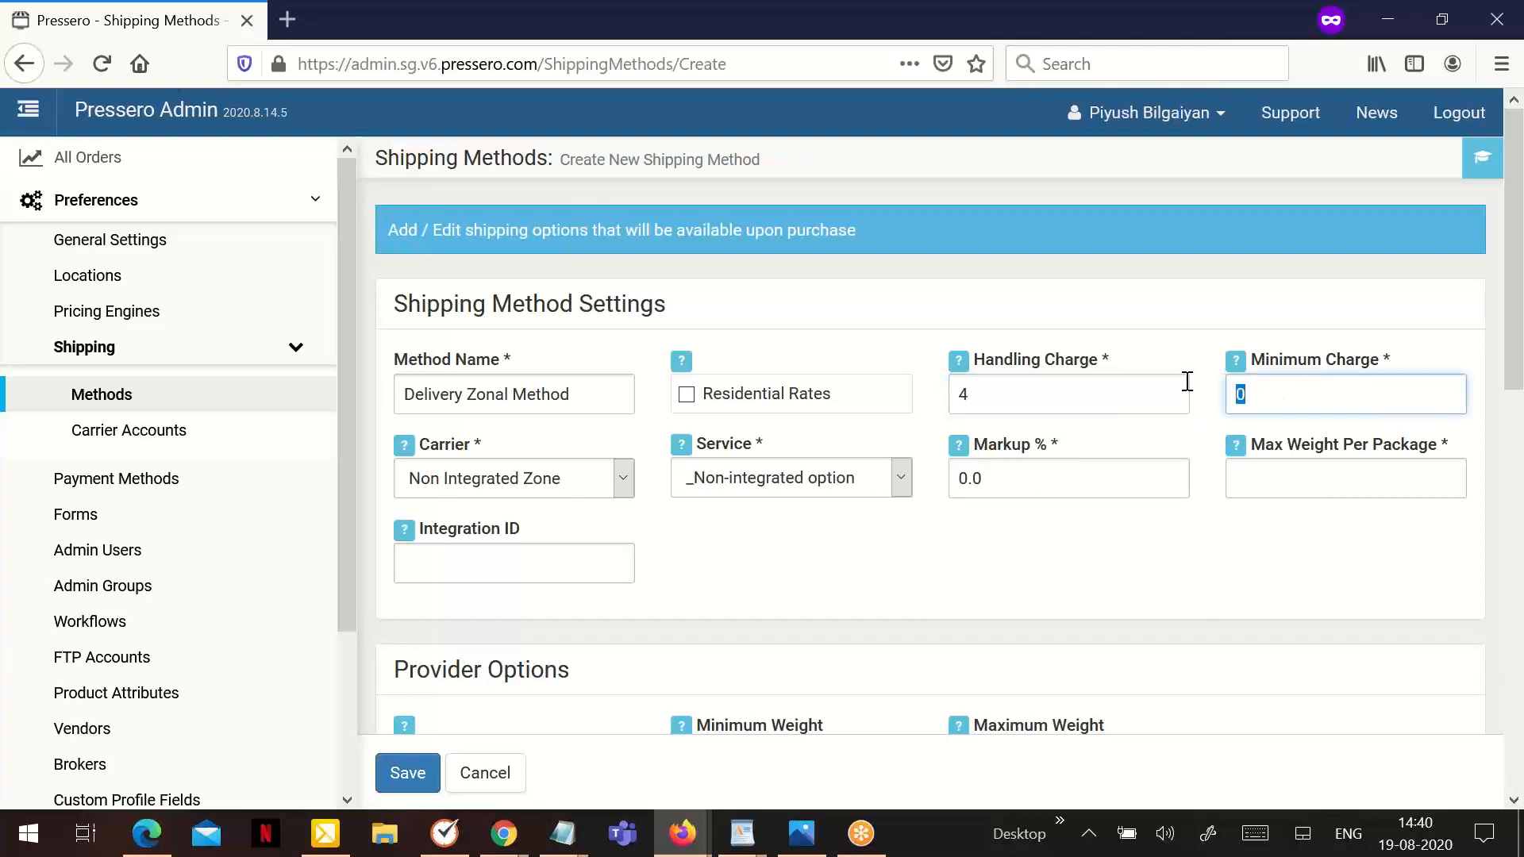
type("12")
type("40")
key("BackSpace")
key("BackSpace")
left_click(1273, 485)
type("40")
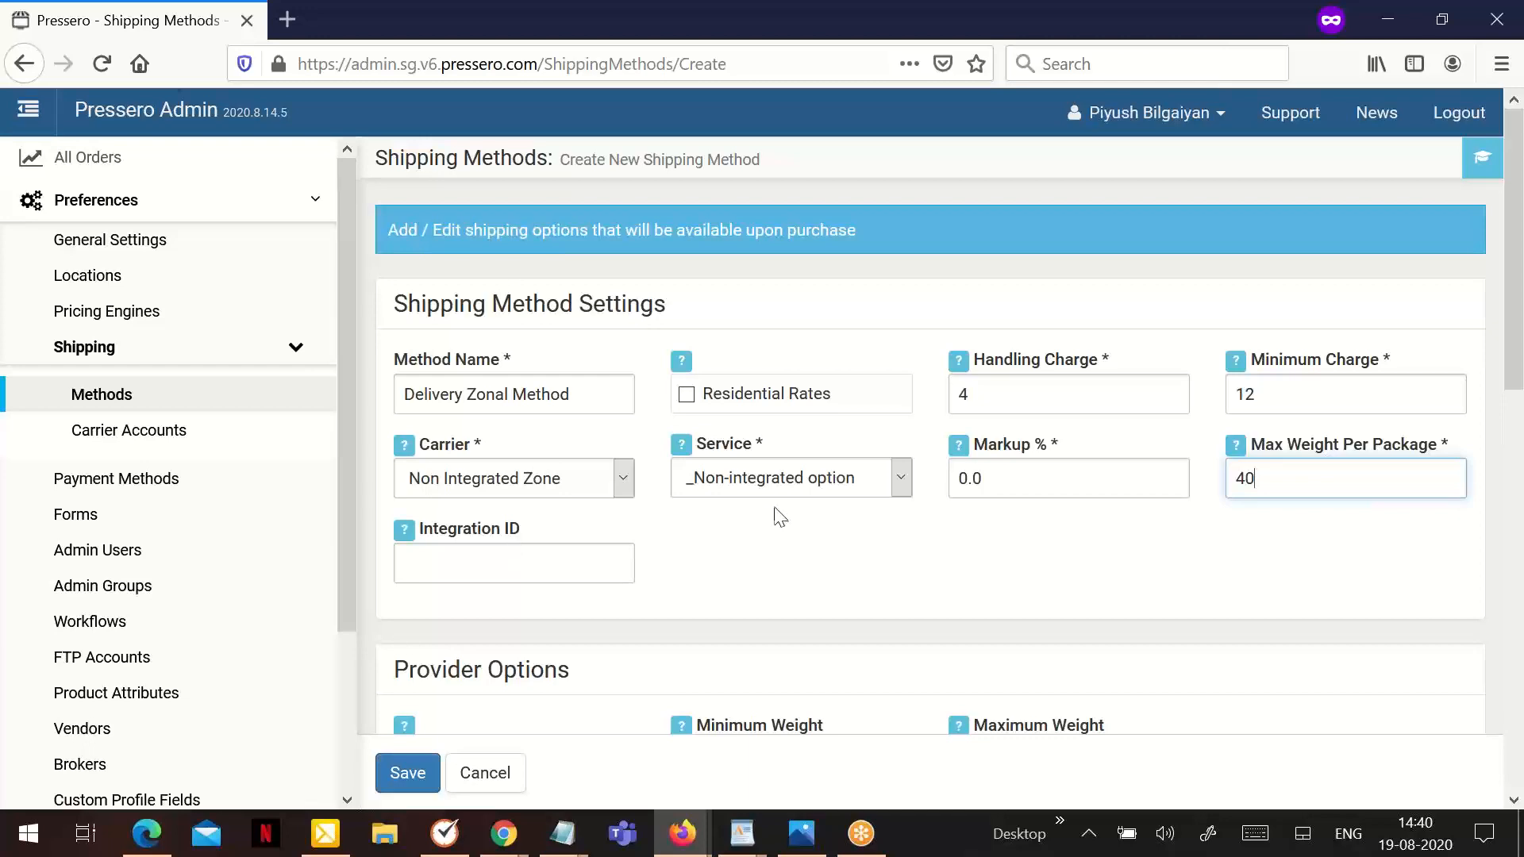
- Set the zonal method's provider minimum weight to 10 and maximum weight to 100
scroll(781, 514, "down", 3)
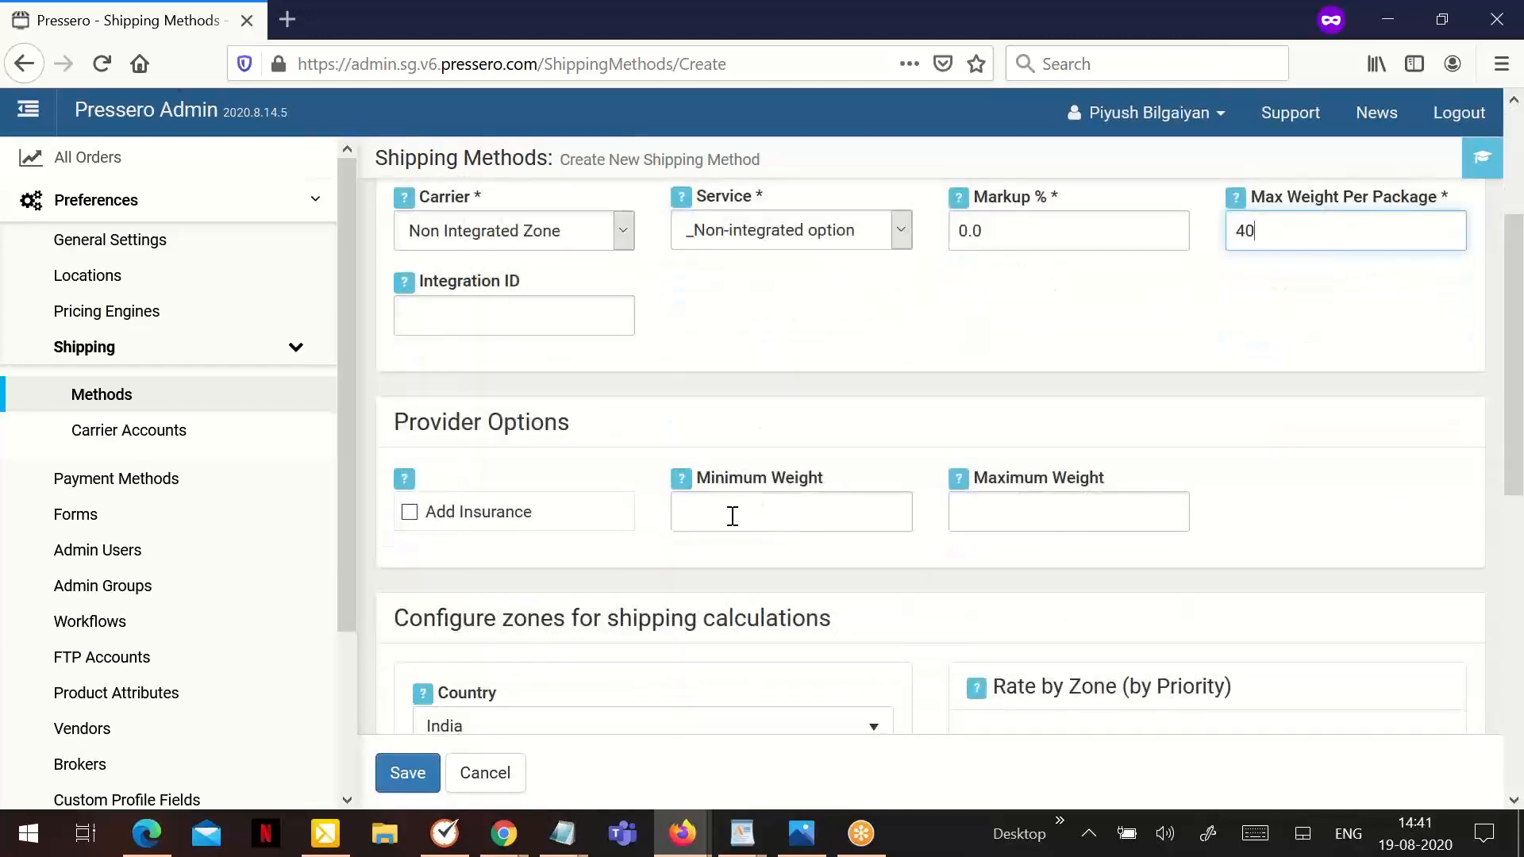
scroll(585, 564, "up", 2)
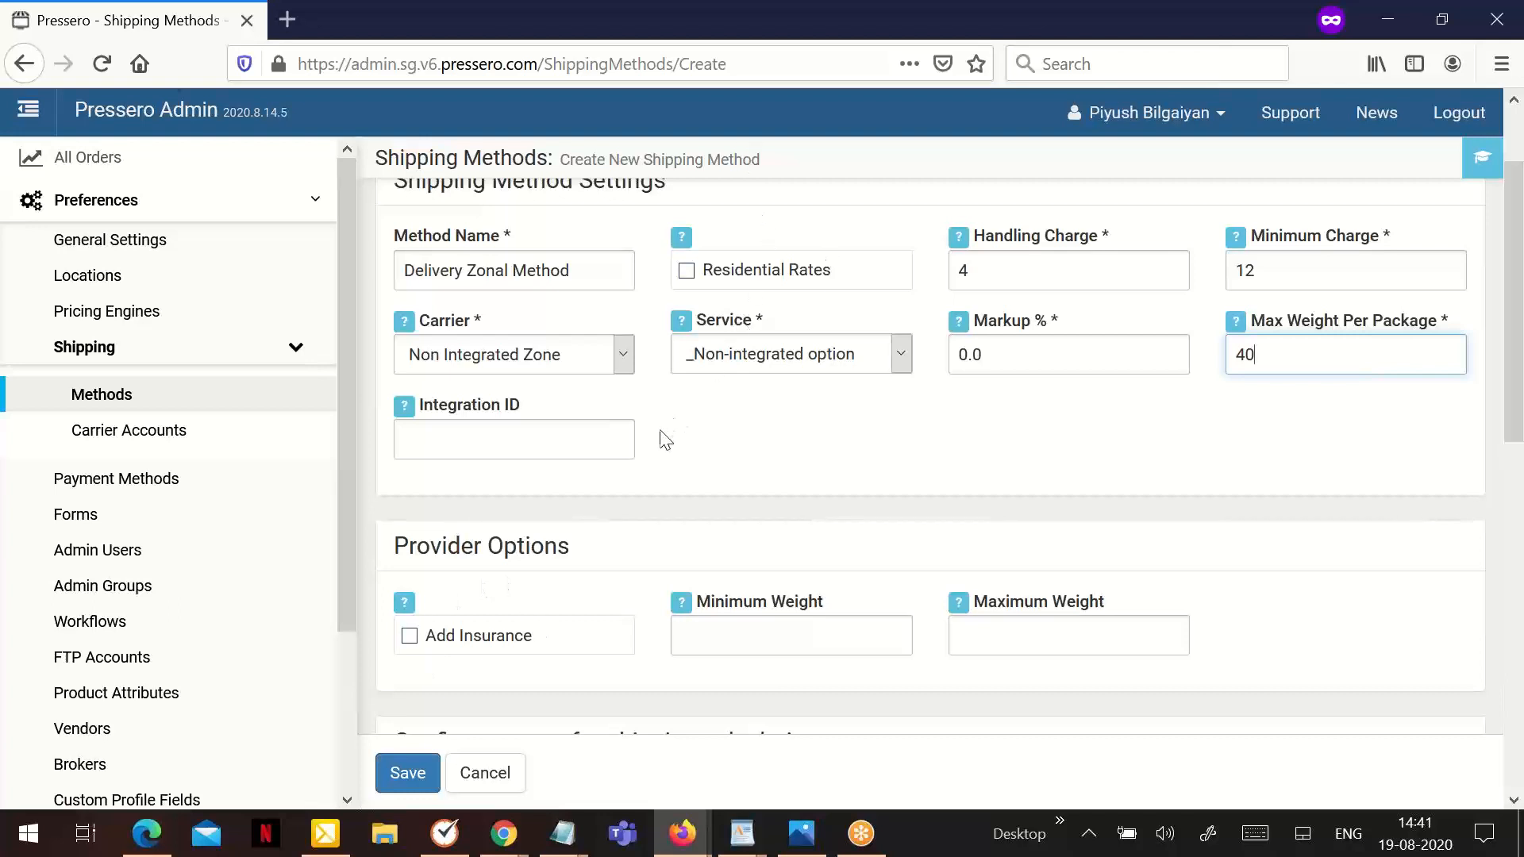
scroll(665, 432, "down", 2)
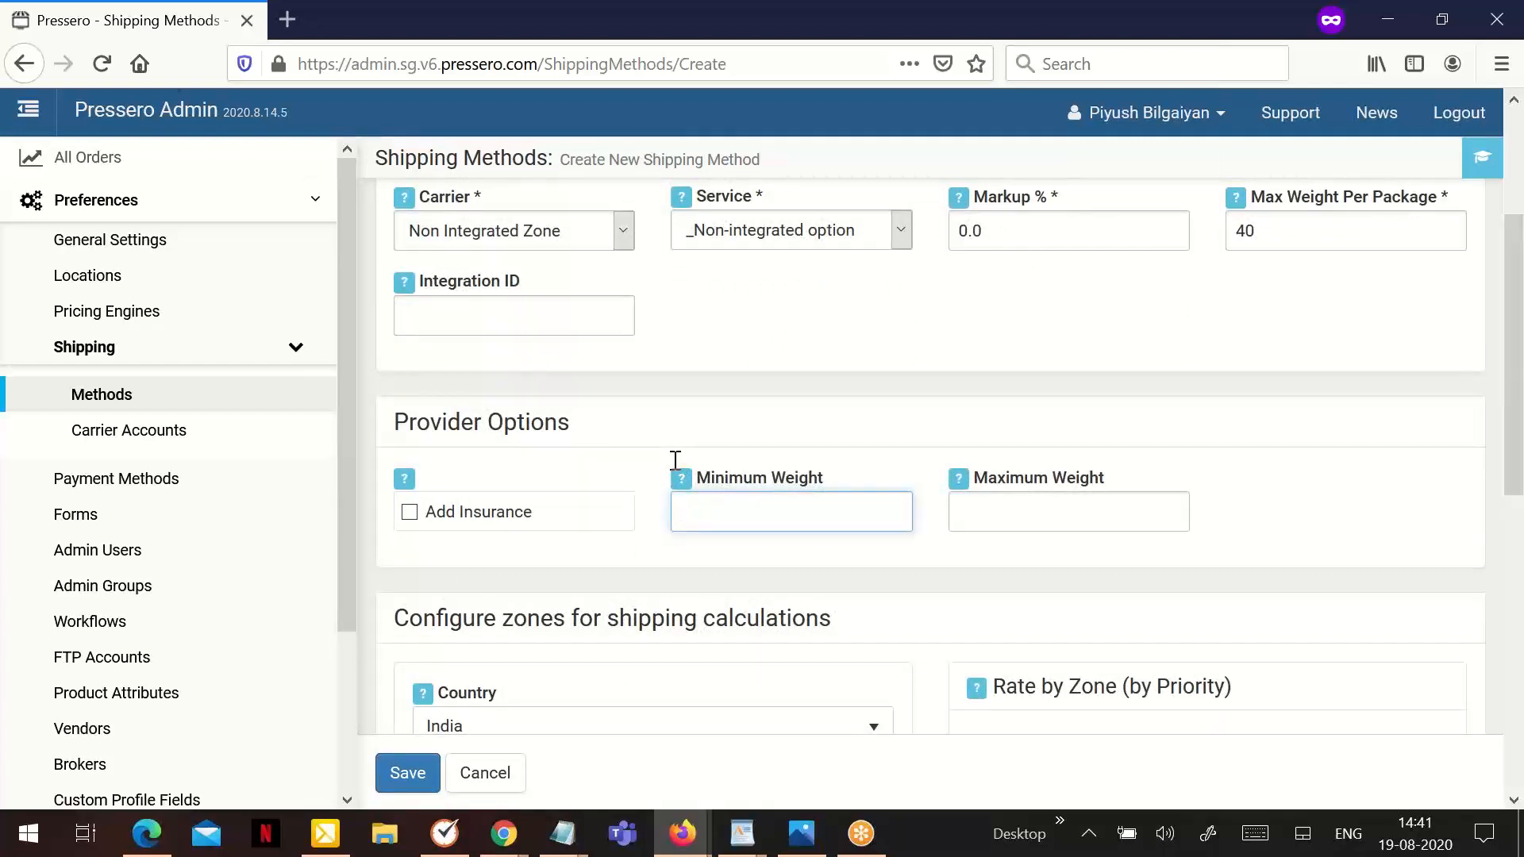
type("10")
left_click(1038, 517)
type("100")
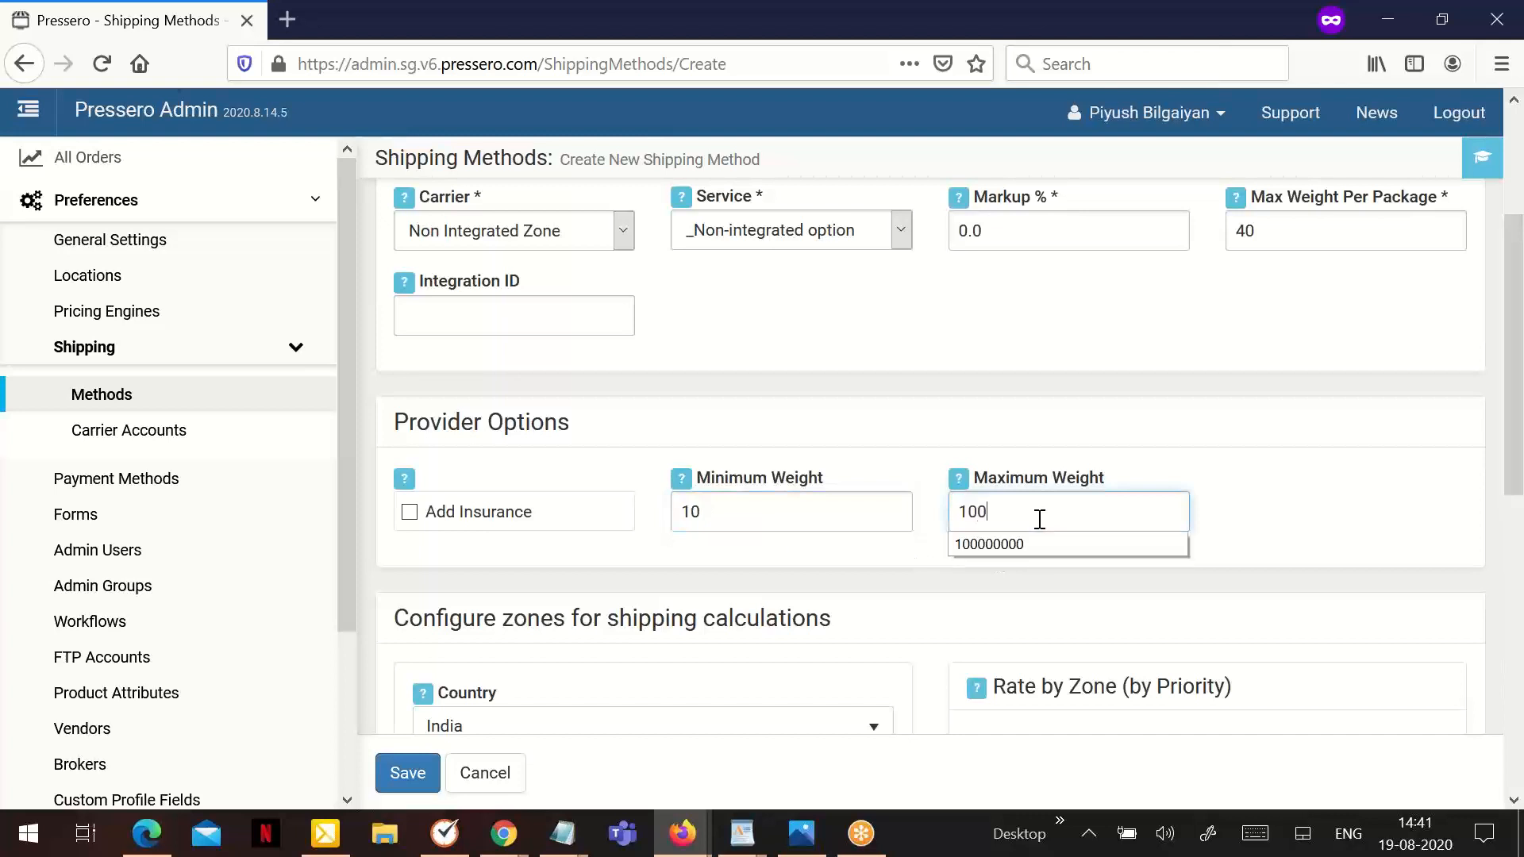
- Set the country for the first shipping zone to United States of America
scroll(858, 503, "down", 2)
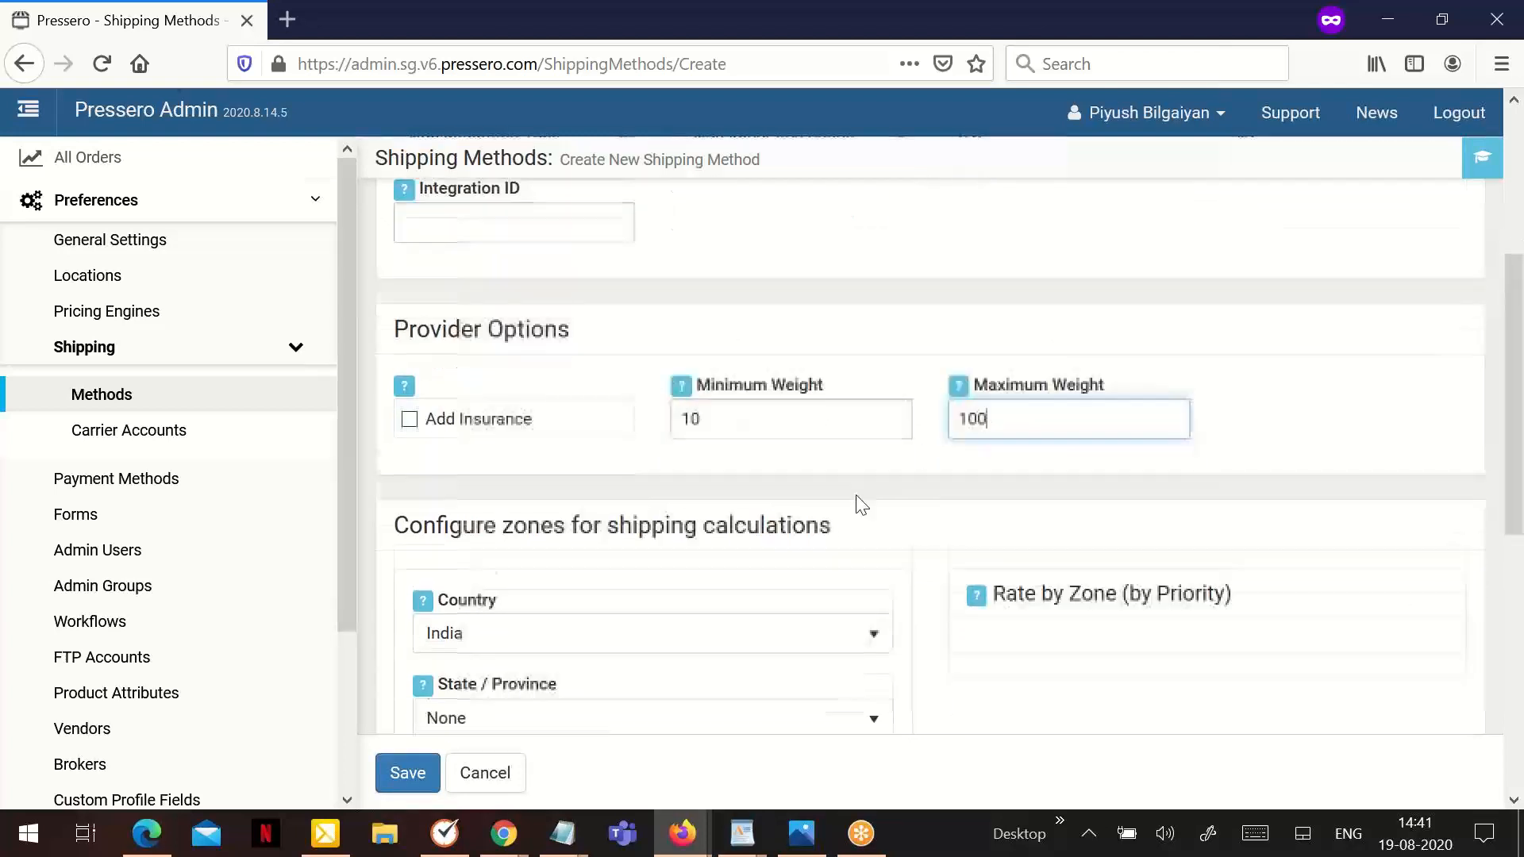
scroll(744, 523, "down", 1)
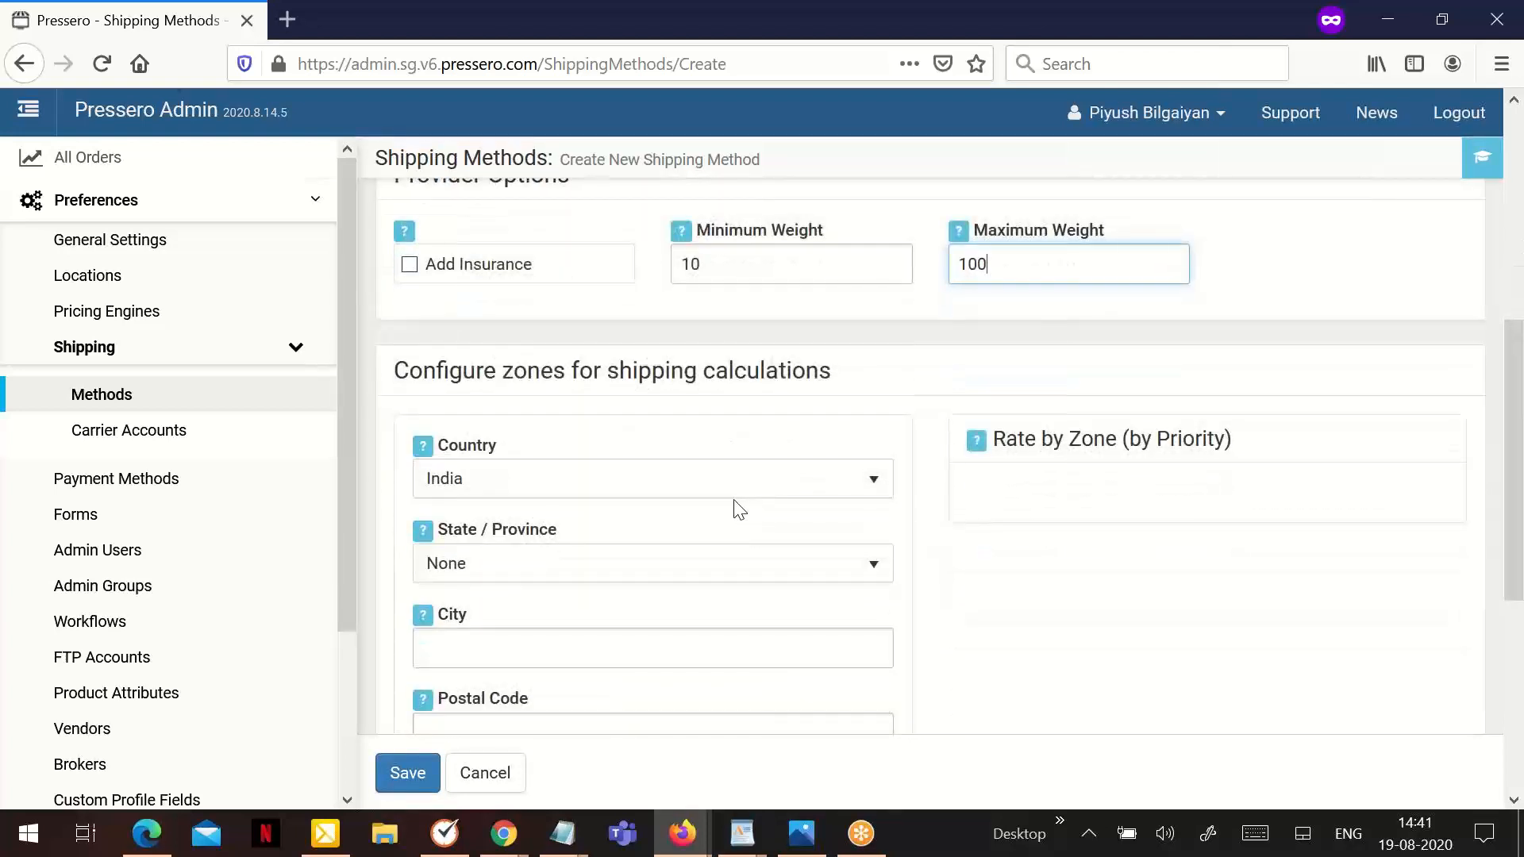
scroll(735, 512, "down", 1)
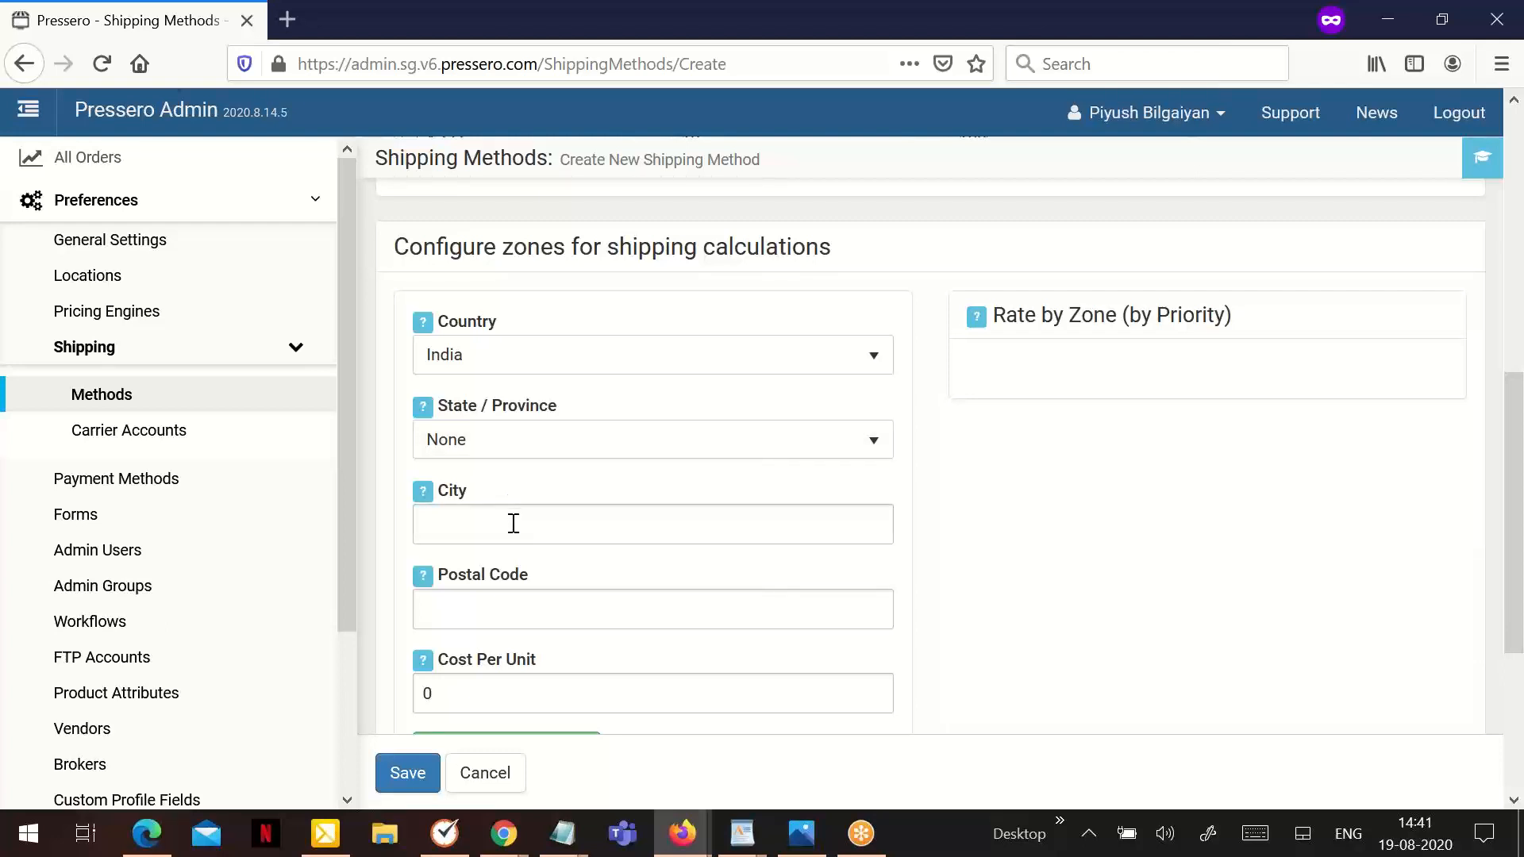
scroll(519, 528, "down", 3)
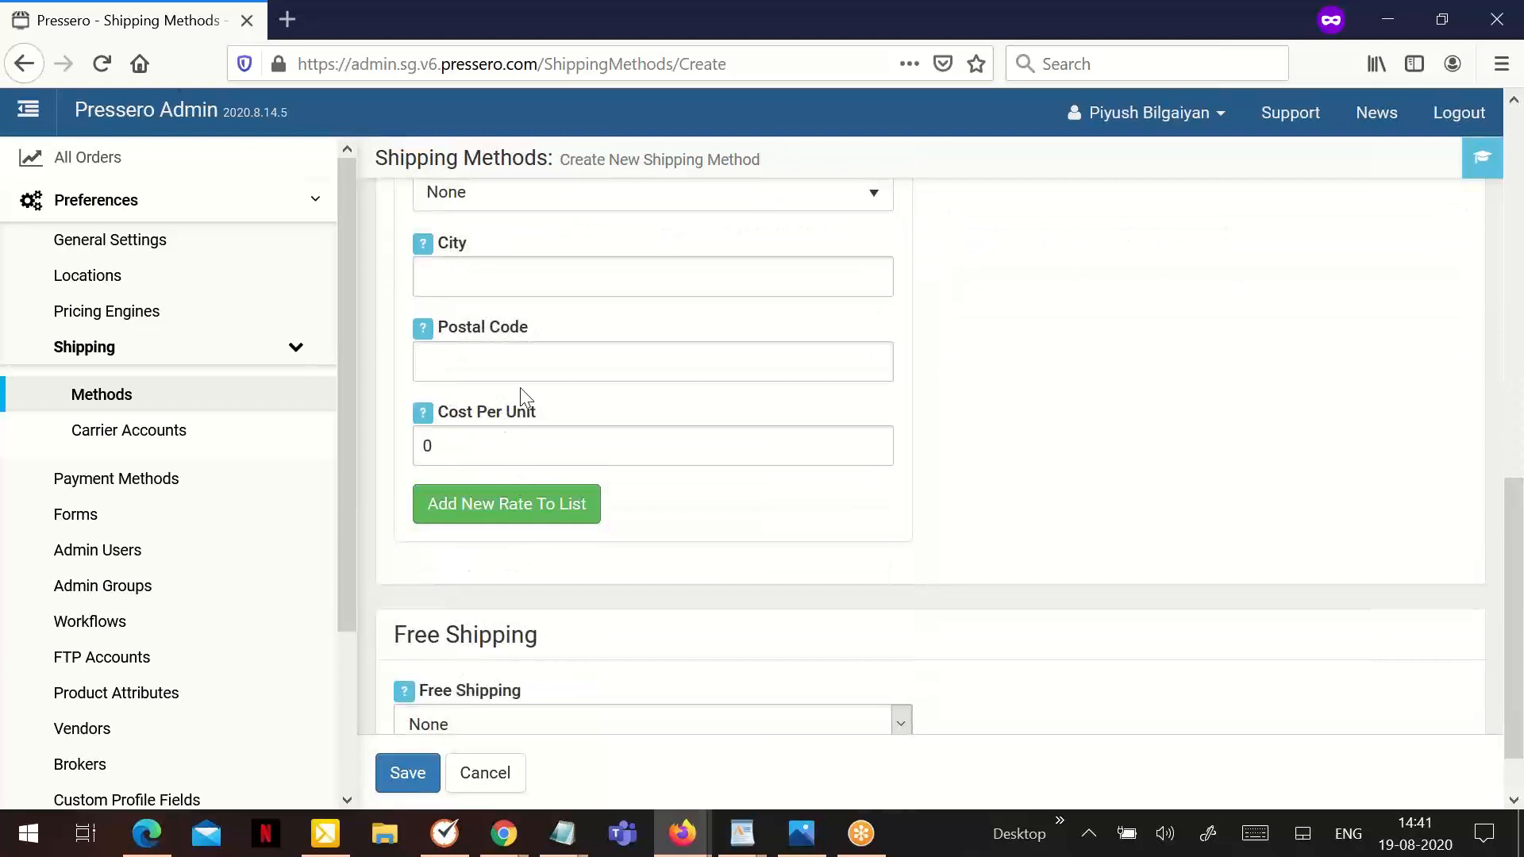
scroll(521, 393, "up", 2)
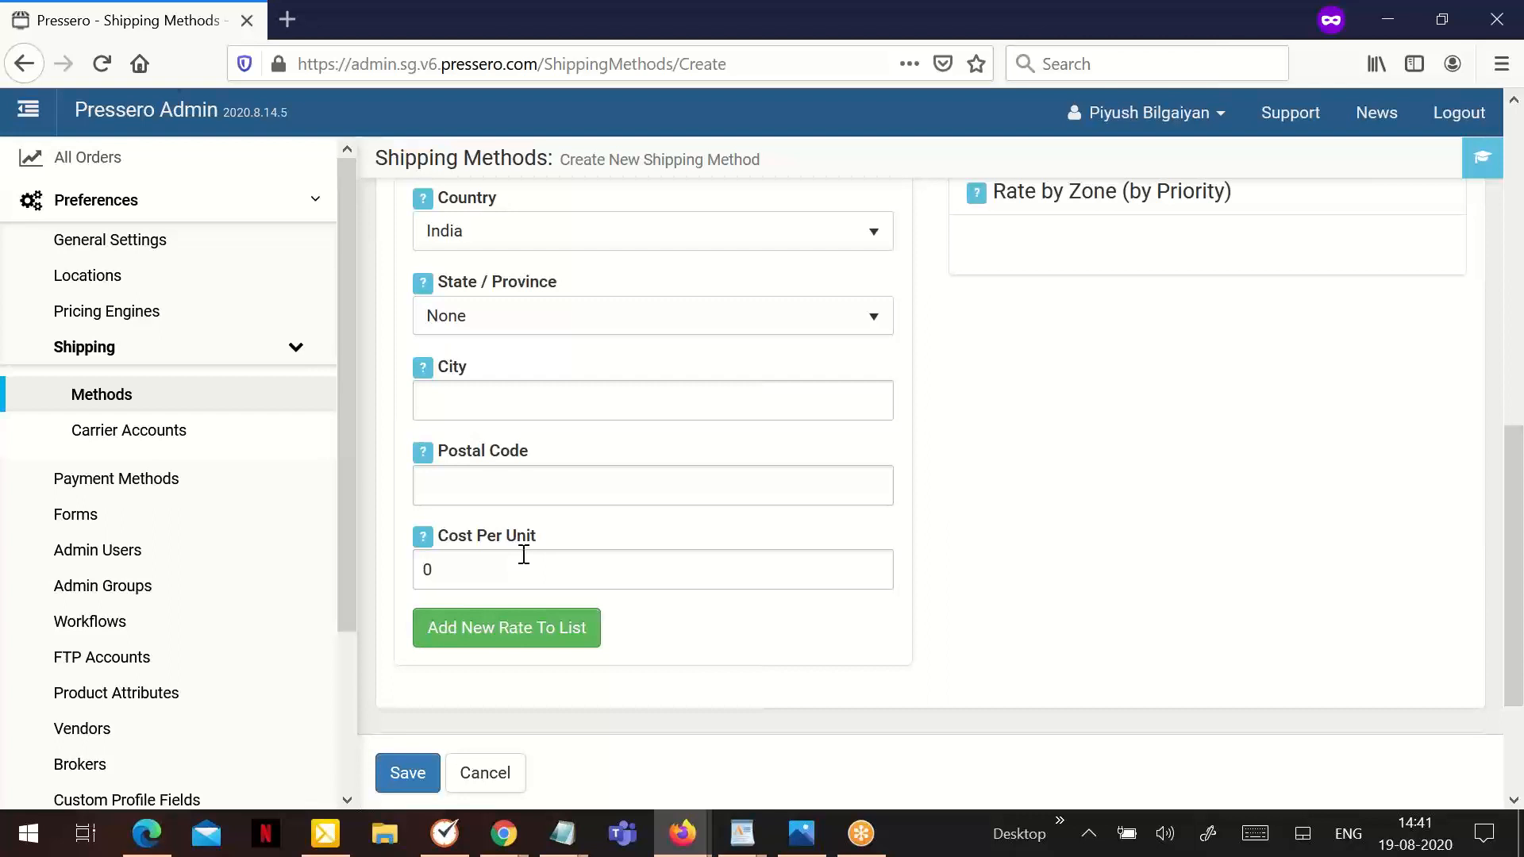
left_click(512, 243)
key("u")
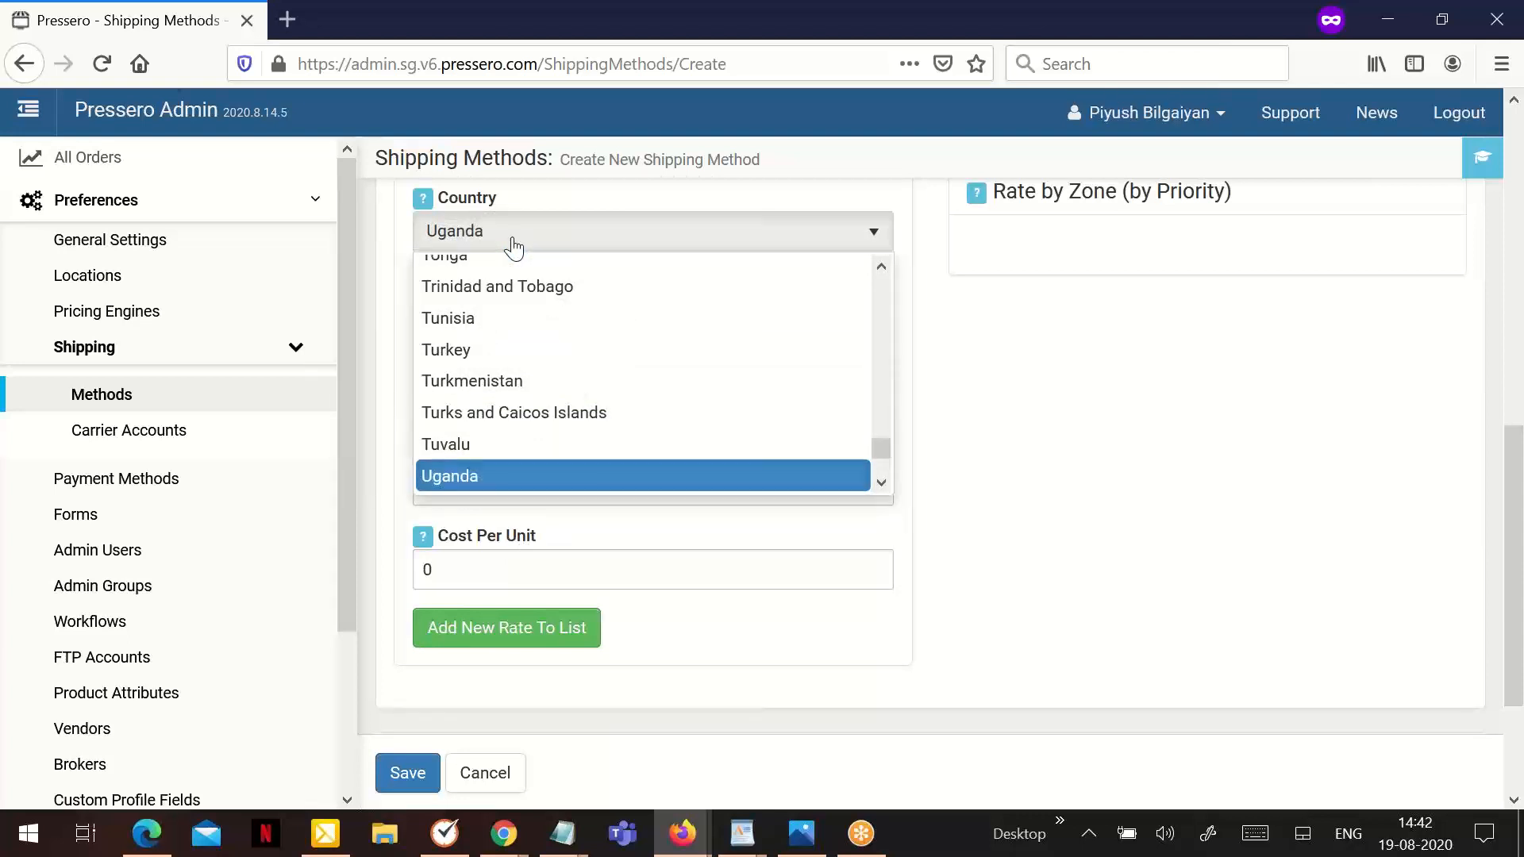
scroll(535, 396, "down", 2)
scroll(603, 460, "down", 2)
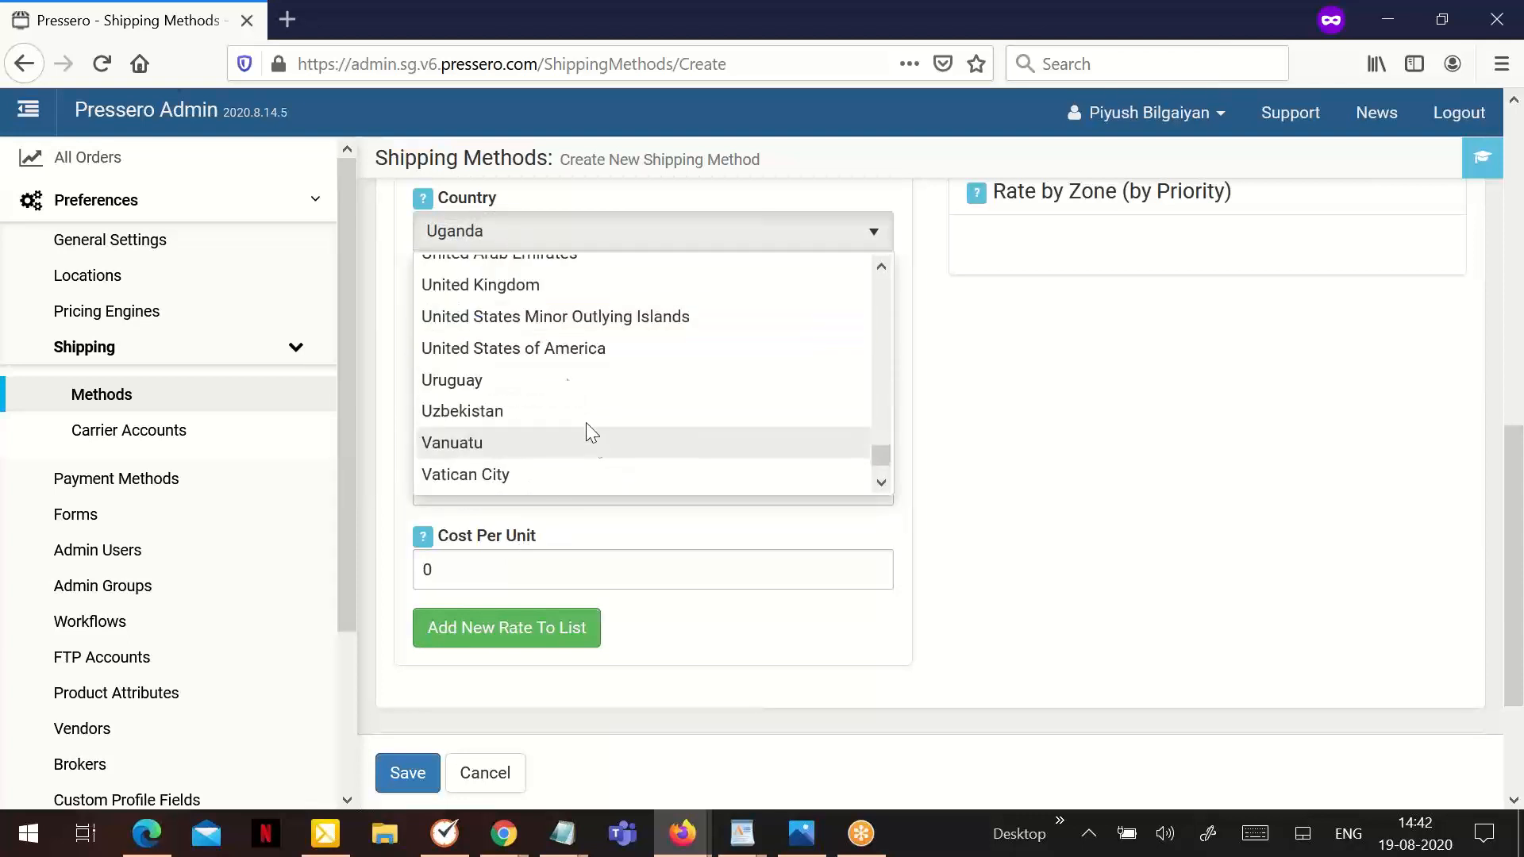
left_click(555, 362)
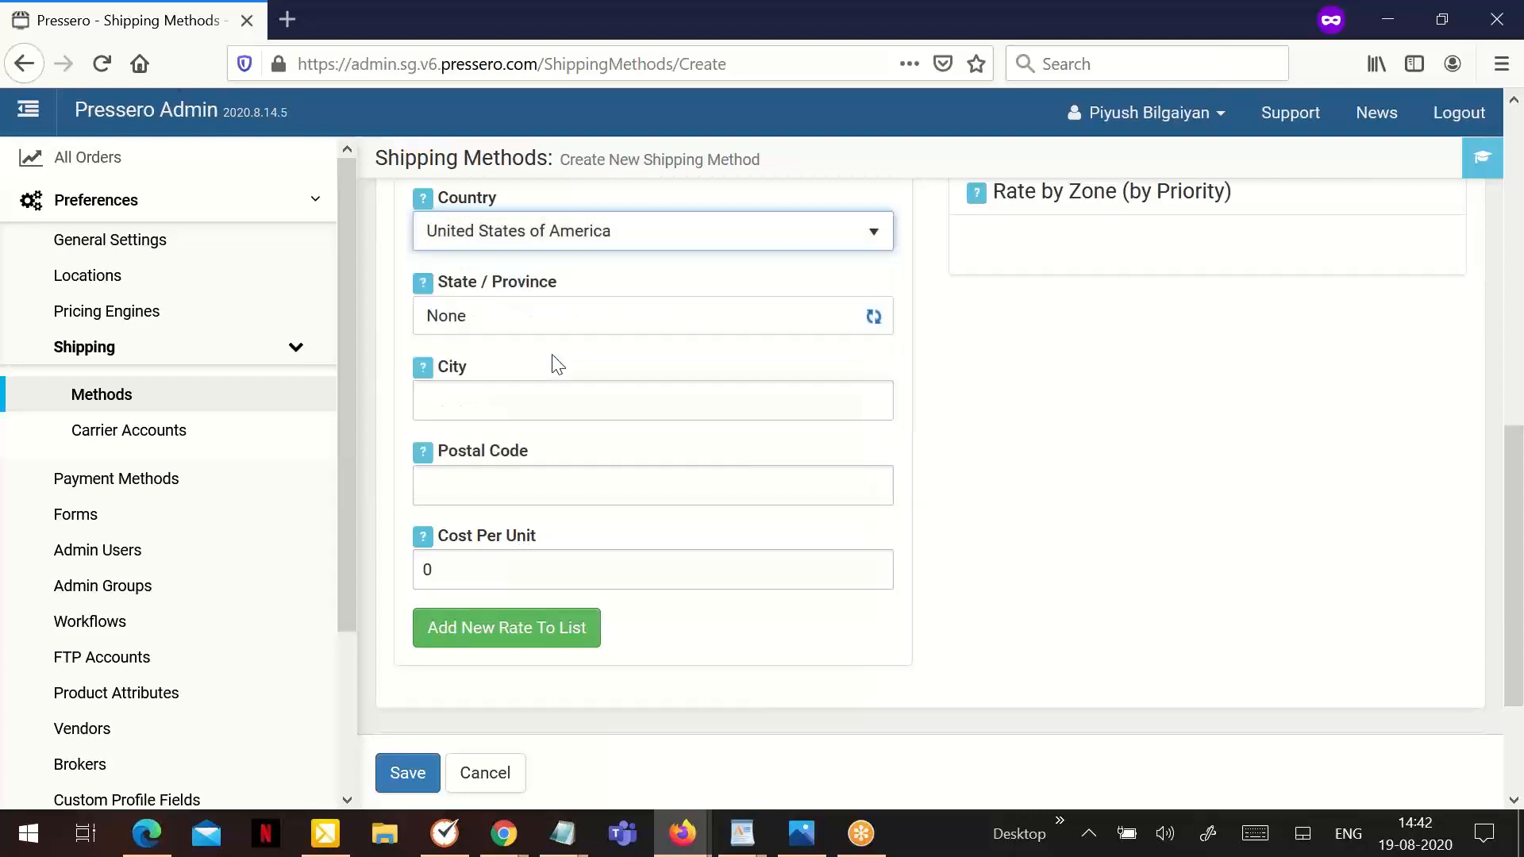
left_click(497, 329)
scroll(506, 355, "down", 3)
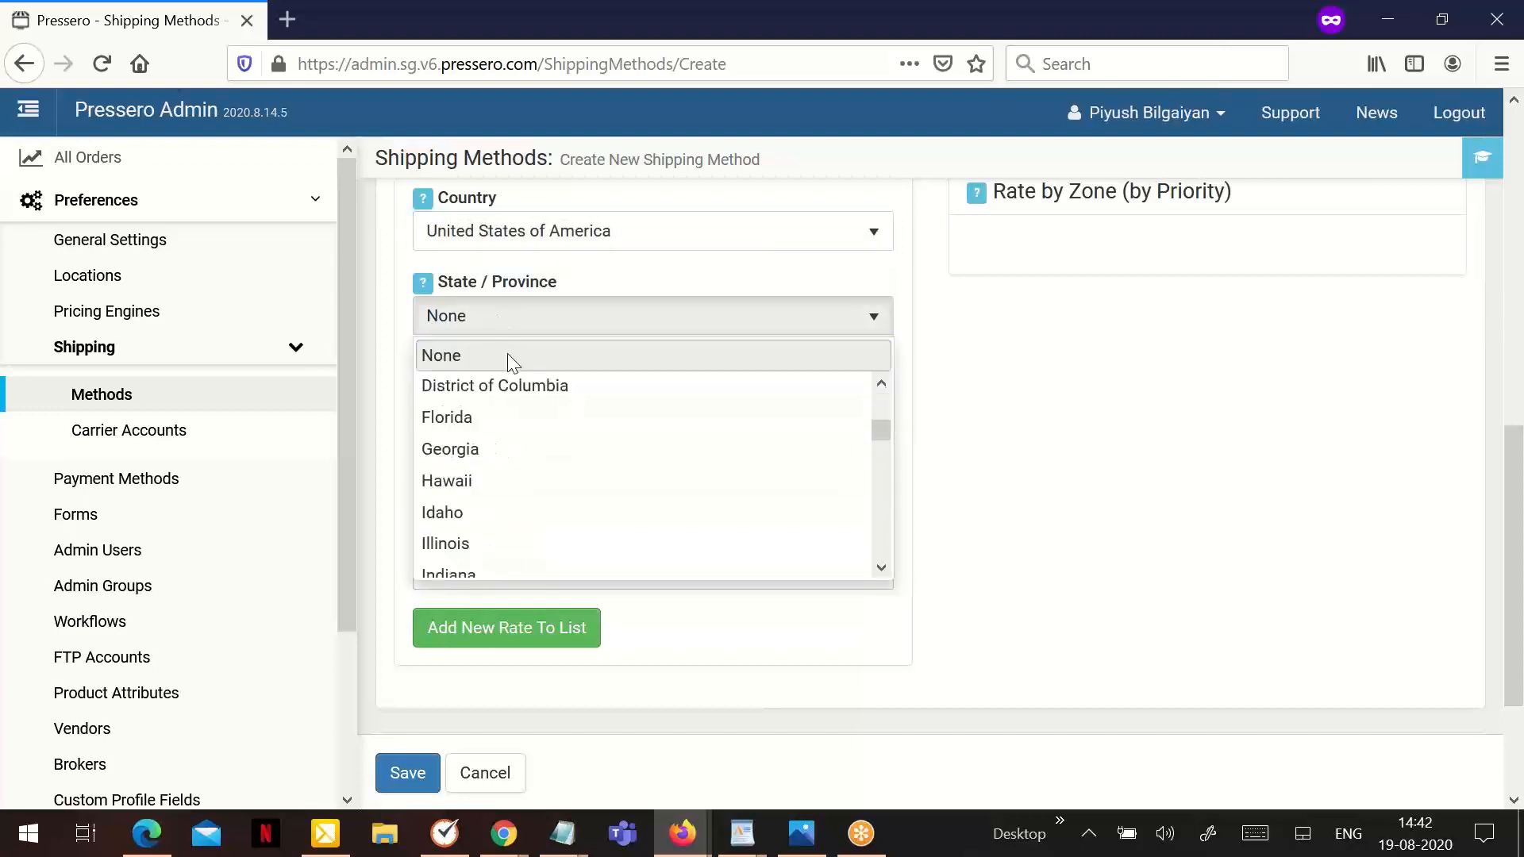
left_click(493, 544)
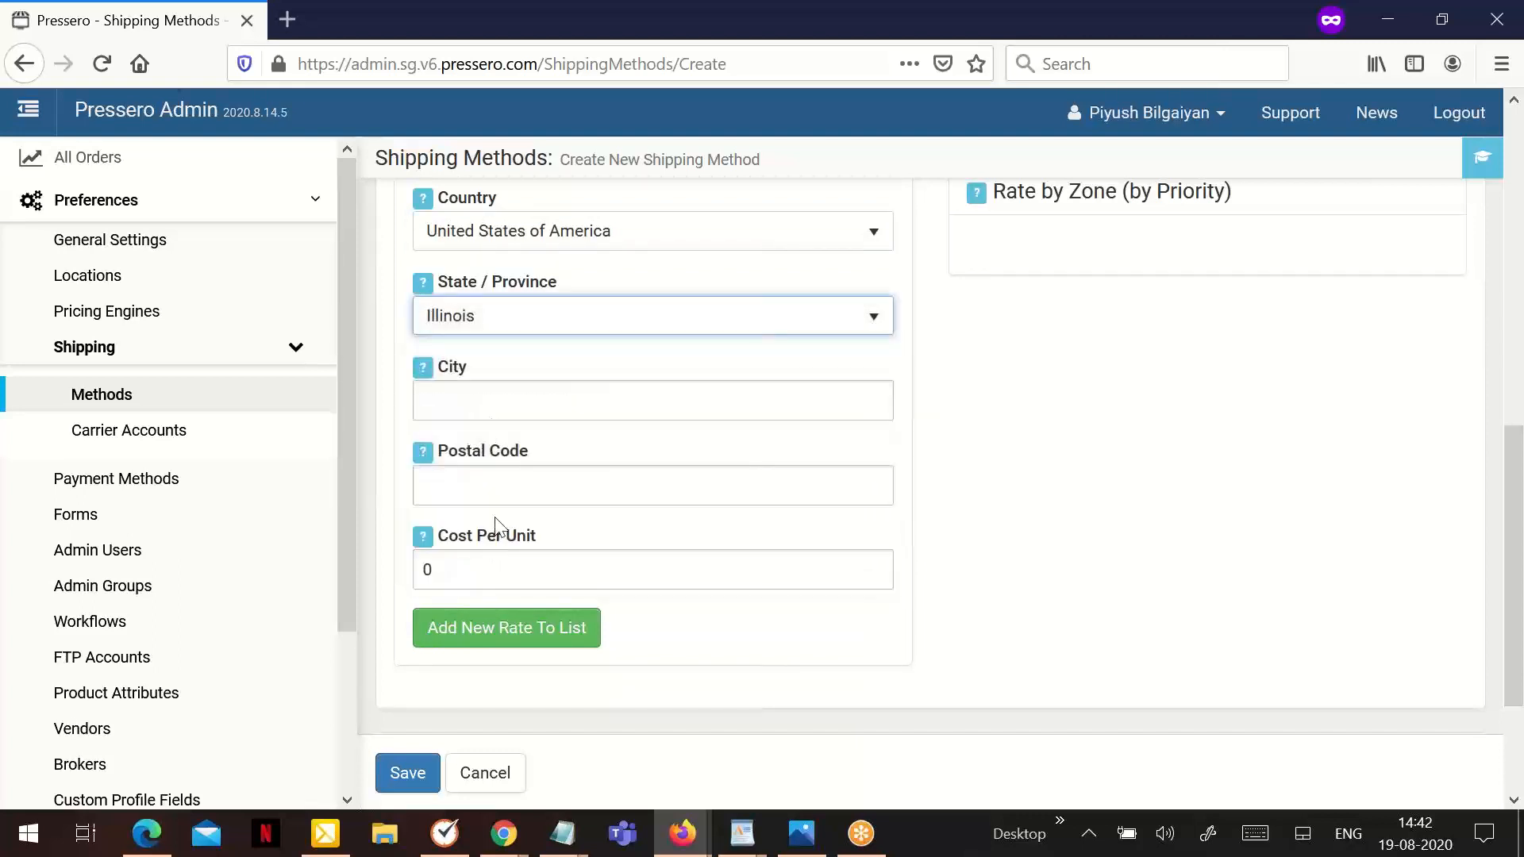
left_click(524, 332)
scroll(472, 384, "up", 3)
left_click(462, 359)
- Set the cost per unit to 5 and add the country-wide United States rate to the zone list
left_click_drag(463, 568, 415, 570)
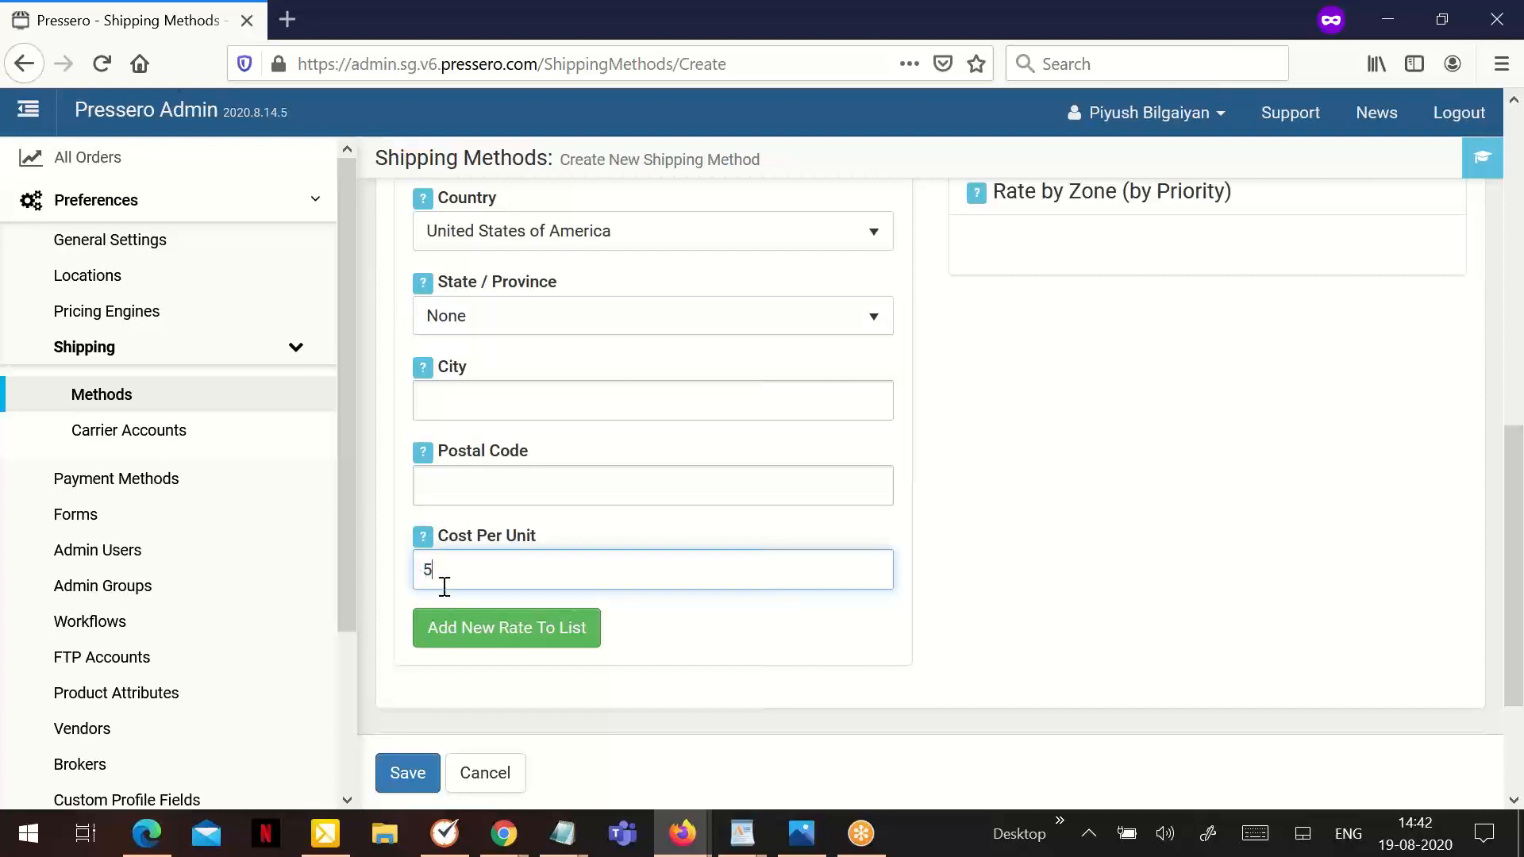
left_click(471, 627)
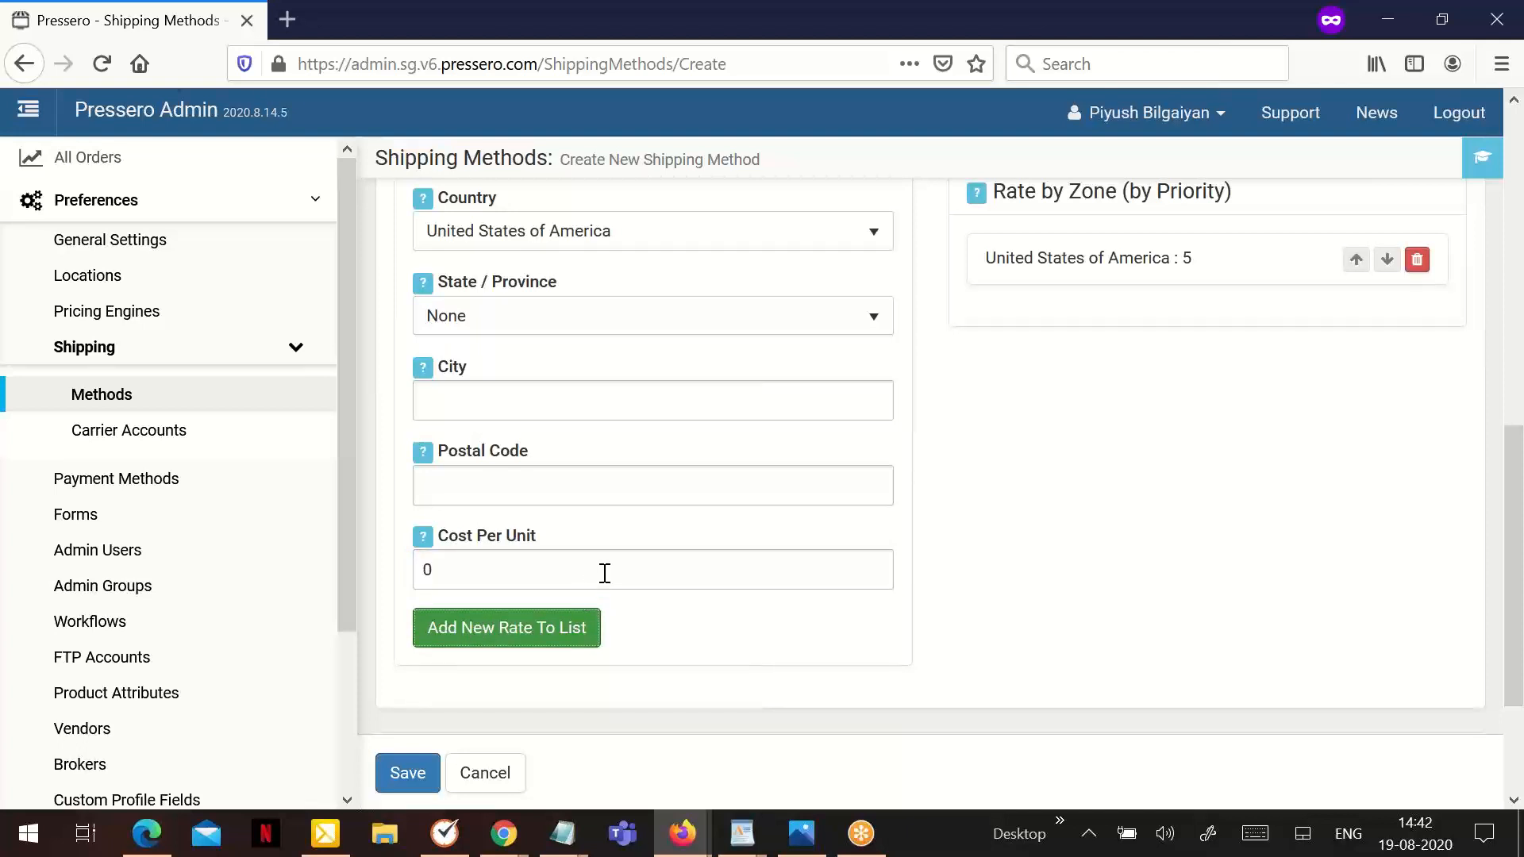
- Choose Illinois as the state for a second zone within the United States of America
scroll(605, 573, "up", 2)
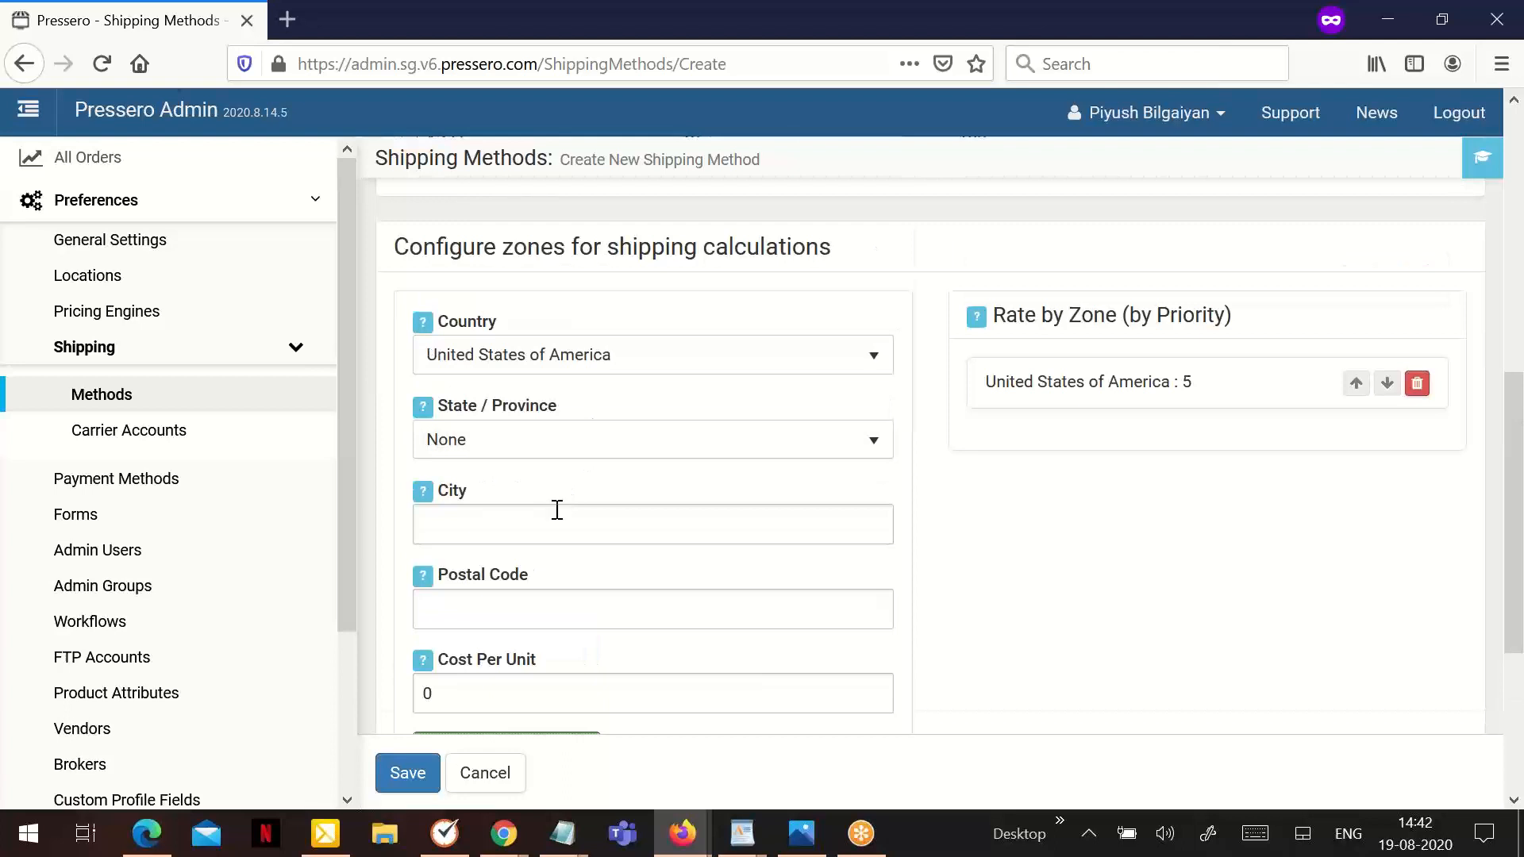
left_click(529, 373)
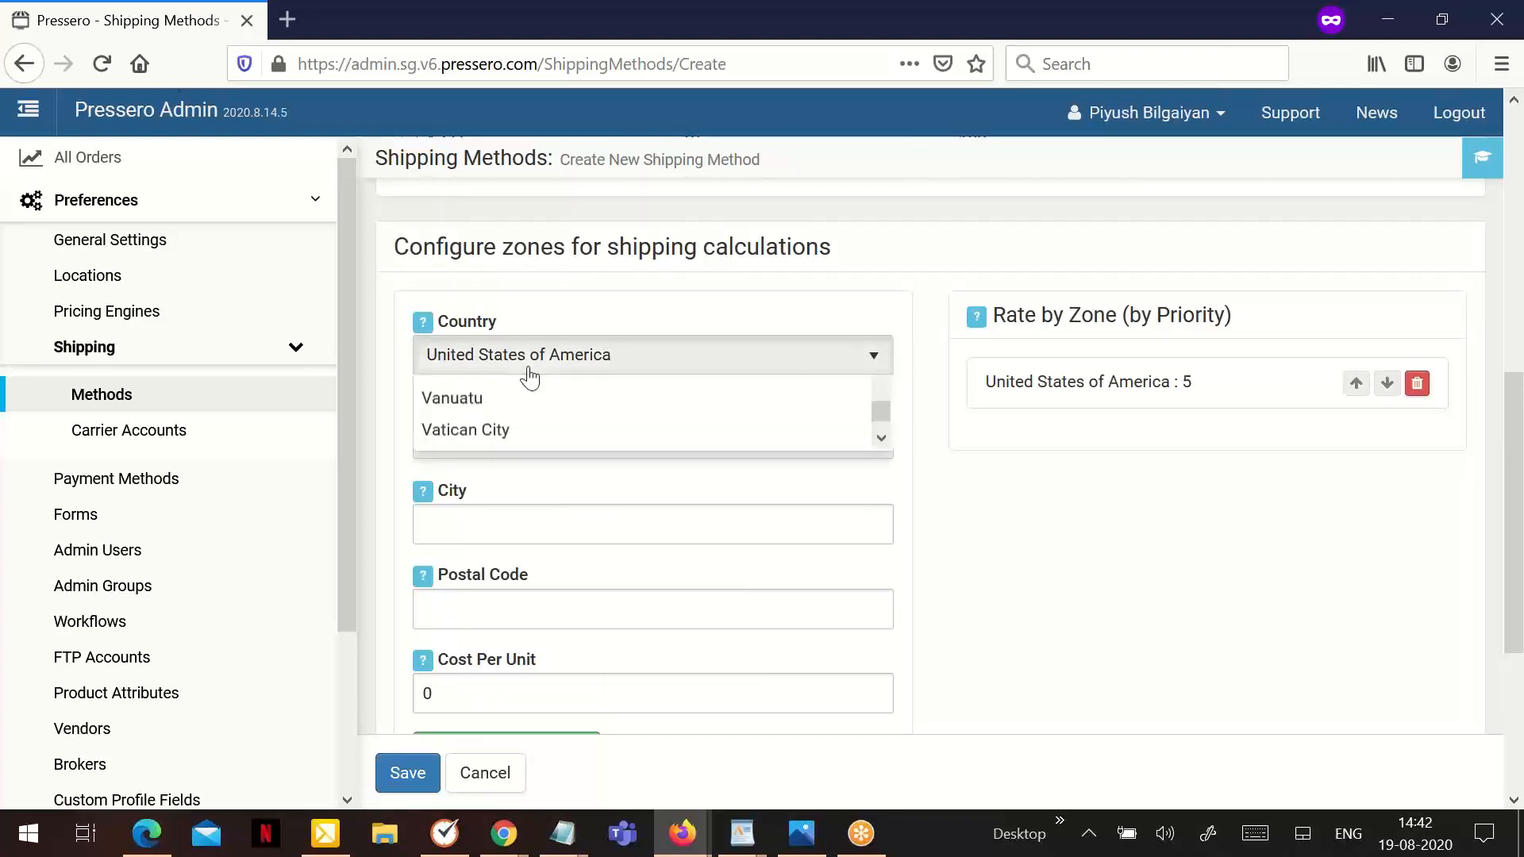
left_click(529, 367)
left_click(521, 439)
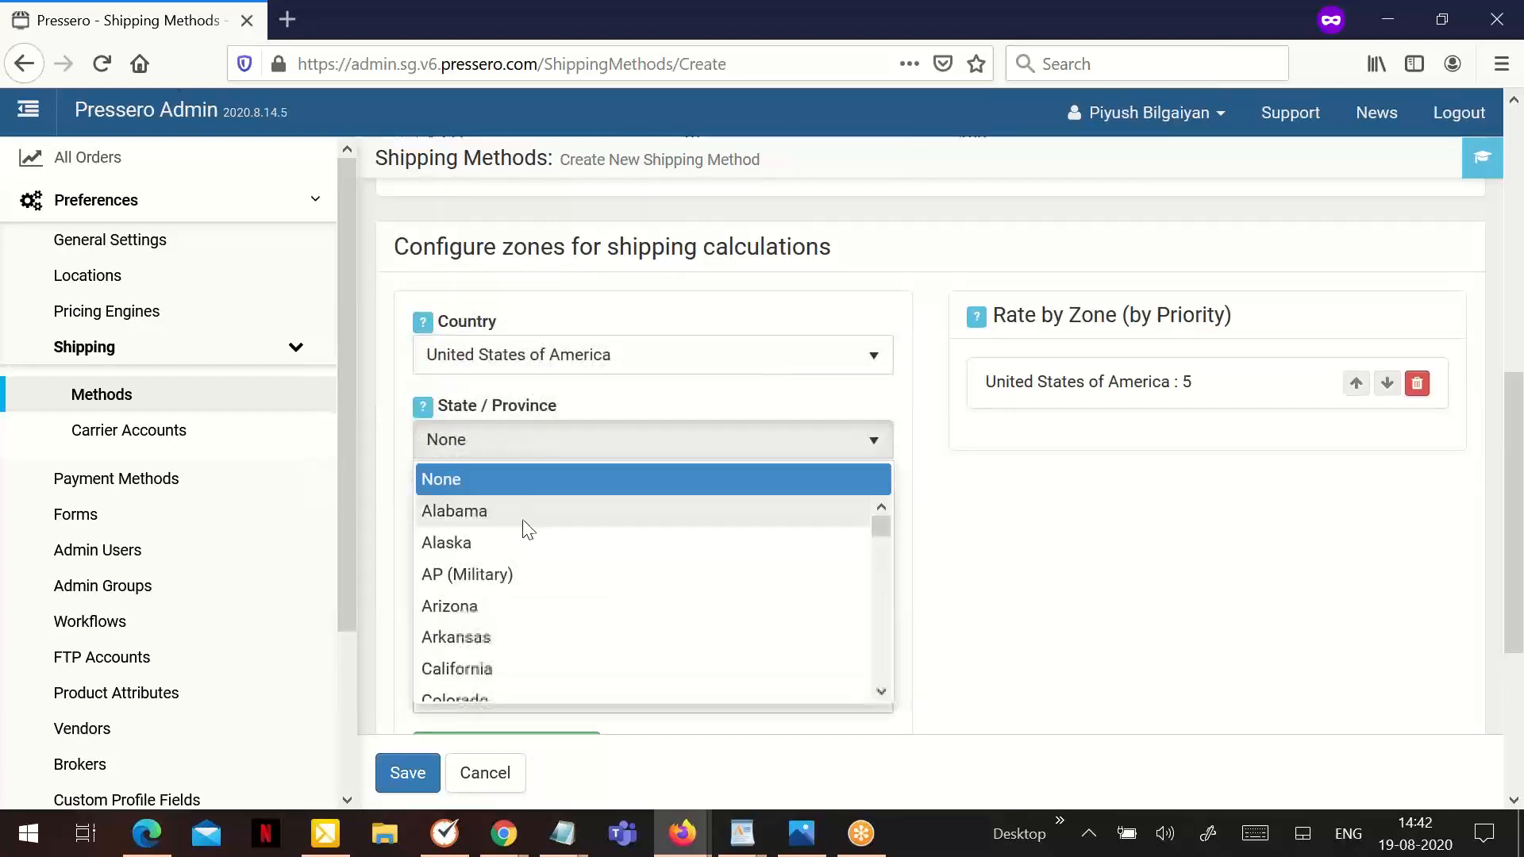
scroll(512, 572, "down", 5)
scroll(508, 603, "down", 8)
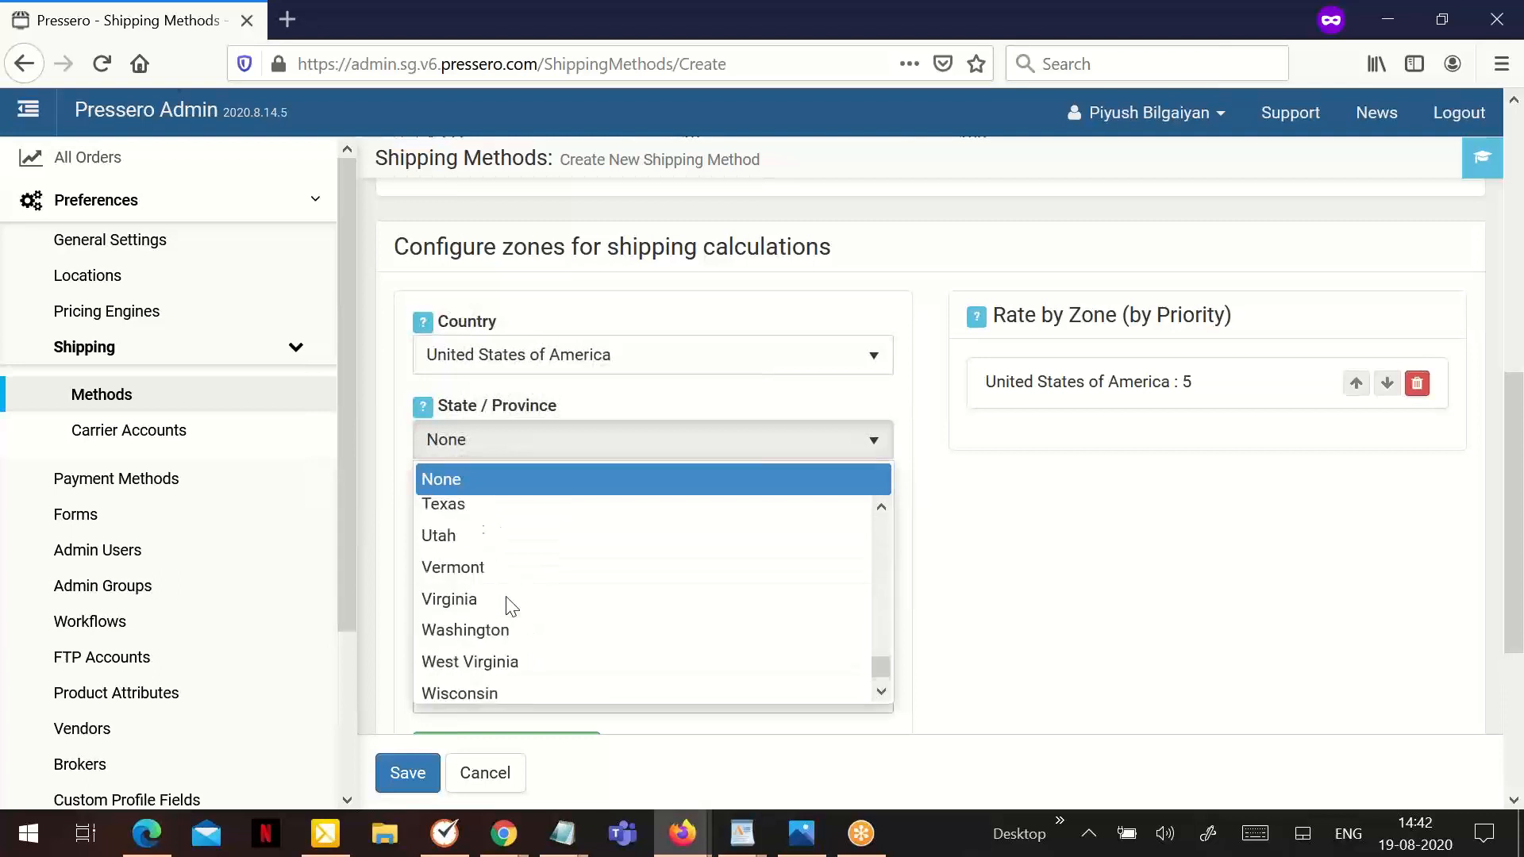
scroll(508, 603, "up", 12)
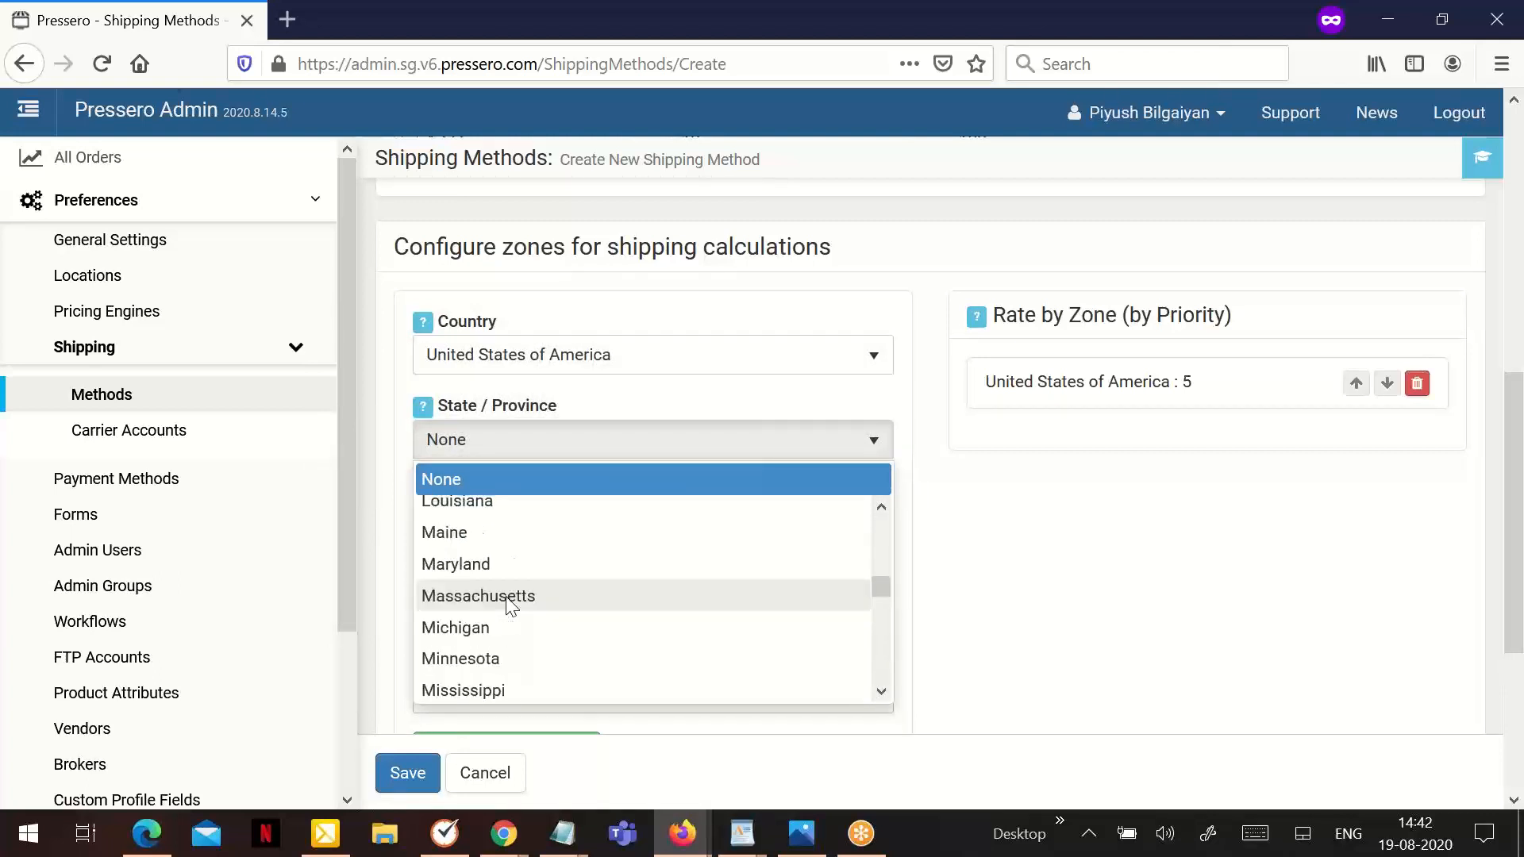
left_click(496, 623)
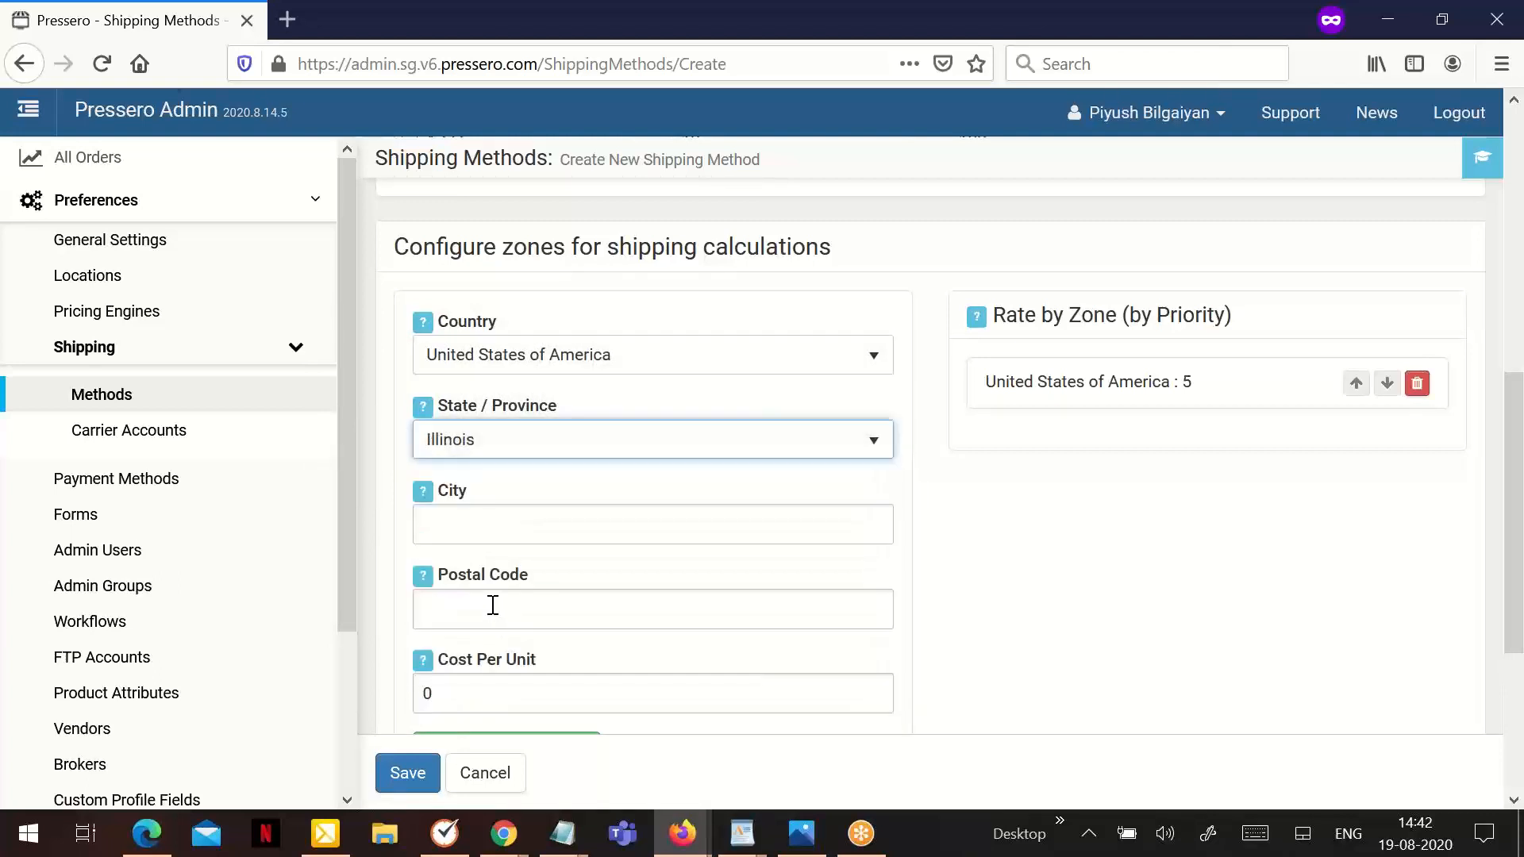
- Set the Illinois zone's cost per unit to 4.5 and add its rate to the zone list
left_click_drag(473, 688, 403, 672)
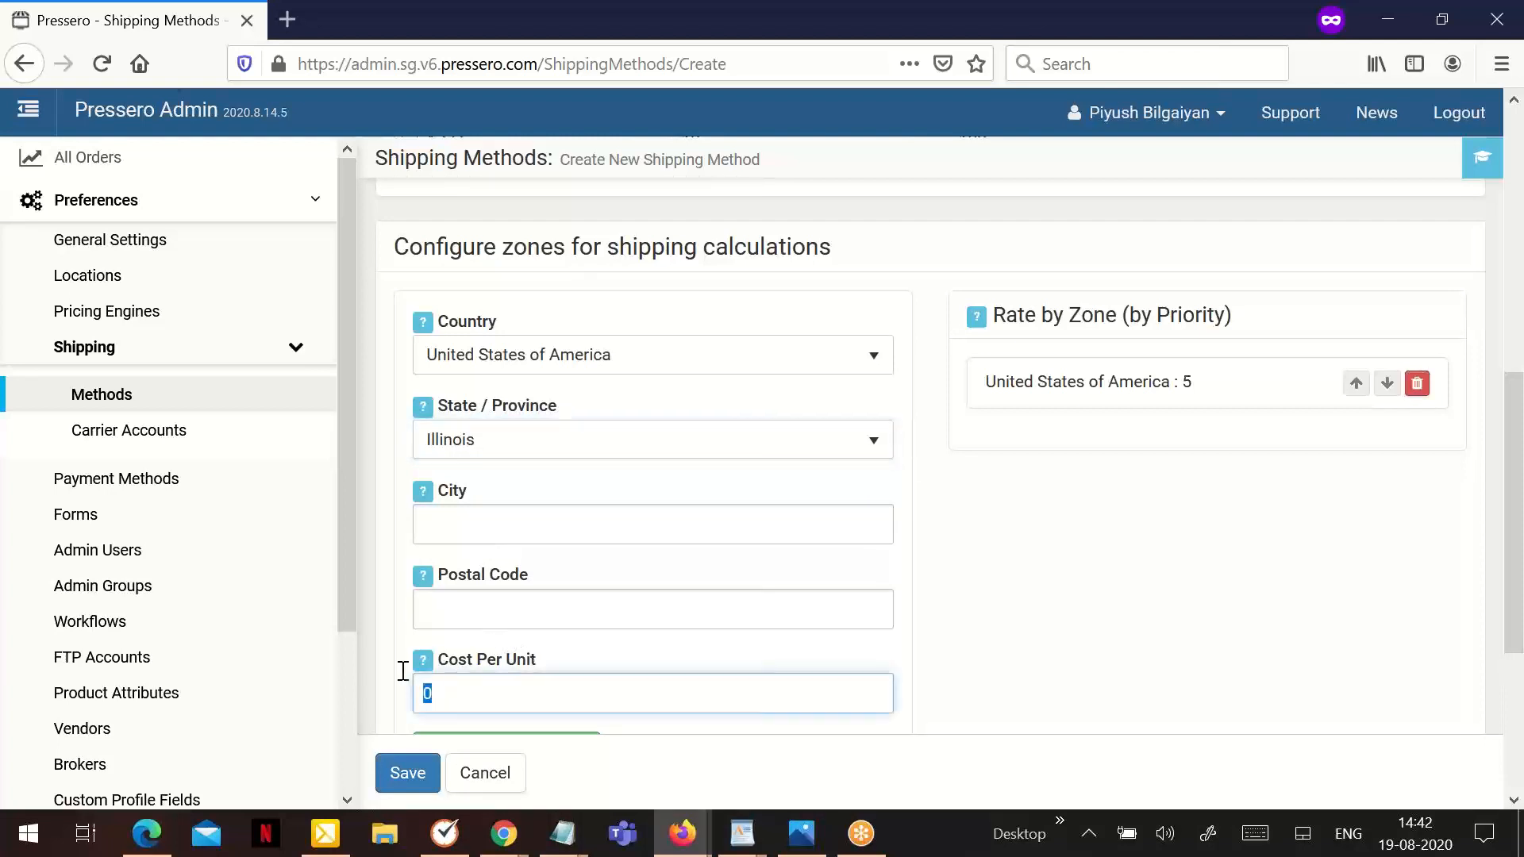
type("4.5")
scroll(631, 627, "down", 2)
scroll(630, 627, "down", 2)
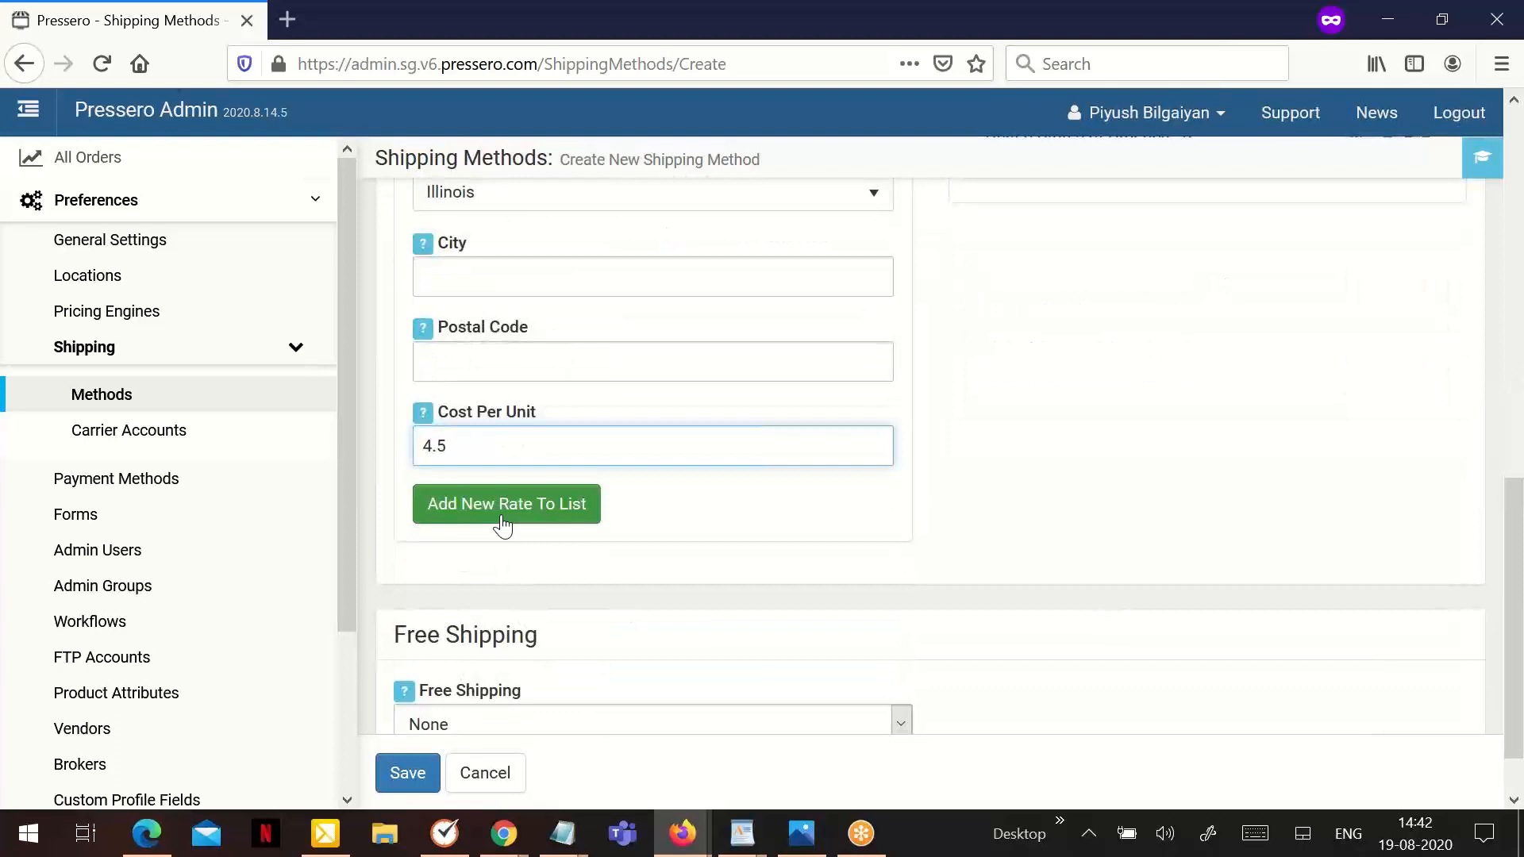
left_click(503, 524)
scroll(560, 539, "up", 2)
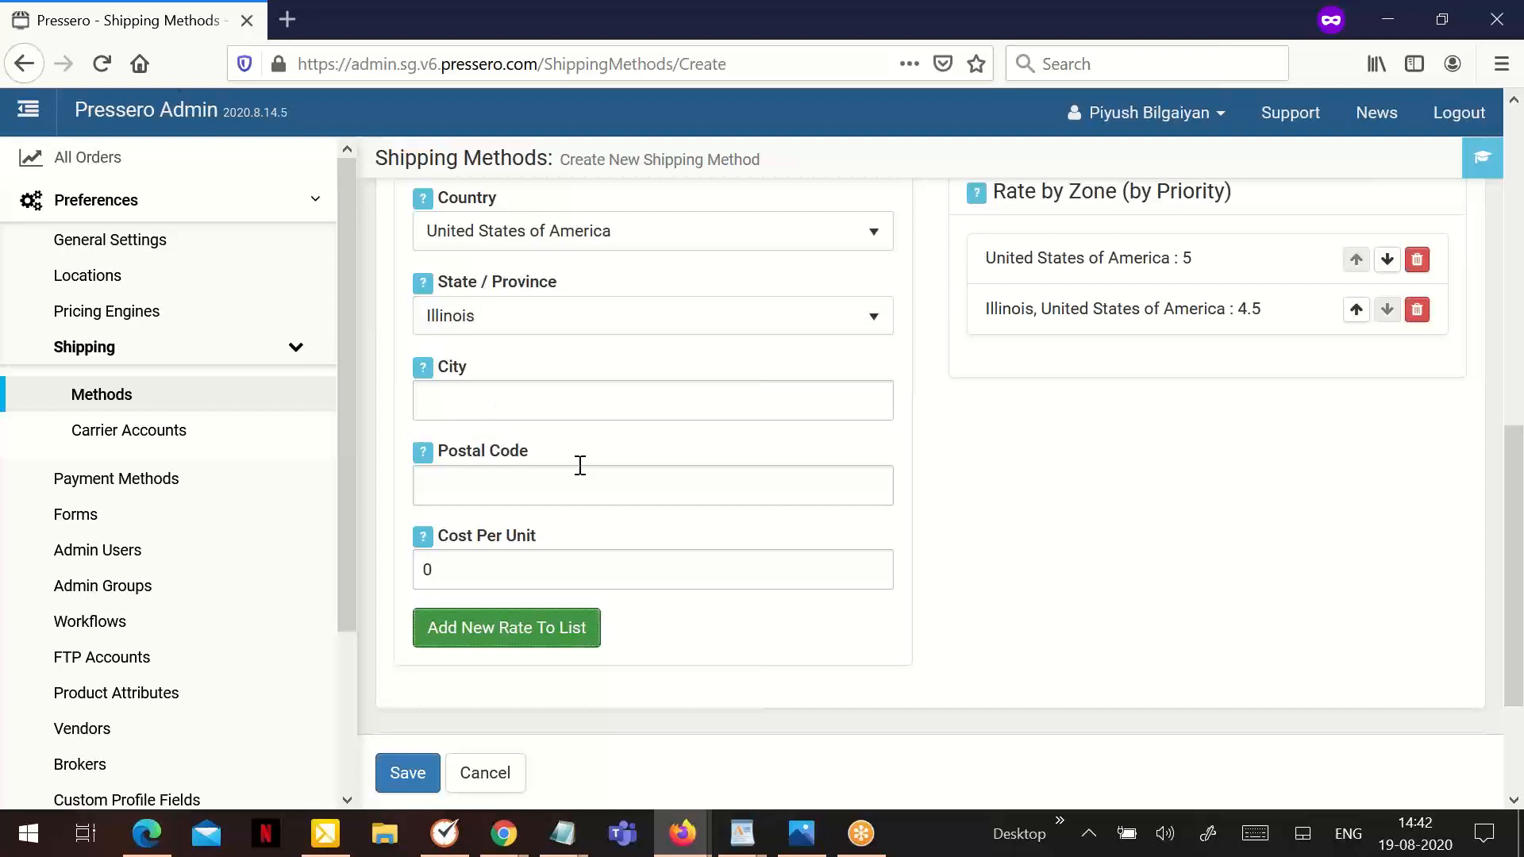
- Reset the zone's state to None for a rate based on postal code
left_click(491, 327)
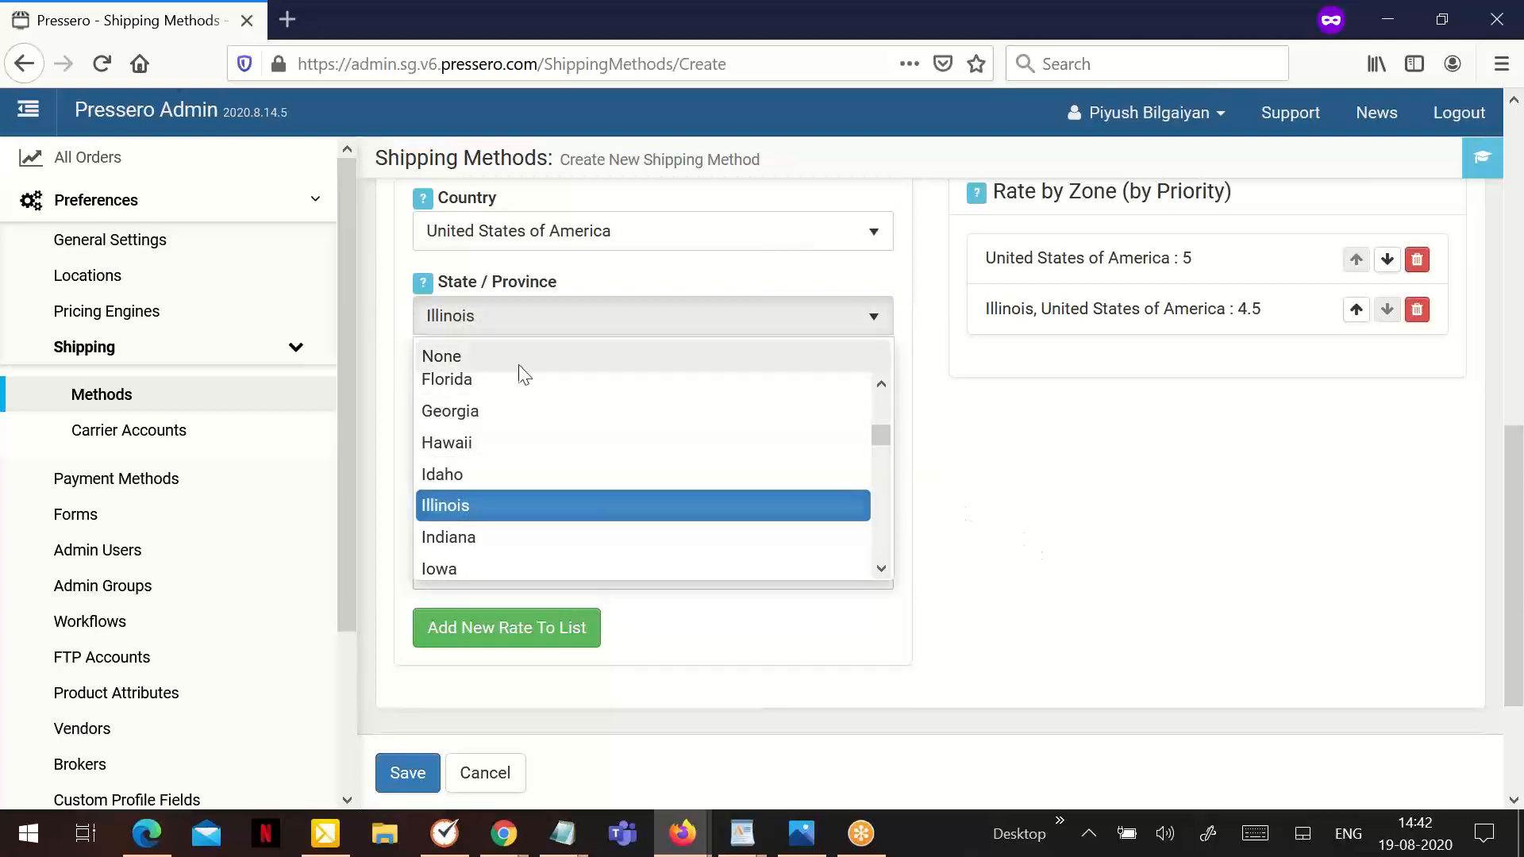
left_click(520, 365)
left_click(465, 496)
type("6")
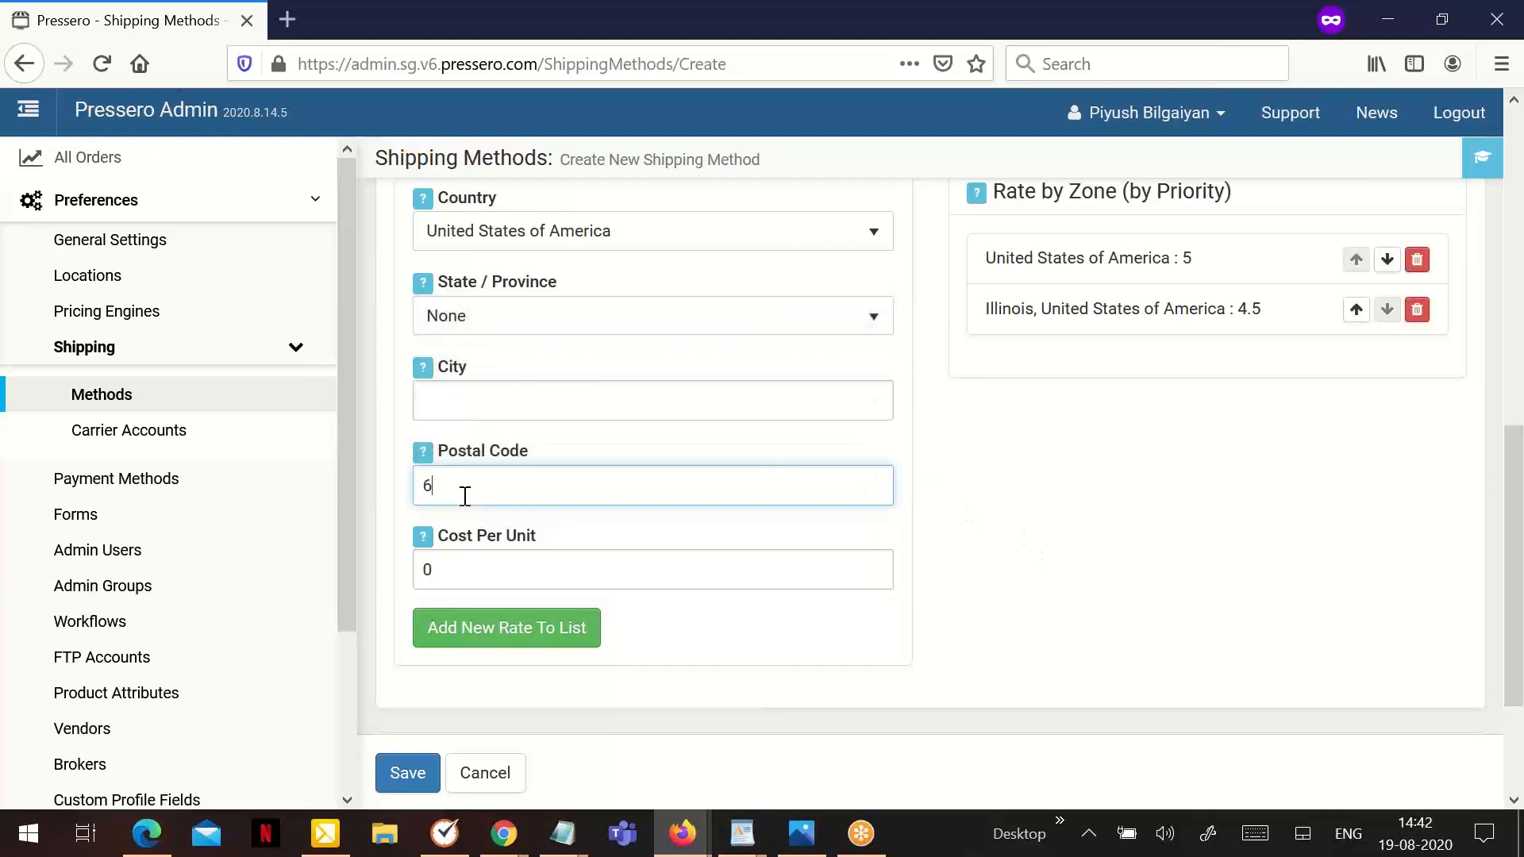
type("0707")
left_click(490, 634)
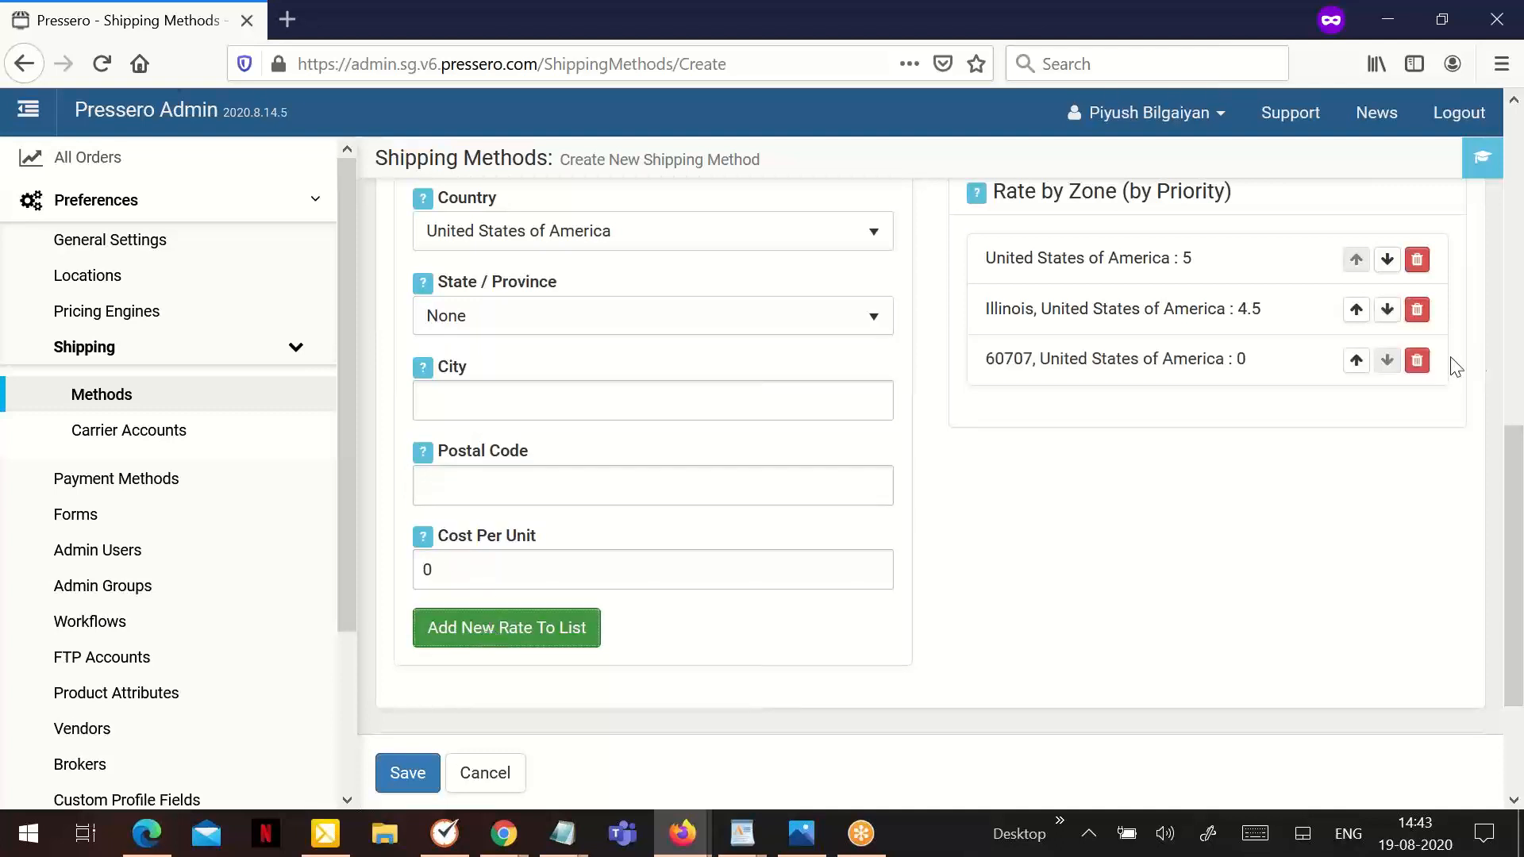
left_click(1417, 361)
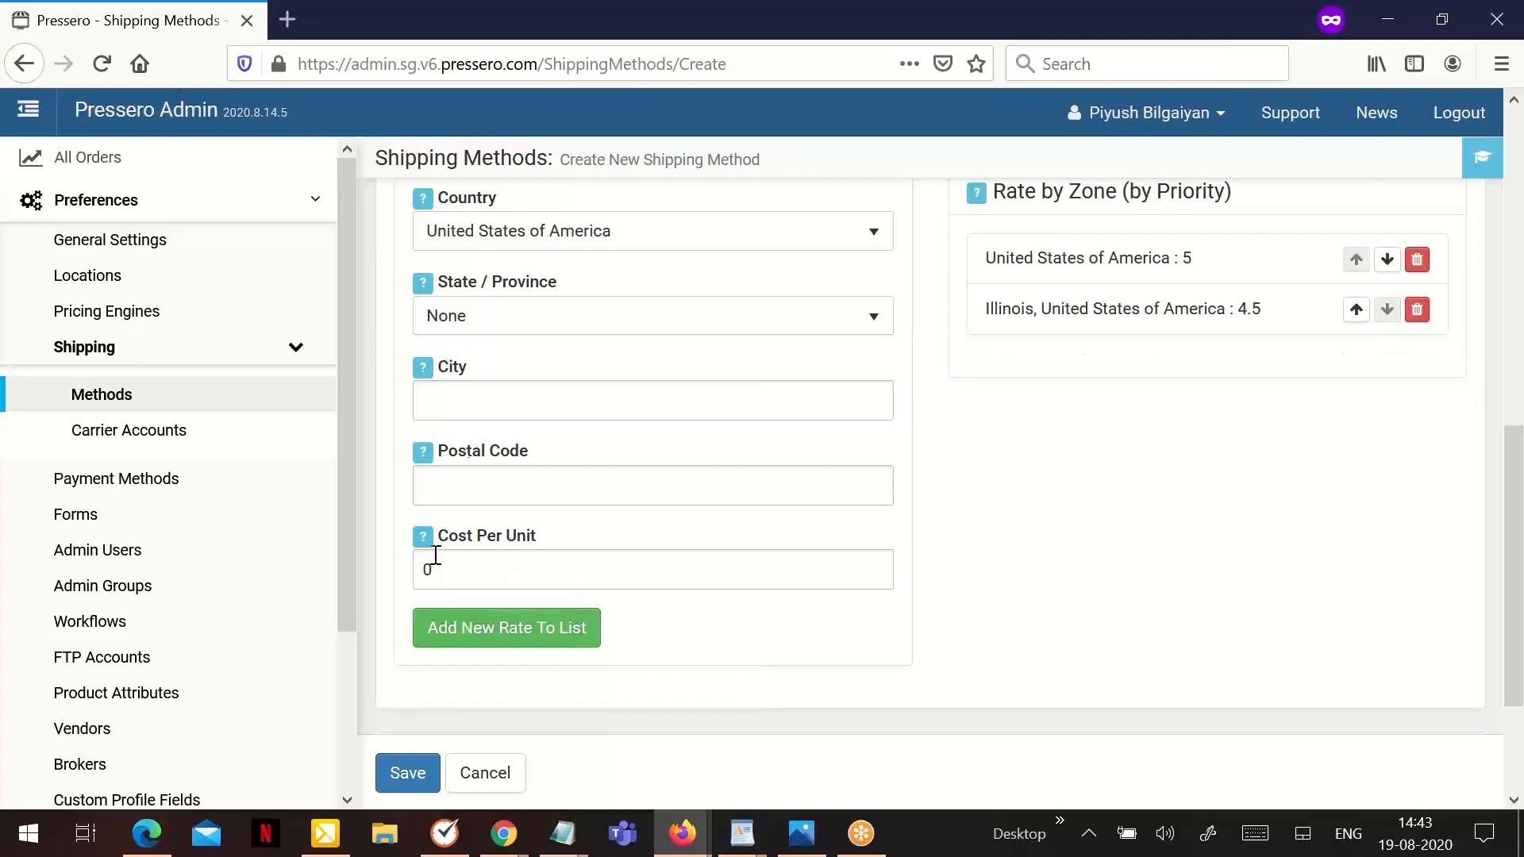
- Add a United States zone rate for postal code 60707 with a cost per unit of 5.5
left_click(467, 491)
type("6")
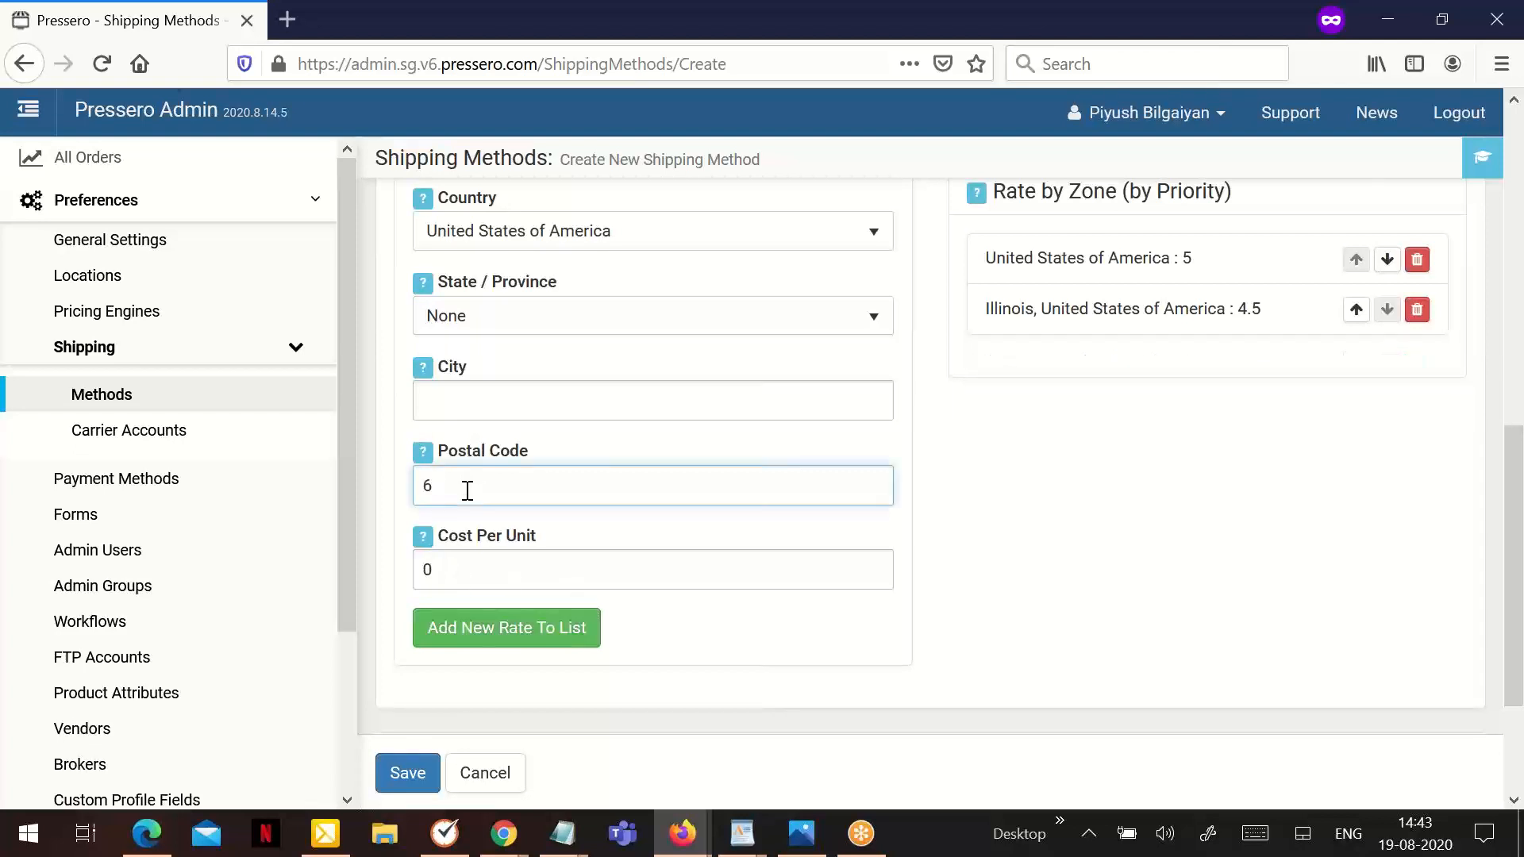
type("0707")
key("Tab")
type("5.5")
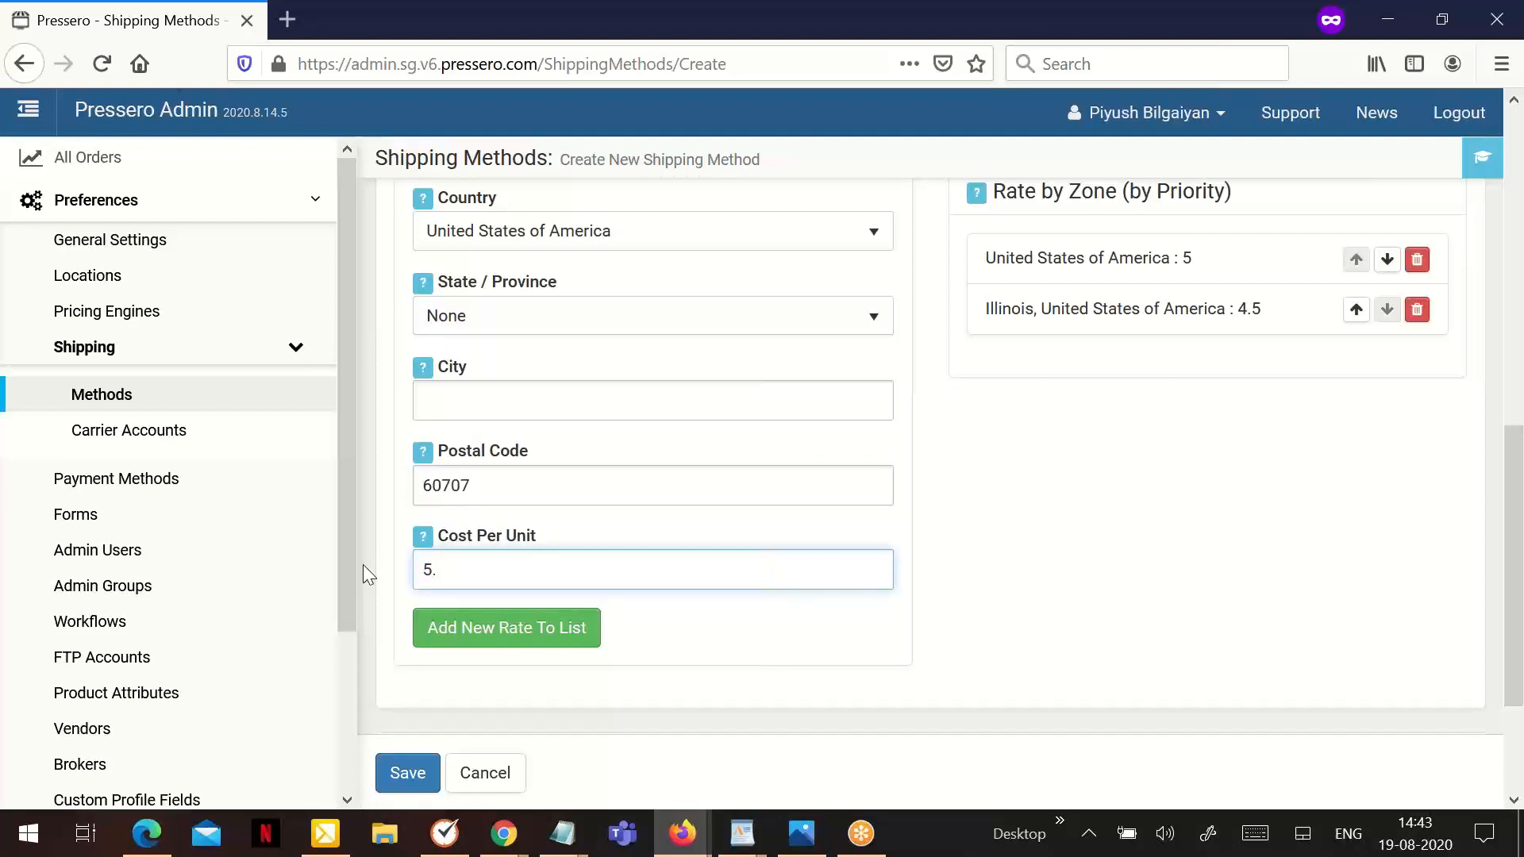
left_click(517, 627)
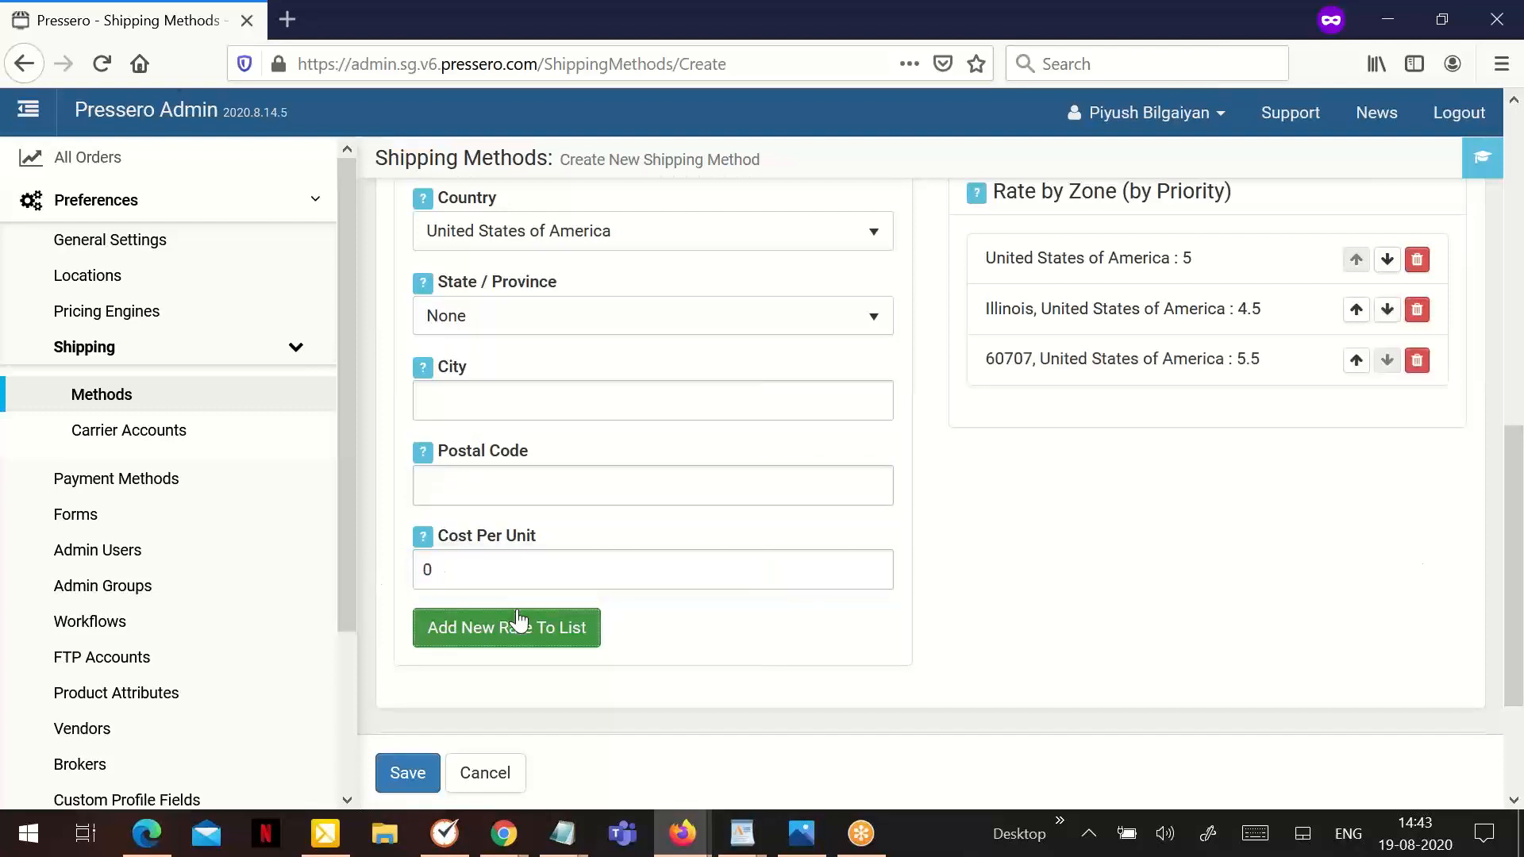
- Set free shipping to For Destination if more than 120, and save the zonal shipping method
scroll(639, 556, "down", 2)
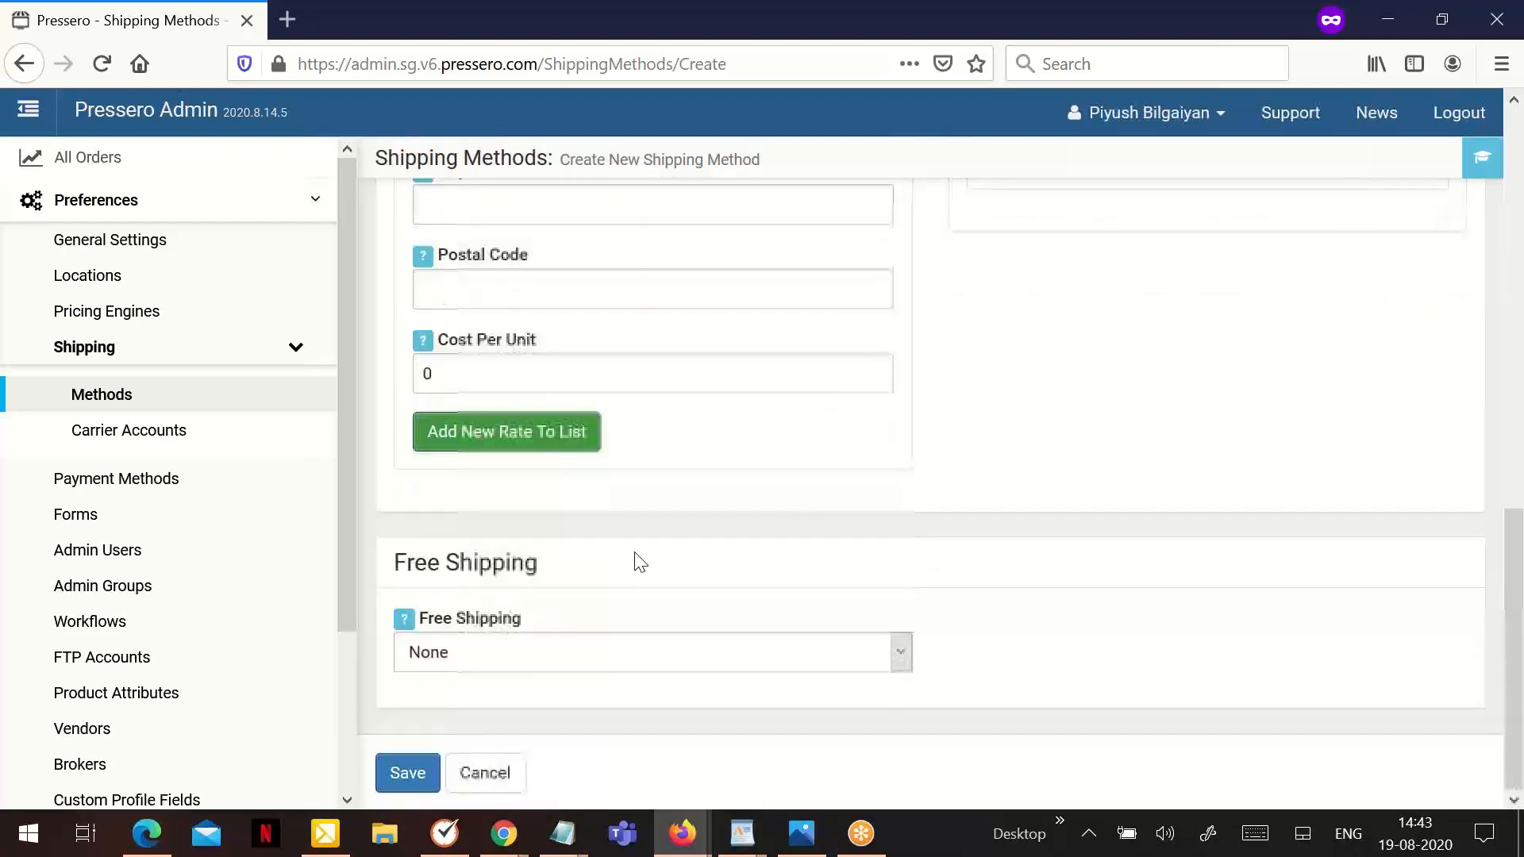
left_click(508, 662)
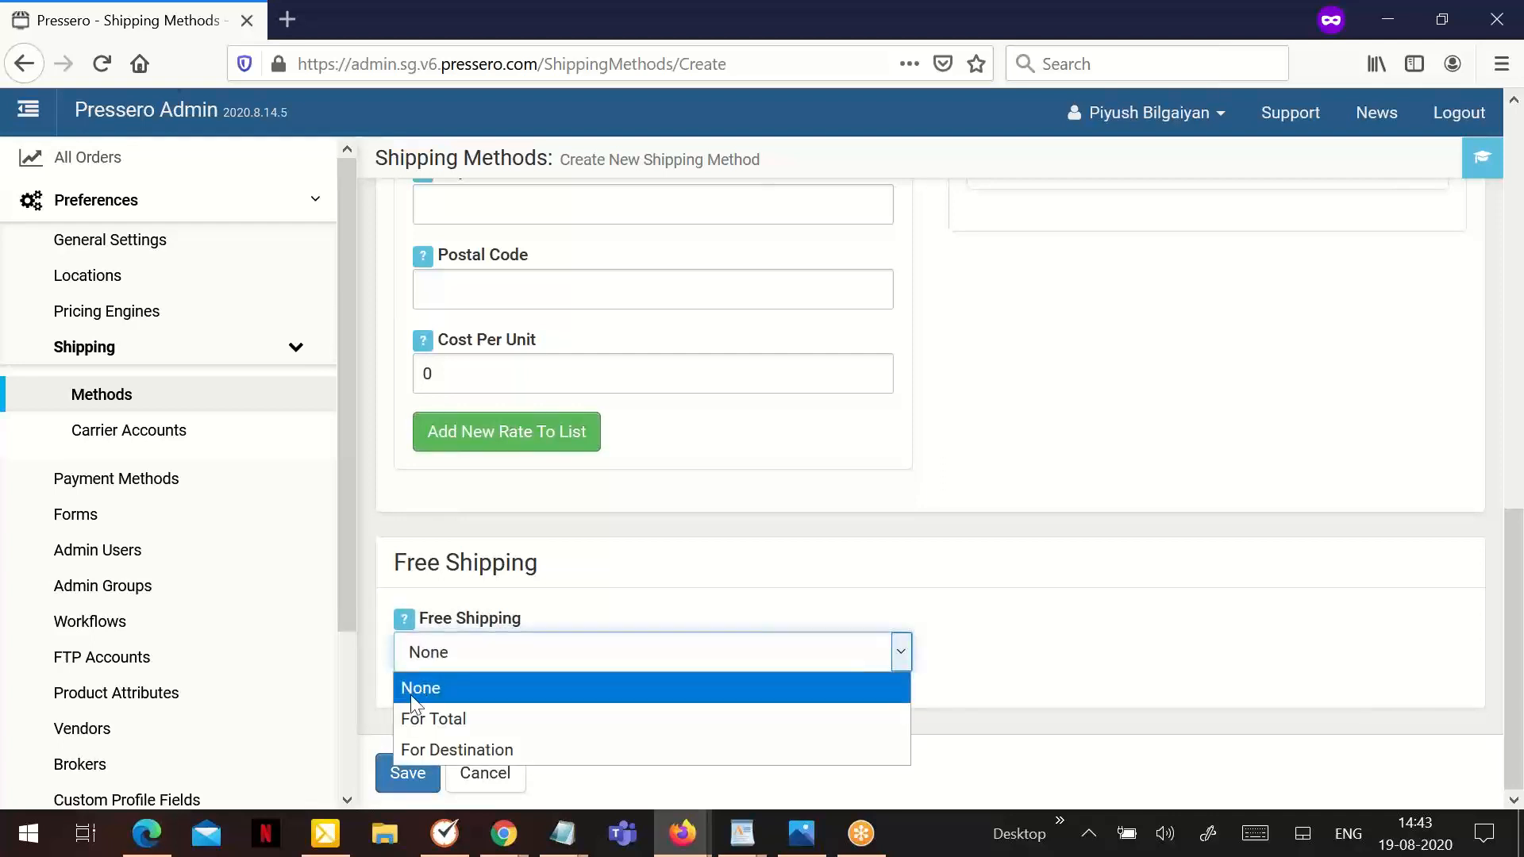
left_click(494, 750)
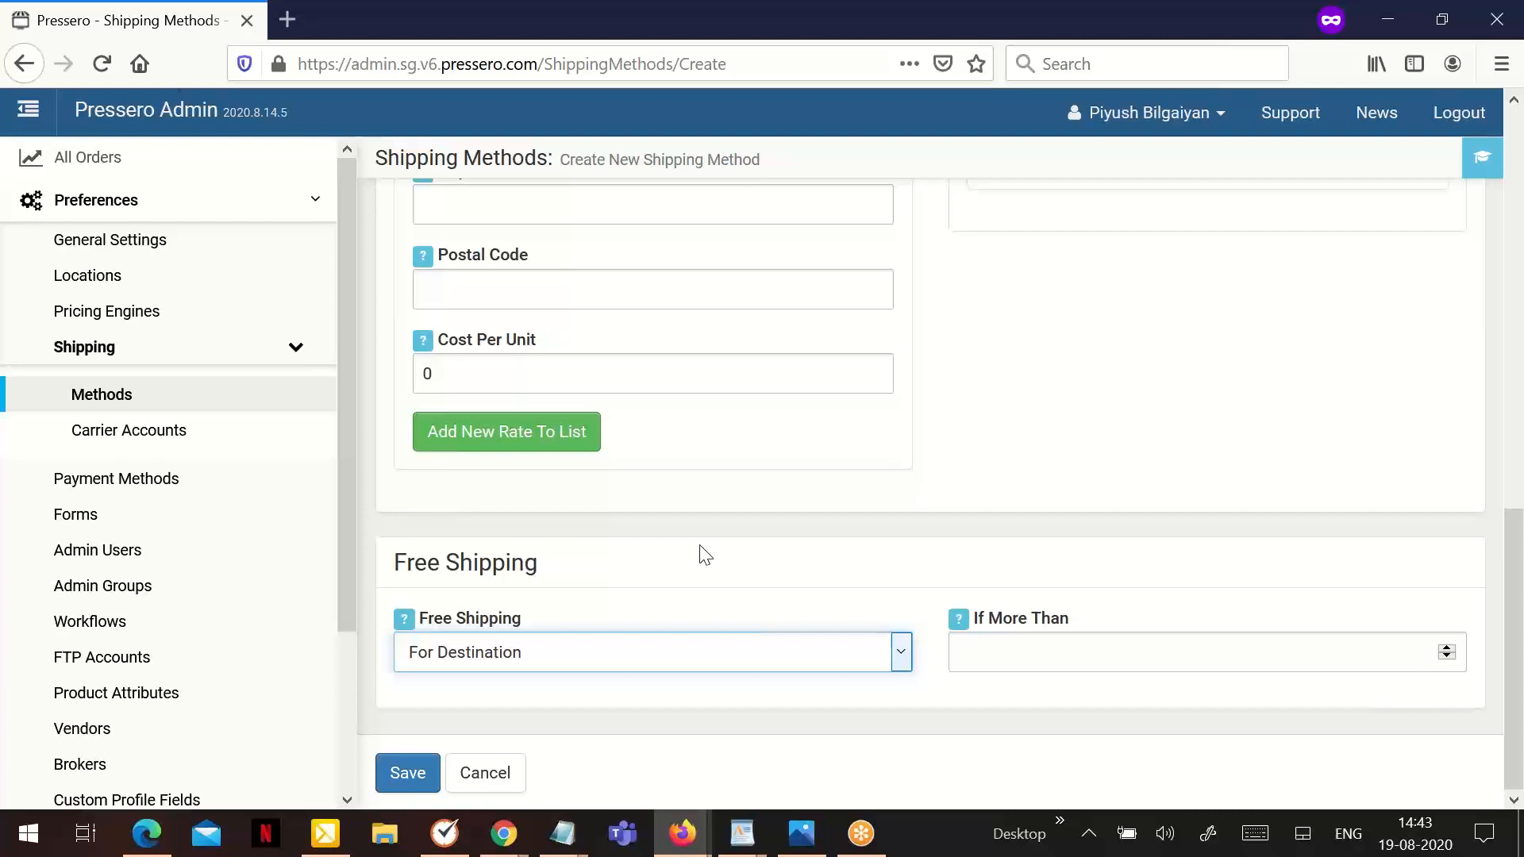
left_click(994, 662)
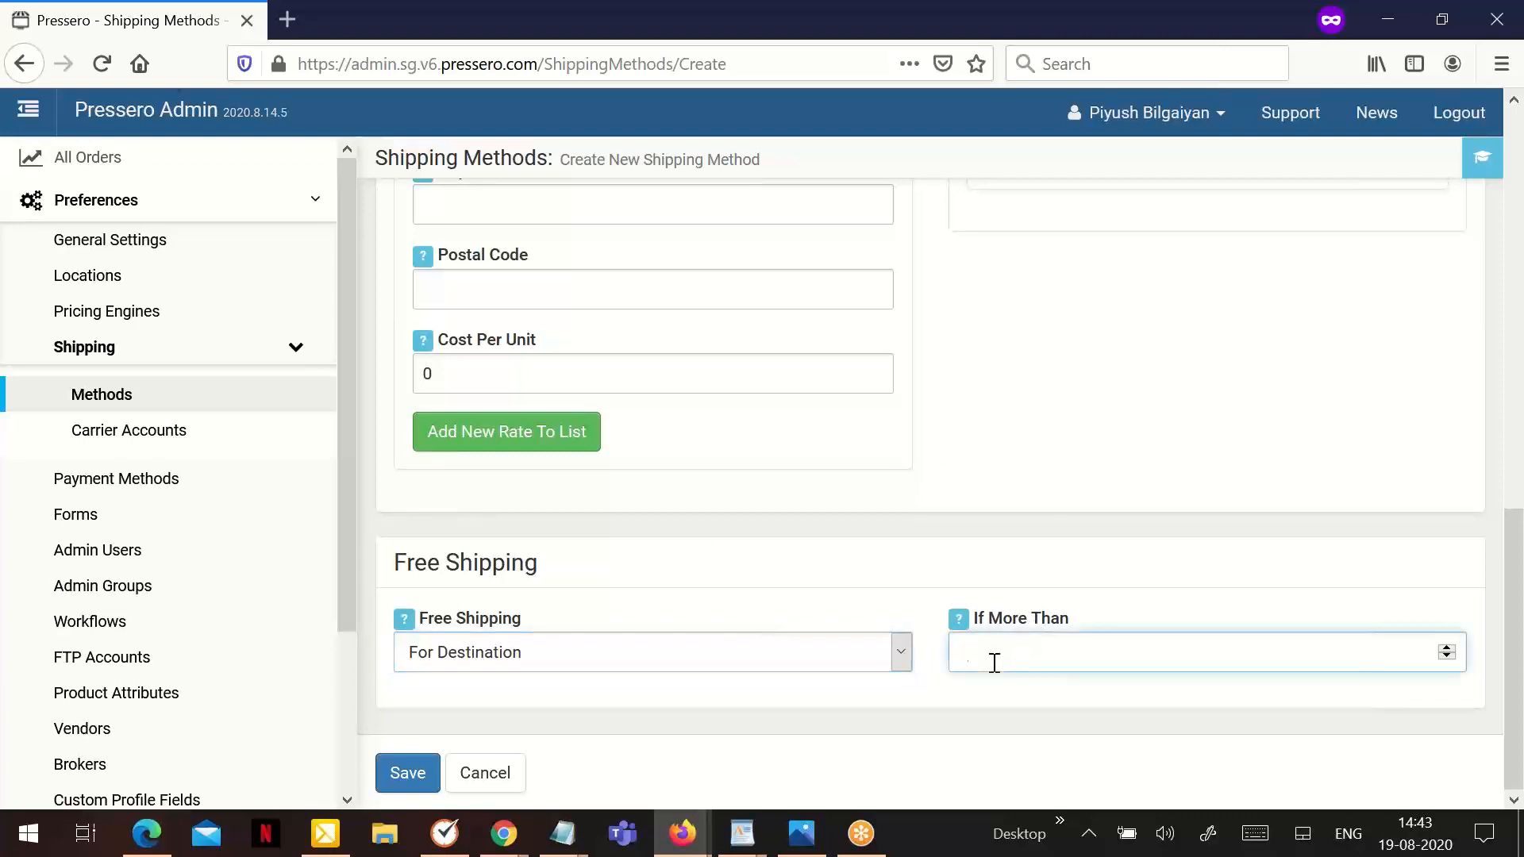
type("120")
scroll(841, 494, "up", 10)
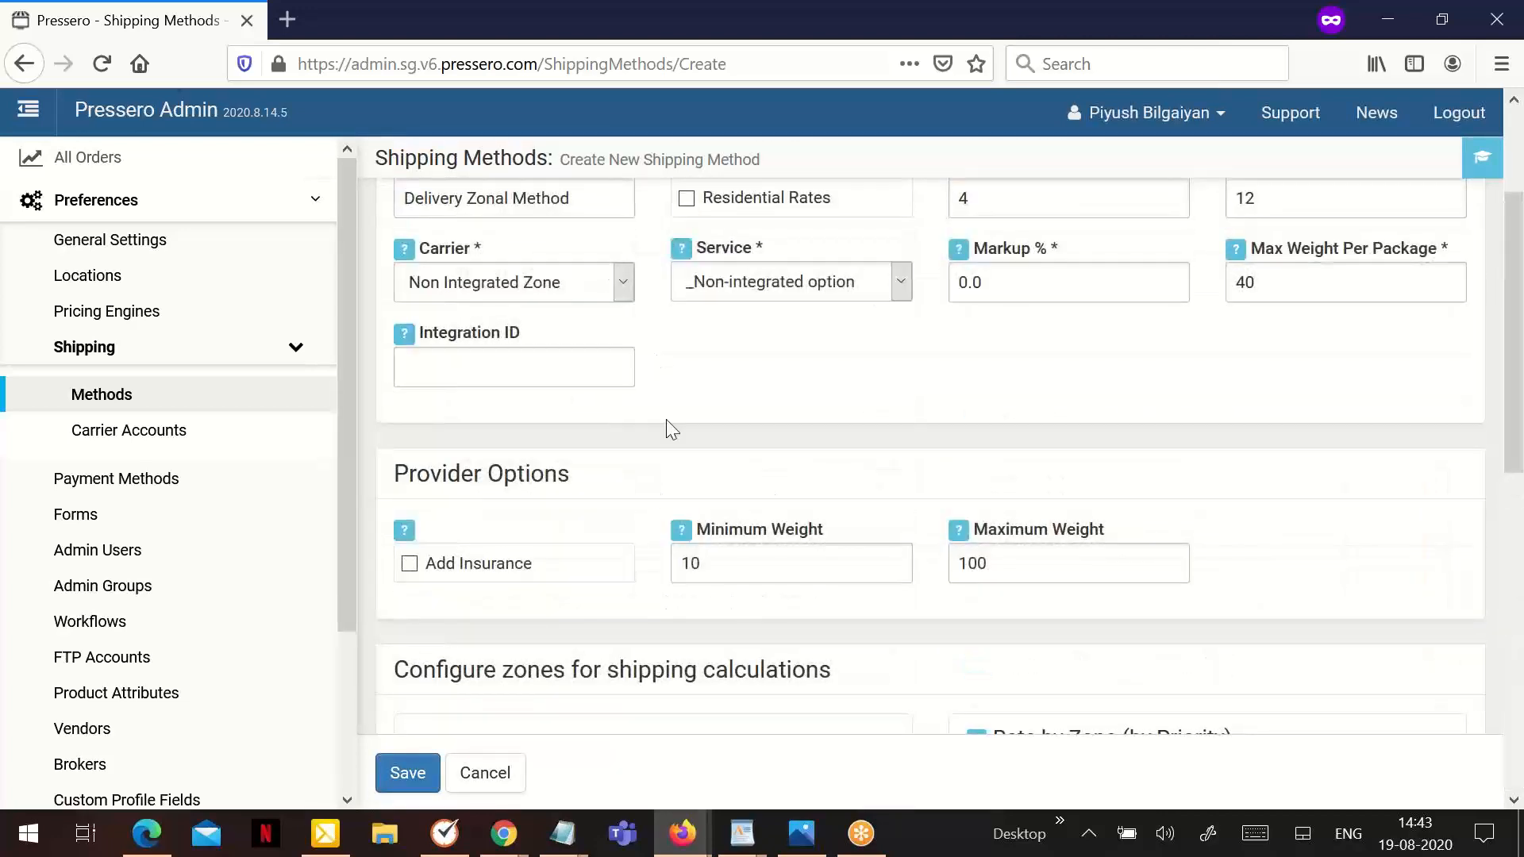
scroll(667, 432, "down", 8)
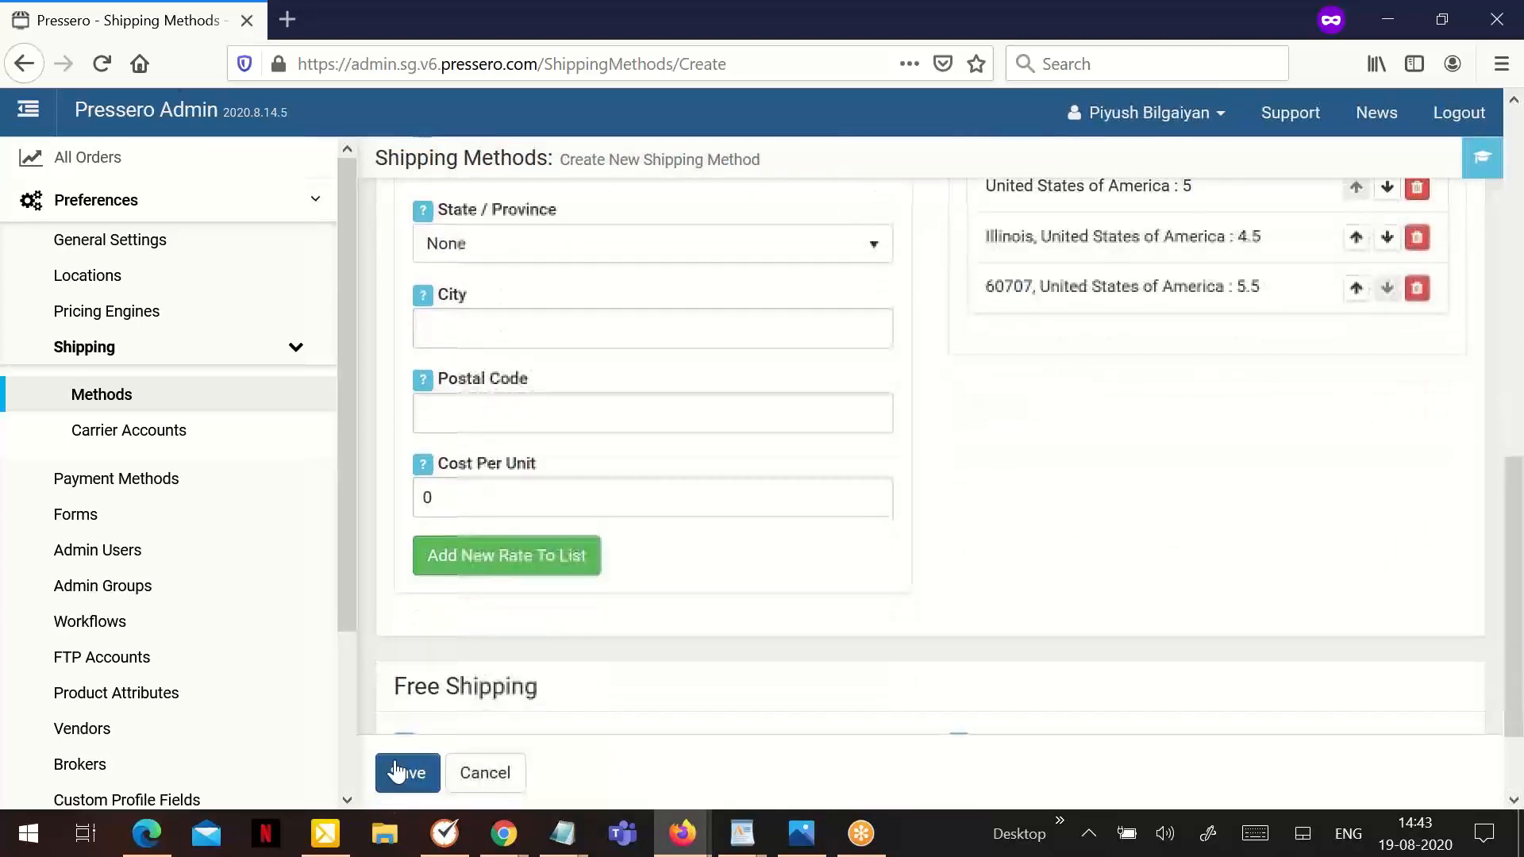
left_click(396, 771)
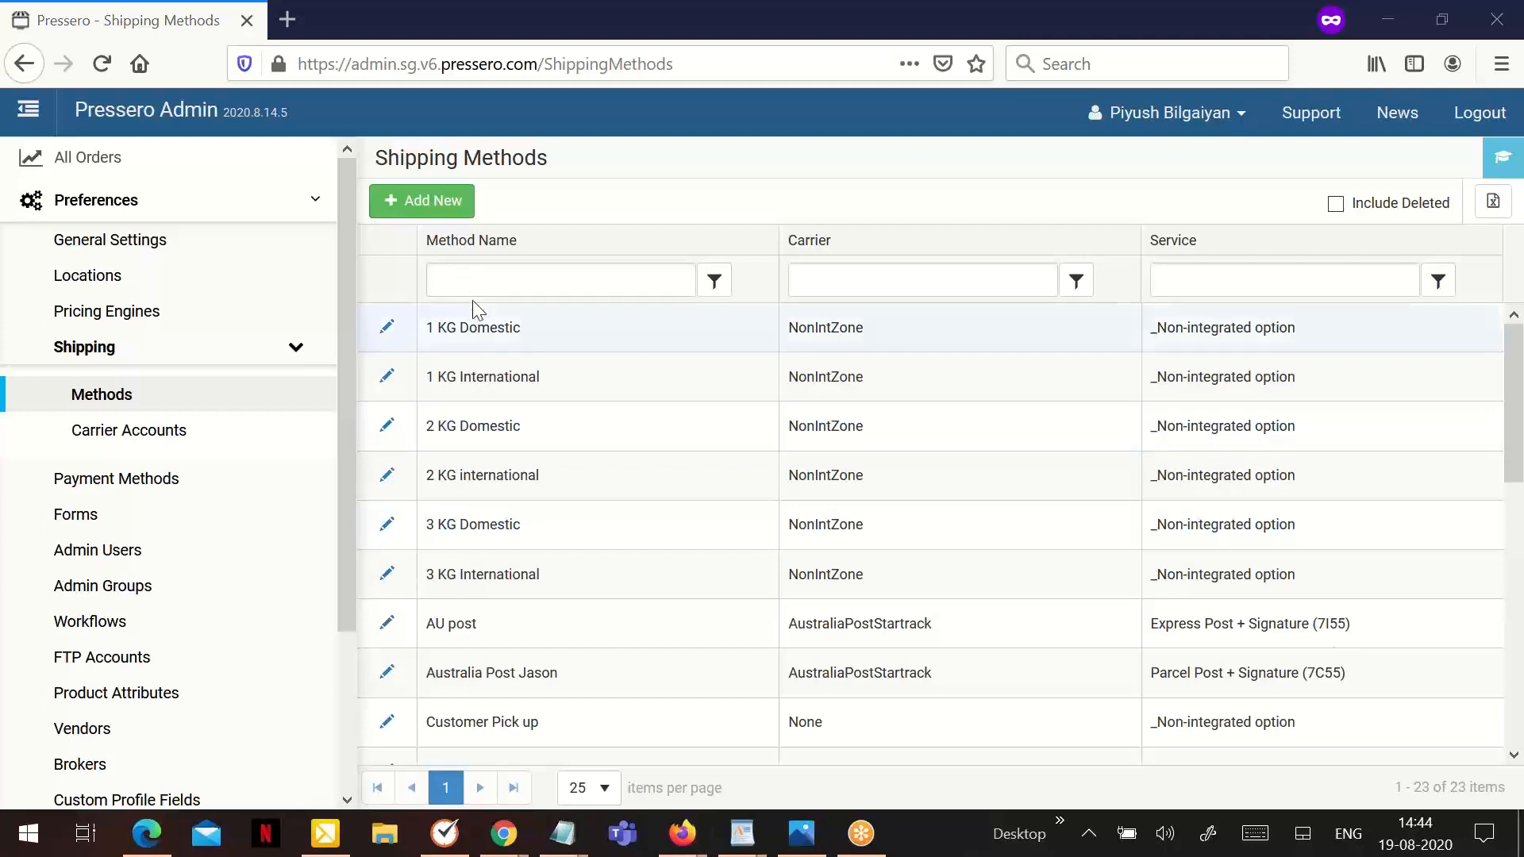
- Start a new shipping method and name it "UPS Preferences"
left_click(444, 228)
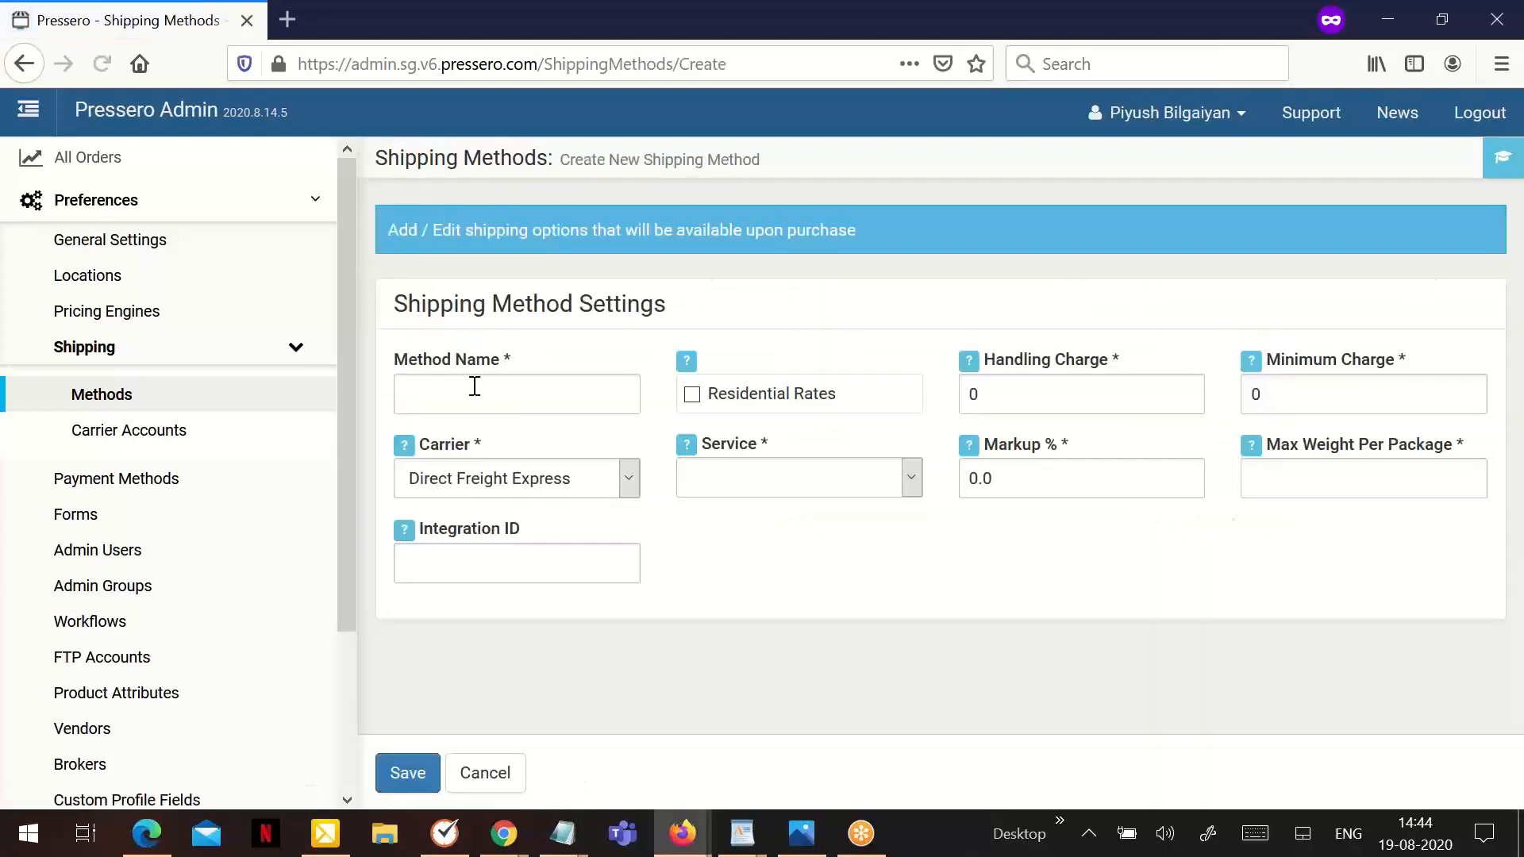
left_click(473, 383)
type("UPS")
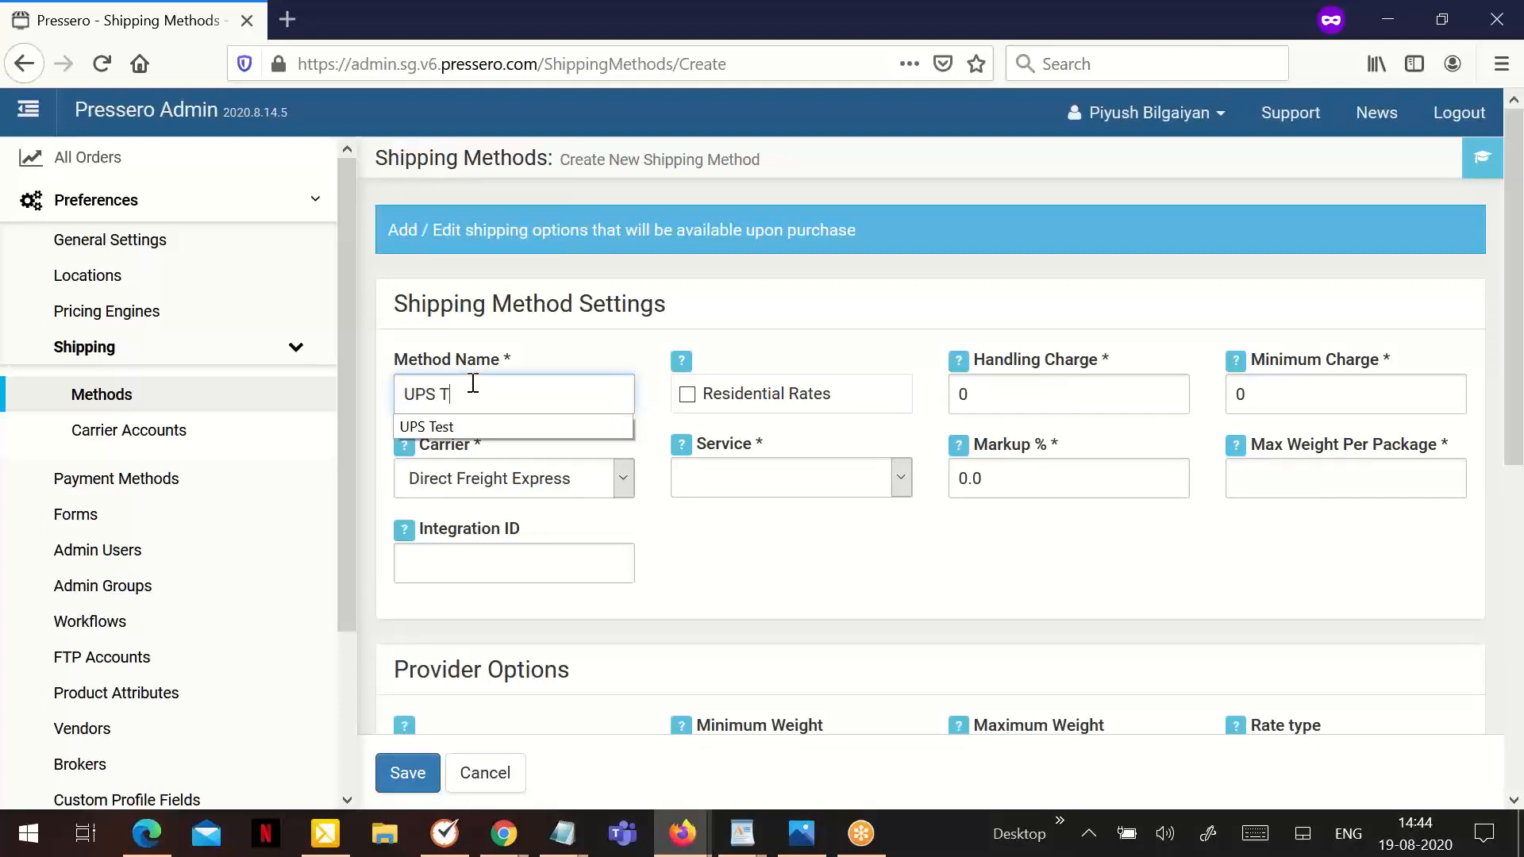
type(" T")
key("BackSpace")
type("Preferences")
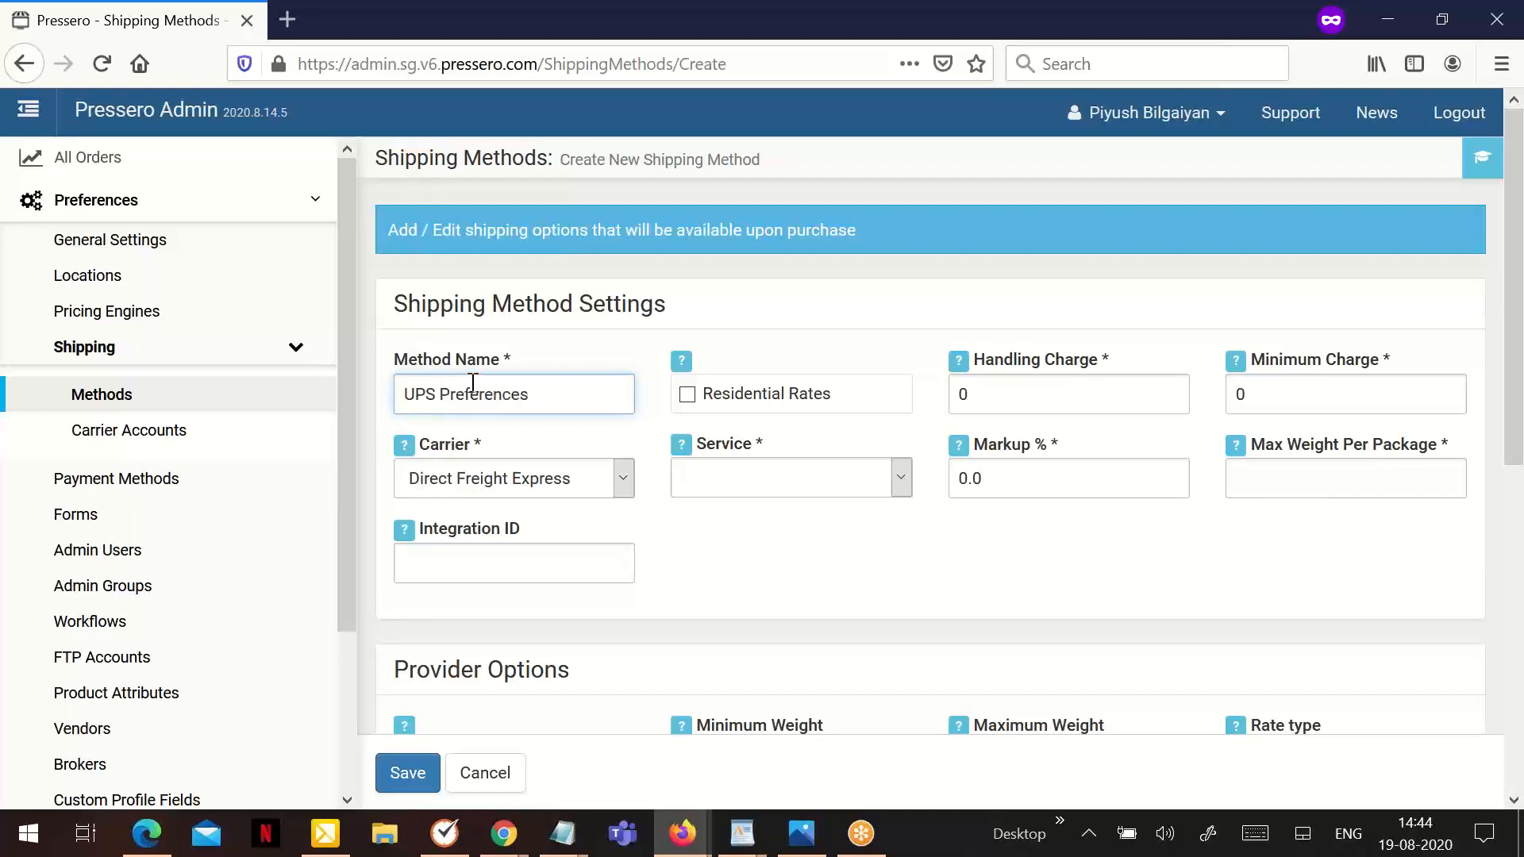
- Set the carrier to UPS V2 and the service to UPS Ground
left_click(514, 480)
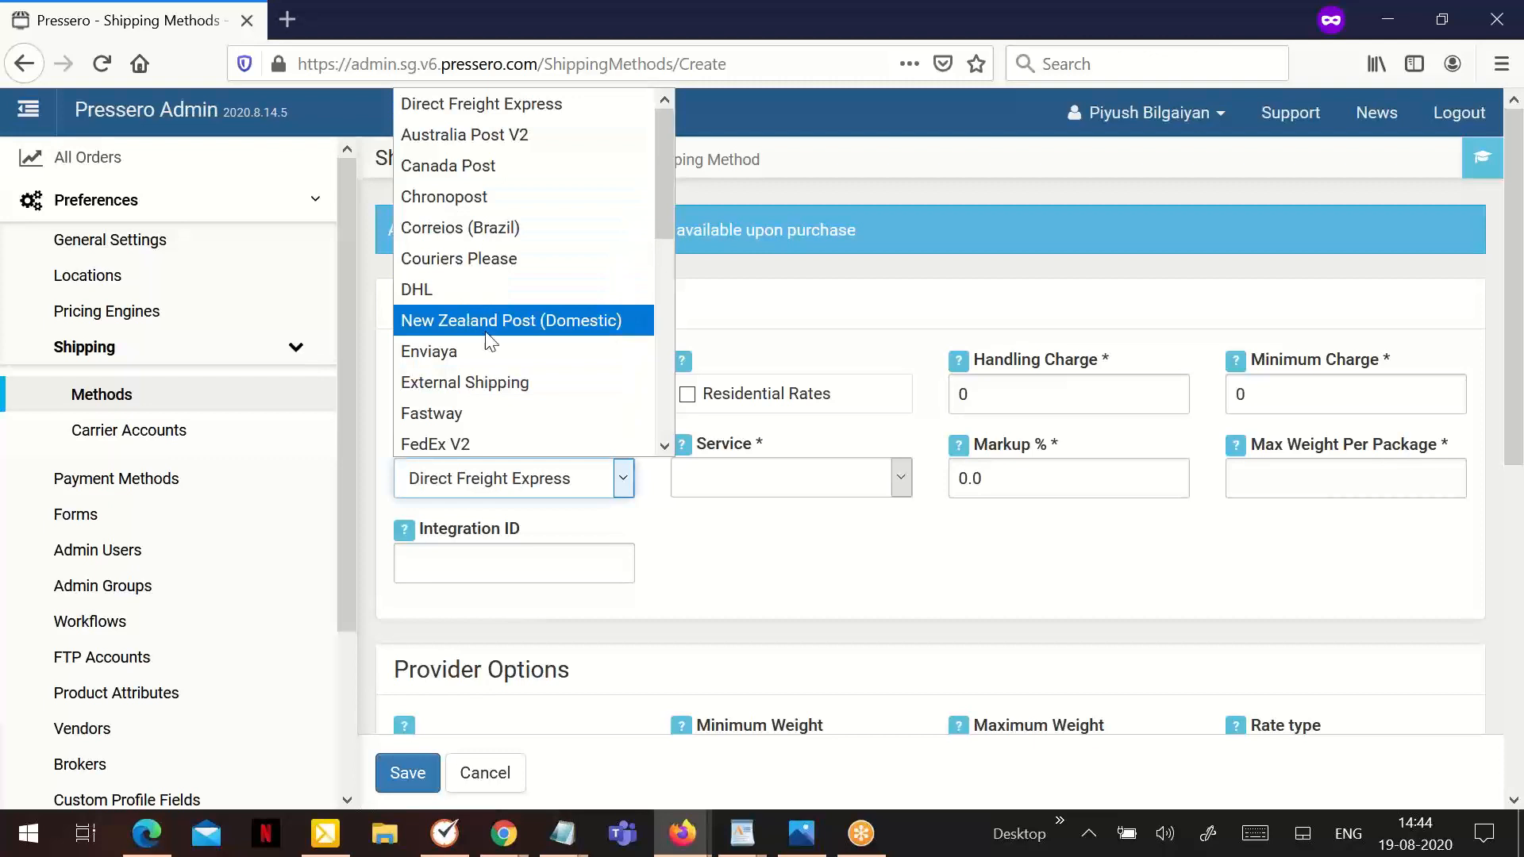
scroll(488, 345, "down", 5)
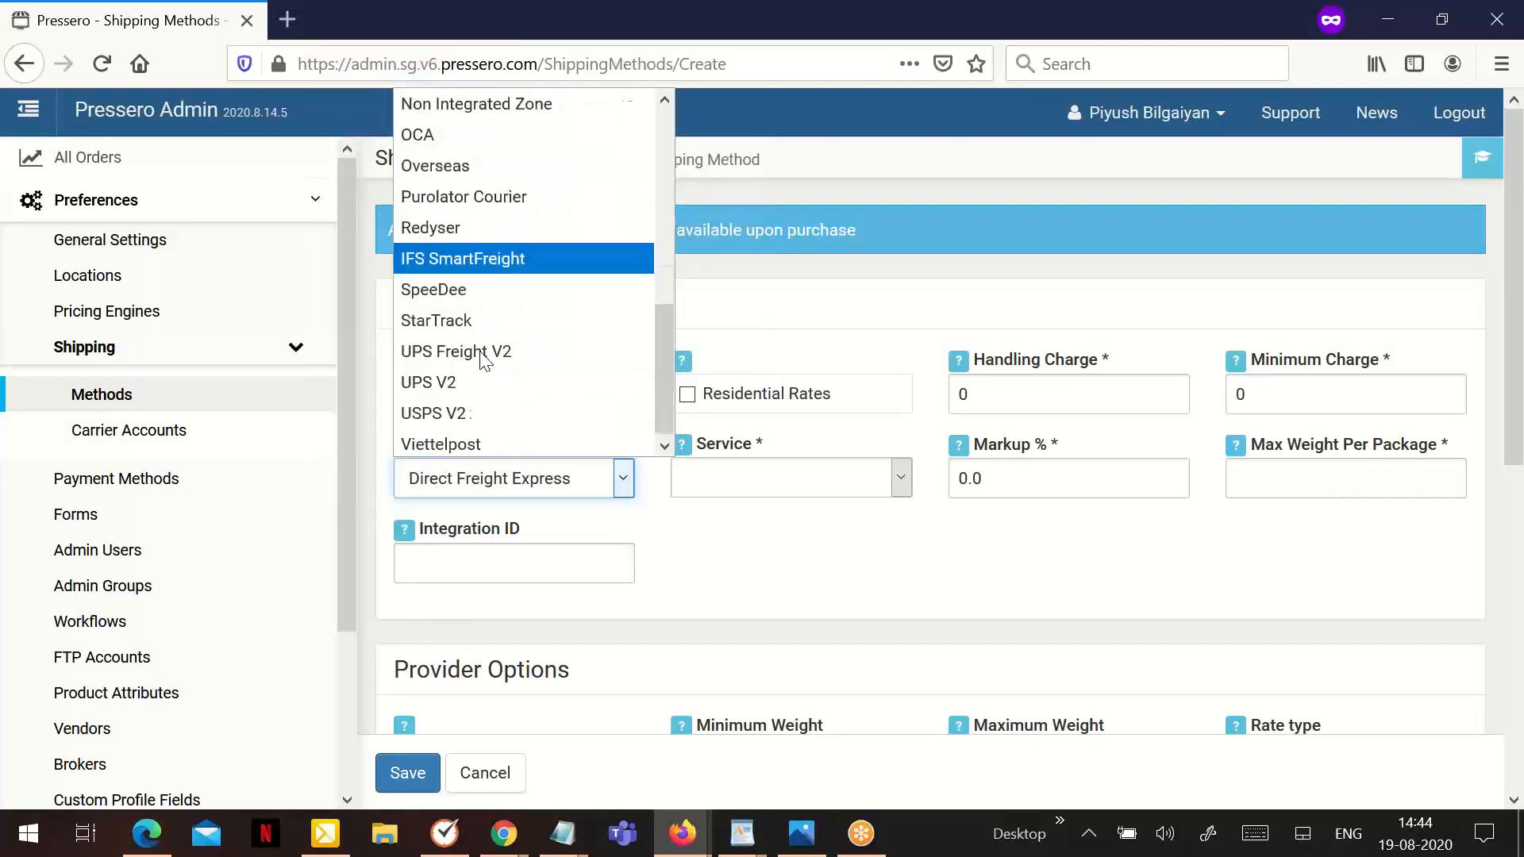
left_click(480, 381)
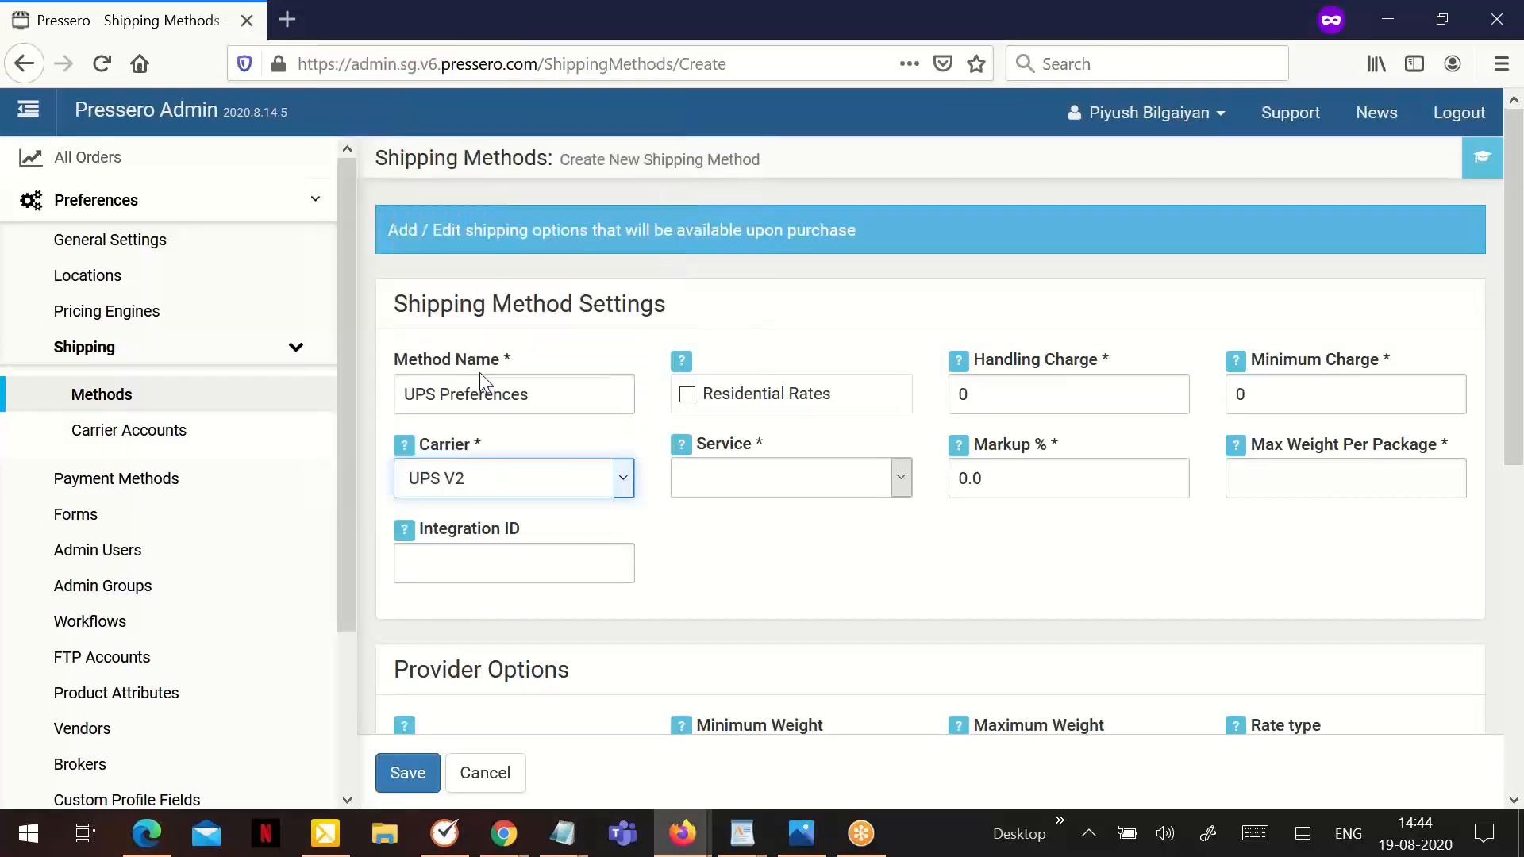
left_click(729, 481)
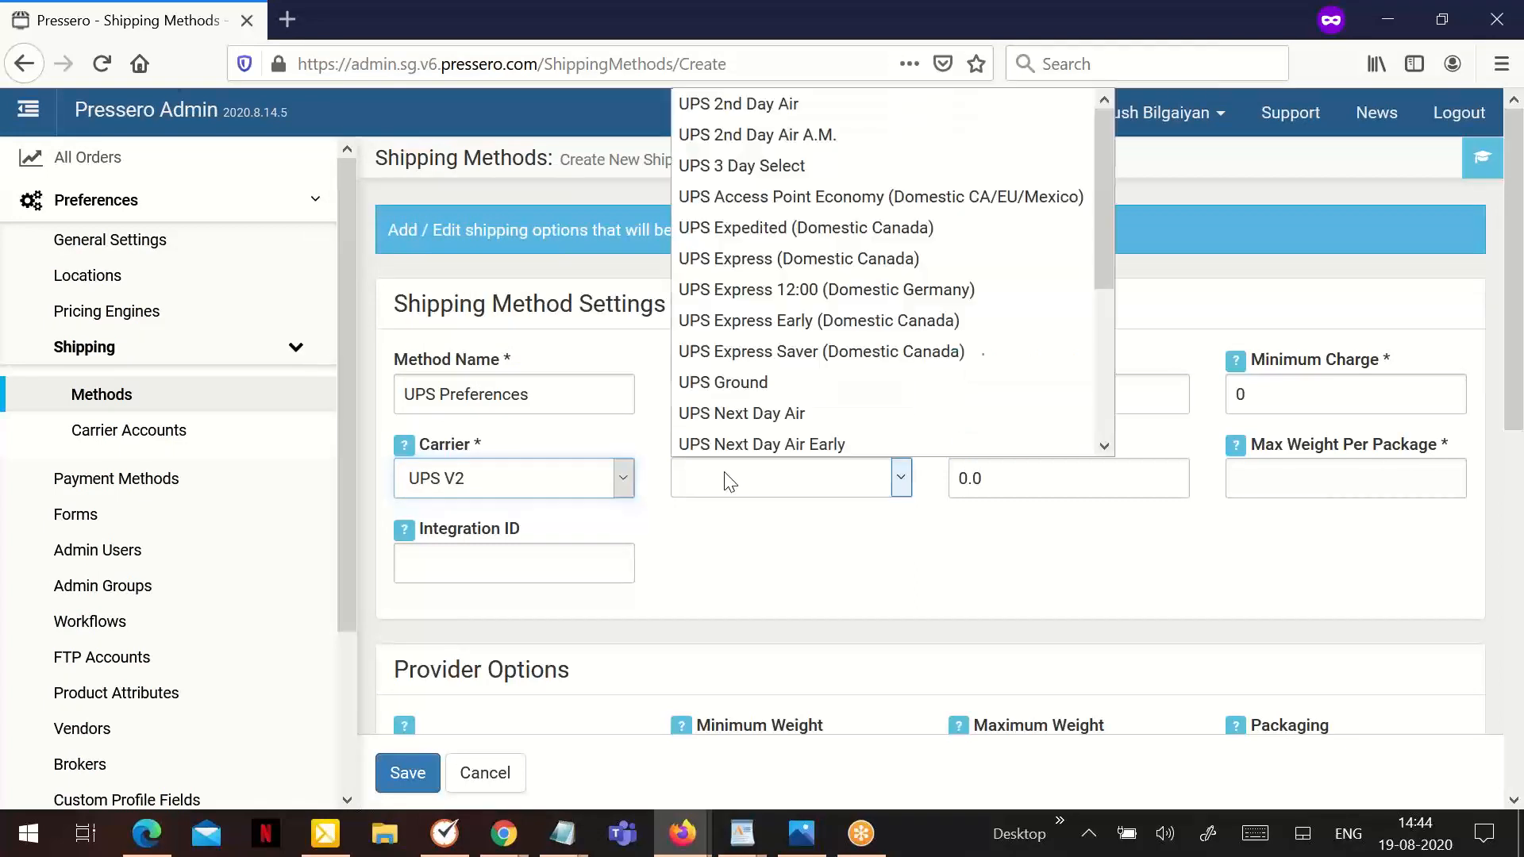
left_click(746, 367)
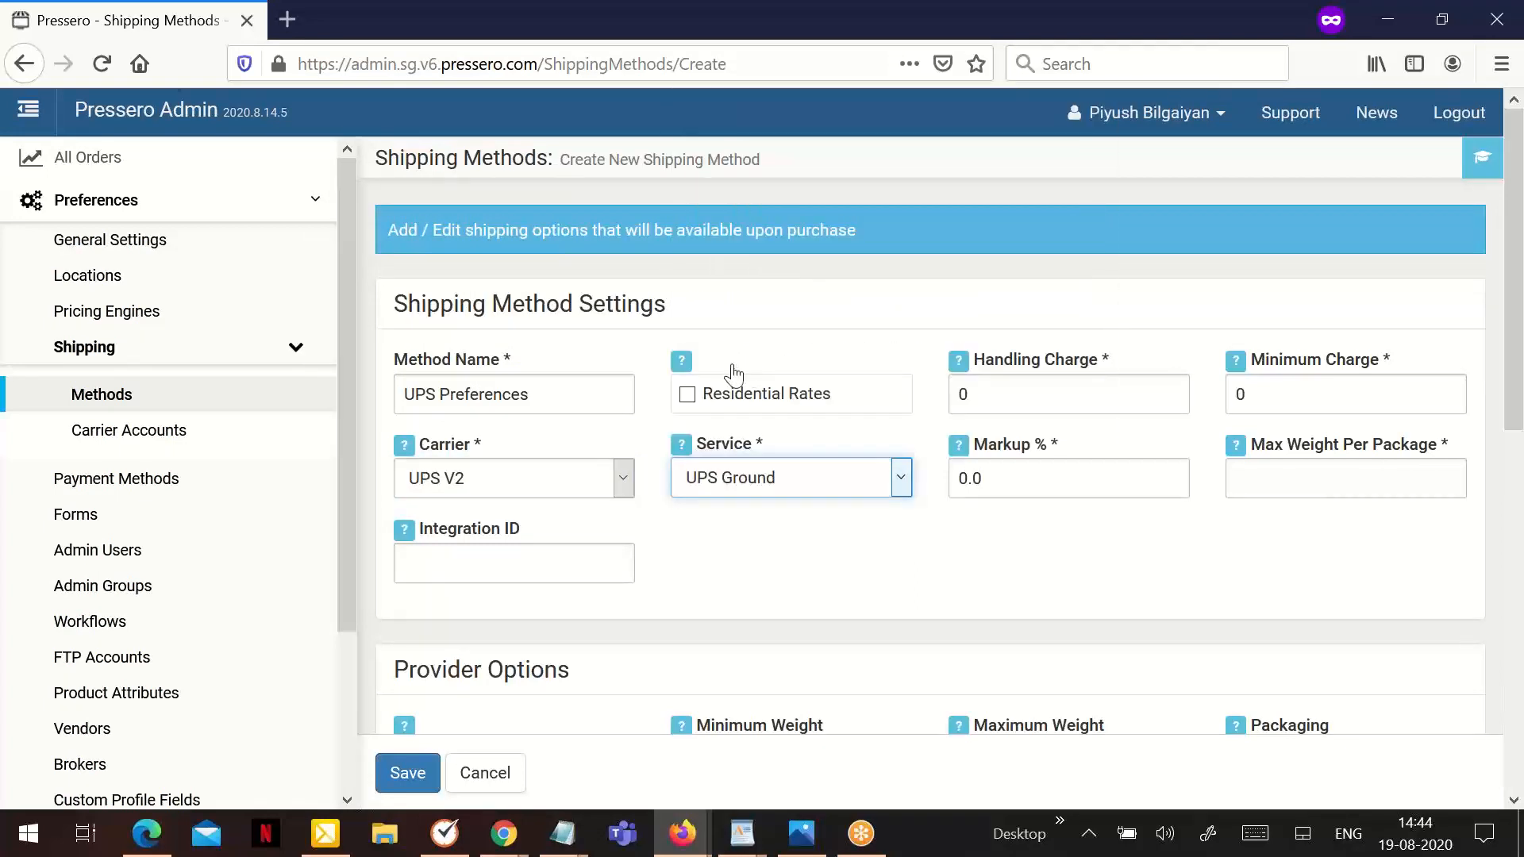
- Enable residential rates and set the method's handling charge to 8 and markup to 9%
left_click(744, 399)
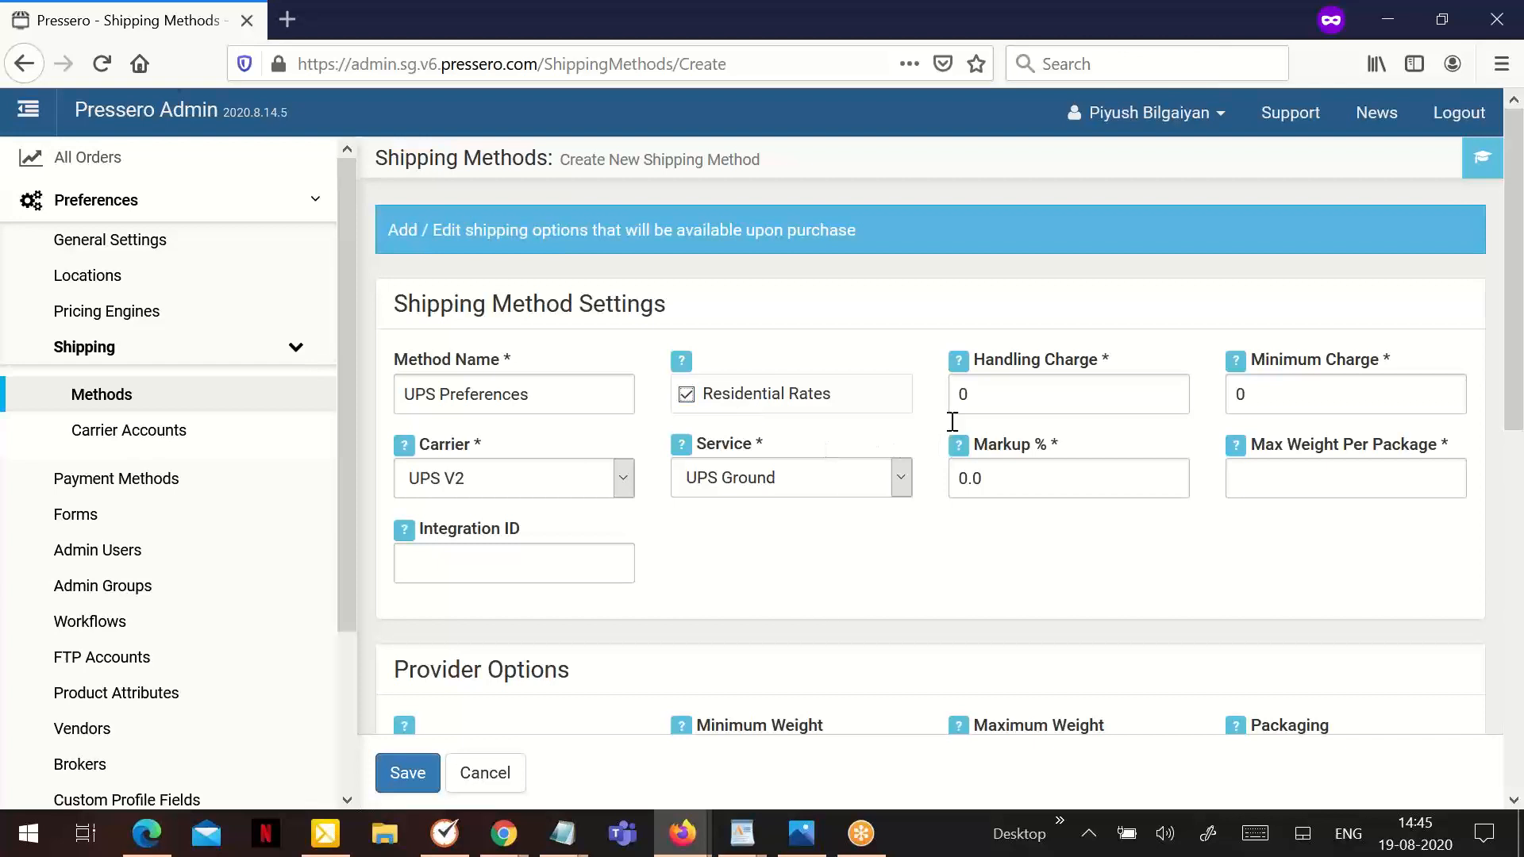
left_click(999, 392)
type("8")
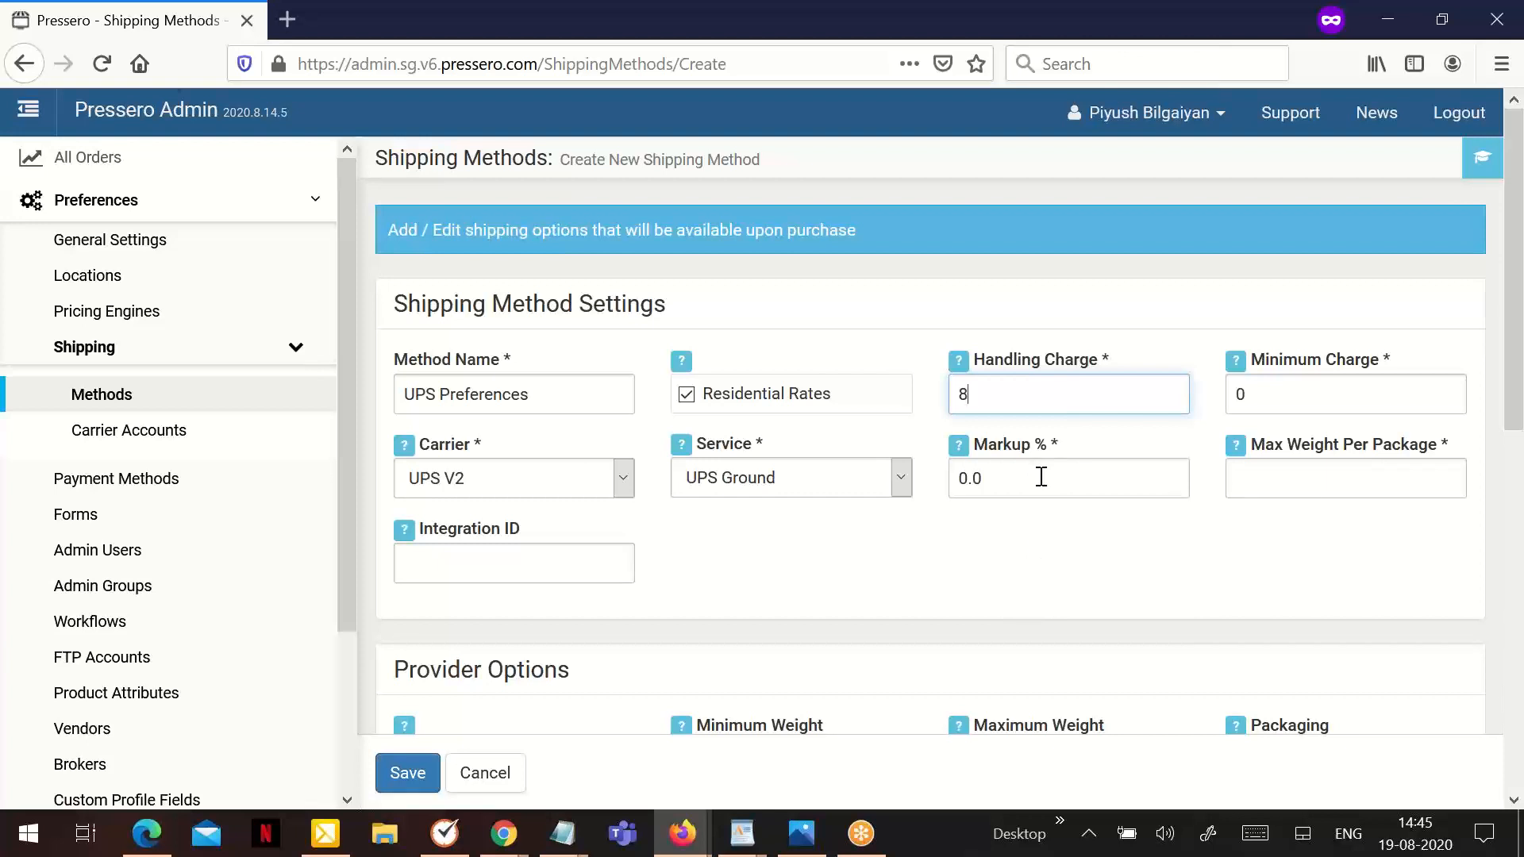
left_click_drag(1040, 477, 927, 482)
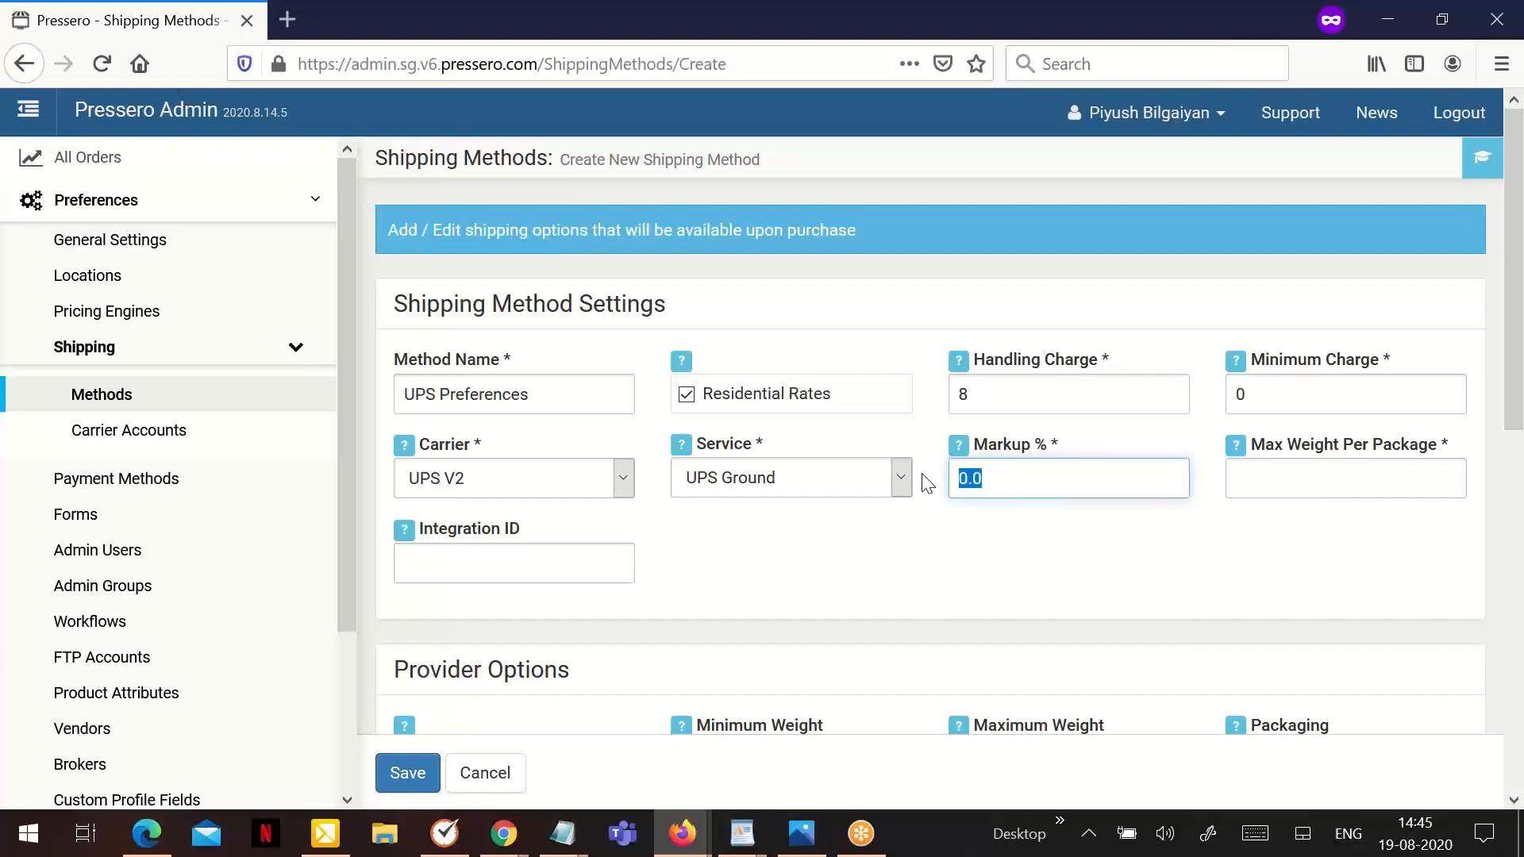
type("9")
- Set the method's minimum charge to 10 and its maximum weight per package to 70
left_click(1282, 400)
left_click_drag(1283, 400, 1212, 396)
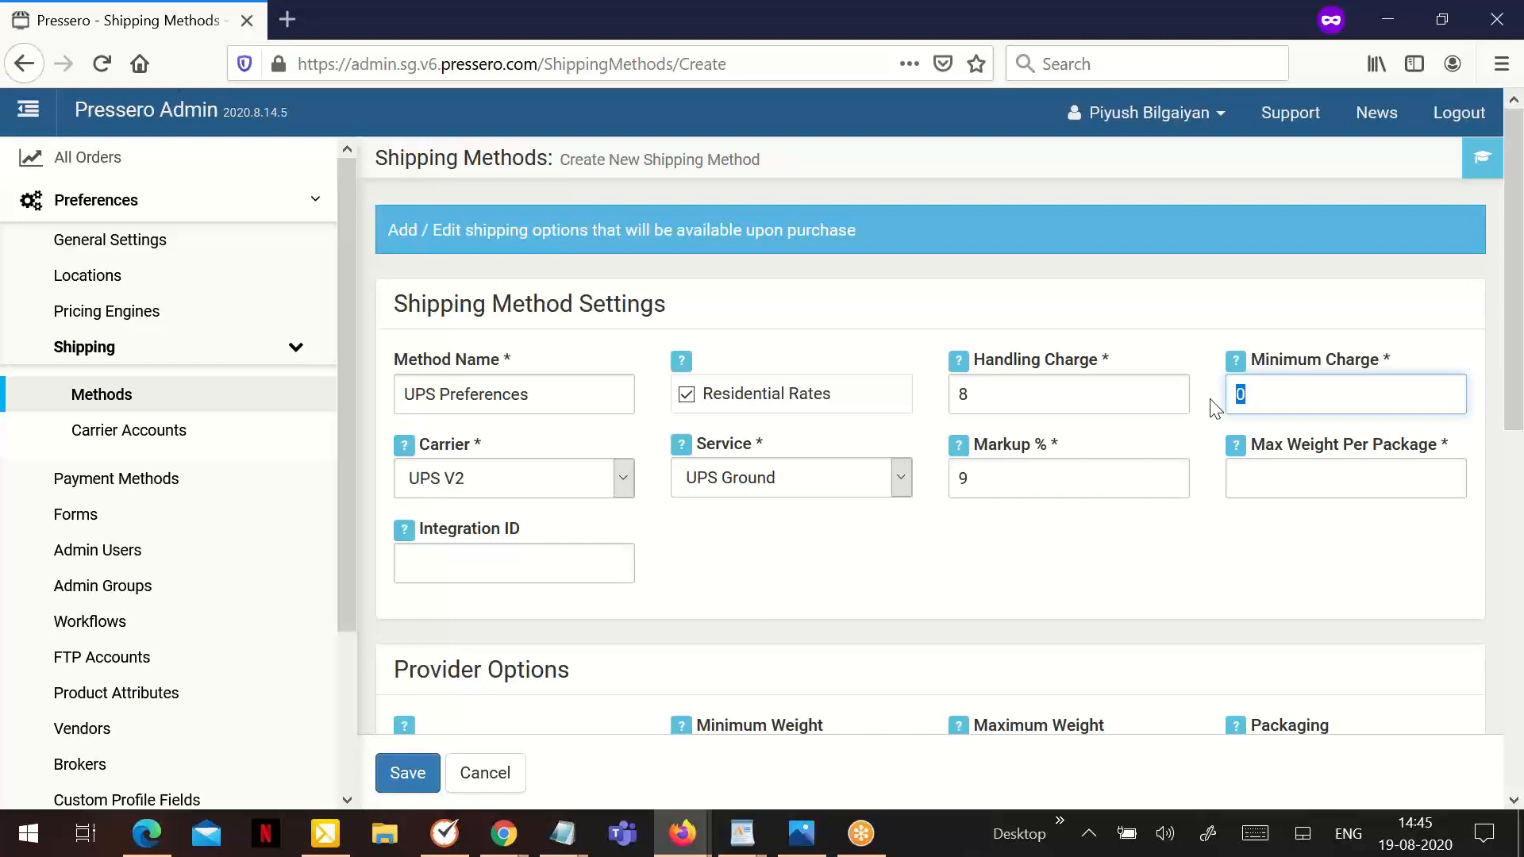
type("10")
left_click(1295, 472)
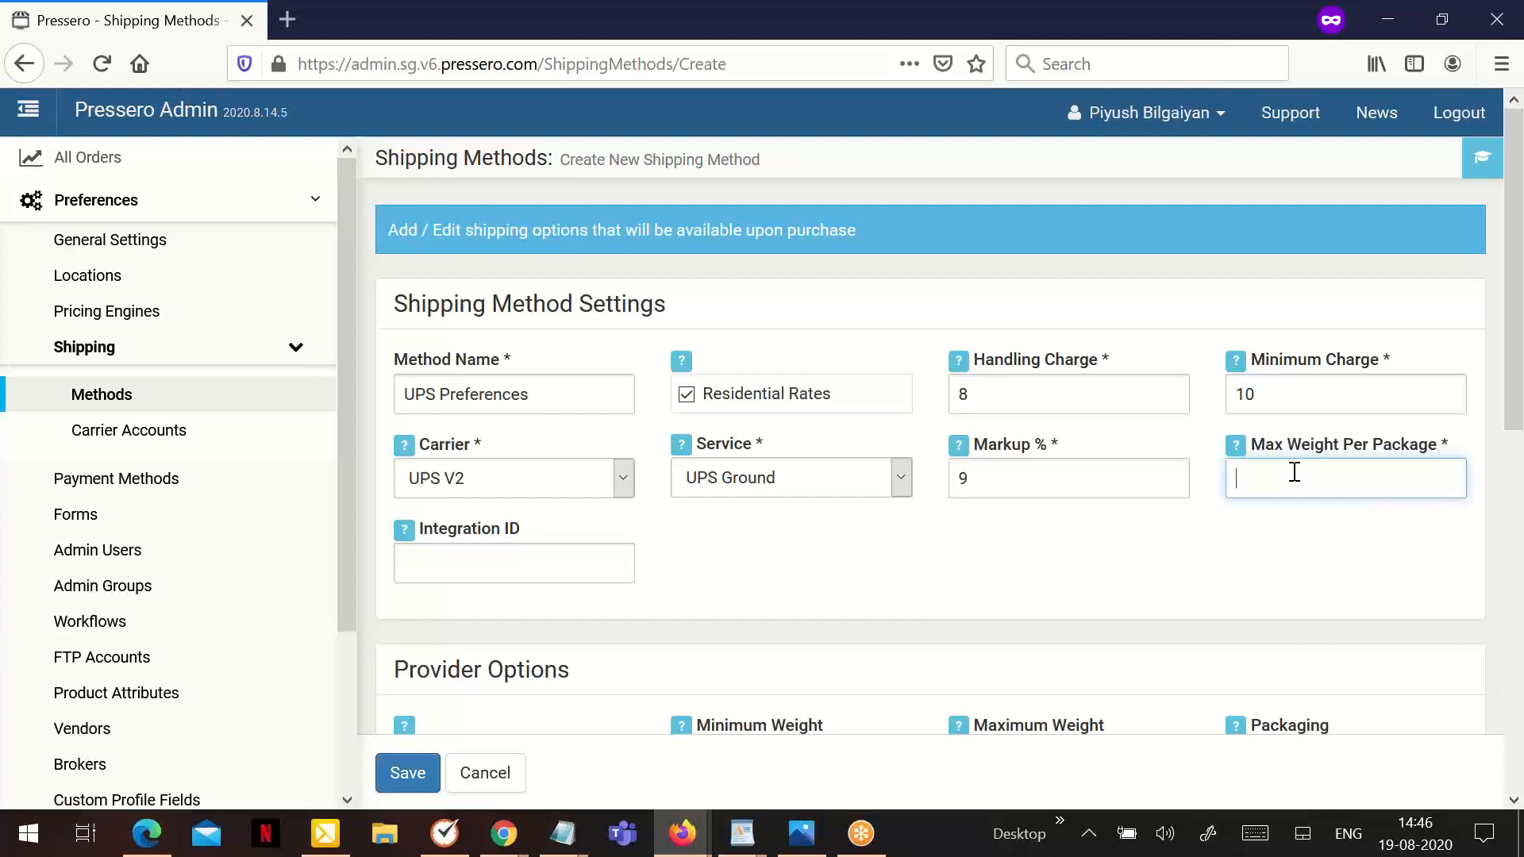
type("70")
- In the provider options, add insurance and set the minimum weight to 1 and the maximum weight to 10
scroll(1055, 540, "down", 3)
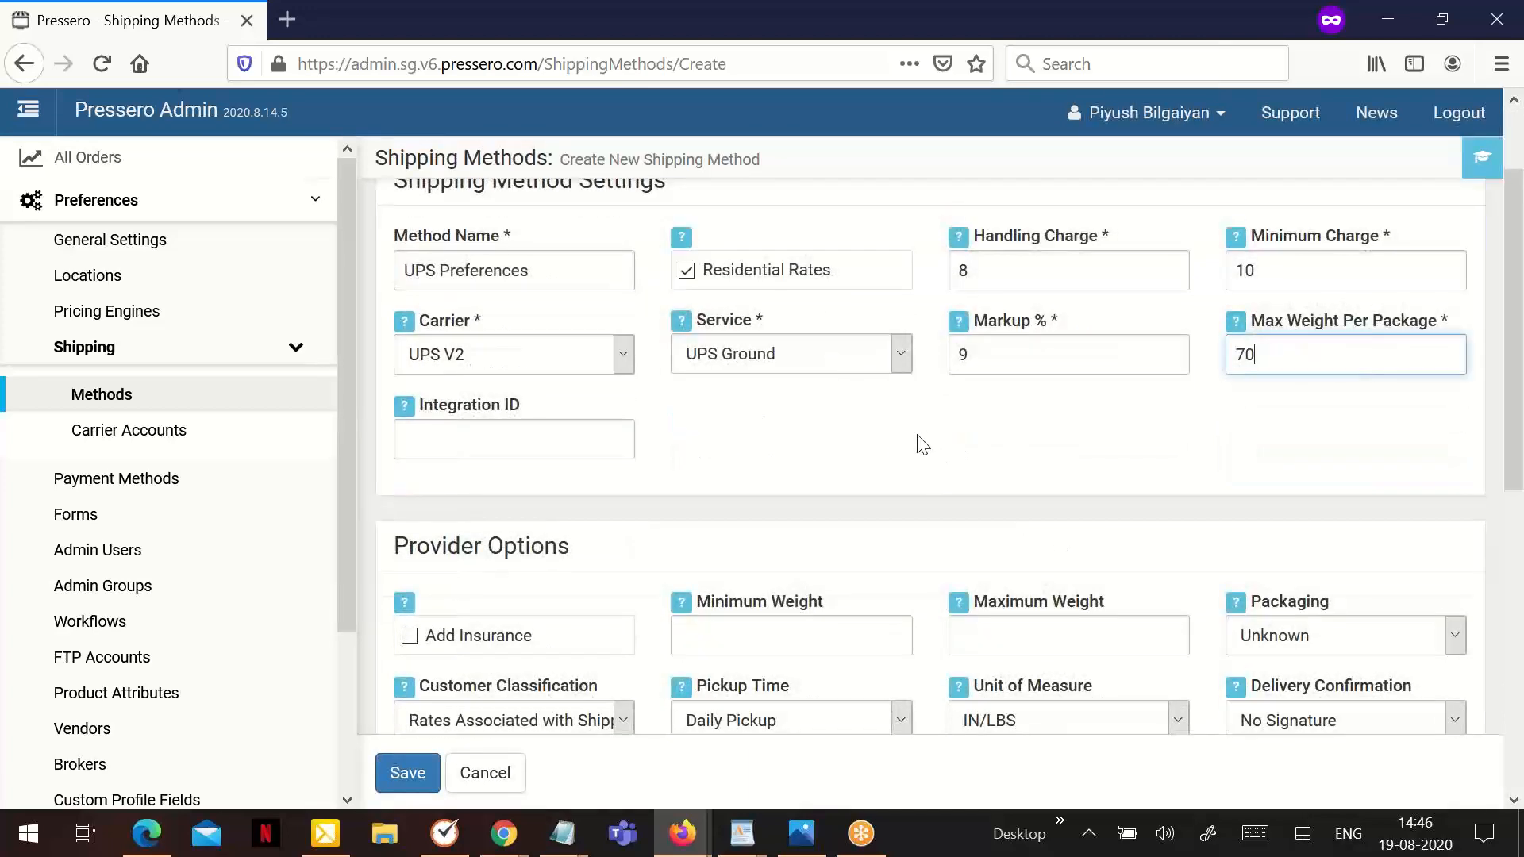
scroll(595, 313, "up", 3)
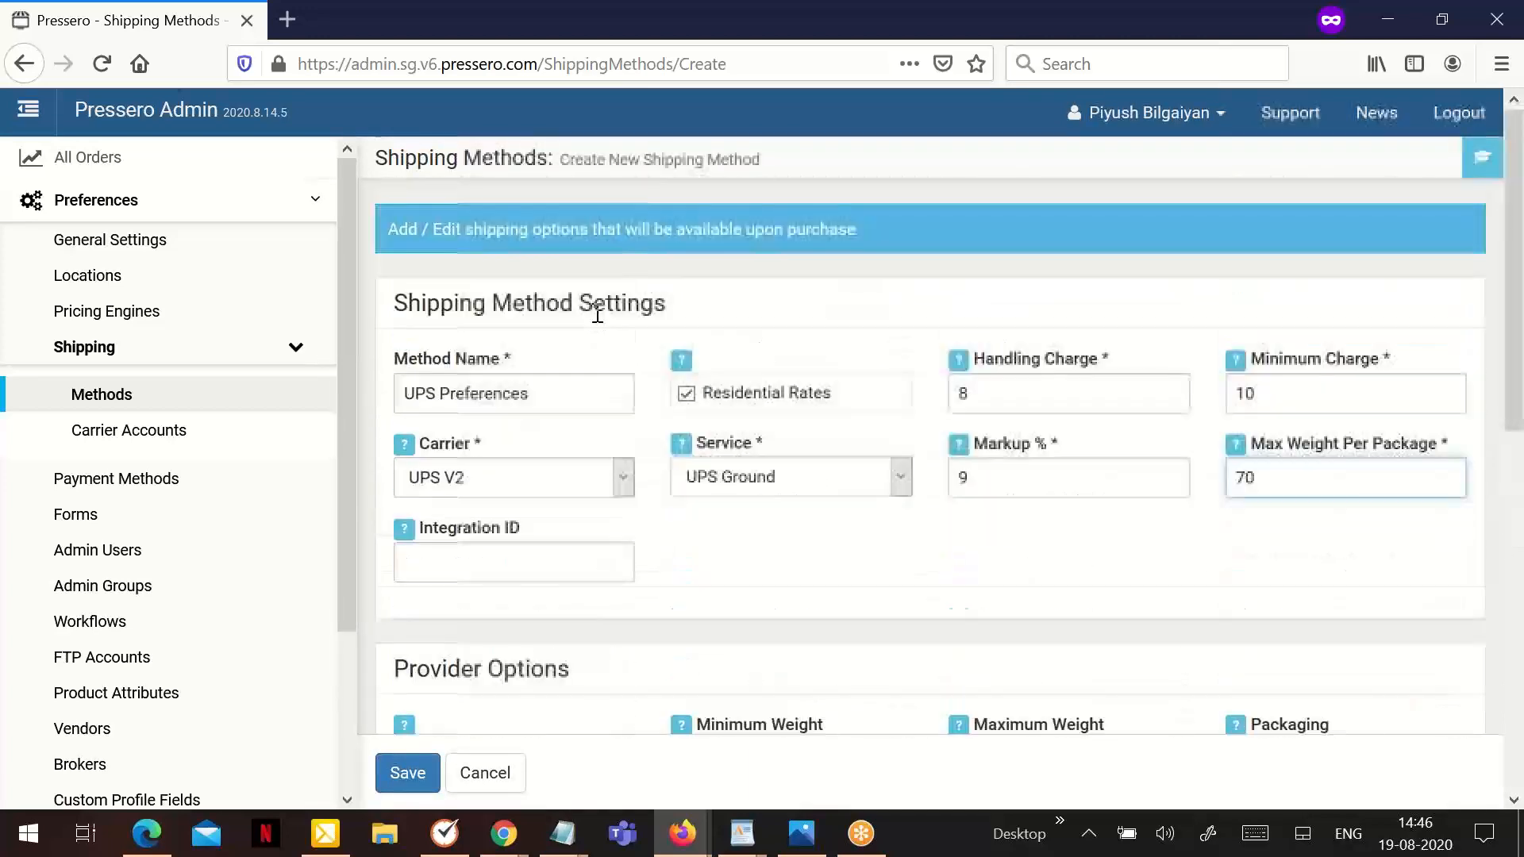
scroll(659, 397, "down", 3)
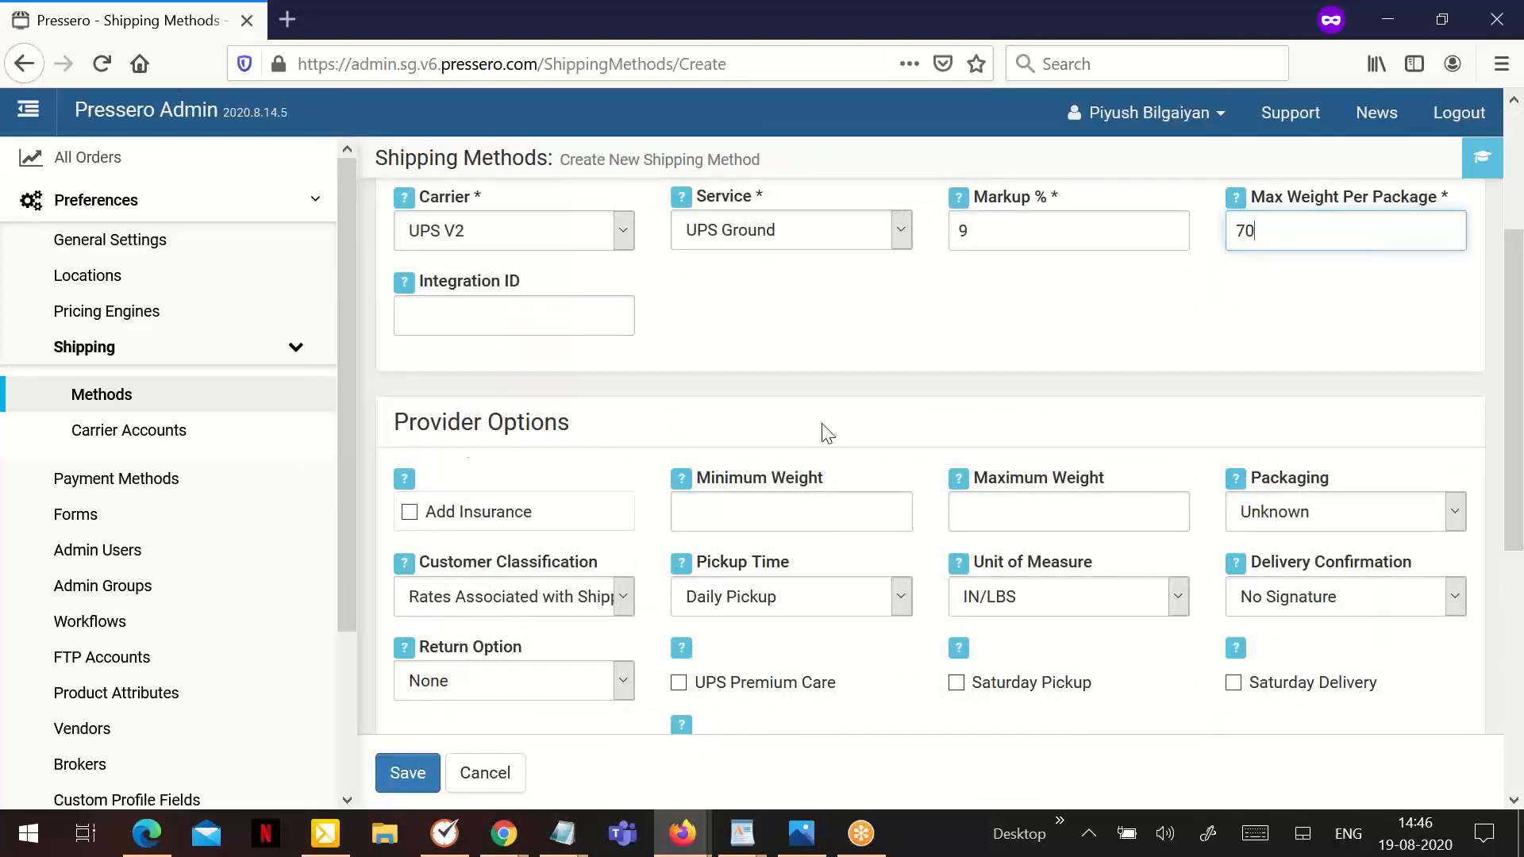
scroll(998, 498, "down", 3)
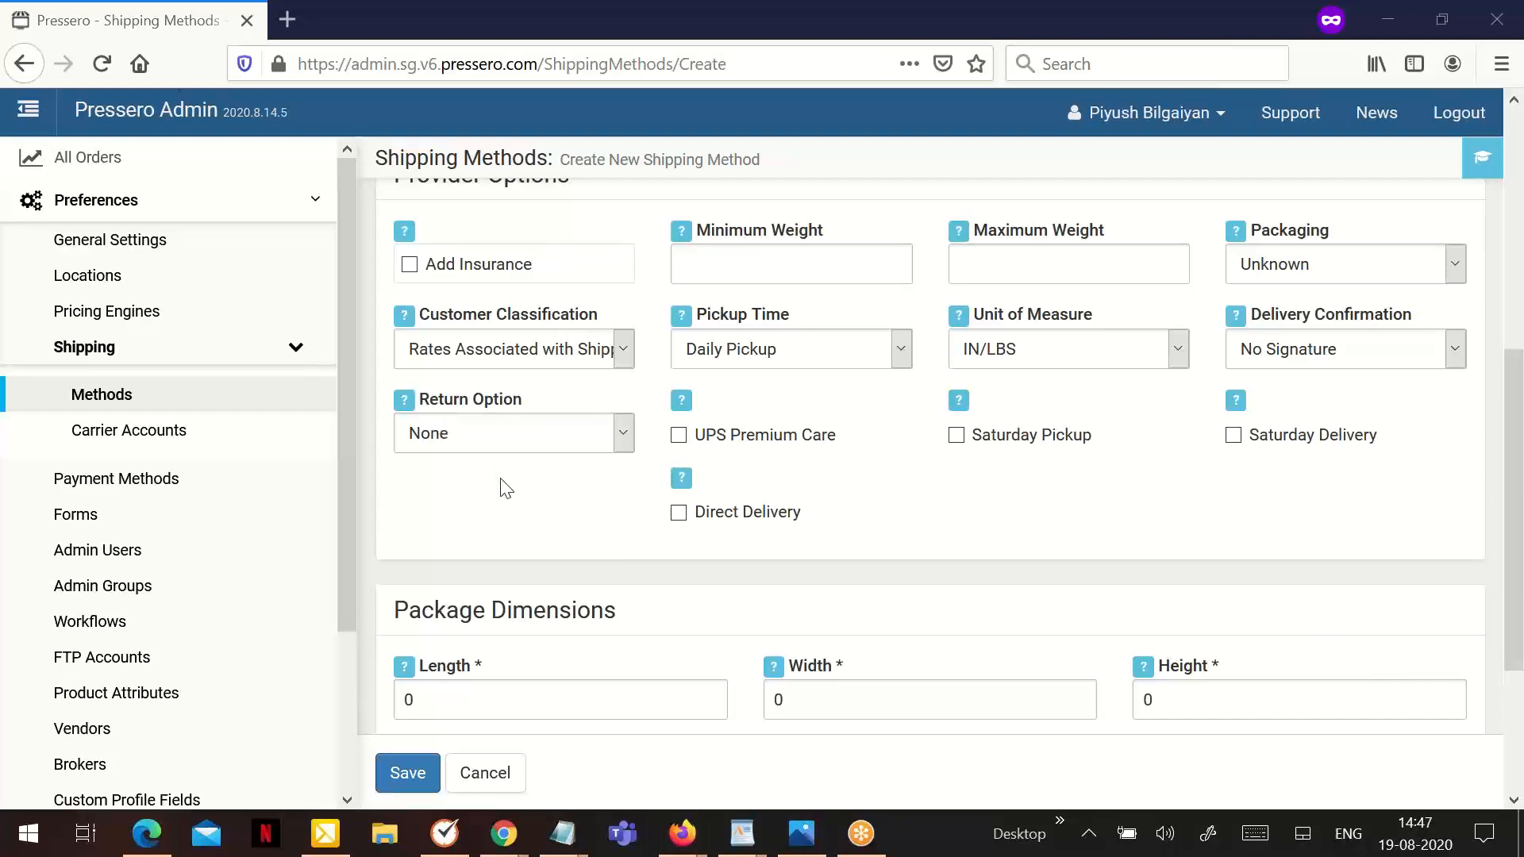
scroll(506, 488, "up", 3)
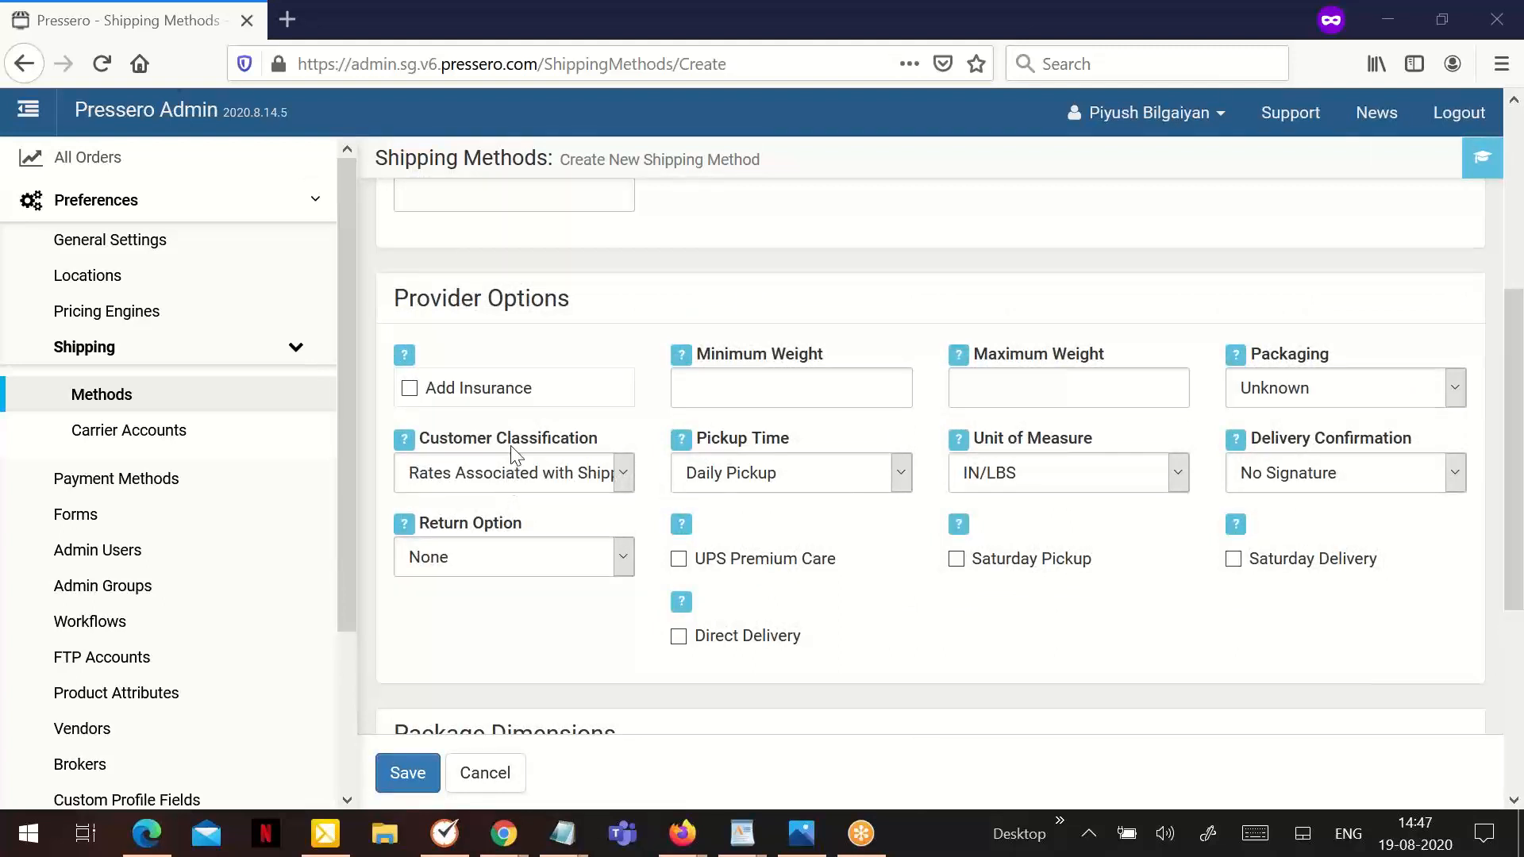
left_click(478, 407)
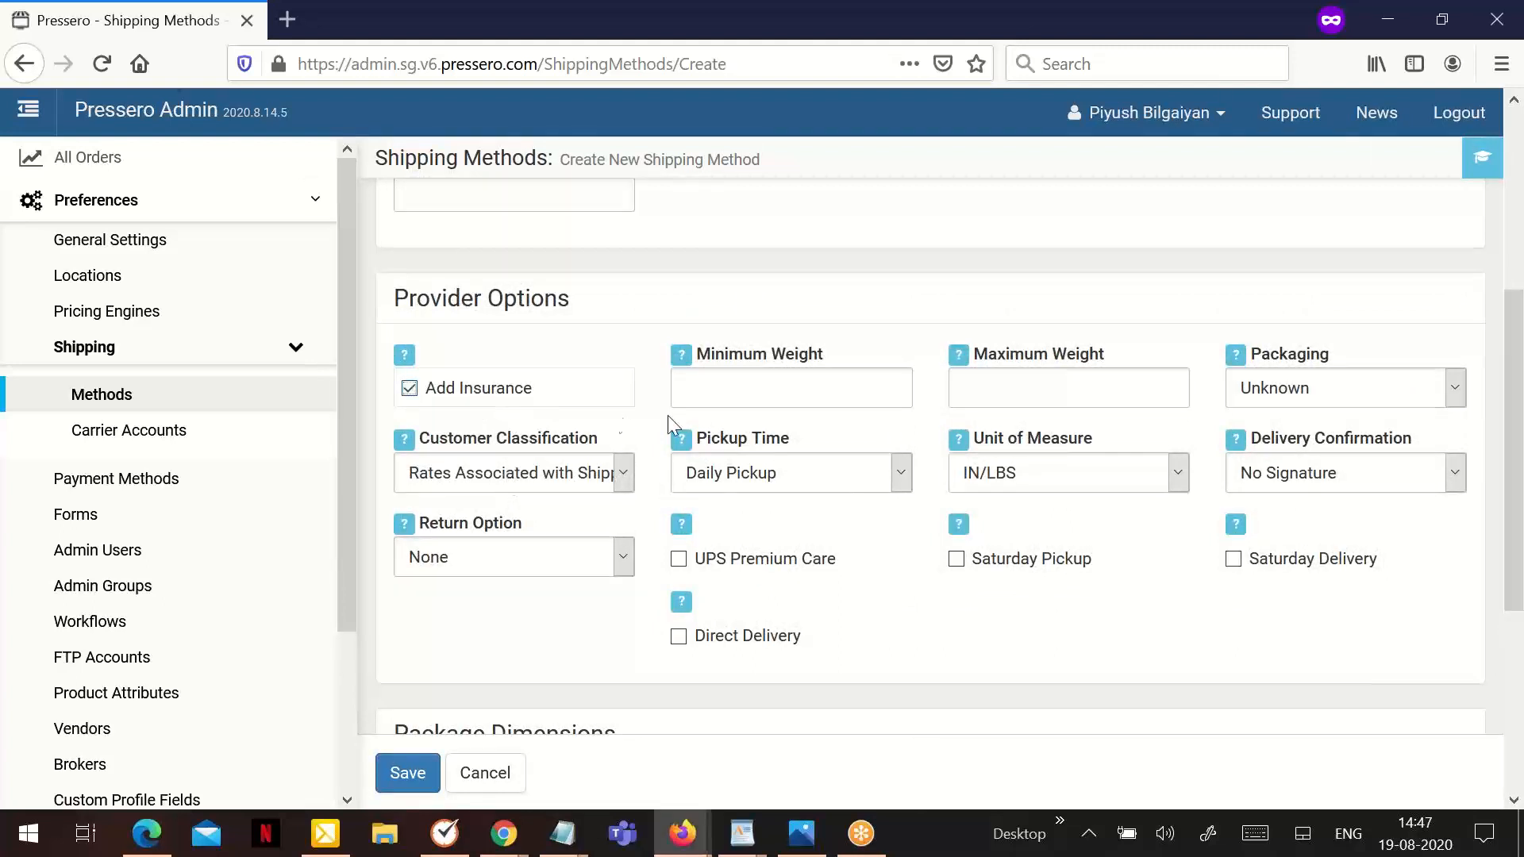
left_click(719, 397)
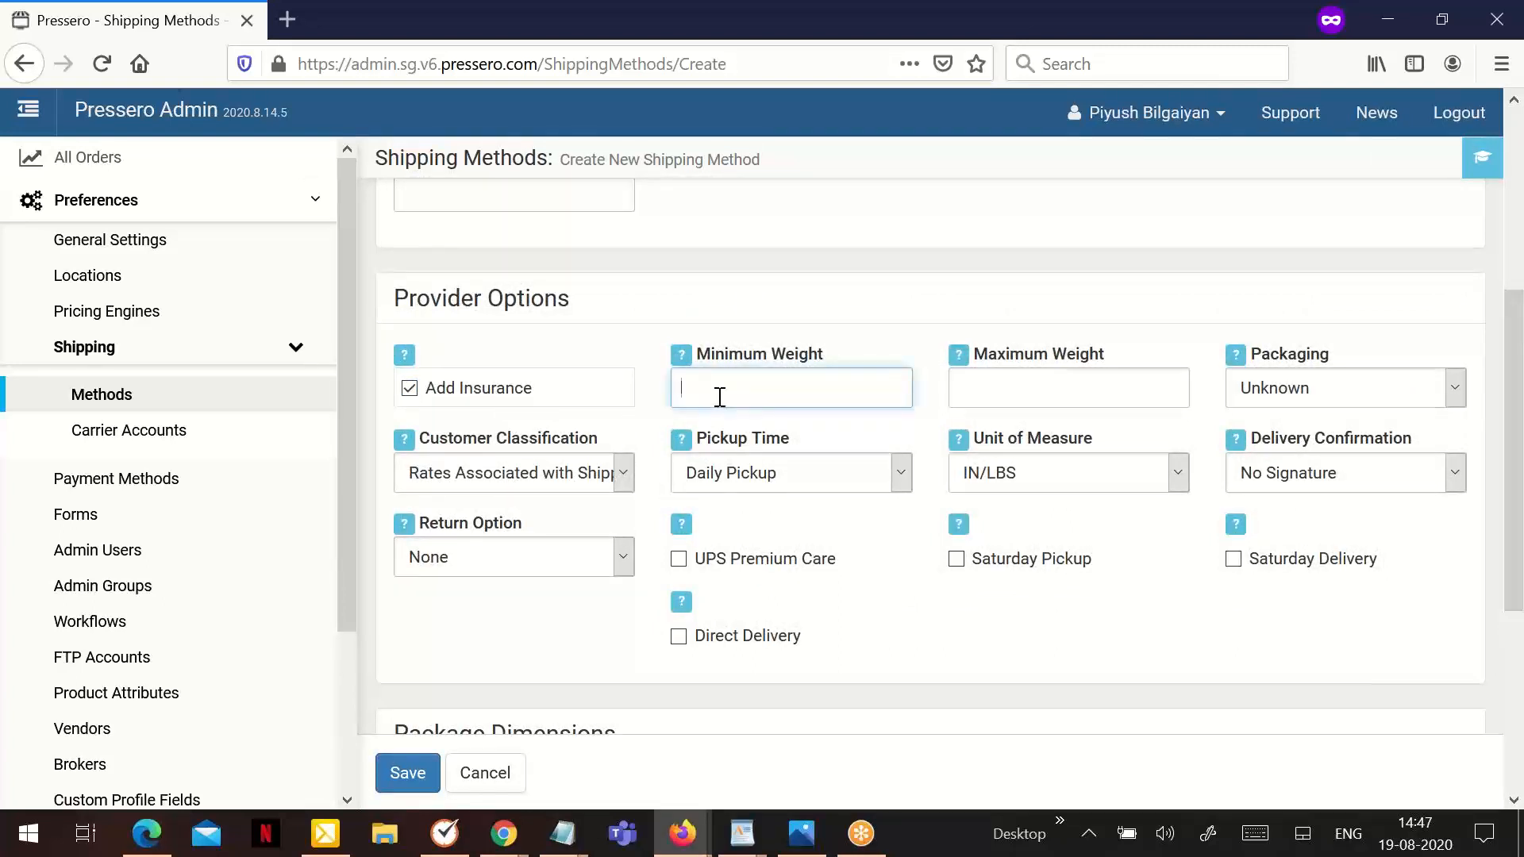
type("1")
left_click(1042, 395)
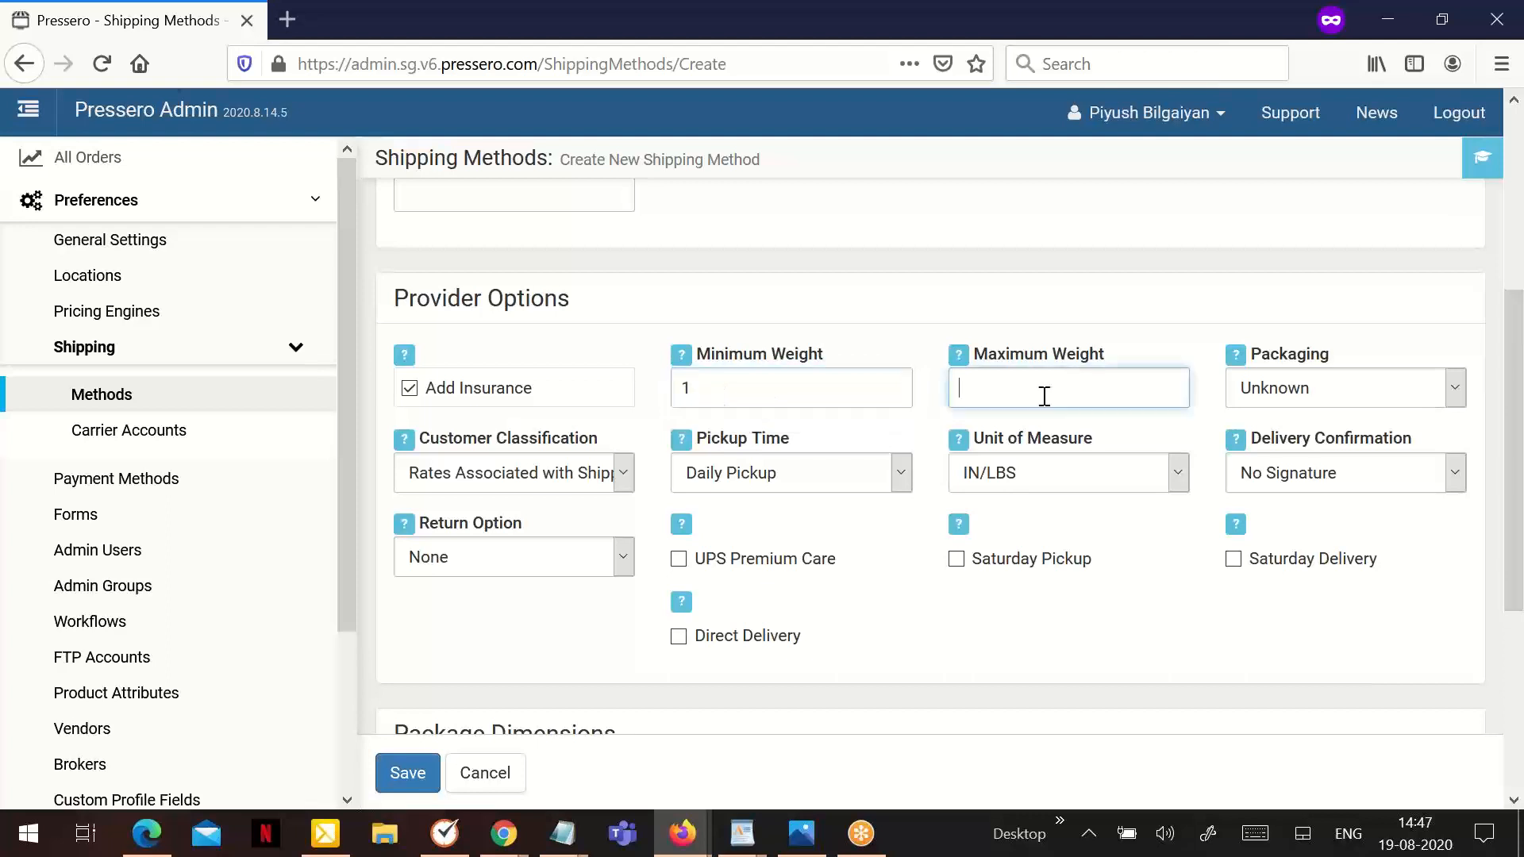
type("10")
left_click(1086, 266)
- Review the provider option choices for packaging, pickup time, unit of measure and delivery confirmation
scroll(1054, 299, "up", 2)
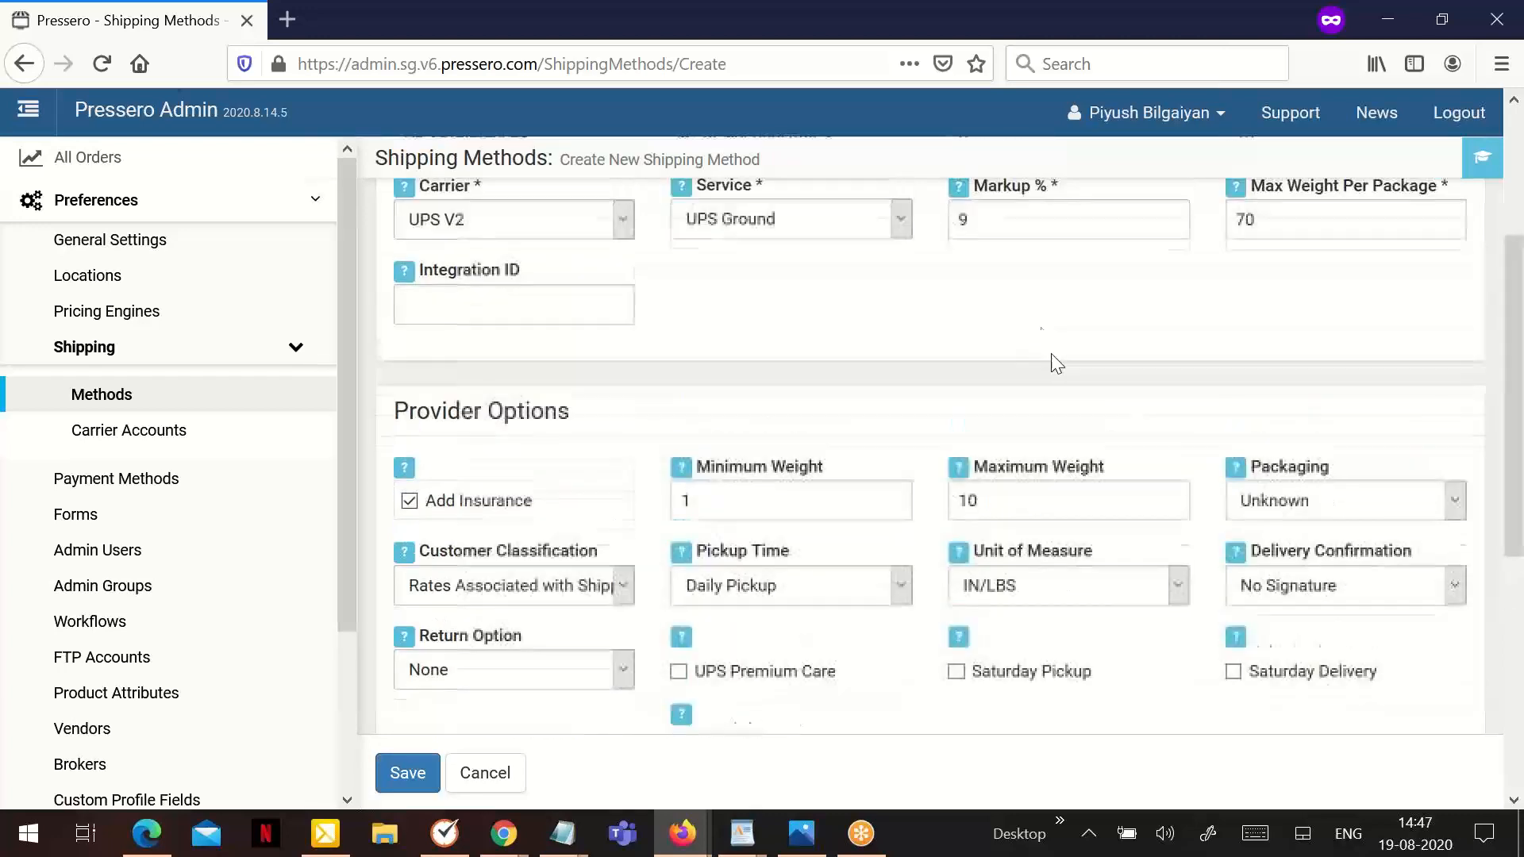
scroll(840, 378, "up", 2)
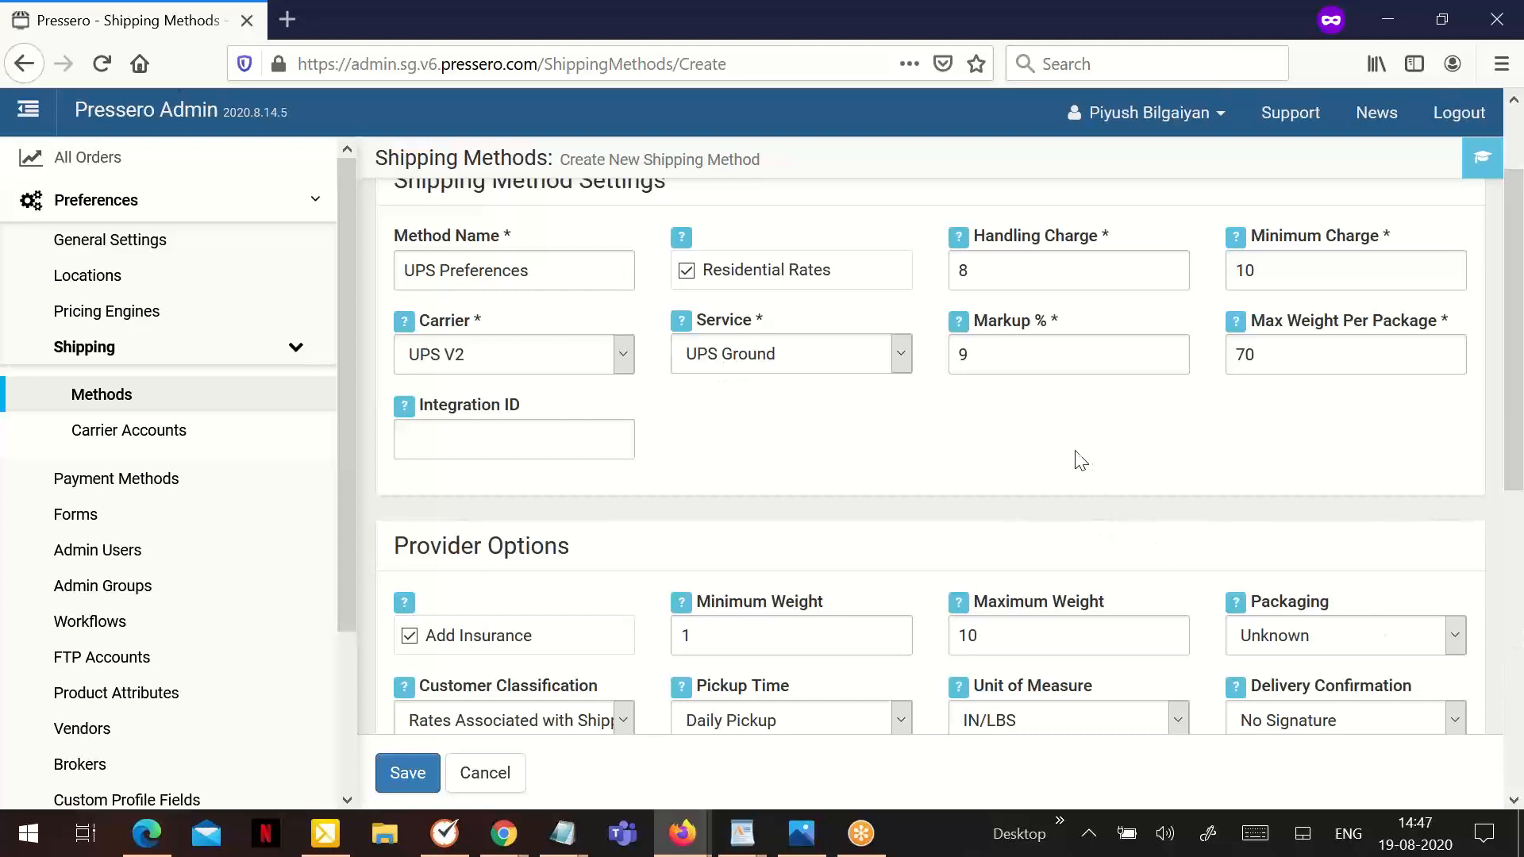
left_click(1268, 639)
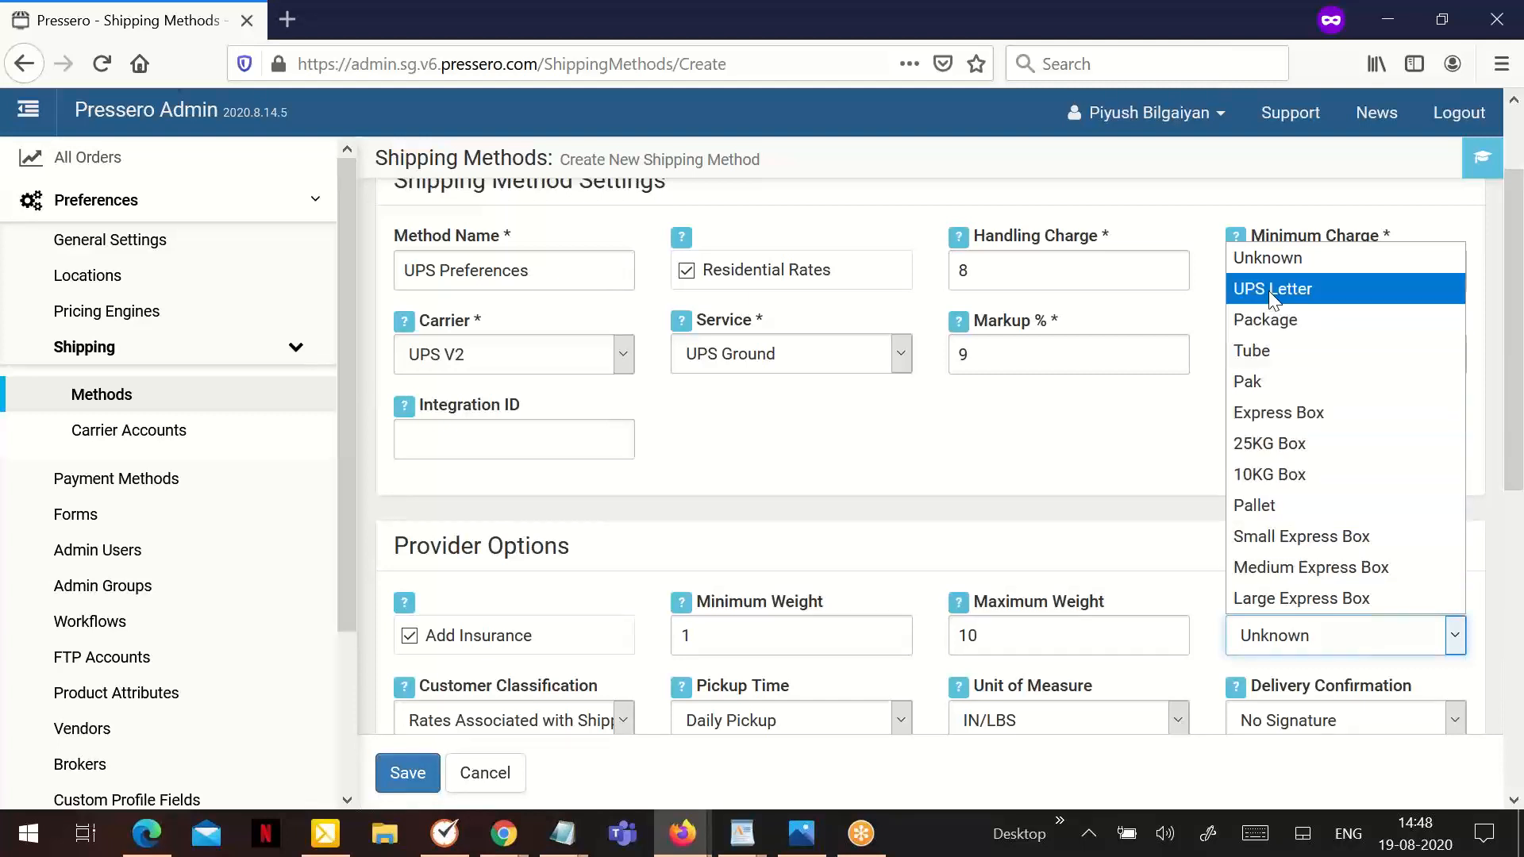
left_click(1263, 270)
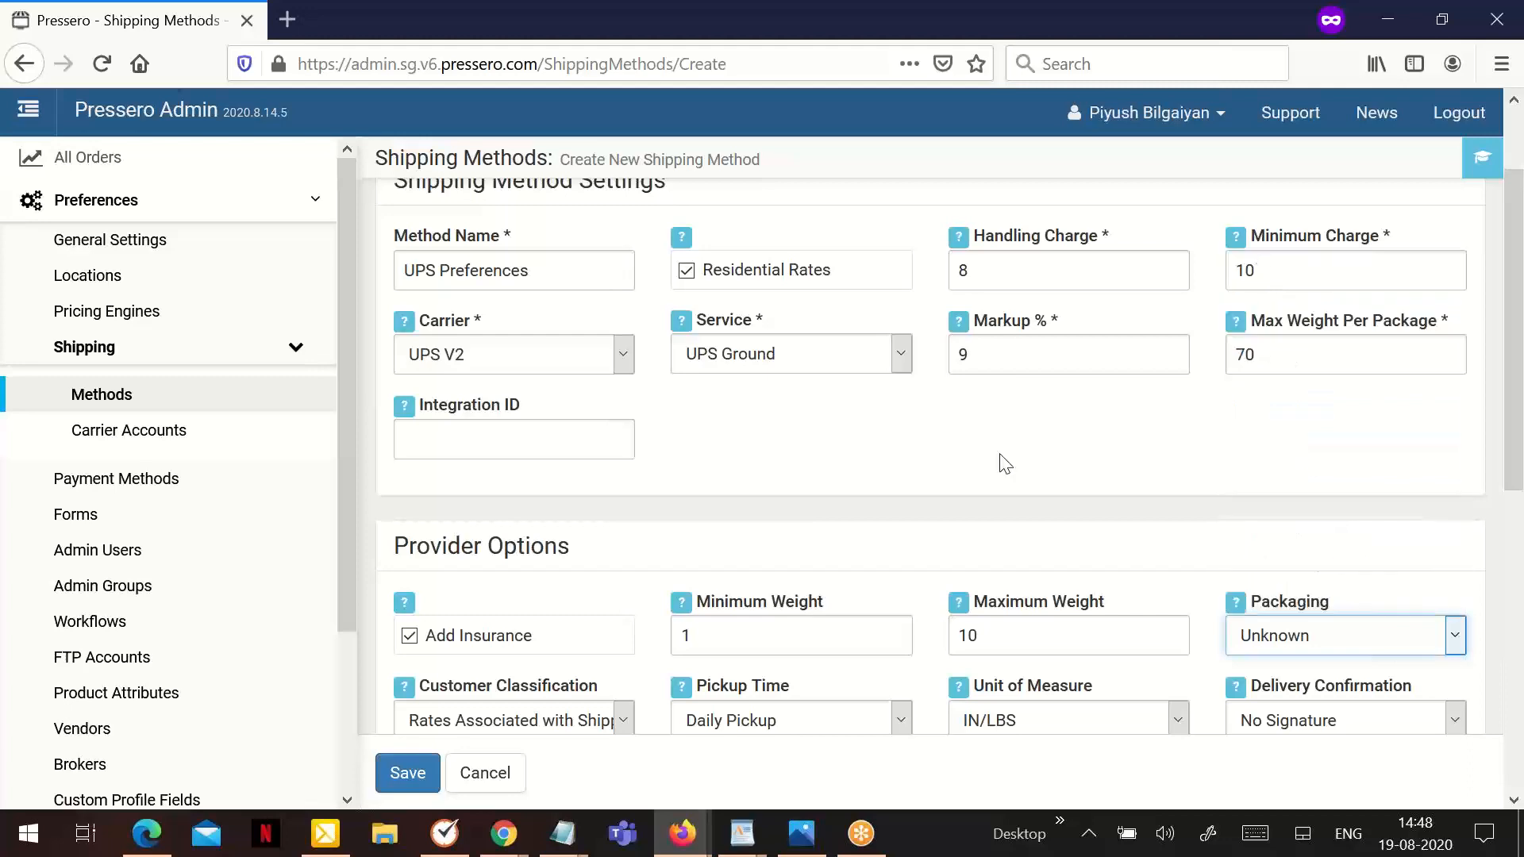
scroll(998, 470, "down", 2)
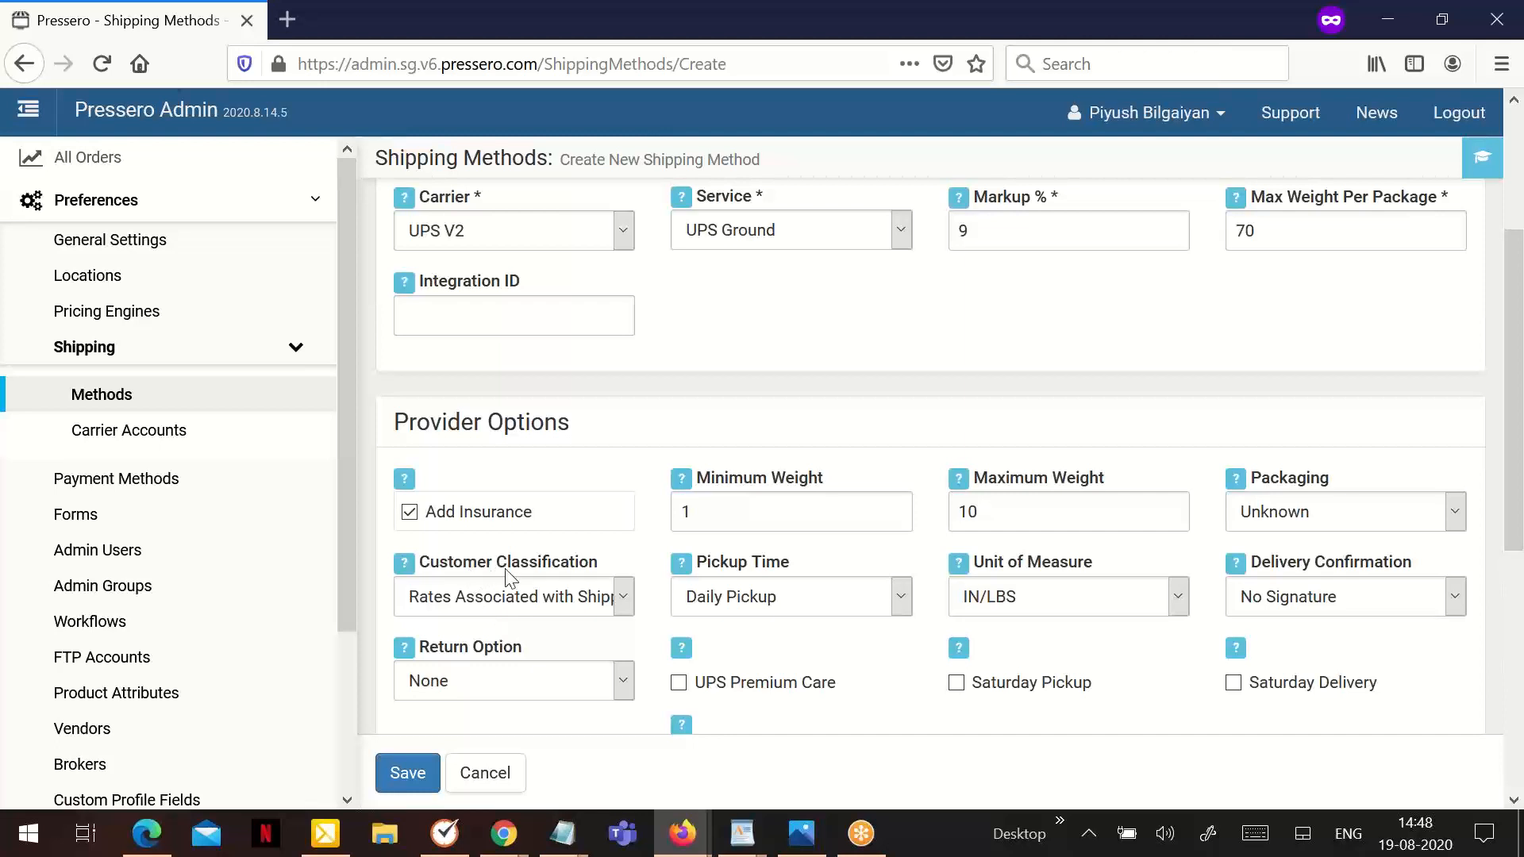
left_click(760, 601)
left_click(1034, 594)
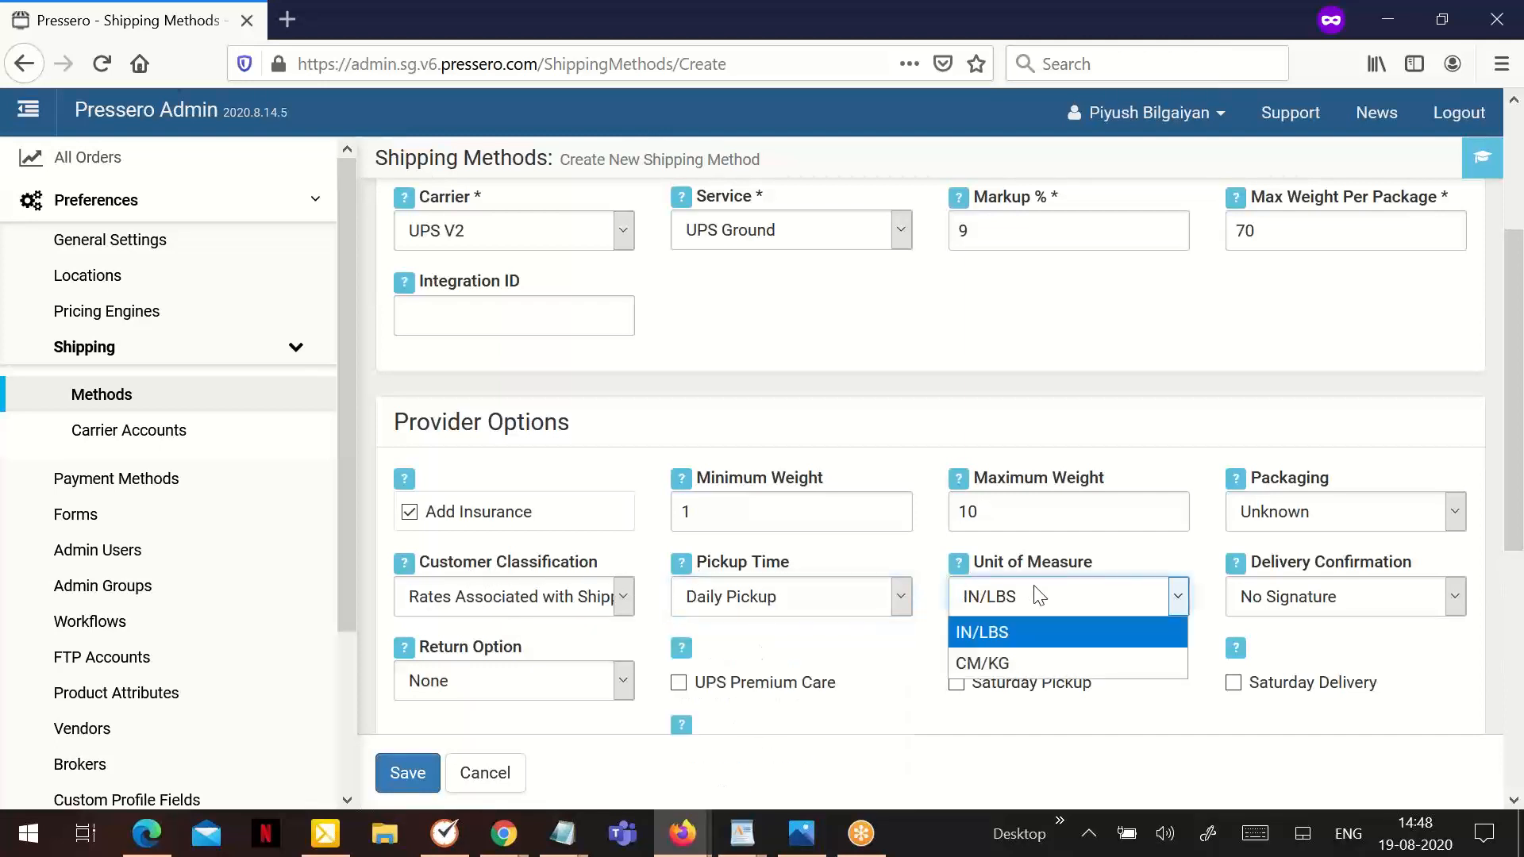
left_click(1038, 595)
left_click(1287, 597)
left_click(1287, 597)
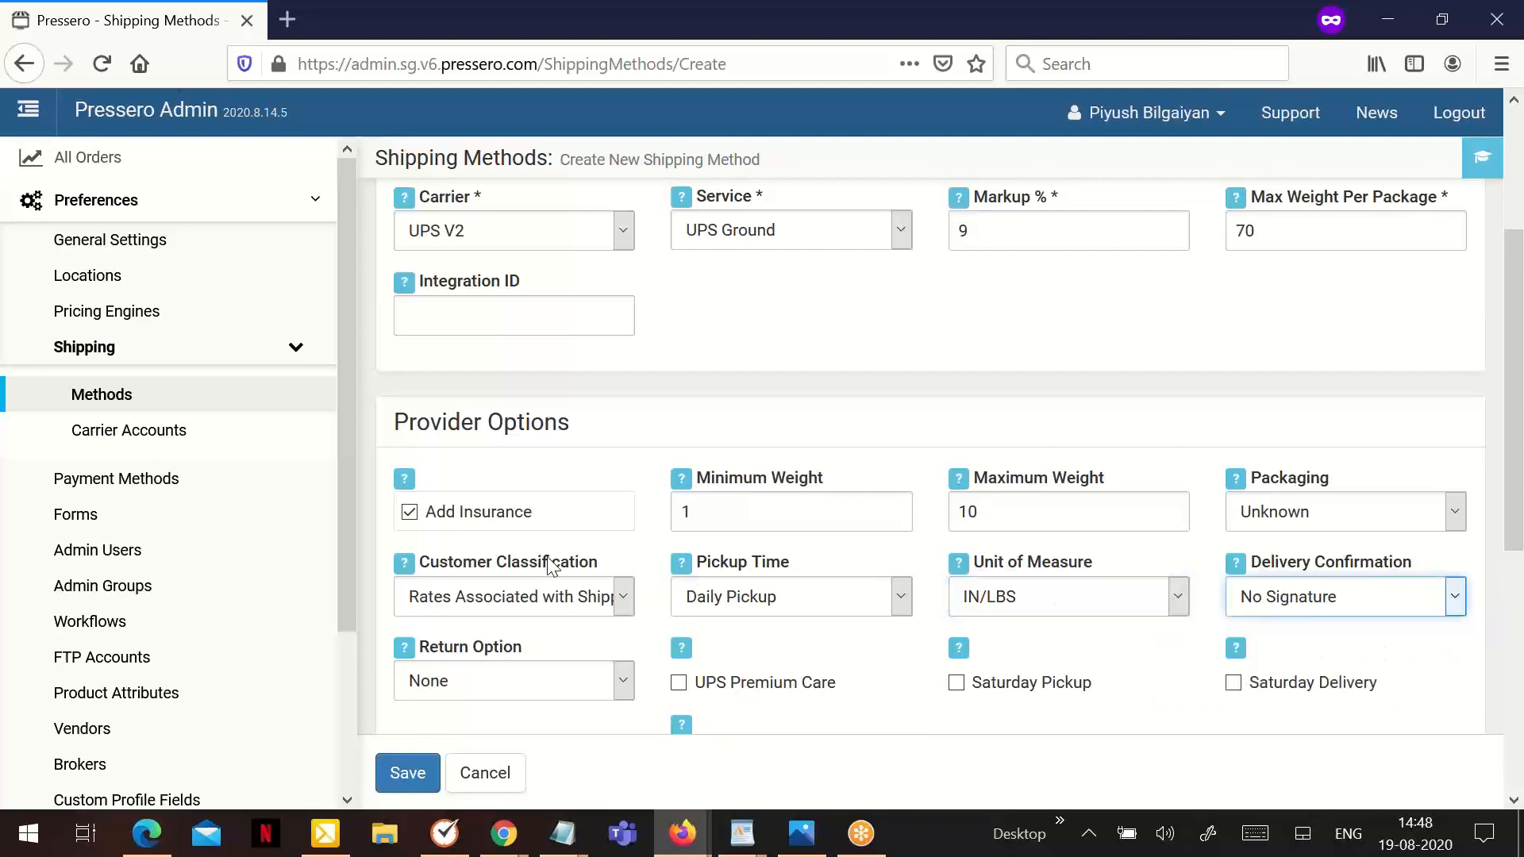
- Review the return option, the remaining provider options and the package dimensions of the UPS Ground method
left_click(484, 705)
left_click(480, 704)
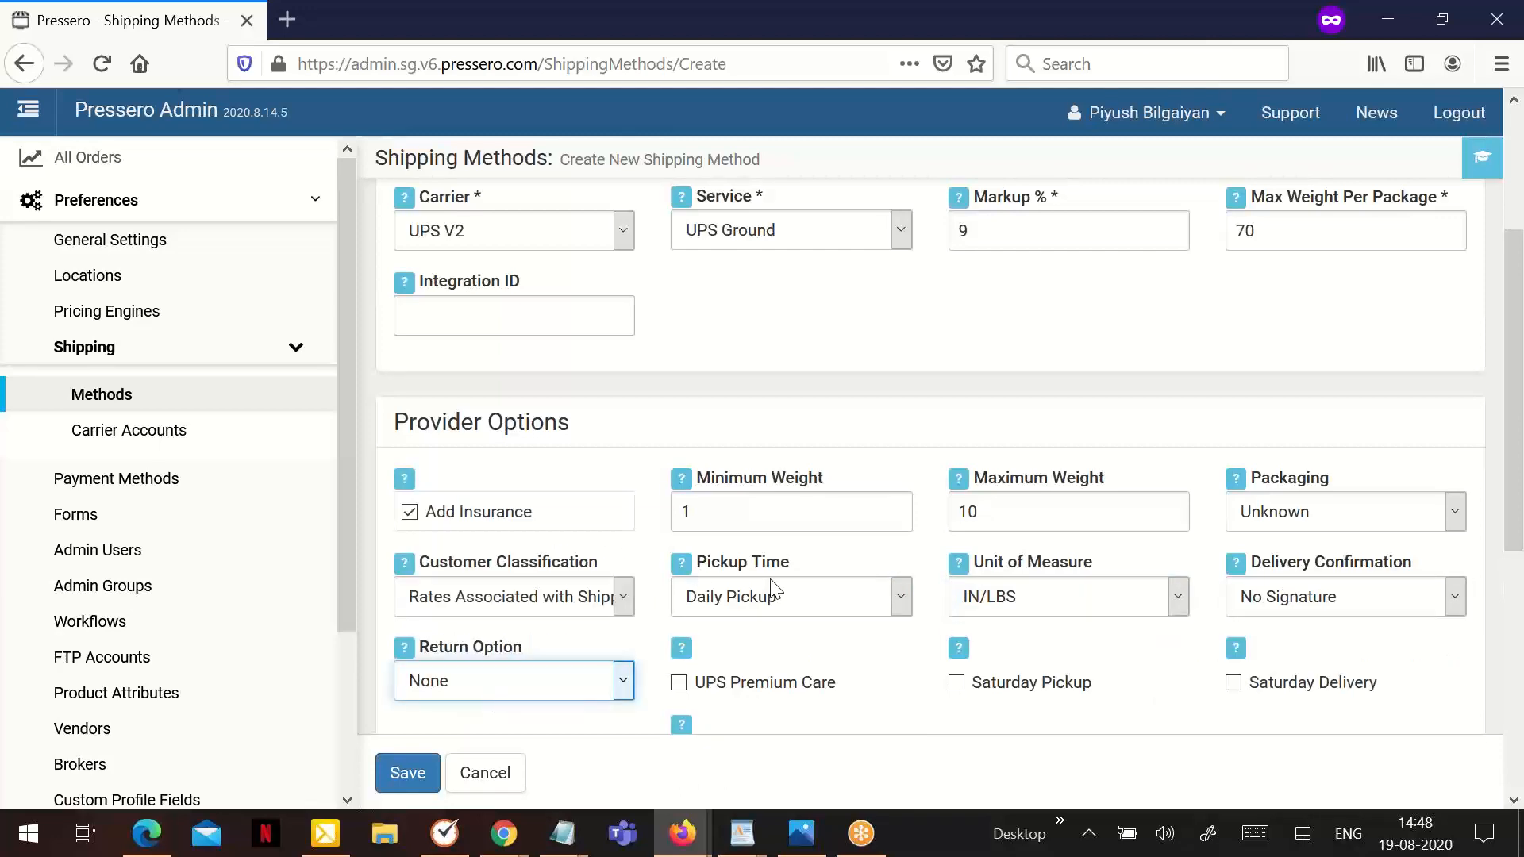
scroll(771, 589, "down", 3)
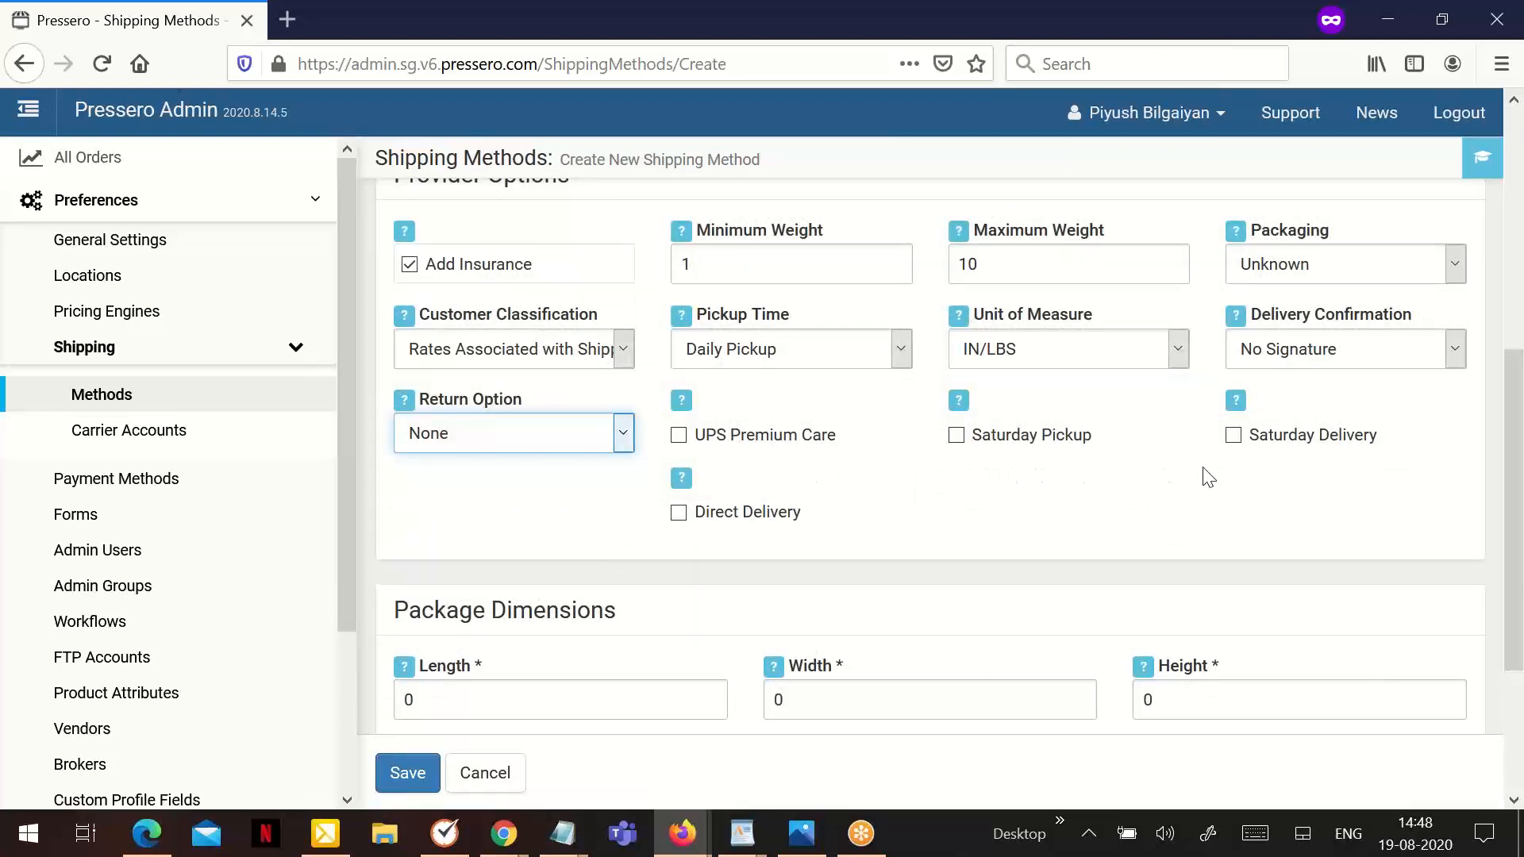
scroll(777, 516, "up", 2)
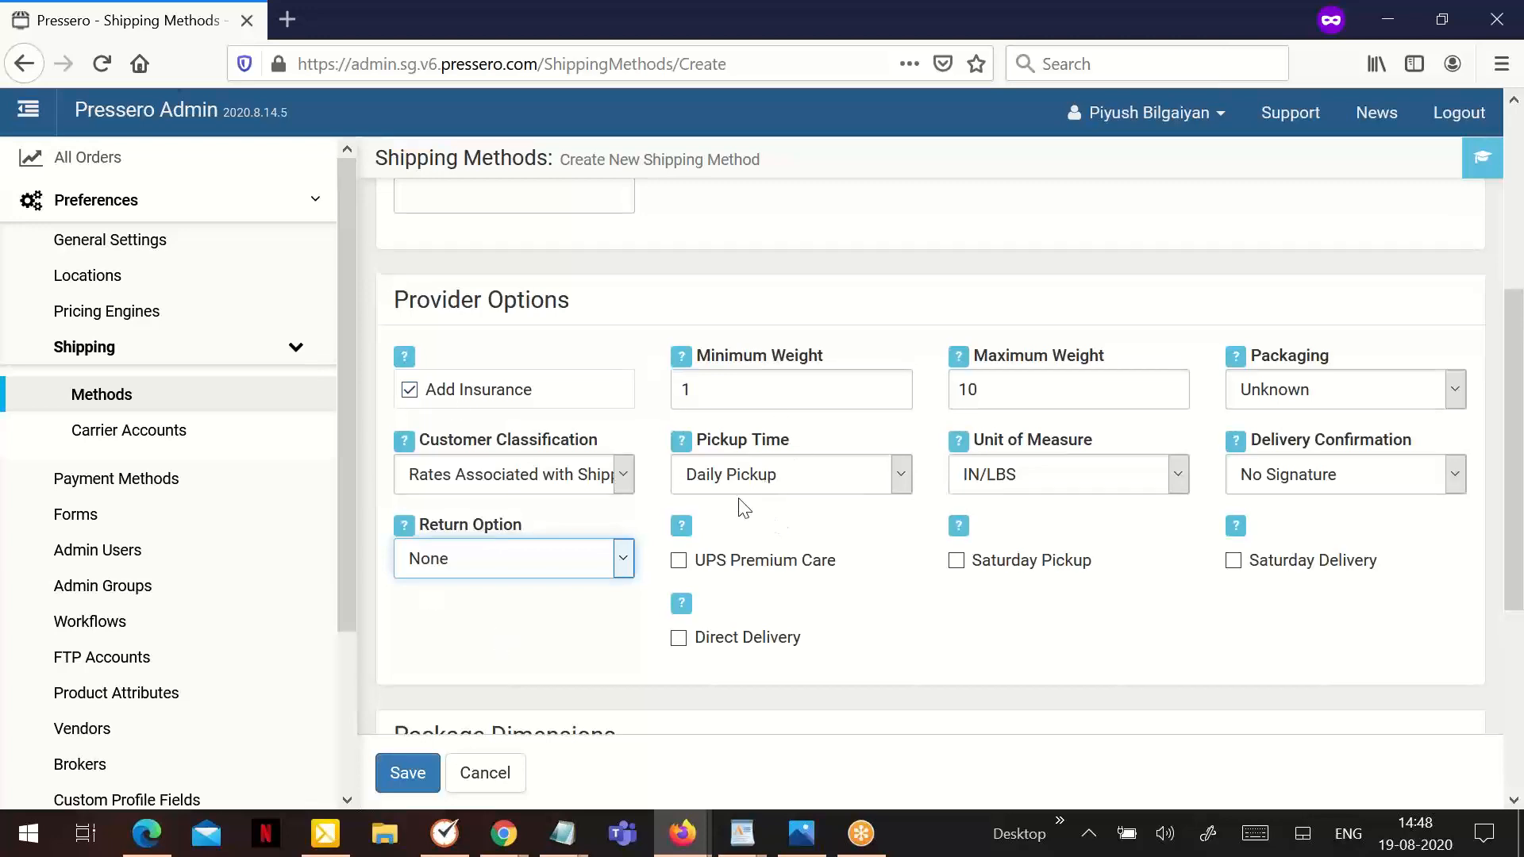
scroll(793, 444, "up", 2)
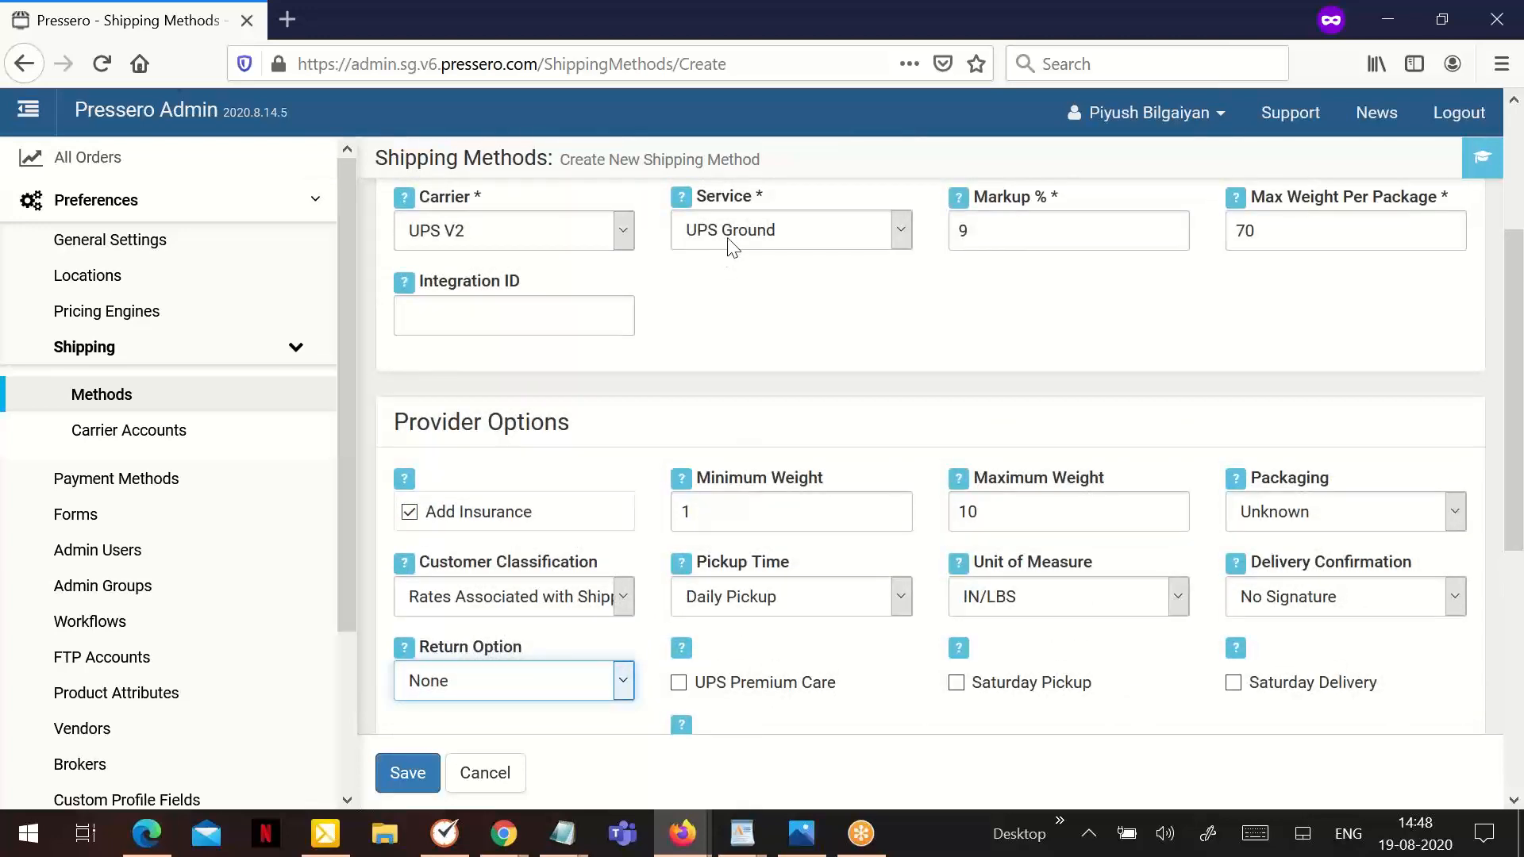
scroll(843, 367, "down", 3)
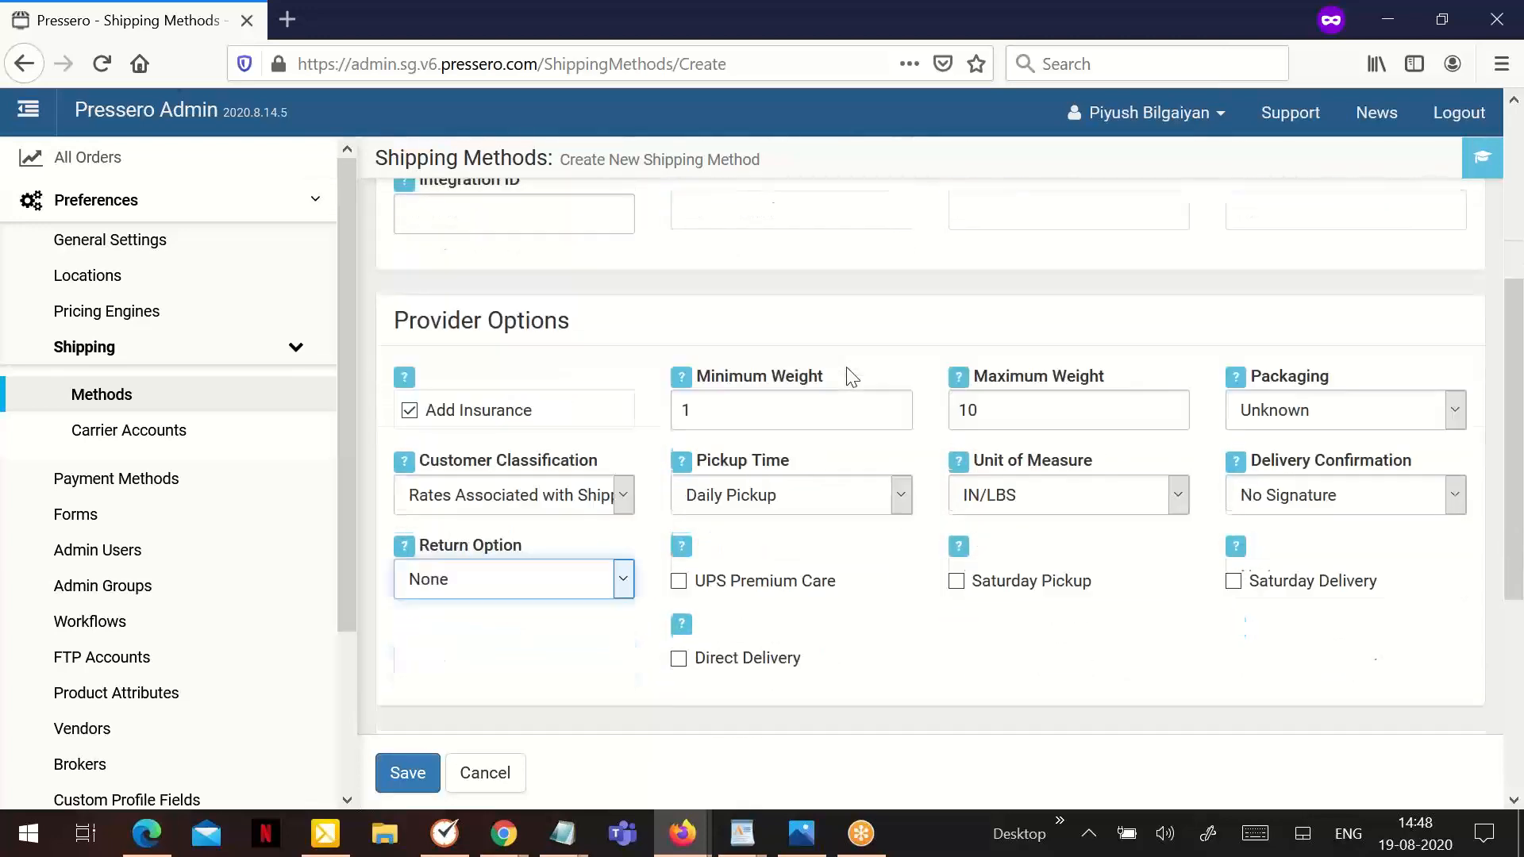
scroll(839, 370, "down", 2)
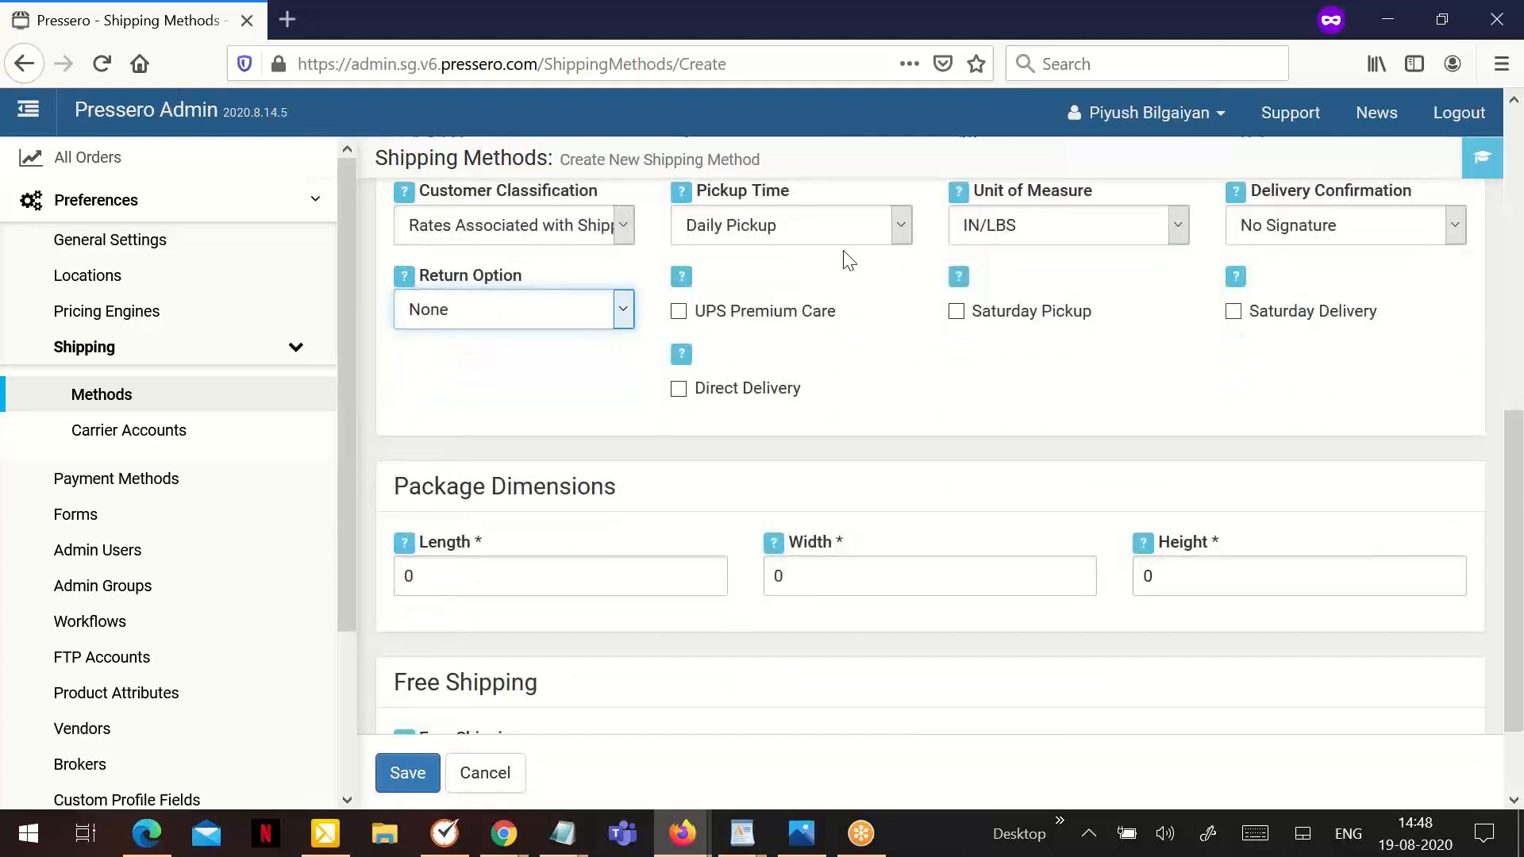
left_click(1349, 643)
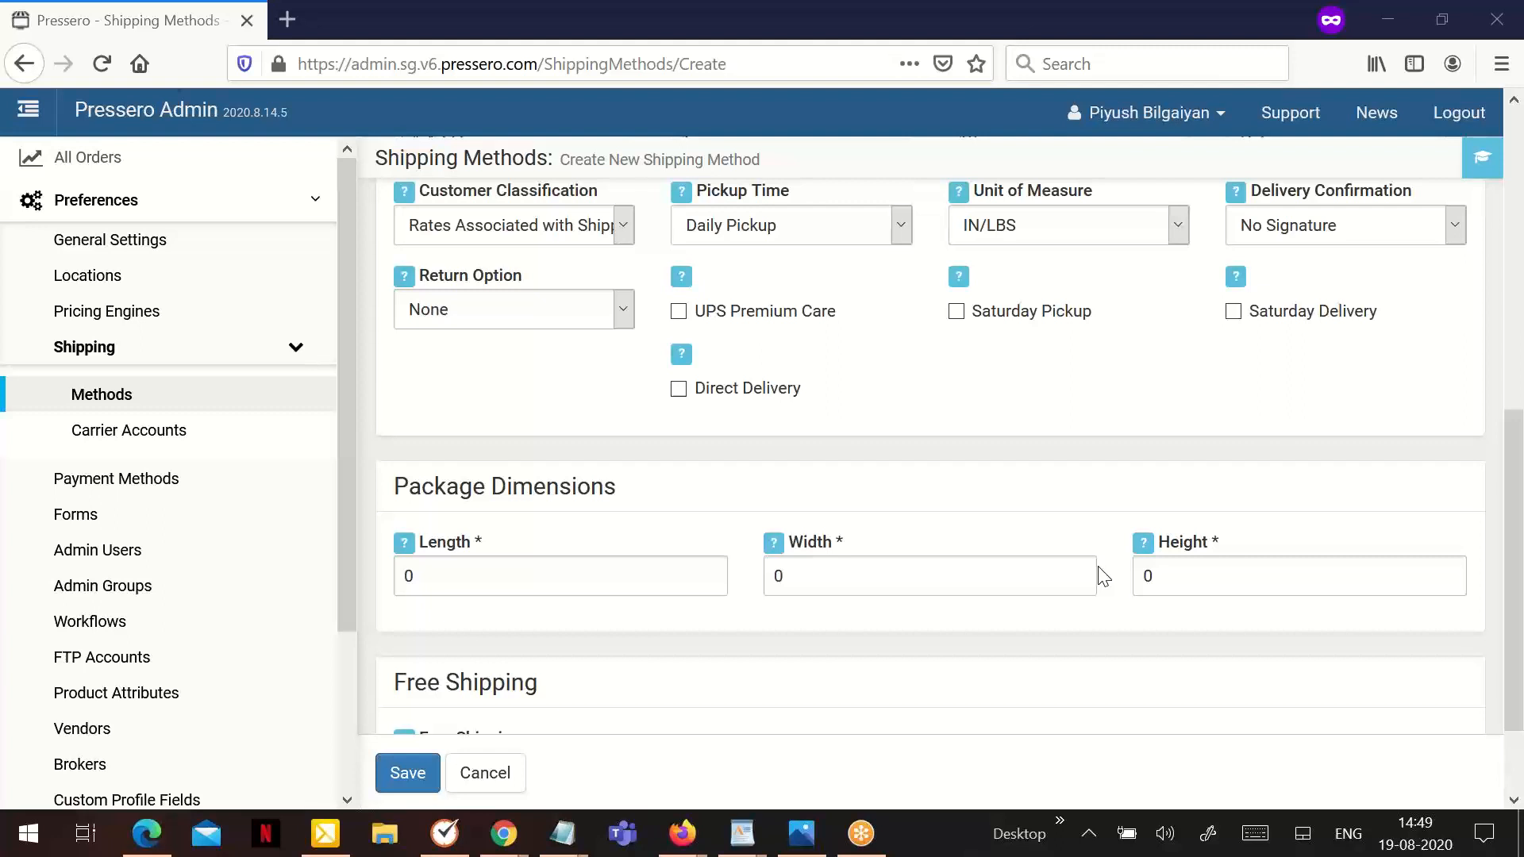
- Offer free shipping for order totals of more than 200 and save the new UPS shipping method
scroll(790, 587, "down", 2)
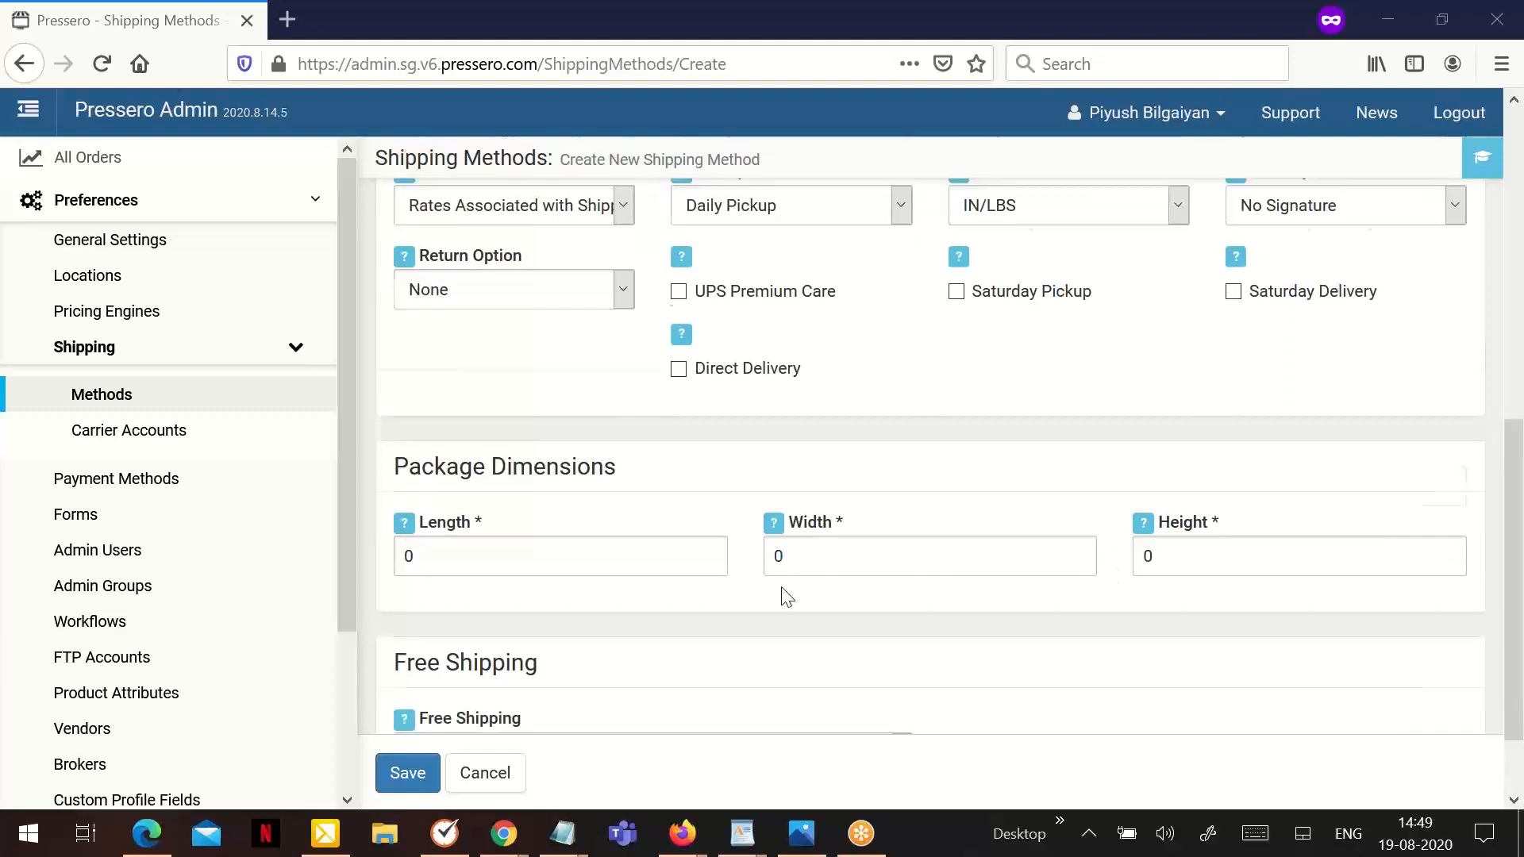
left_click(617, 657)
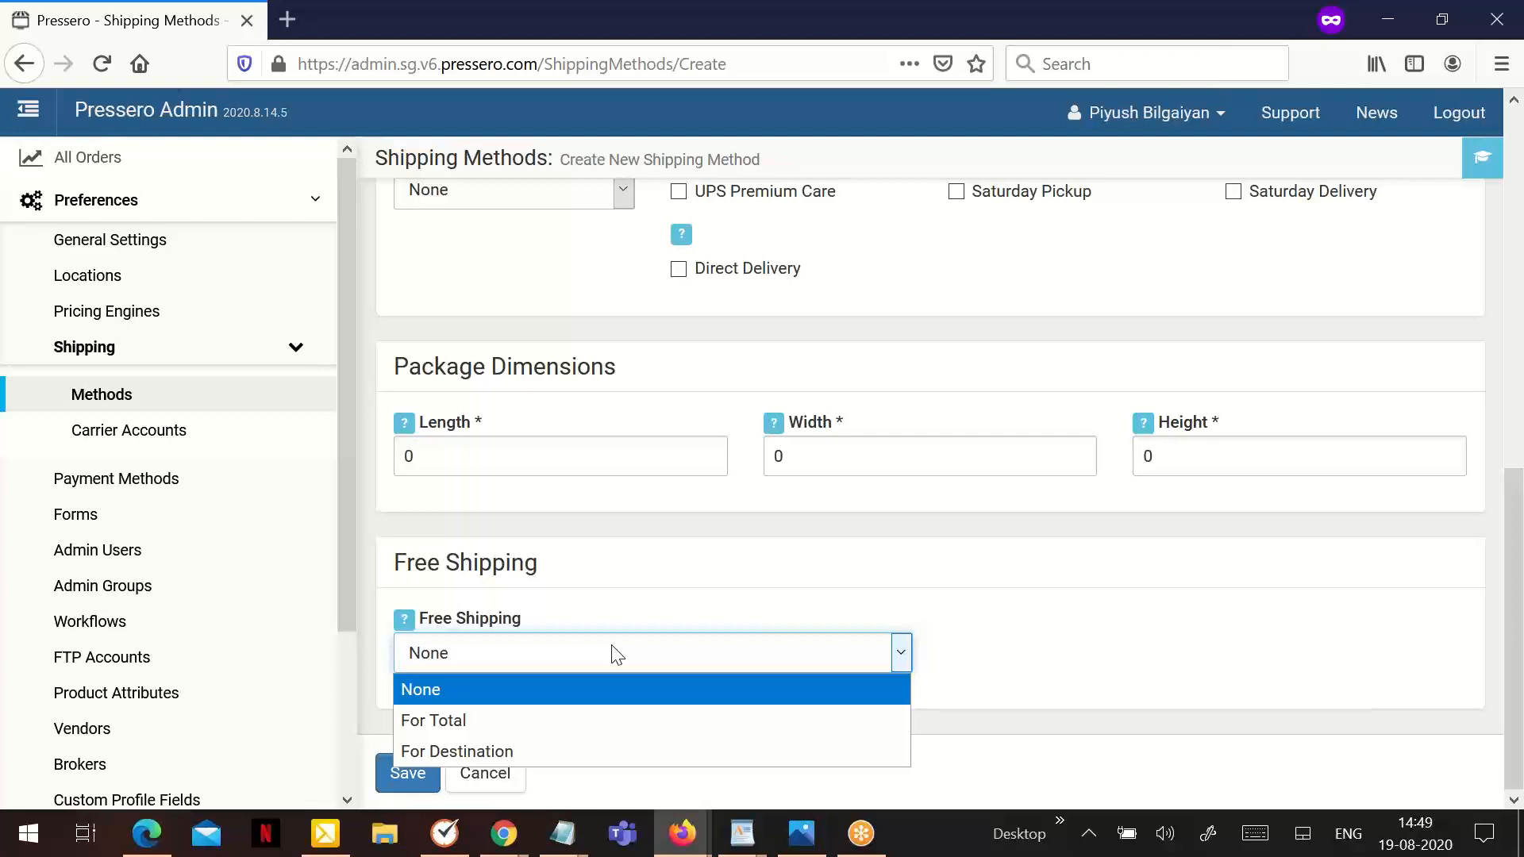
left_click(633, 720)
left_click(993, 653)
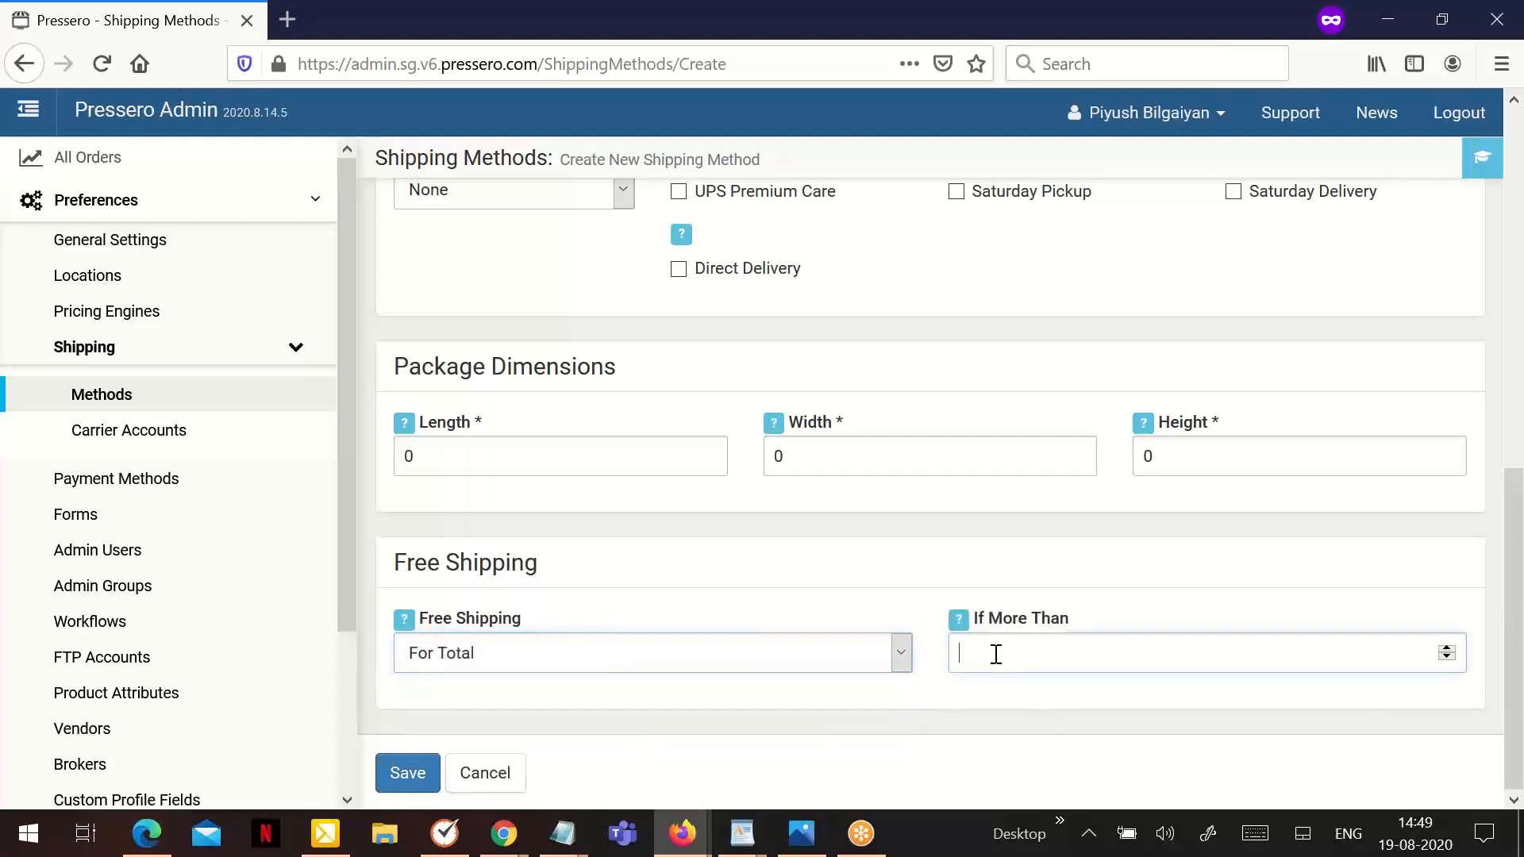
type("200")
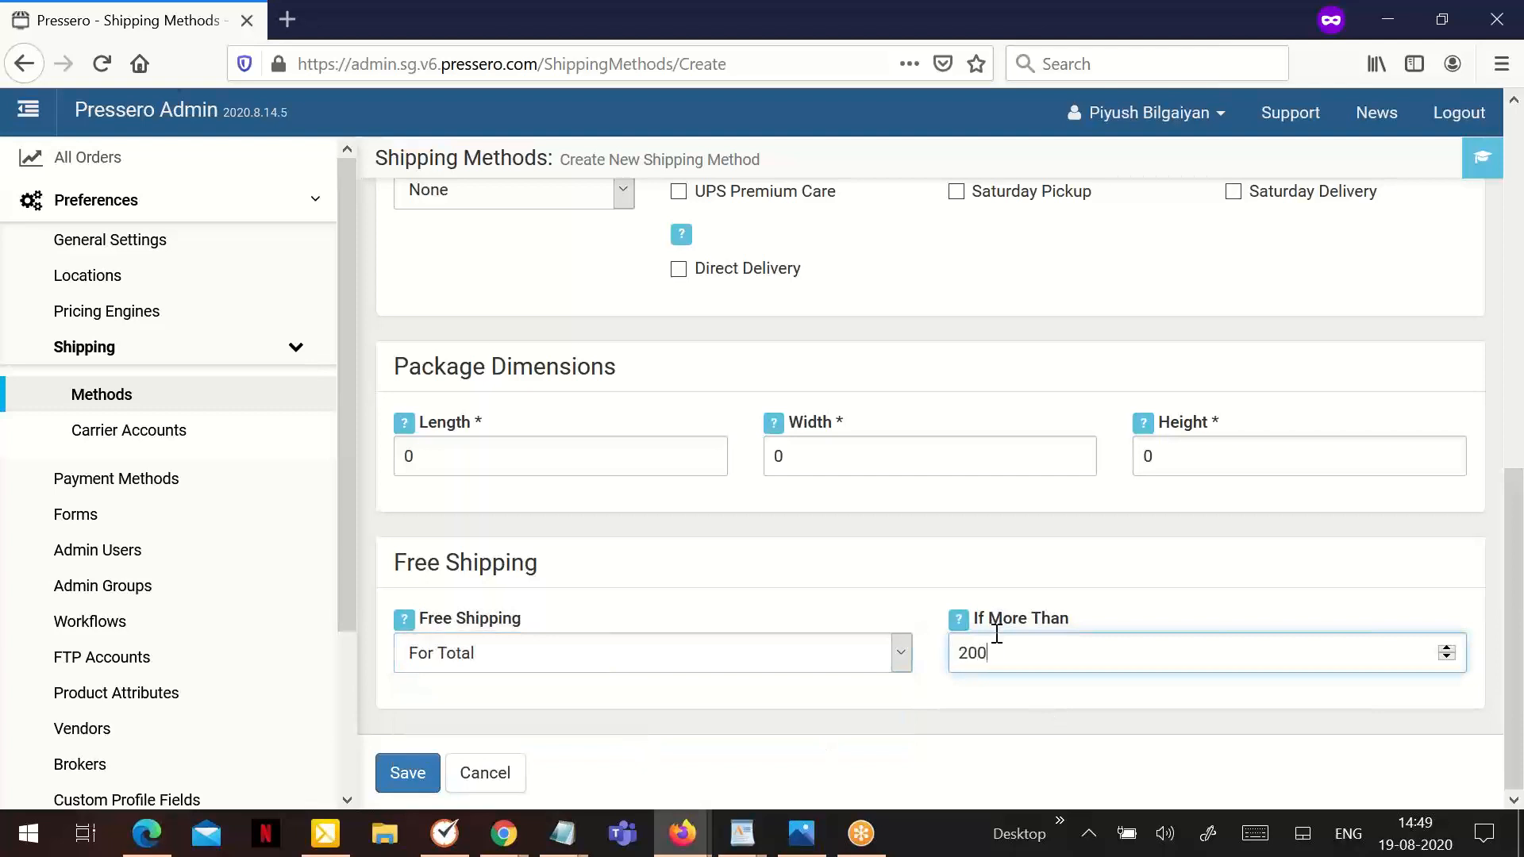
left_click(406, 774)
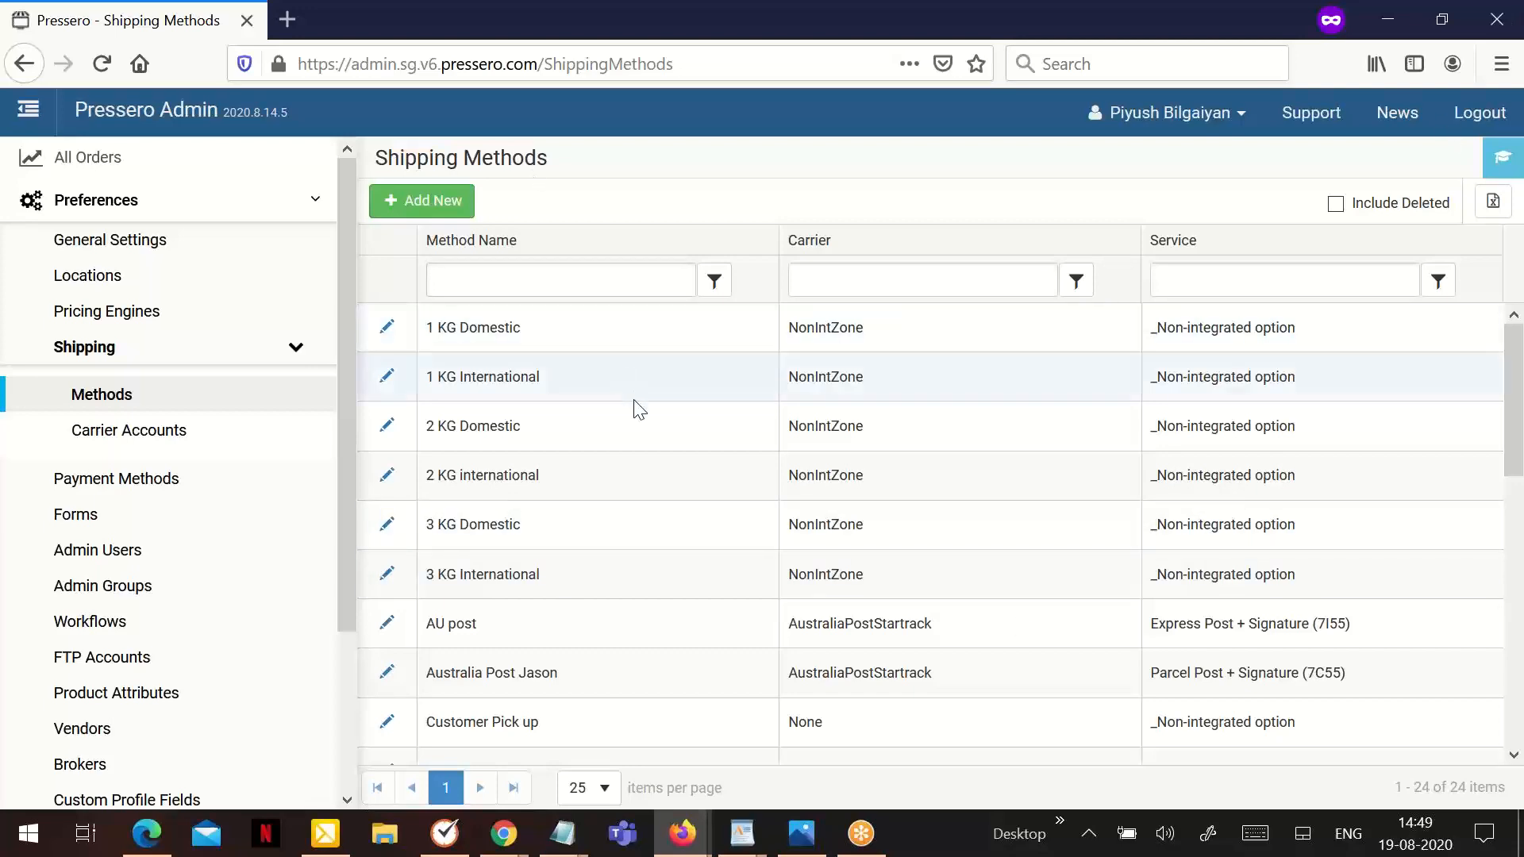
- Open the shipping settings of the Redfrog site
scroll(92, 627, "down", 3)
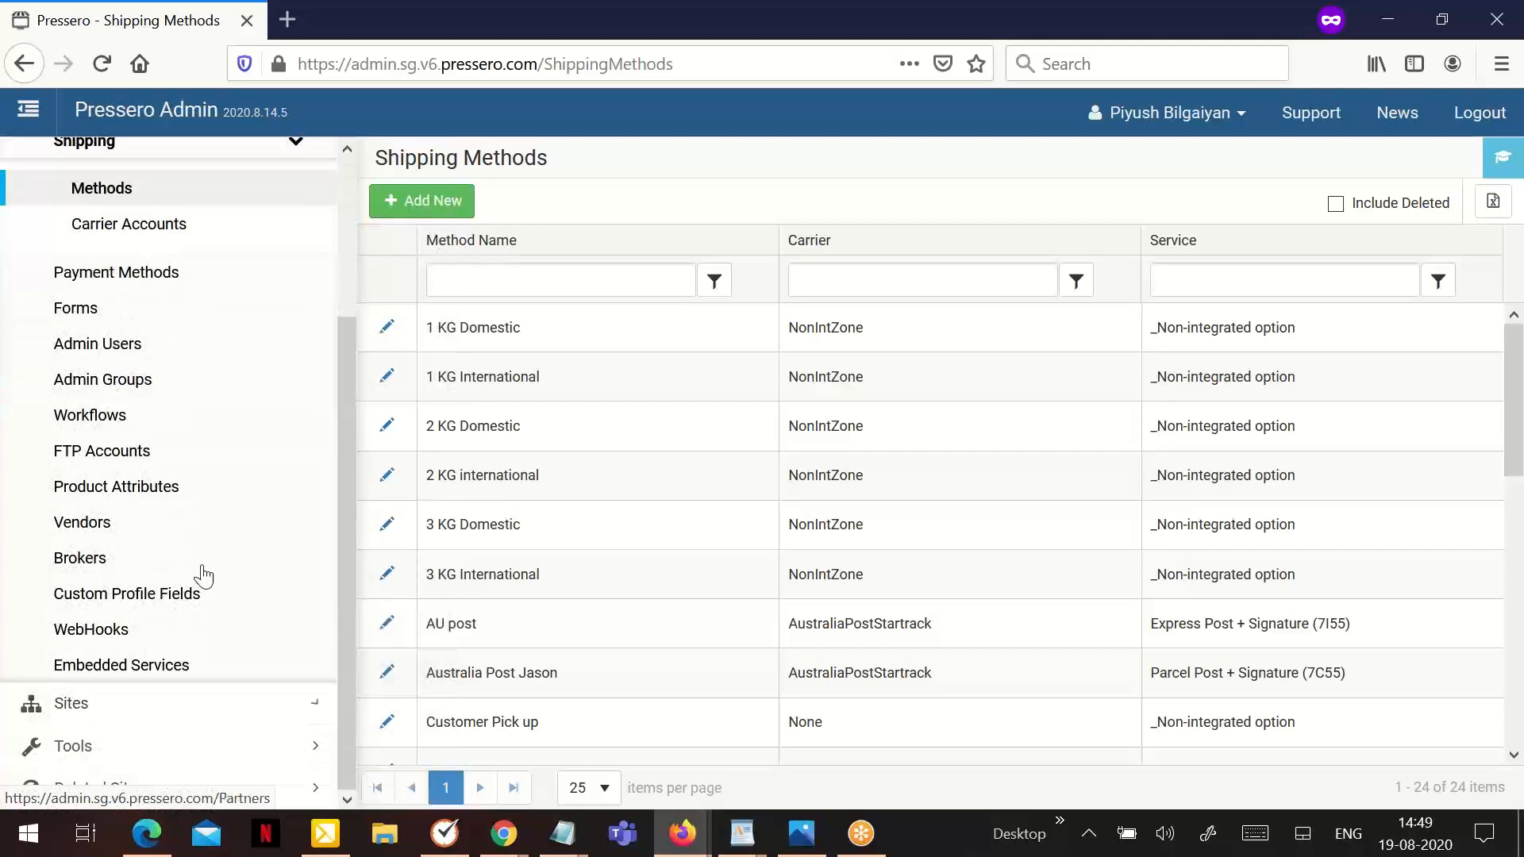
left_click(117, 704)
scroll(177, 555, "down", 10)
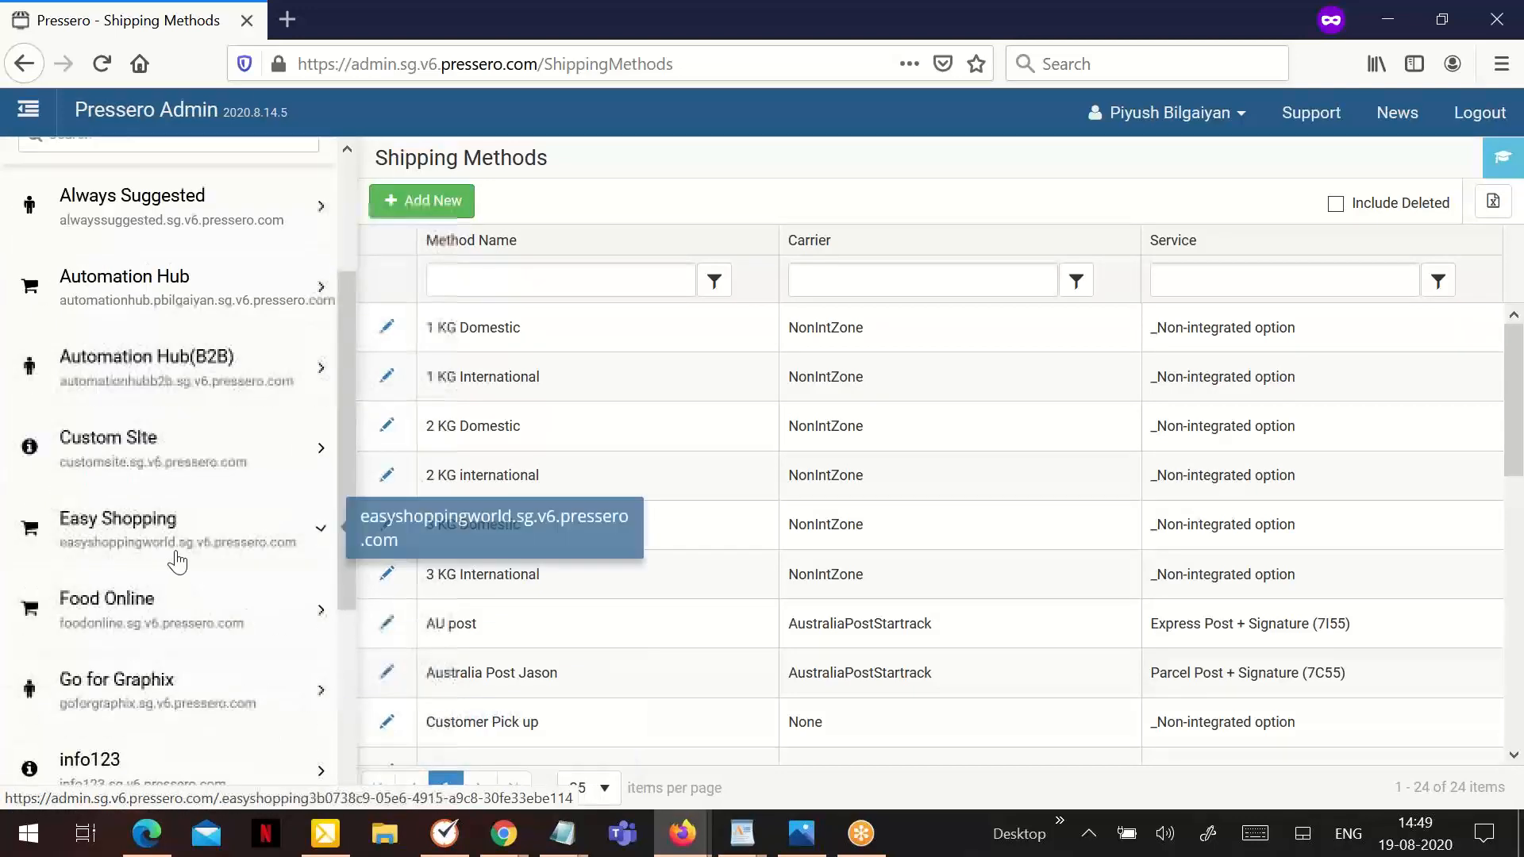
left_click(179, 607)
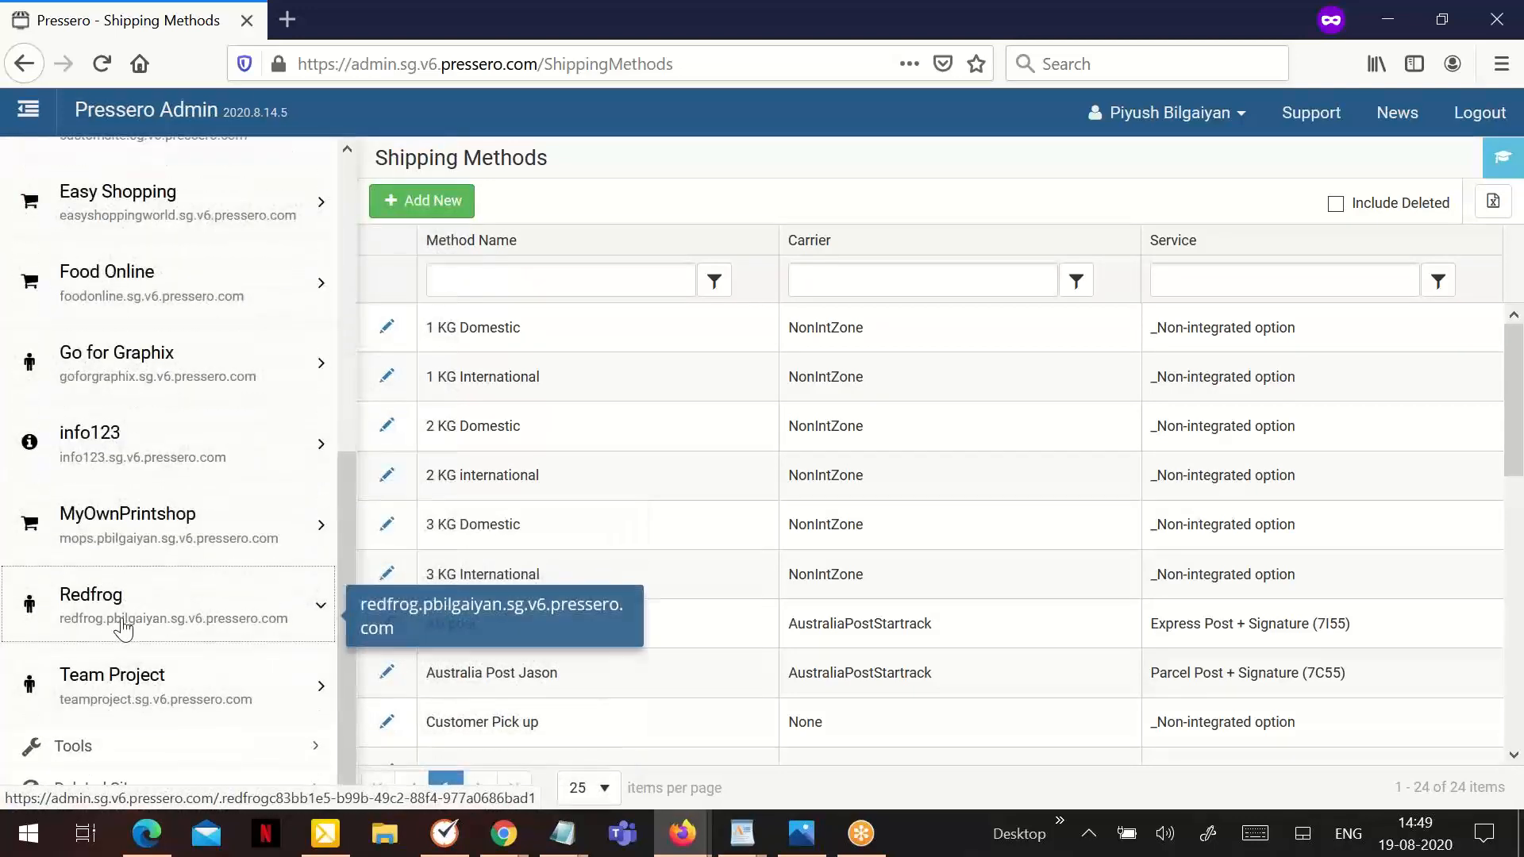
scroll(204, 504, "down", 5)
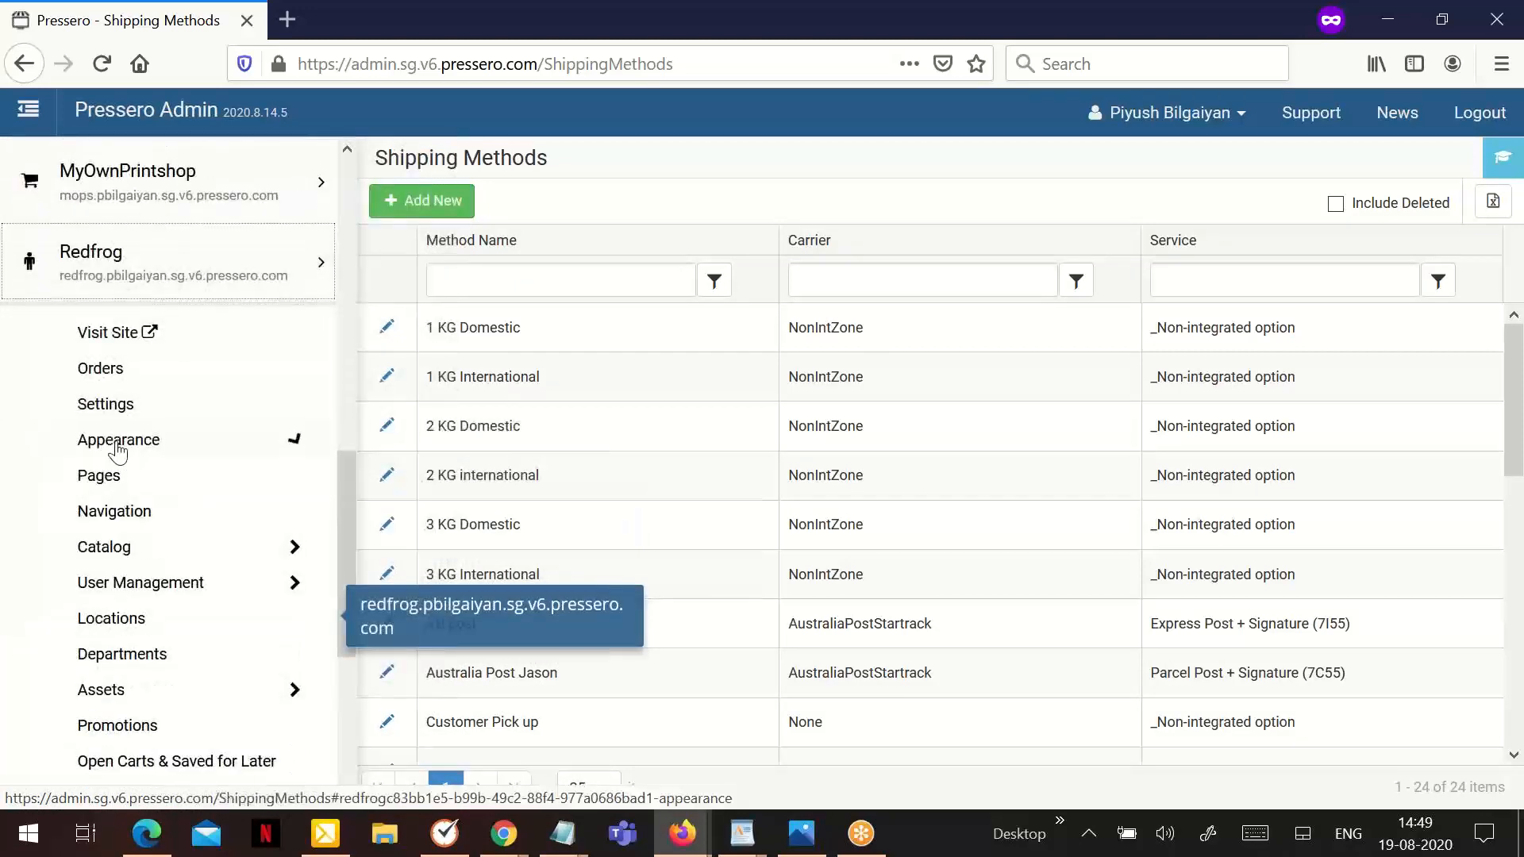
left_click(116, 413)
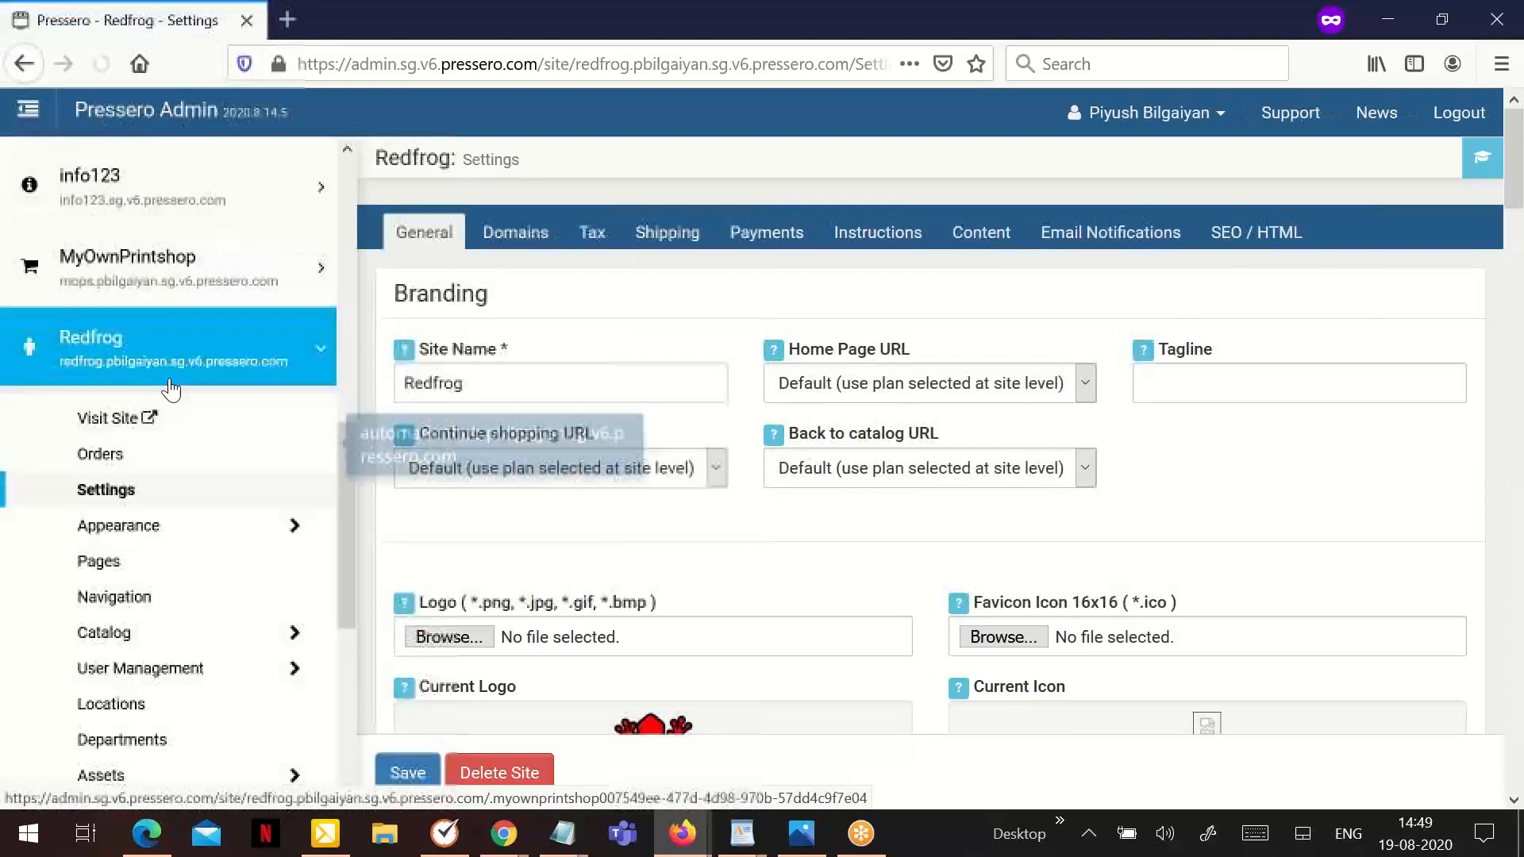
left_click(637, 248)
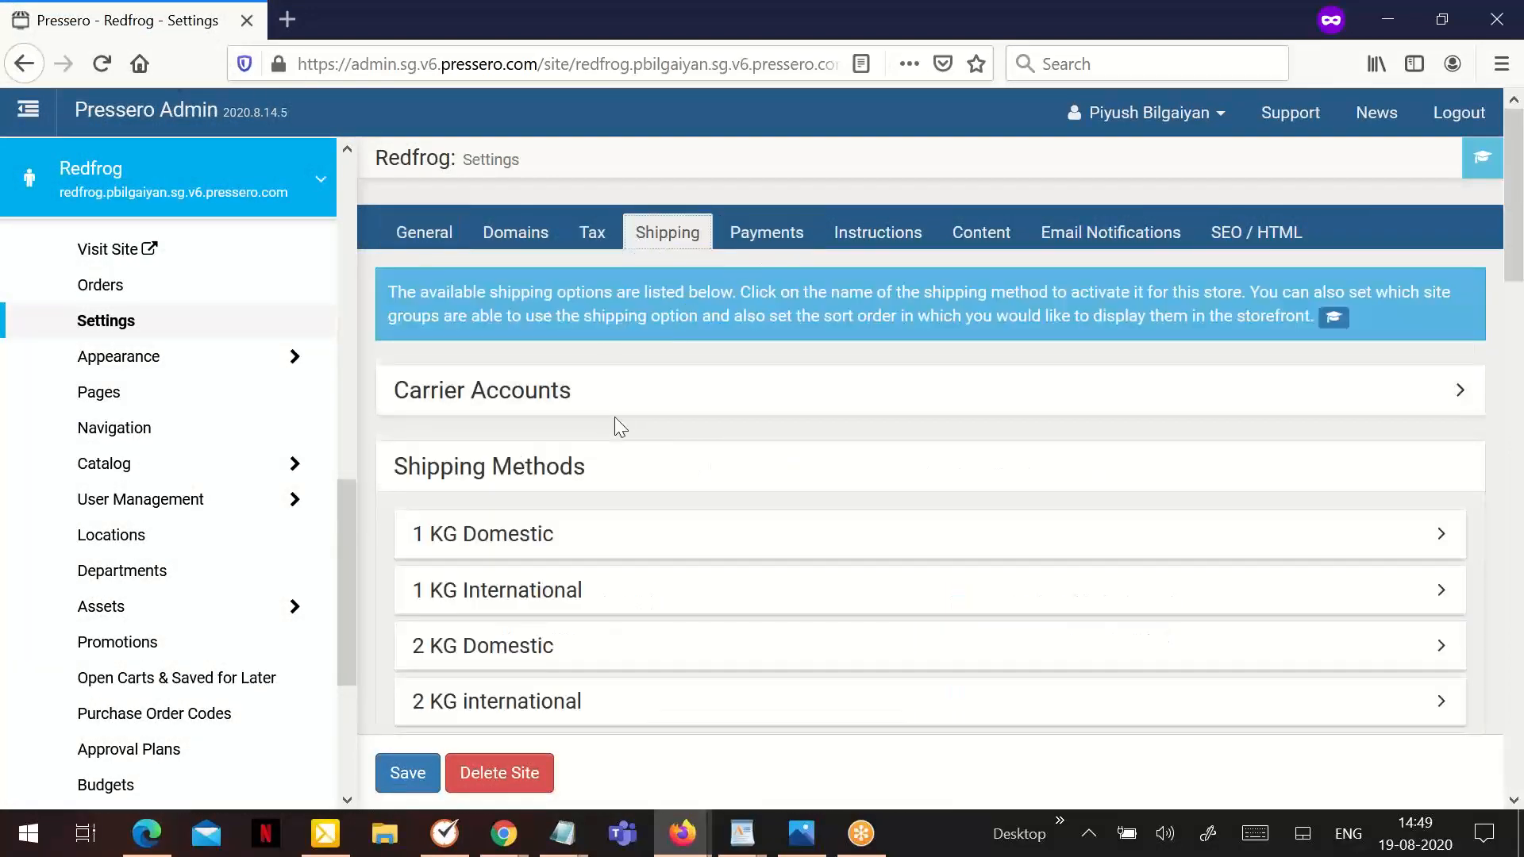
- Enable the Delivery Preferences Shipping method for the Redfrog site, keeping all groups allowed to use it
scroll(620, 426, "down", 2)
scroll(715, 367, "down", 5)
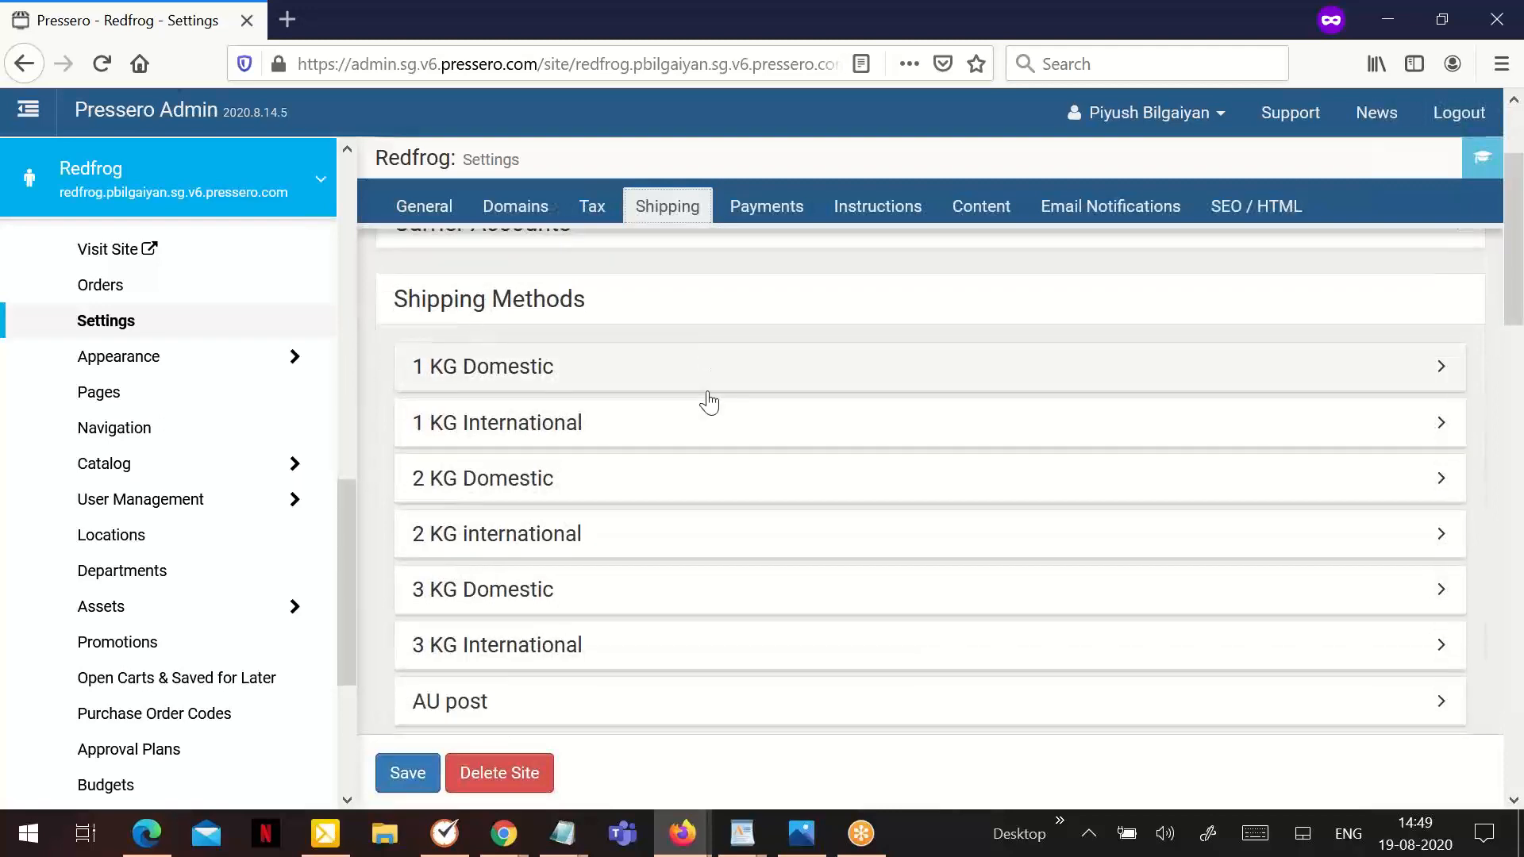
scroll(685, 463, "down", 3)
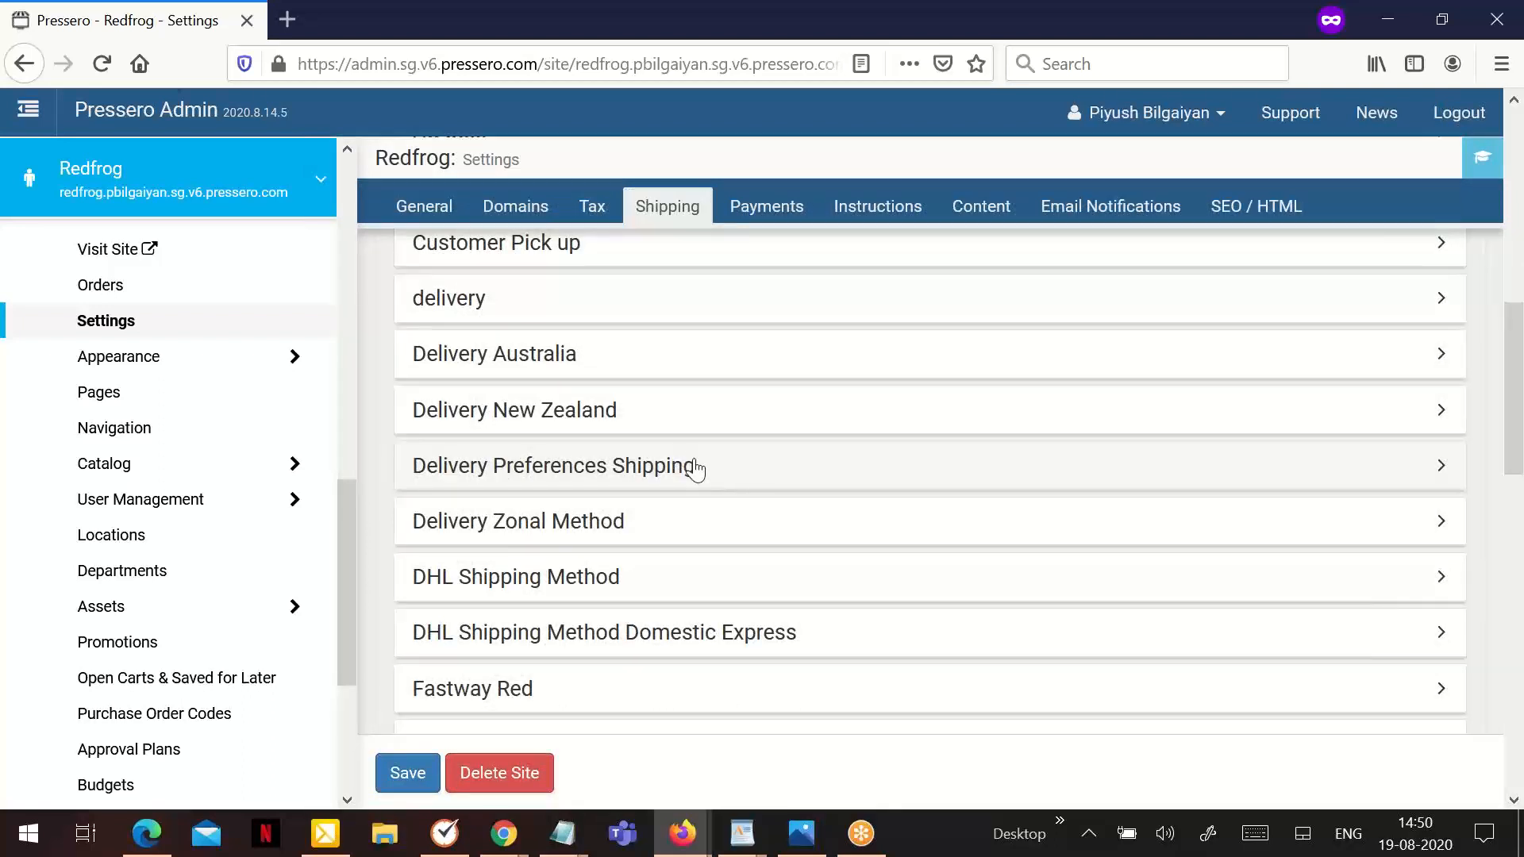
left_click(695, 469)
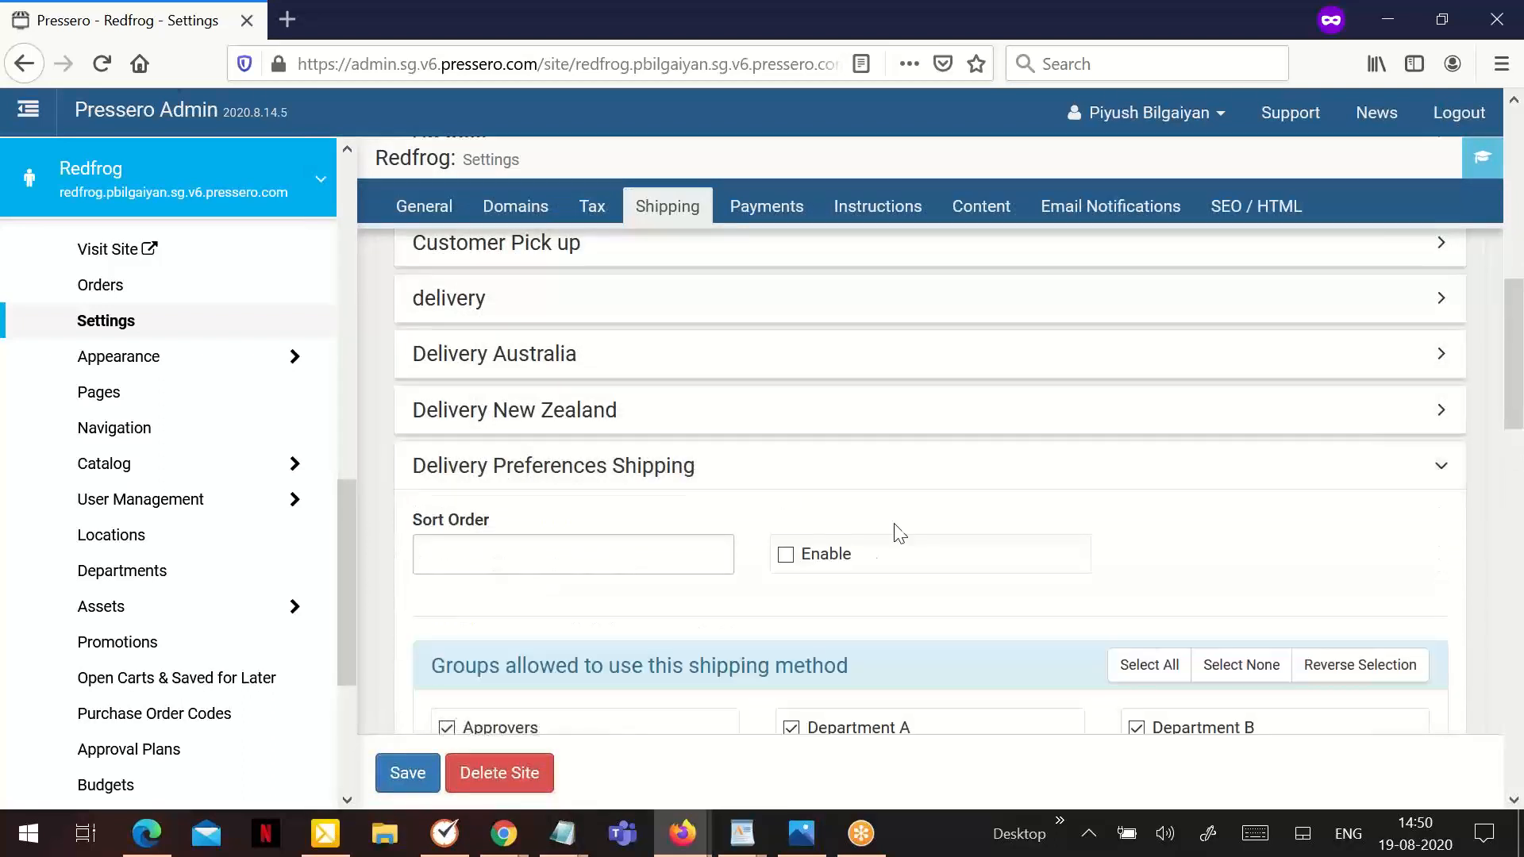
left_click(826, 563)
scroll(894, 536, "down", 2)
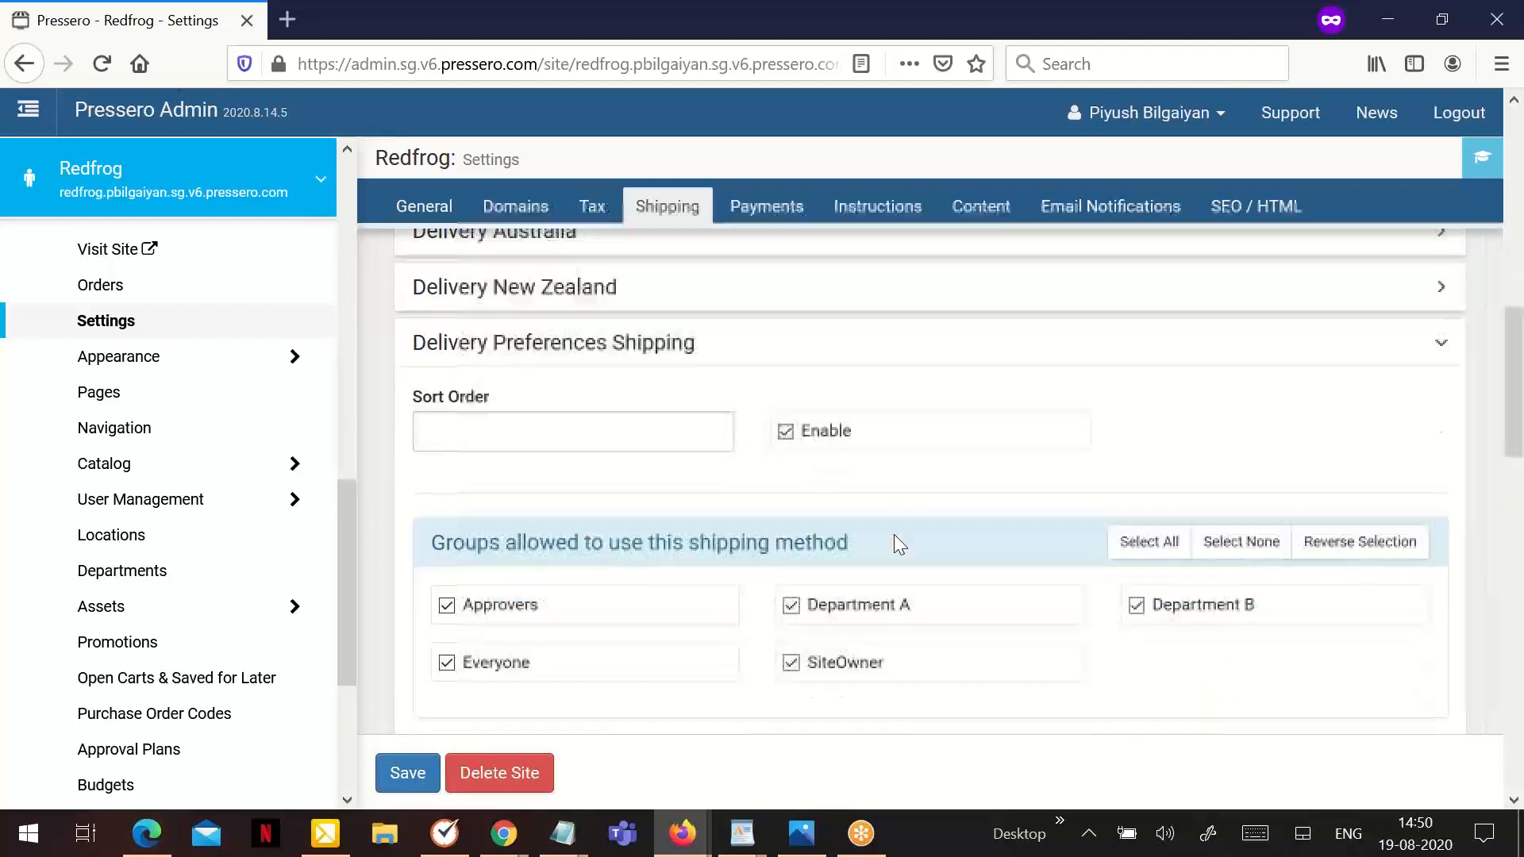
scroll(894, 536, "down", 2)
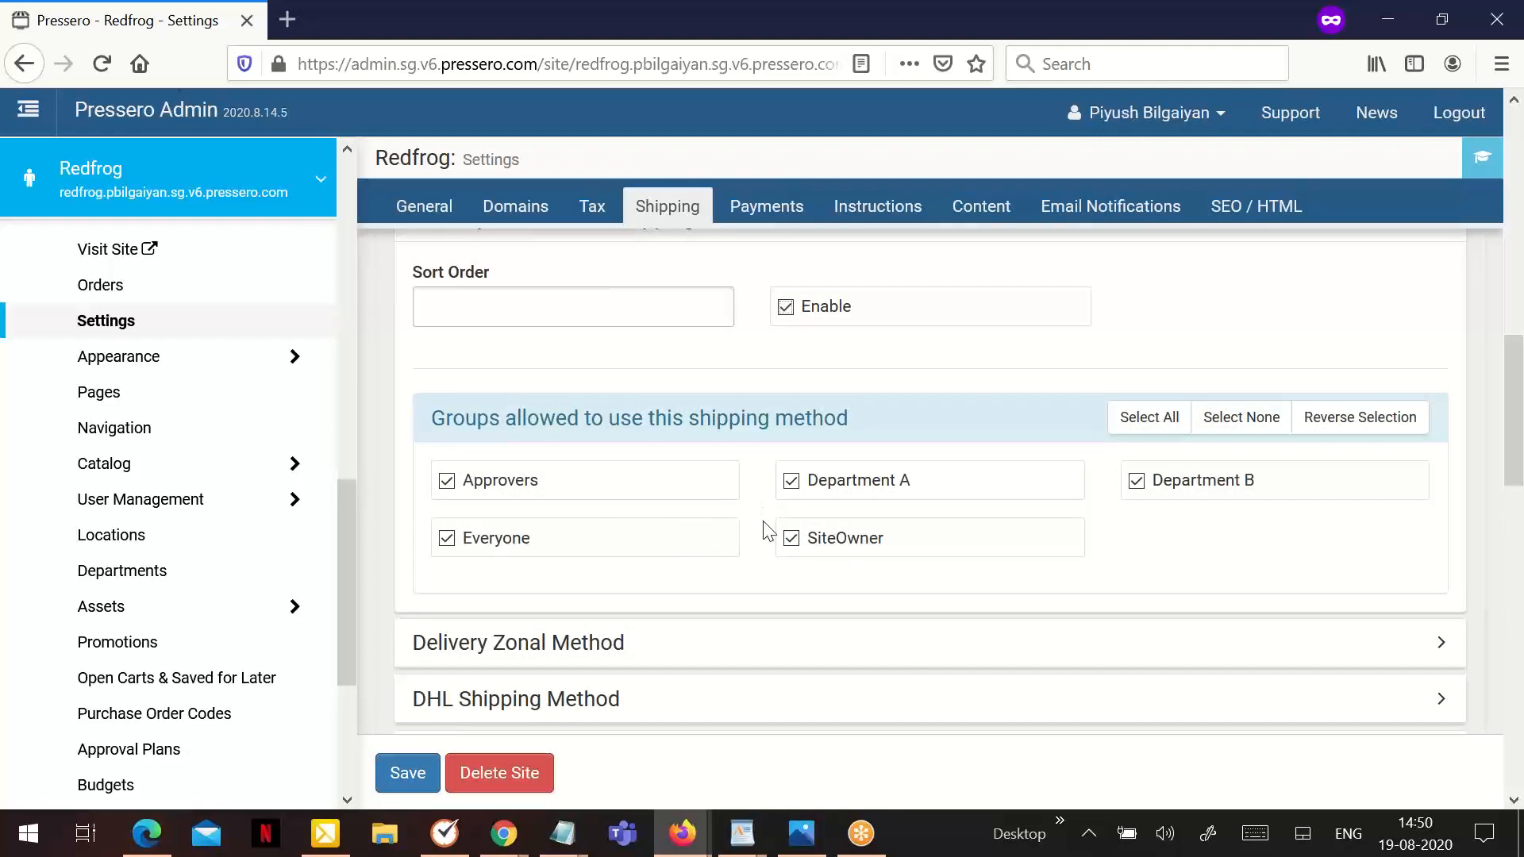
- Enable the Delivery Zonal Method for the Redfrog site
scroll(762, 527, "down", 3)
left_click(826, 406)
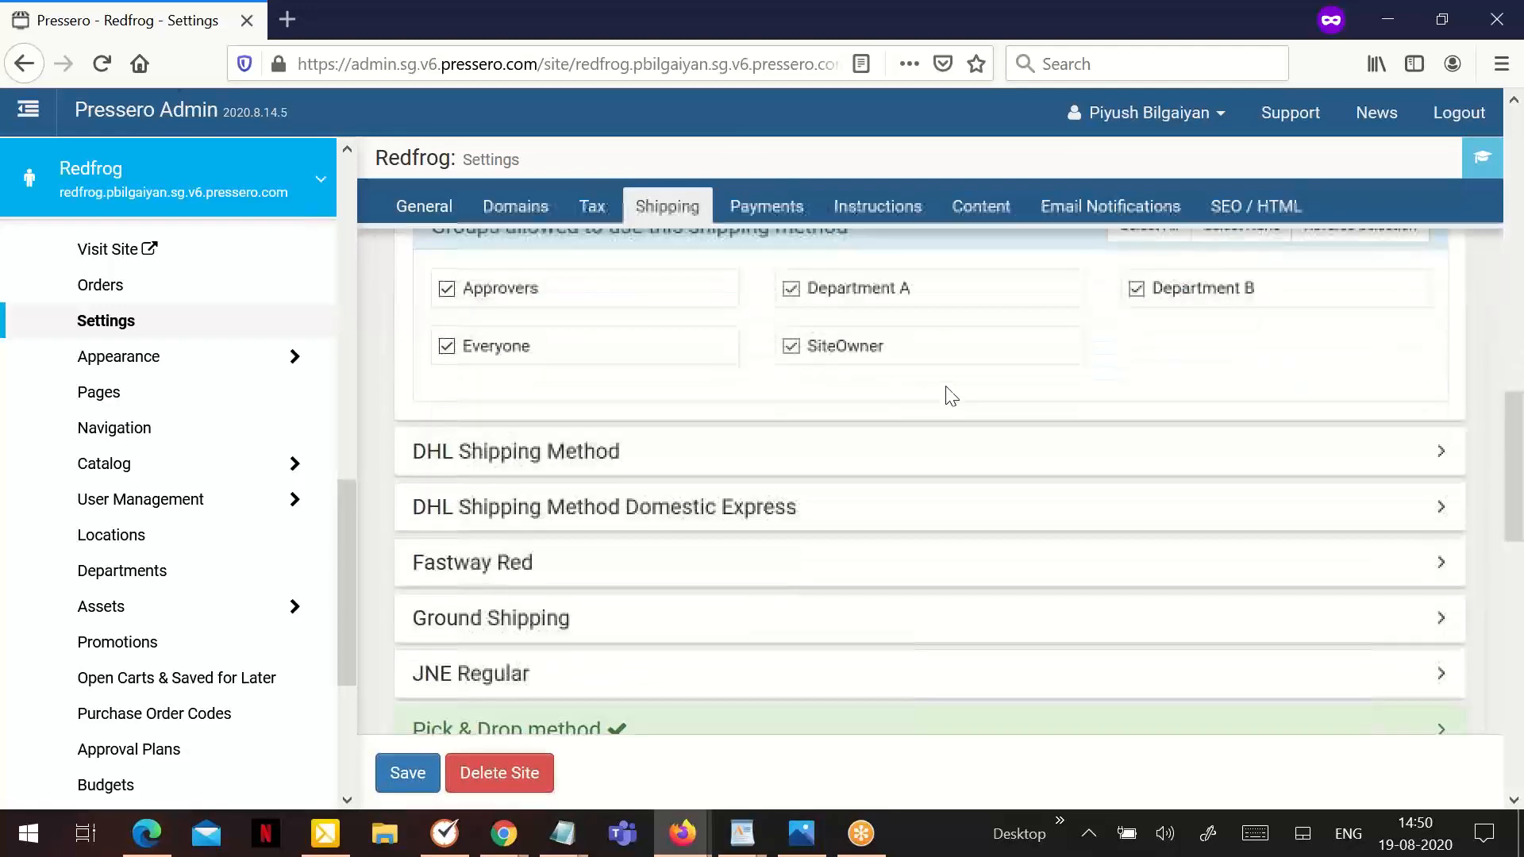
left_click(820, 365)
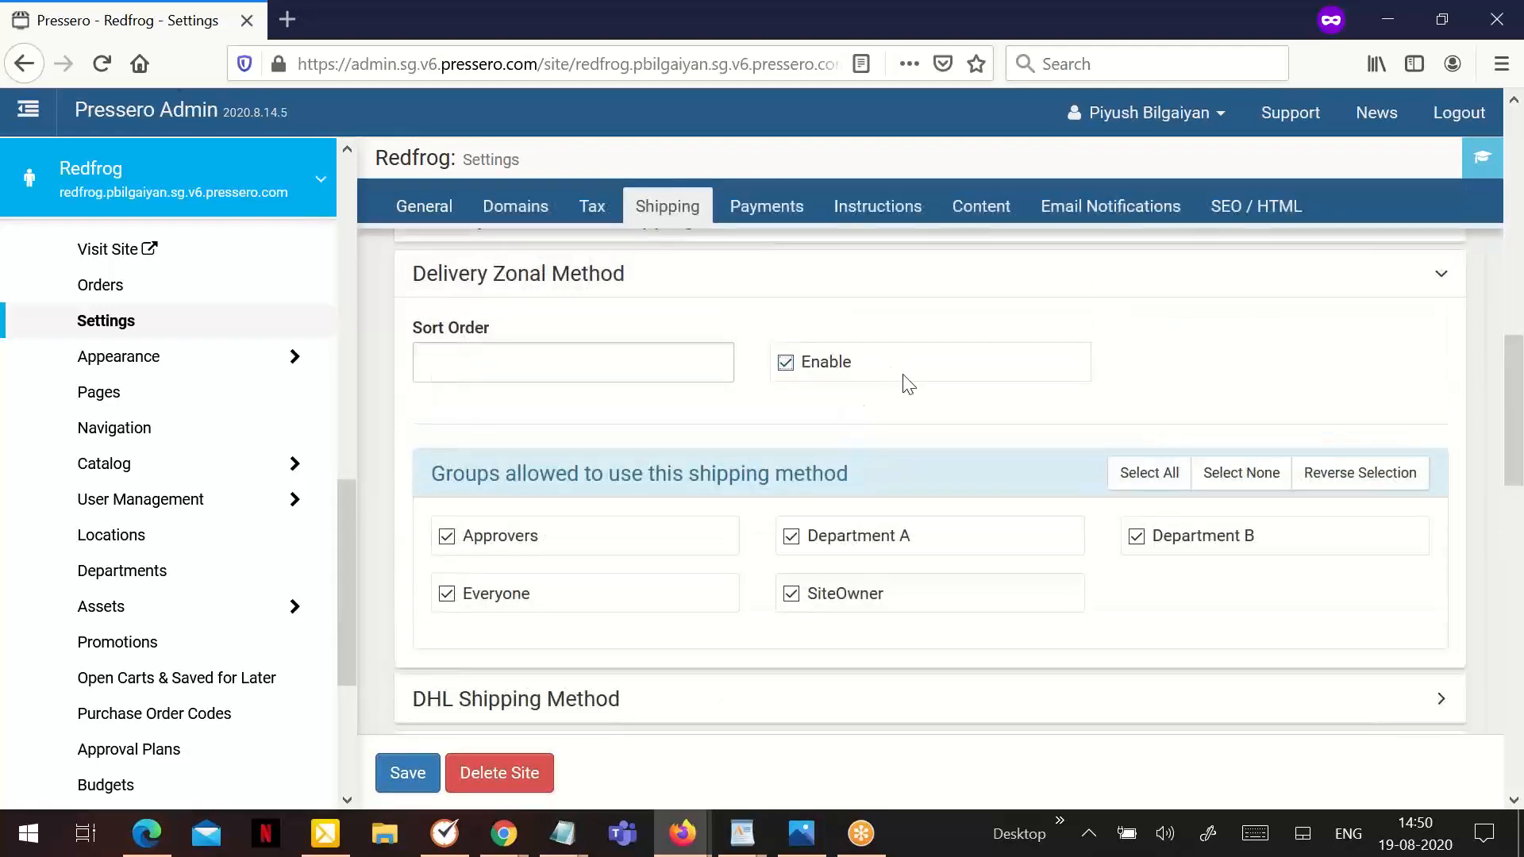
- Disable the Pick & Drop method for the Redfrog site and save the site settings
scroll(881, 381, "down", 8)
left_click(782, 352)
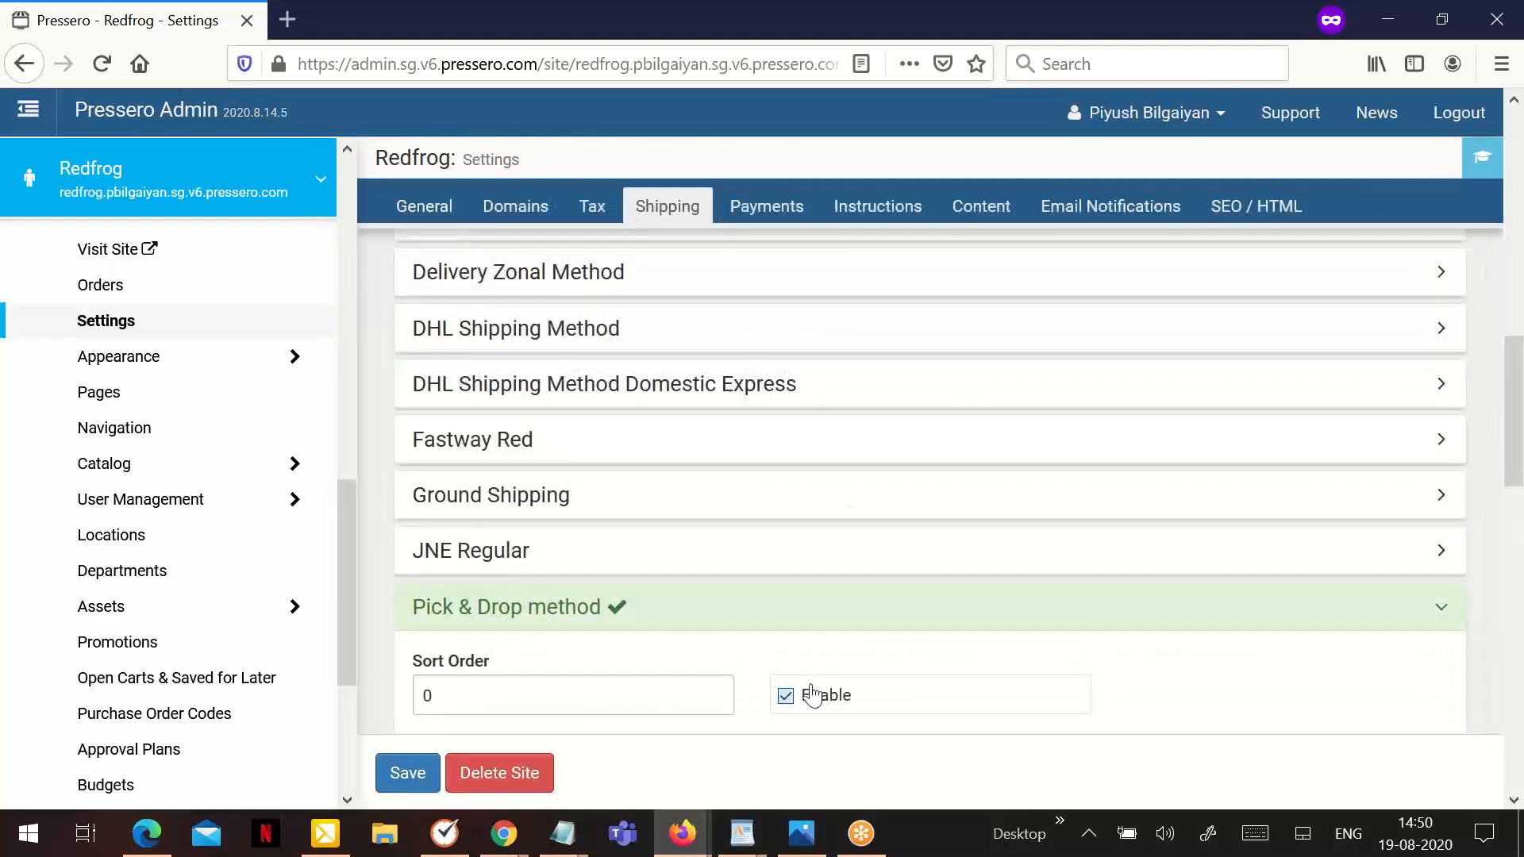
scroll(881, 541, "up", 8)
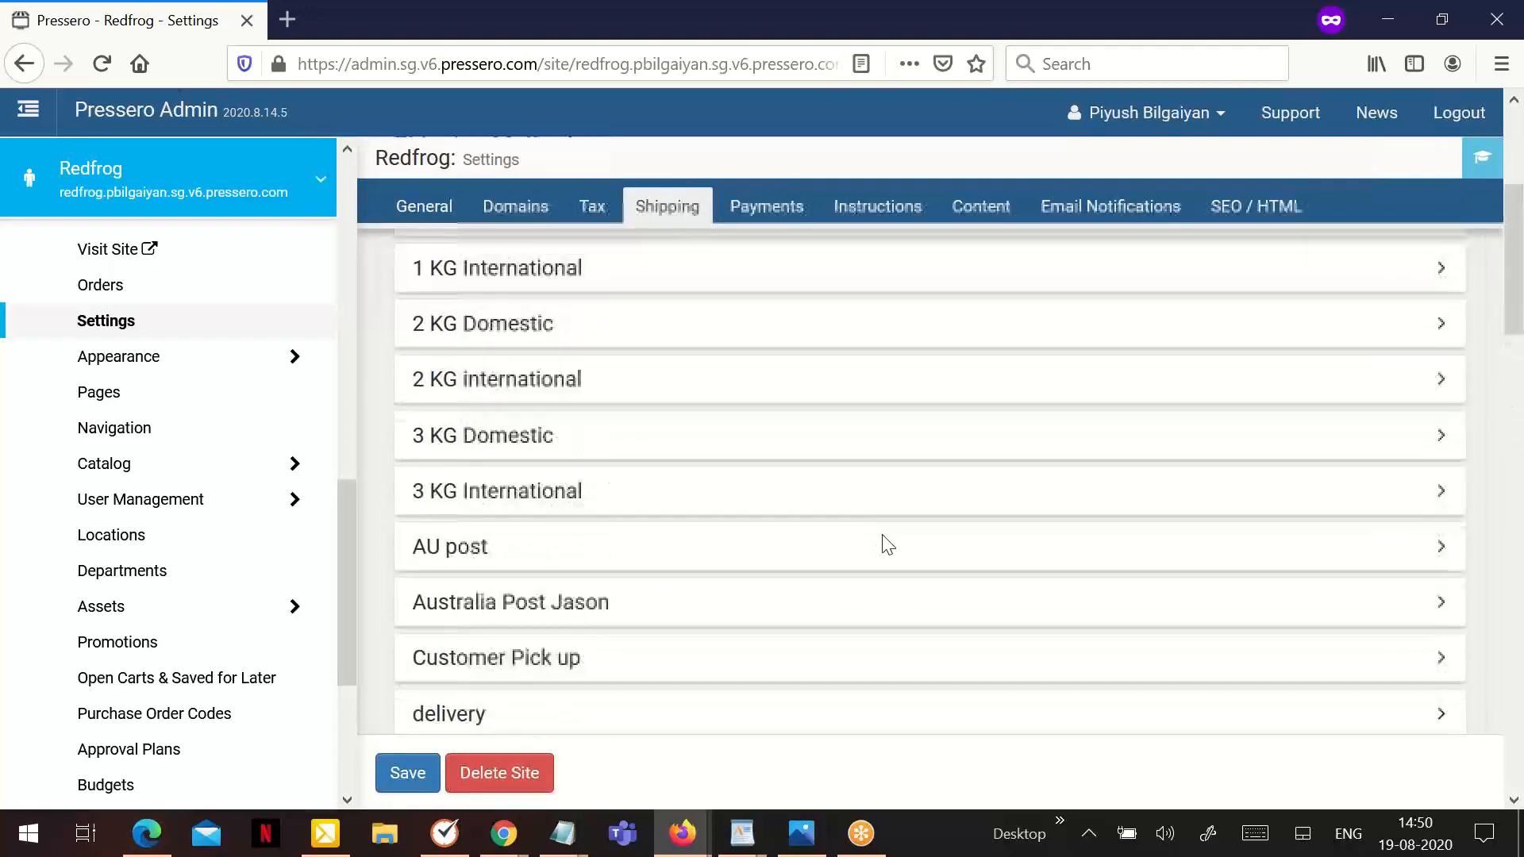
scroll(882, 536, "up", 2)
scroll(877, 530, "down", 10)
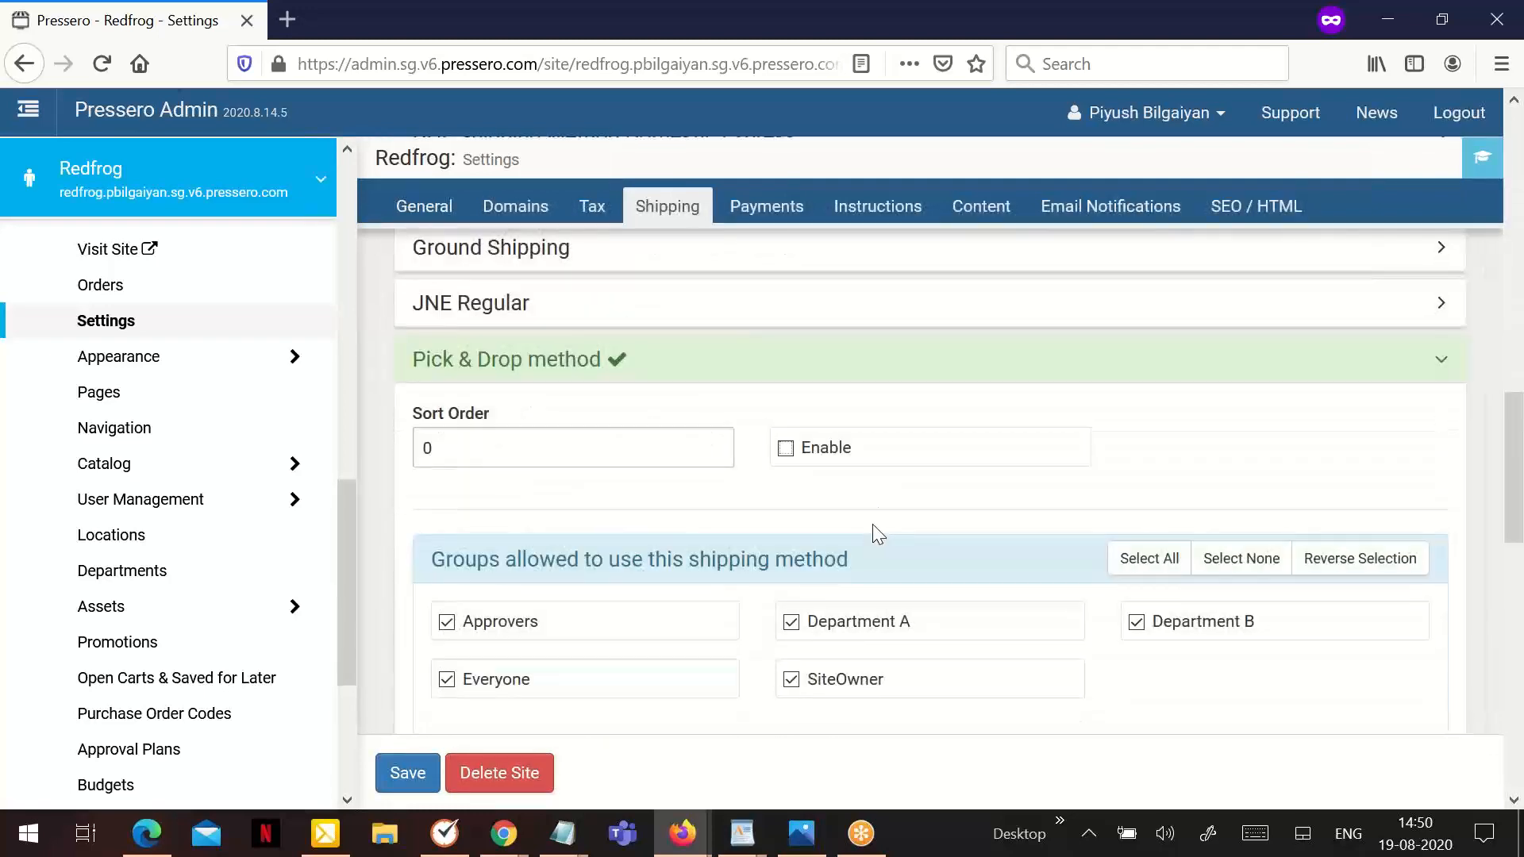
left_click(407, 768)
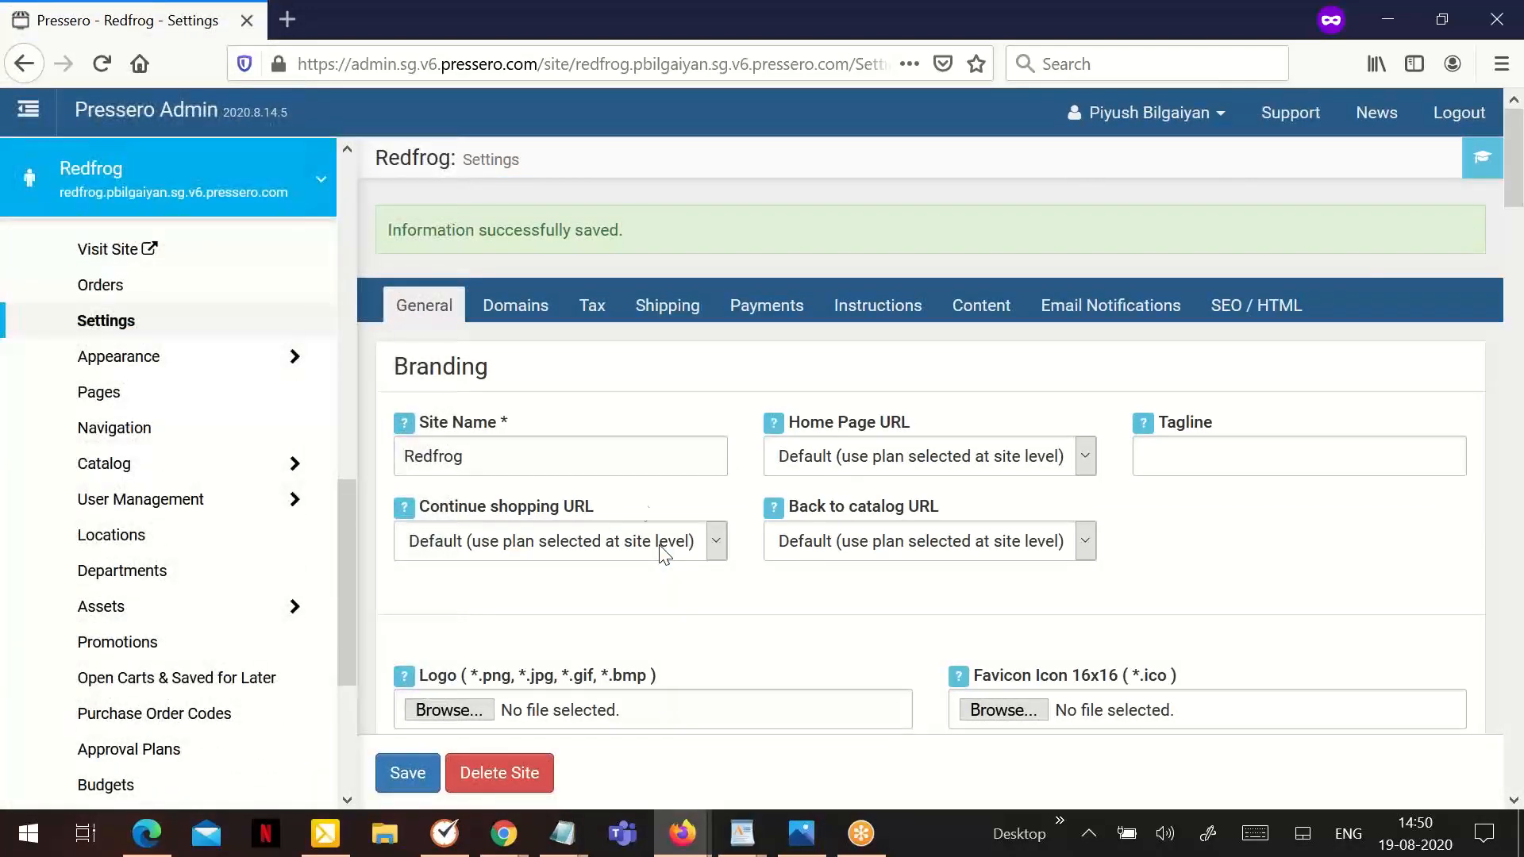
- Open the shipping settings of the Redfrog site and set the weight for the shipping options test to 10
left_click(649, 310)
scroll(682, 468, "down", 5)
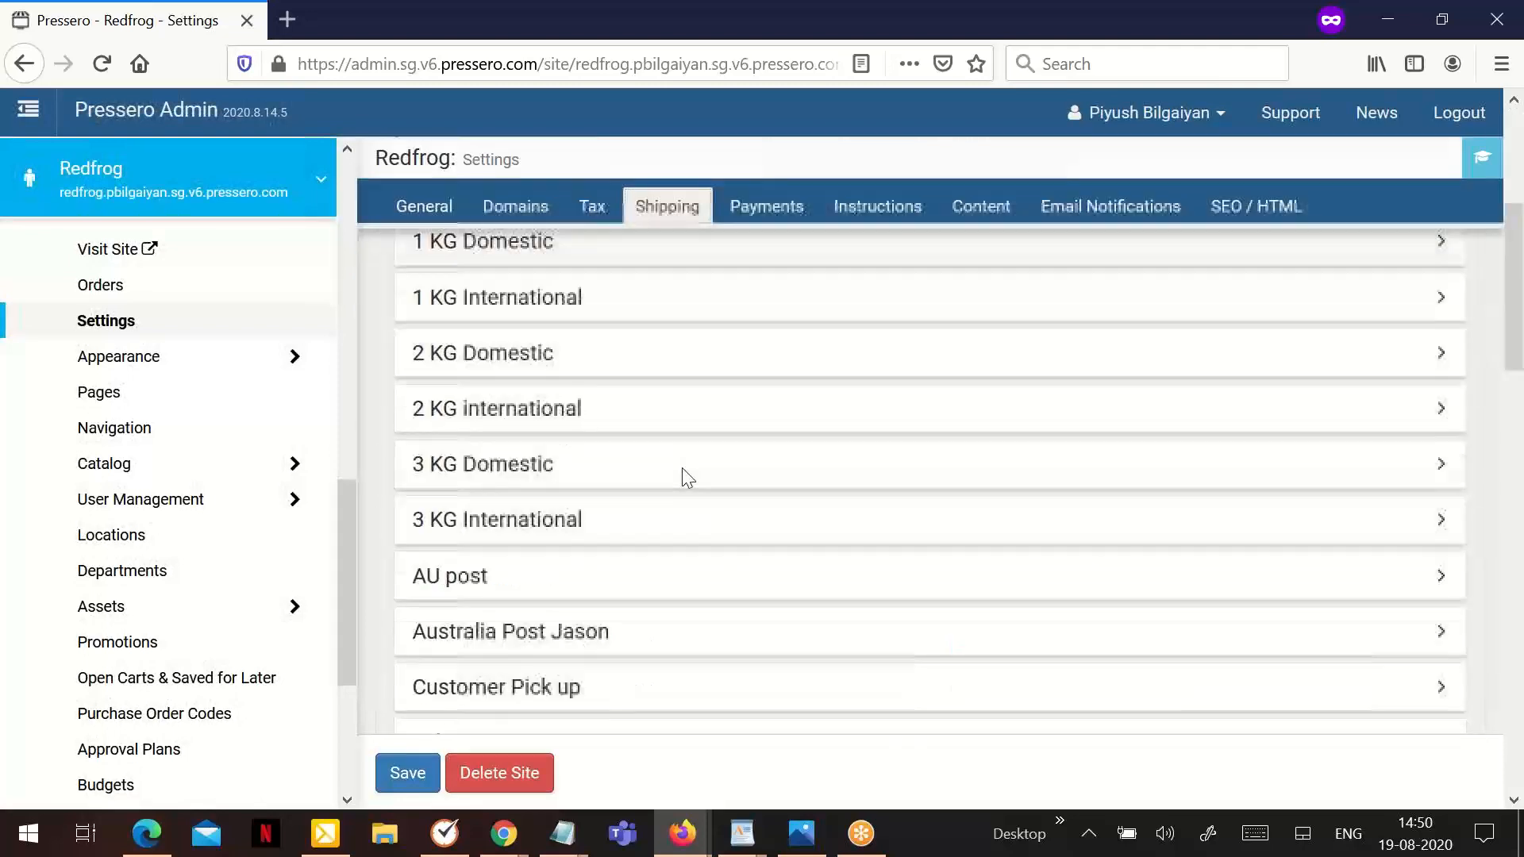
scroll(684, 476, "down", 5)
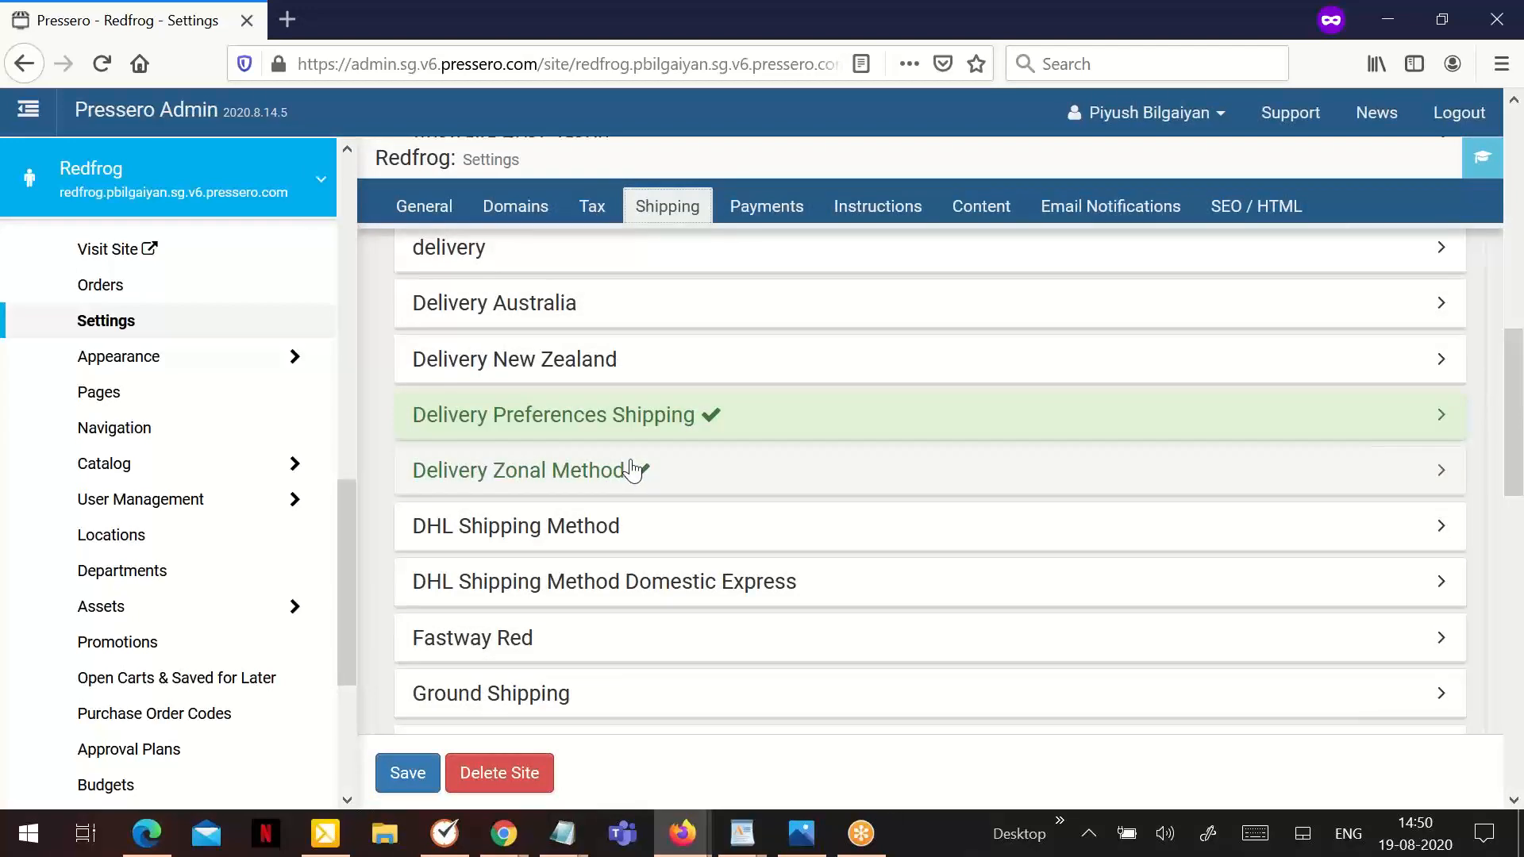
scroll(631, 470, "down", 10)
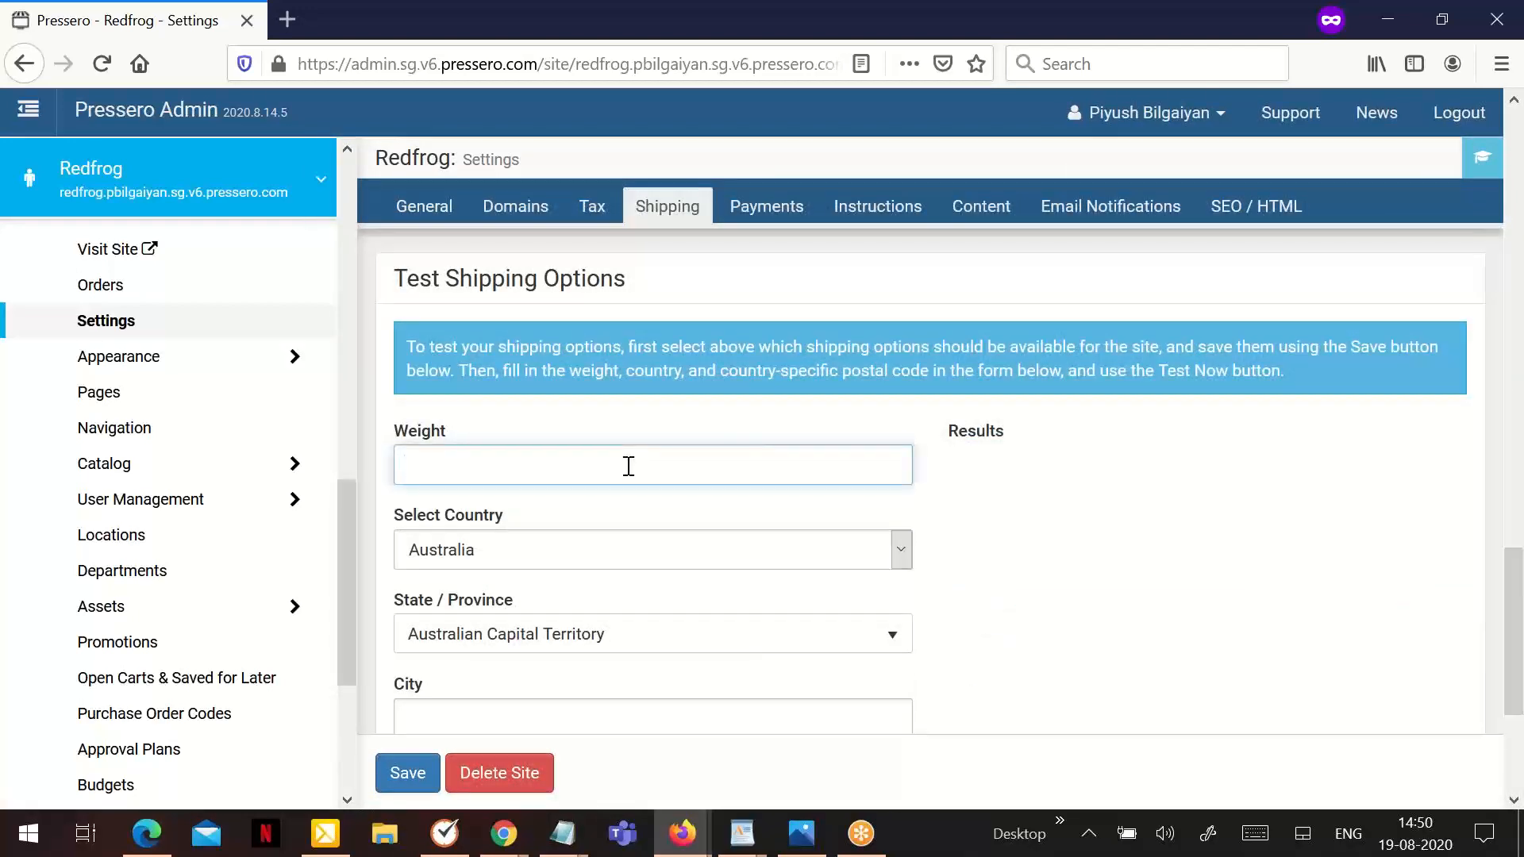
type("1")
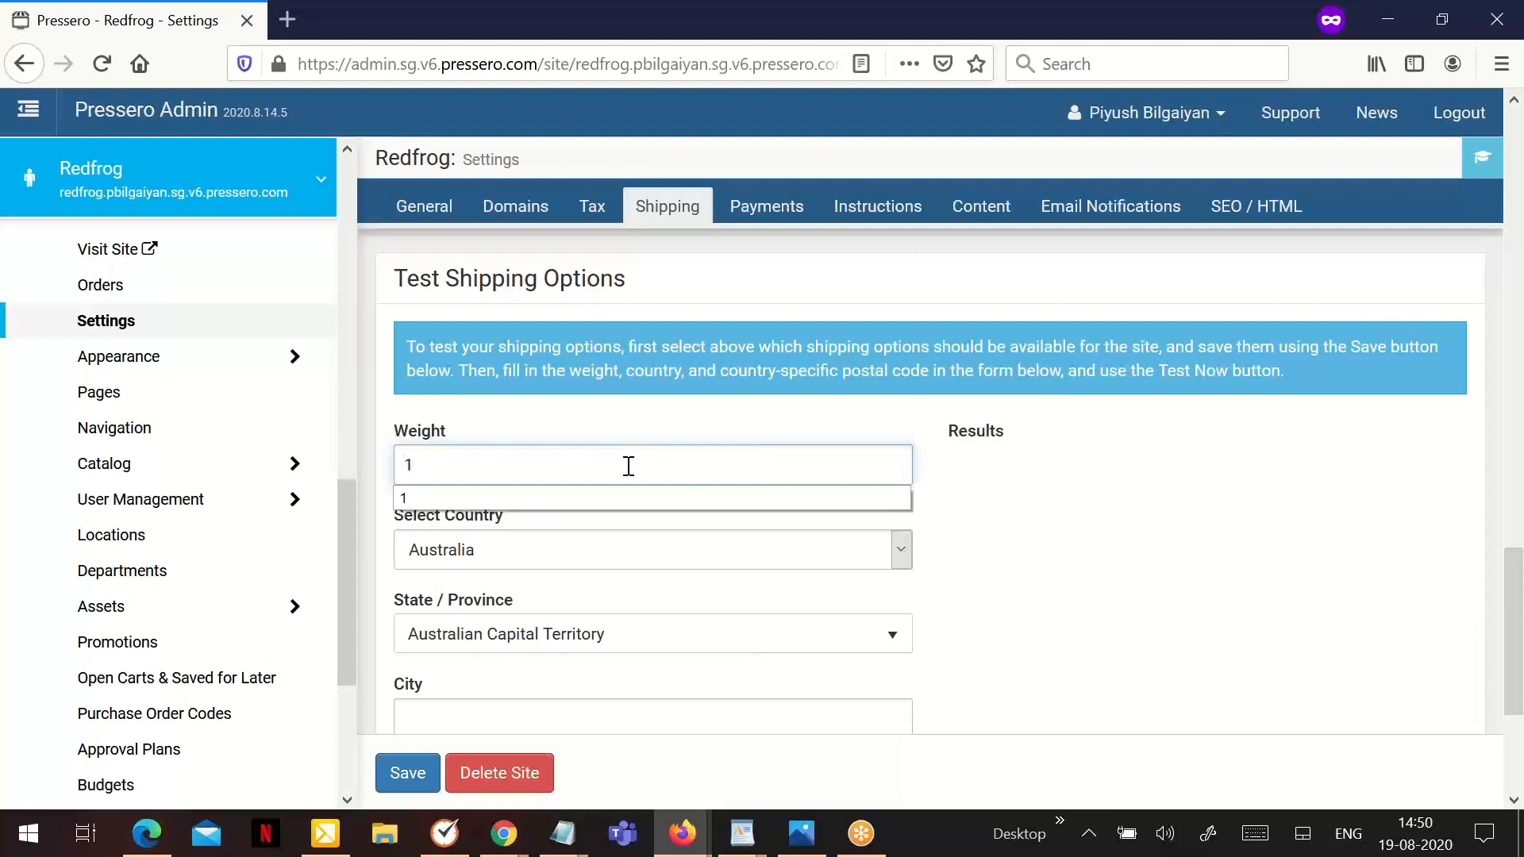
type("0")
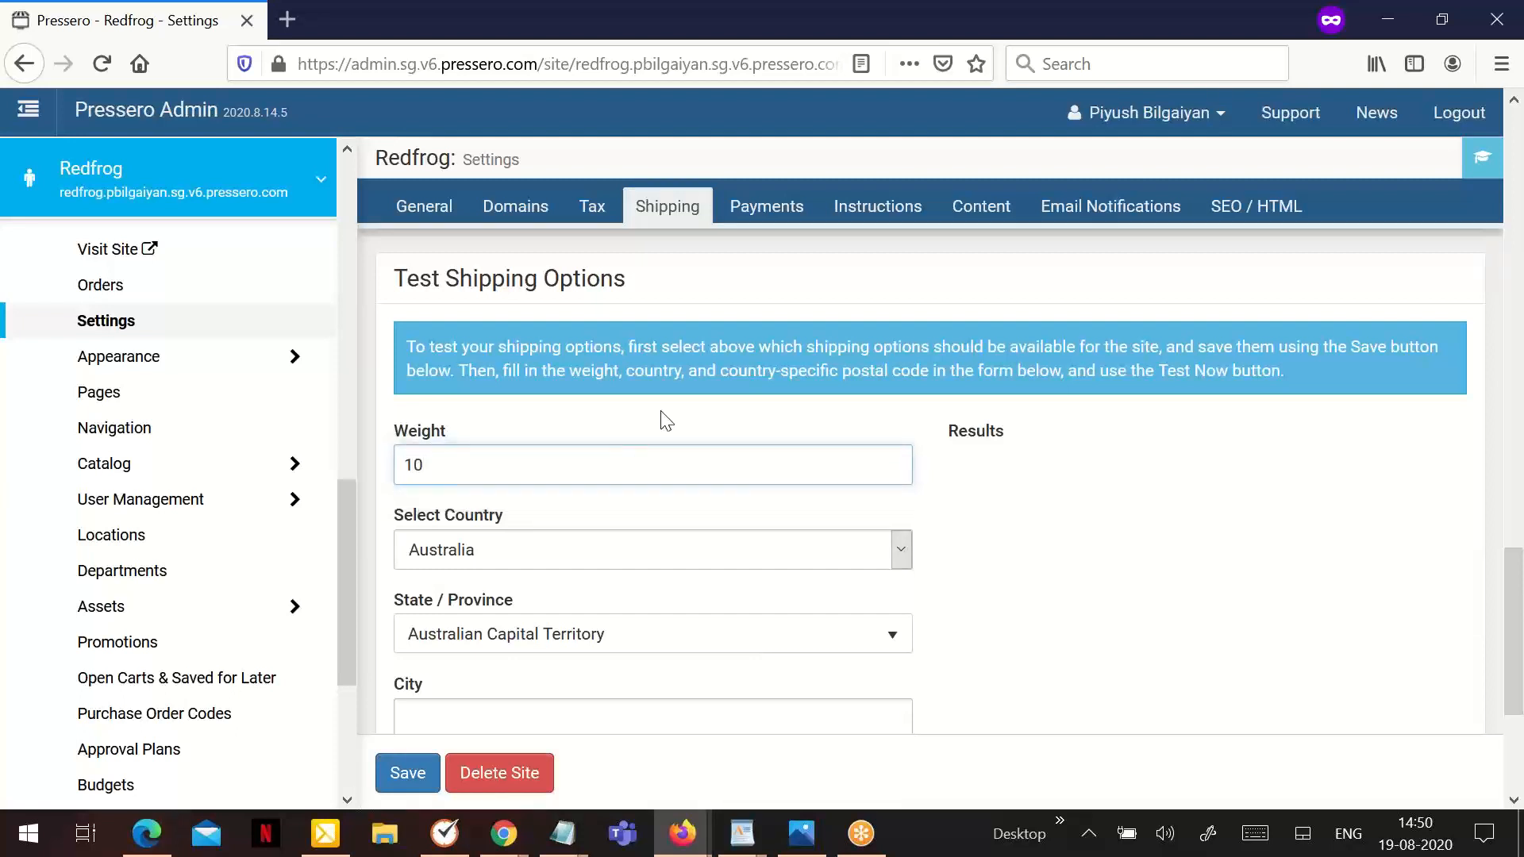
- Set the shipping test destination to the United States of America with Illinois as the state
left_click(529, 549)
key("u")
key("n")
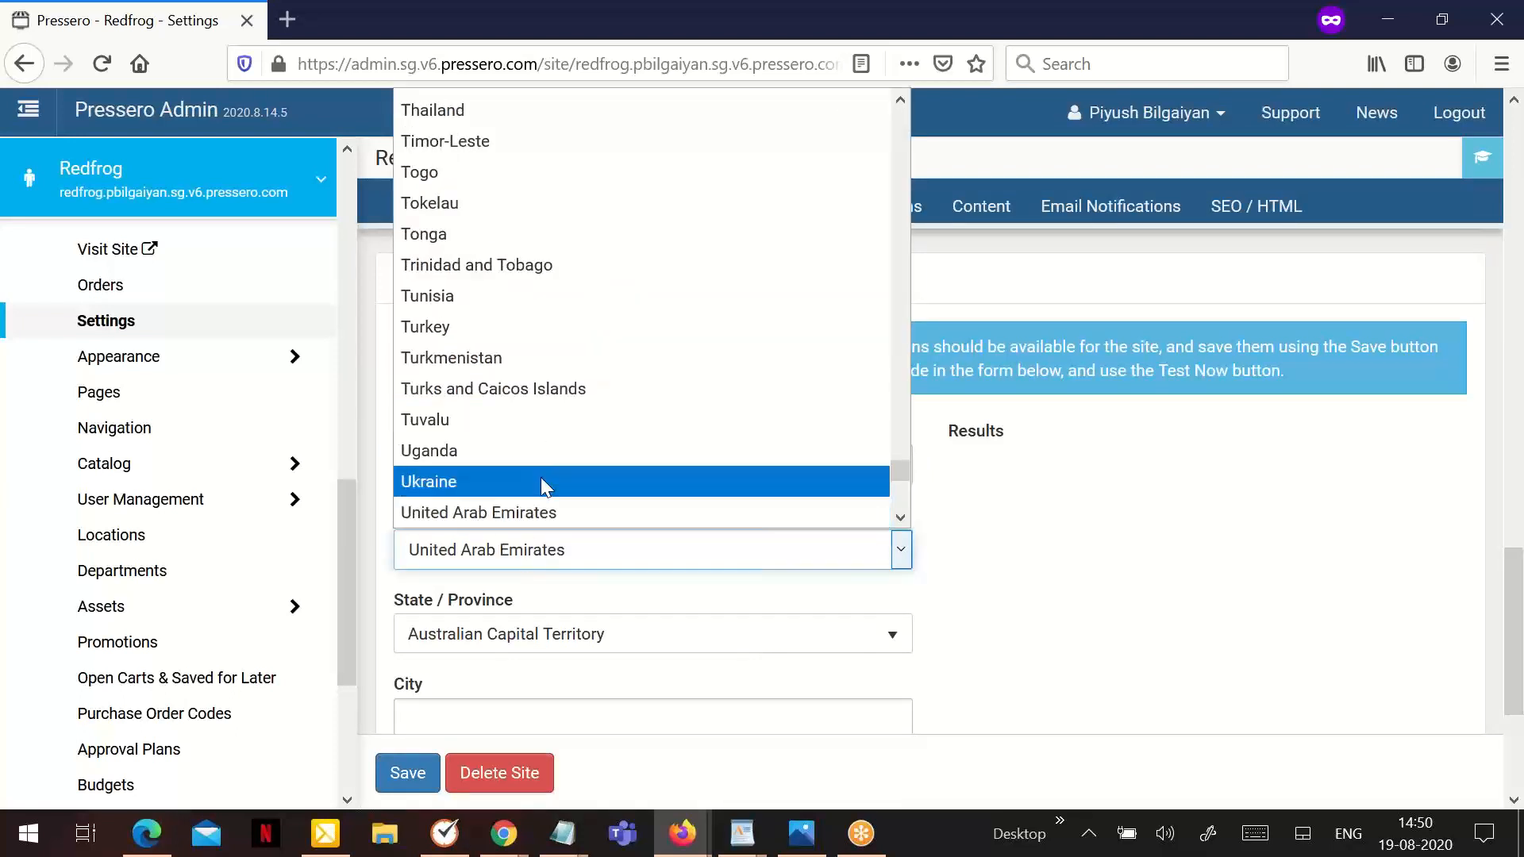
scroll(548, 470, "down", 2)
left_click(578, 418)
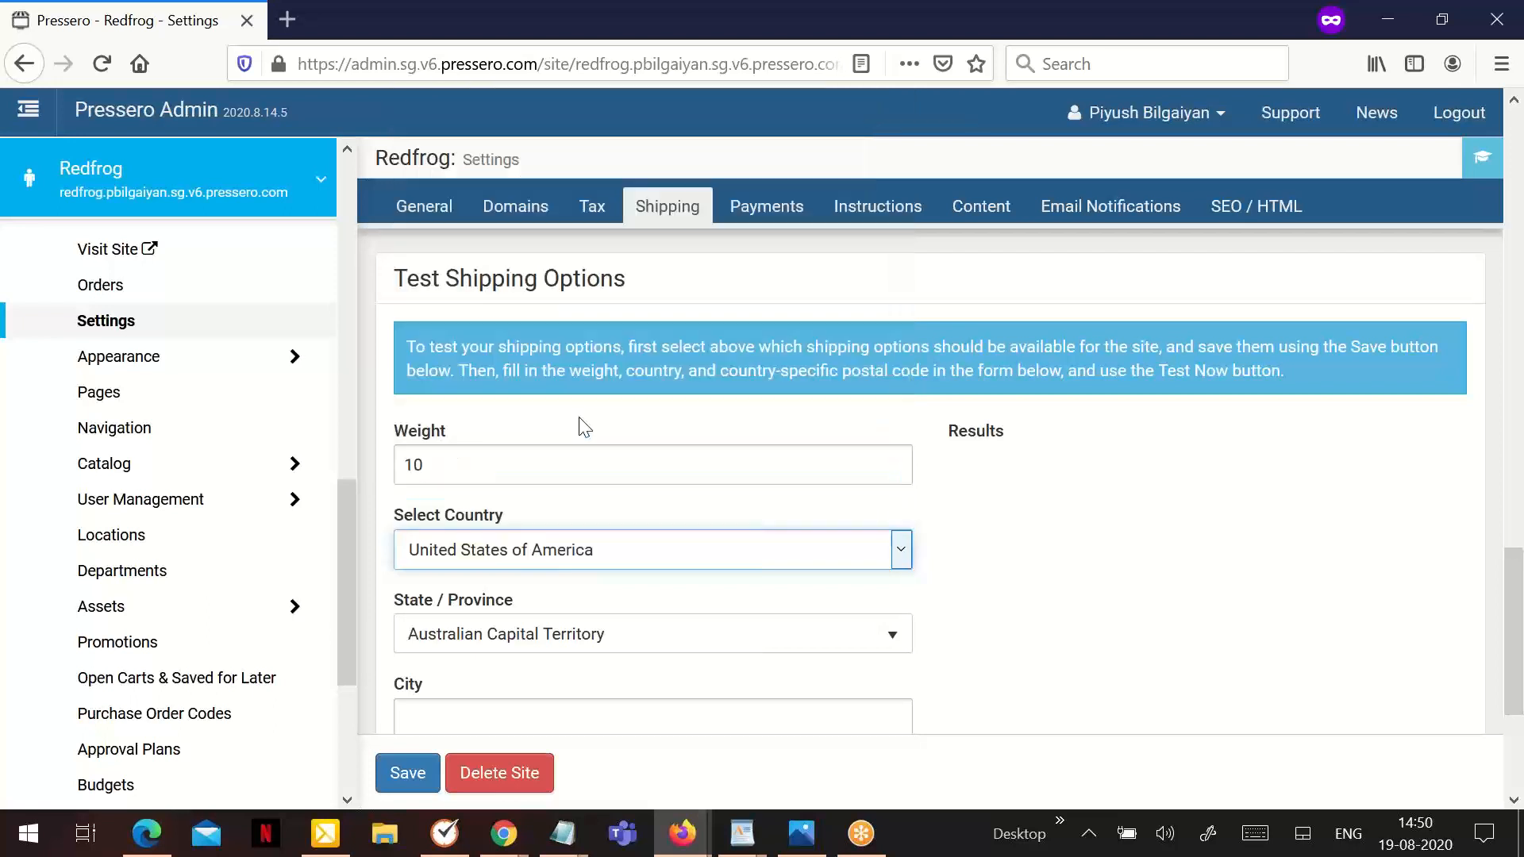
left_click(527, 633)
scroll(500, 542, "down", 3)
scroll(500, 542, "down", 10)
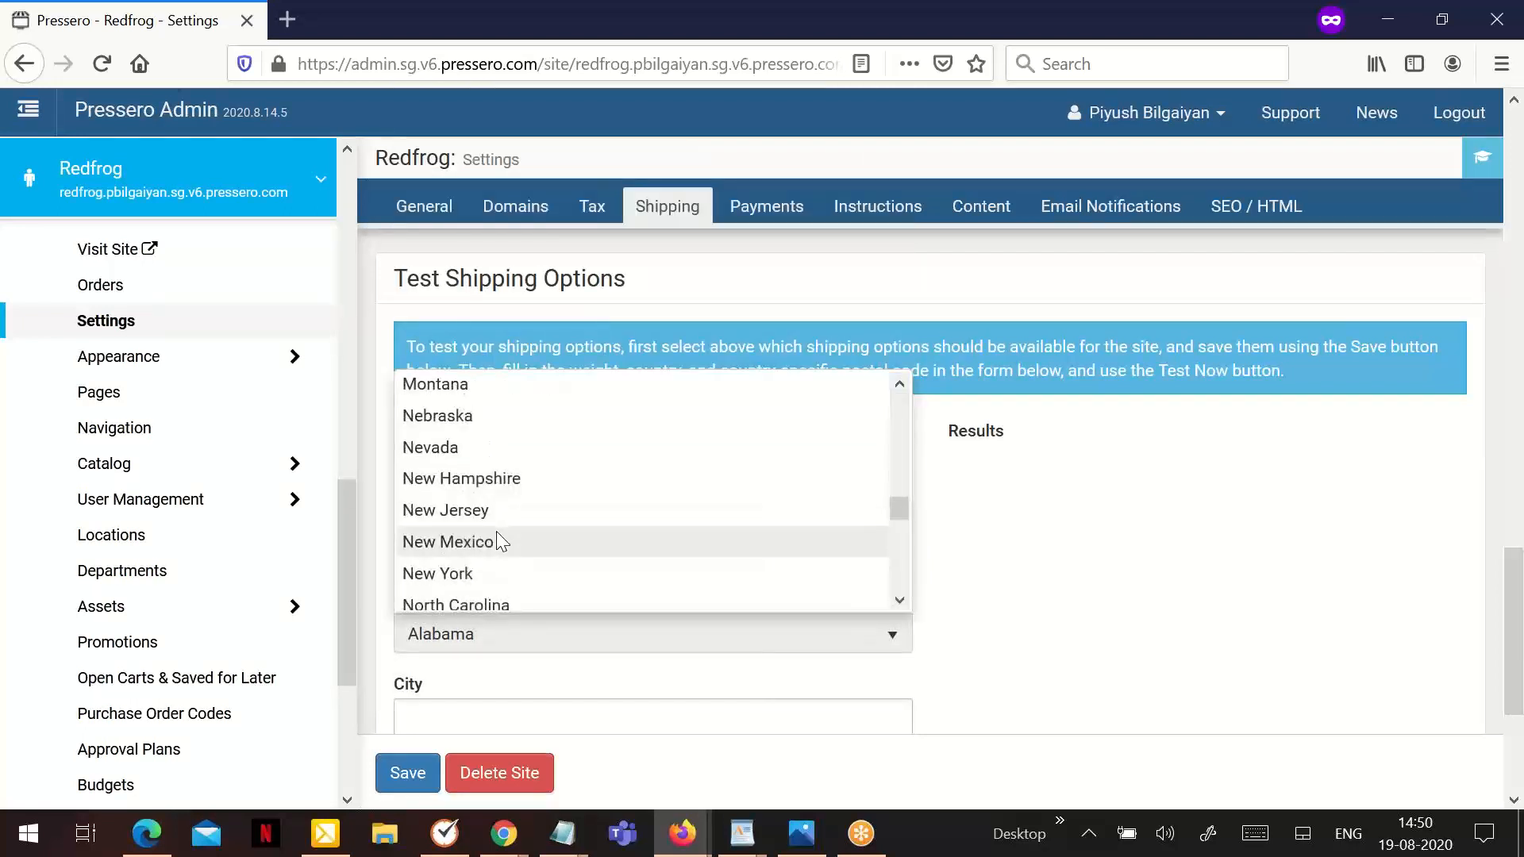
scroll(497, 531, "up", 10)
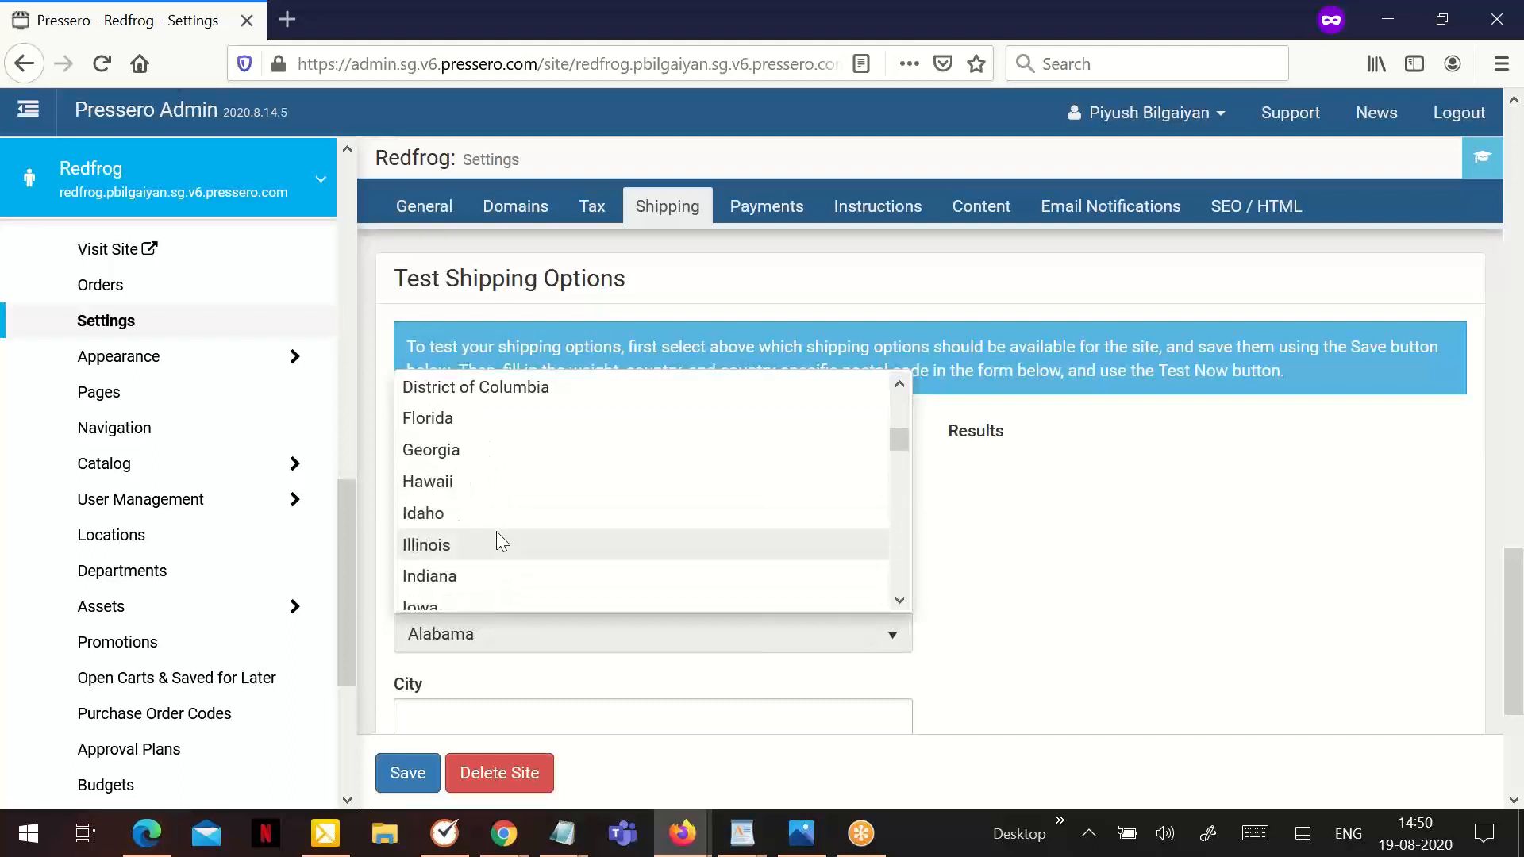
left_click(498, 536)
scroll(518, 542, "down", 3)
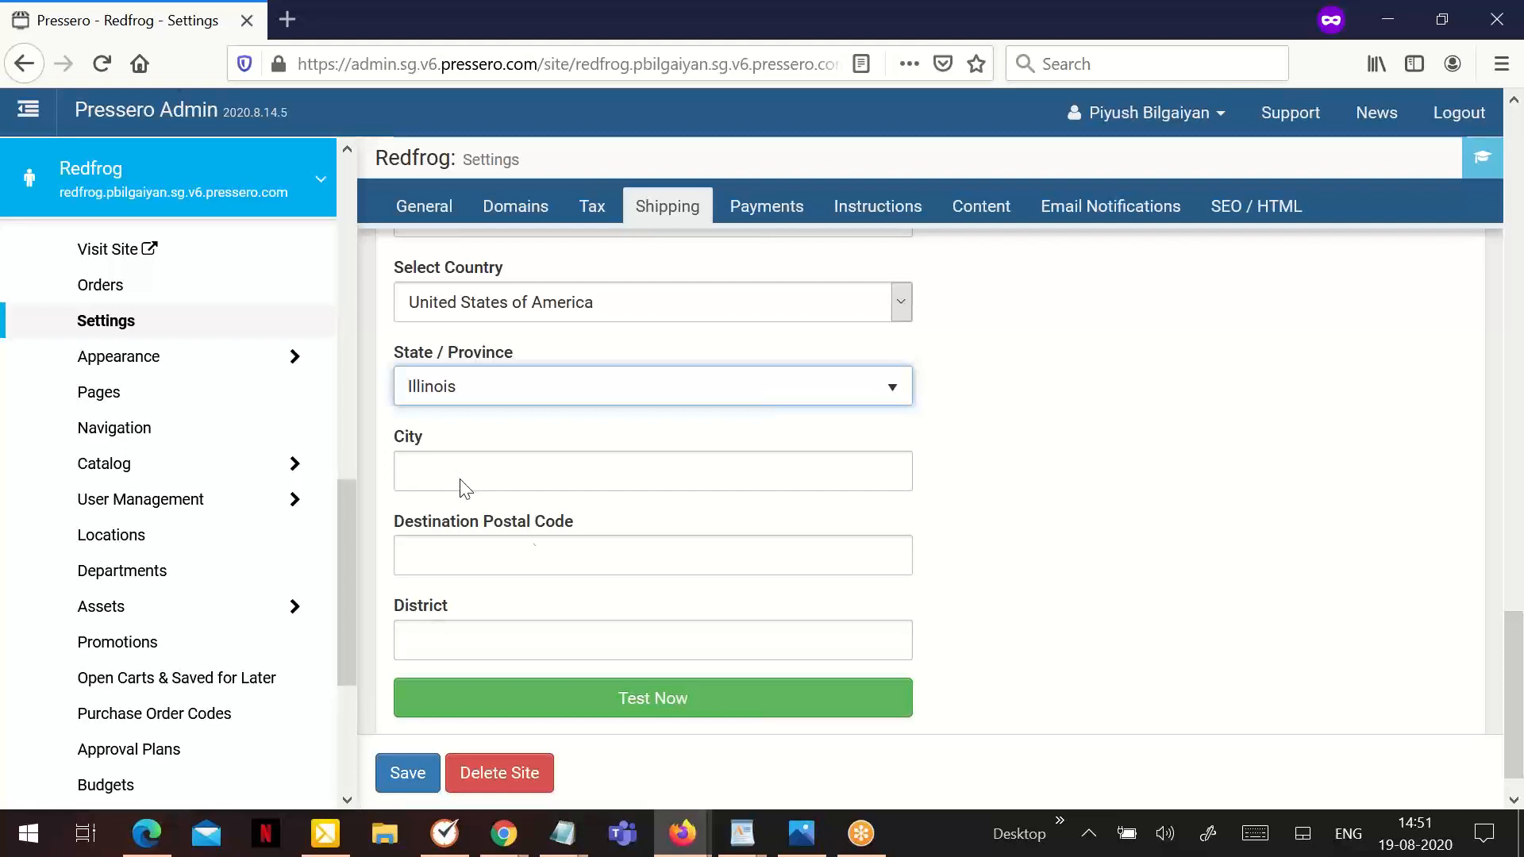
- Enter 60707 as the destination postal code and run the shipping options test
left_click(500, 560)
type("60")
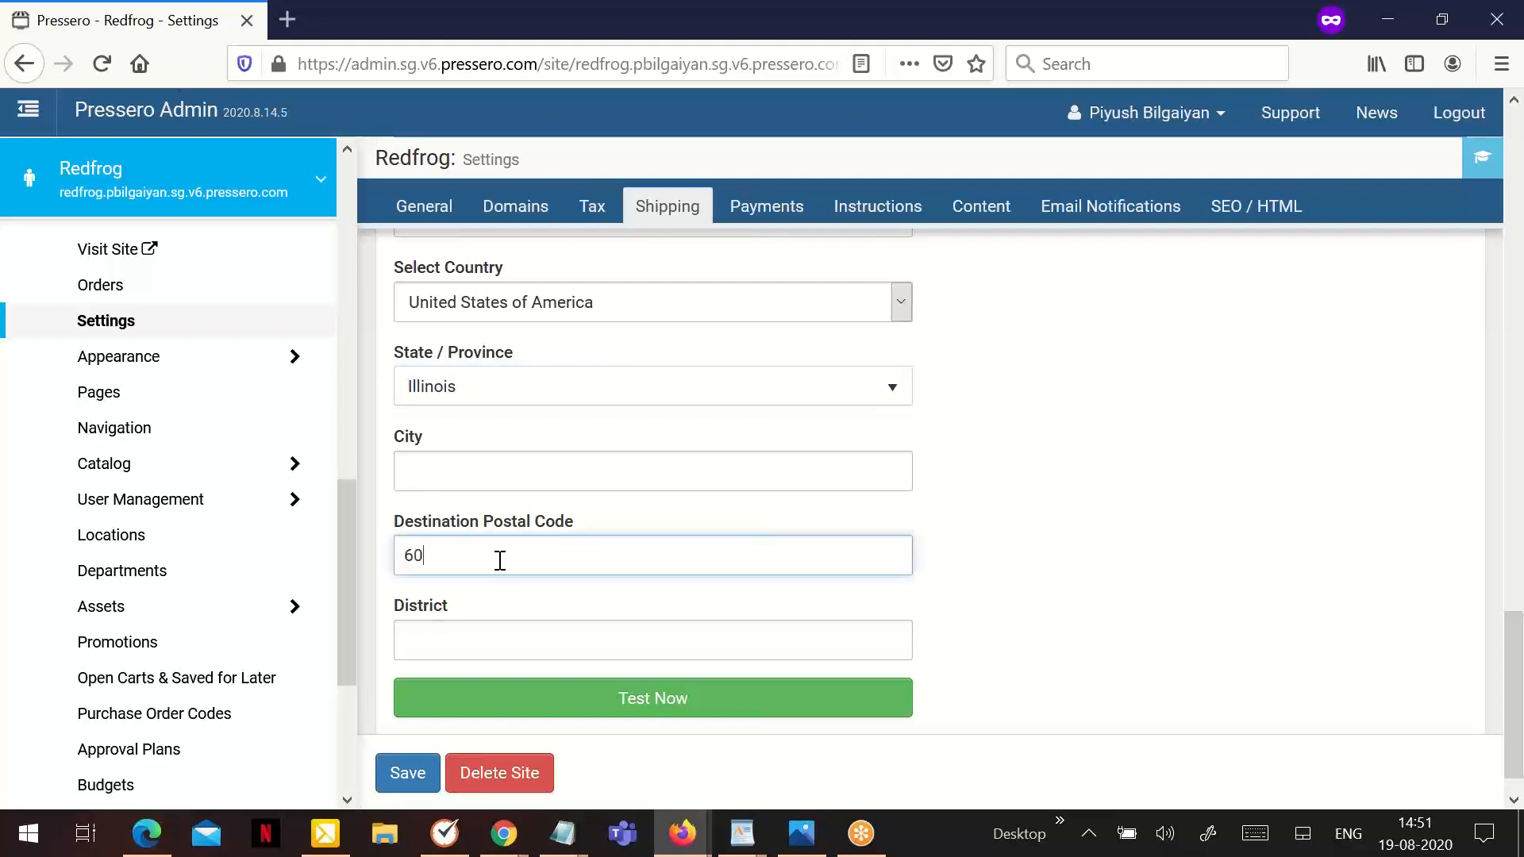
type("707")
left_click(670, 710)
scroll(749, 598, "up", 2)
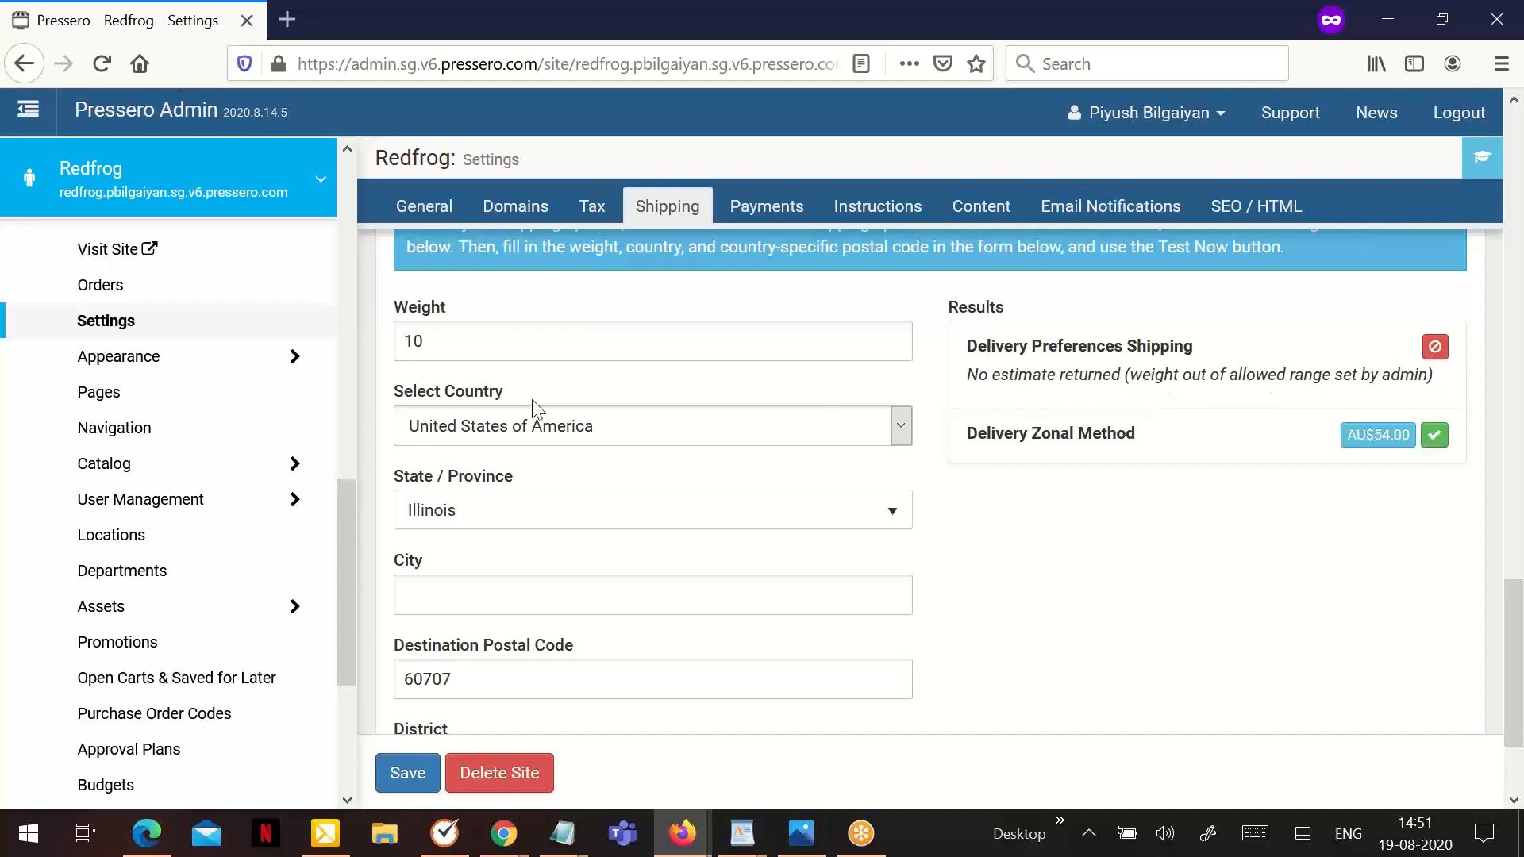
- Change the test weight to 40 and run the shipping options test again
left_click_drag(469, 340, 347, 324)
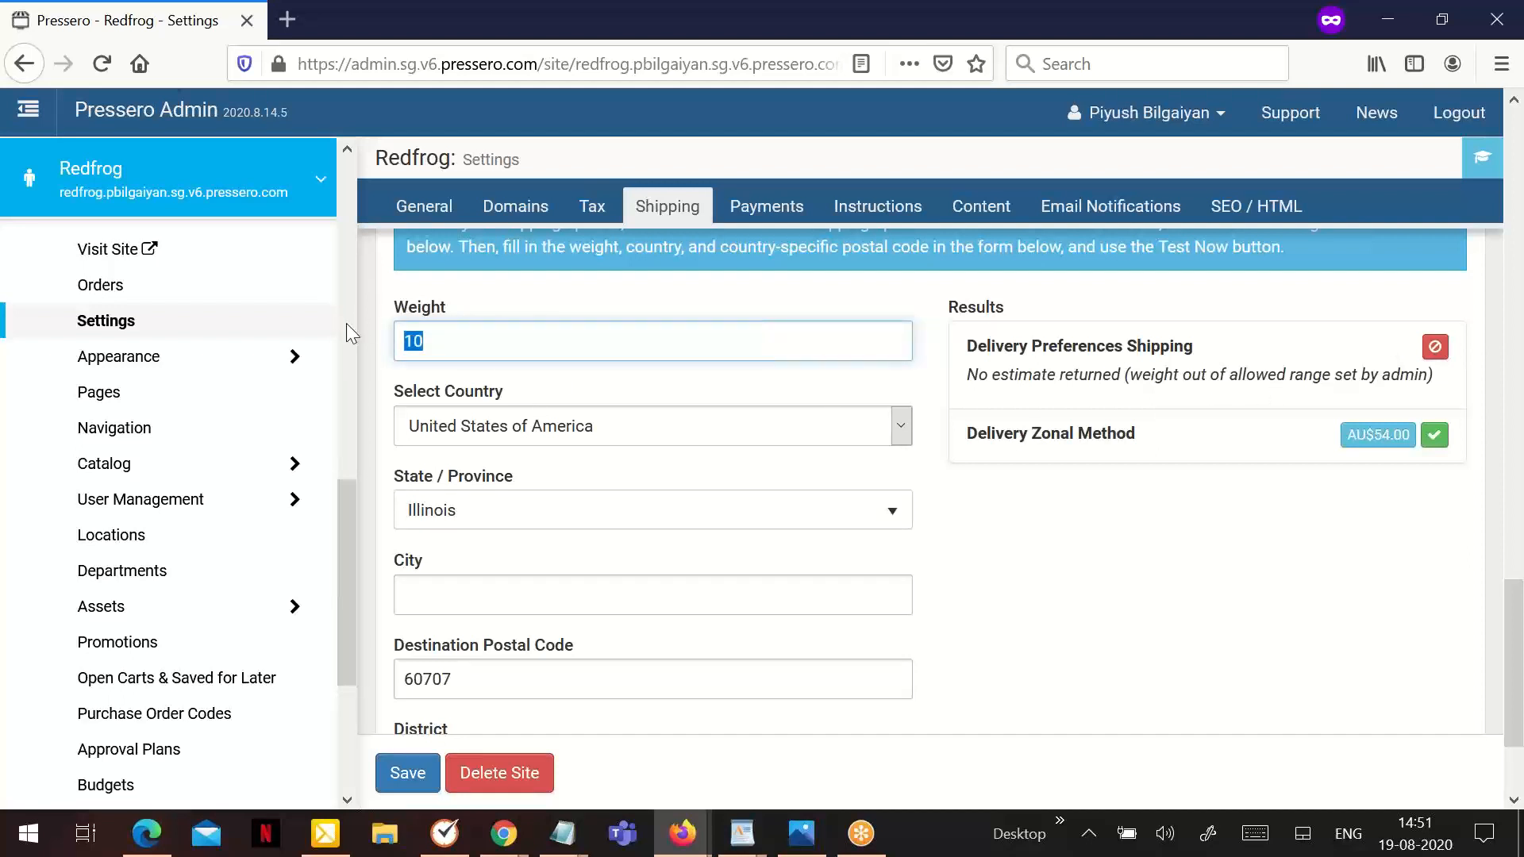
type("40")
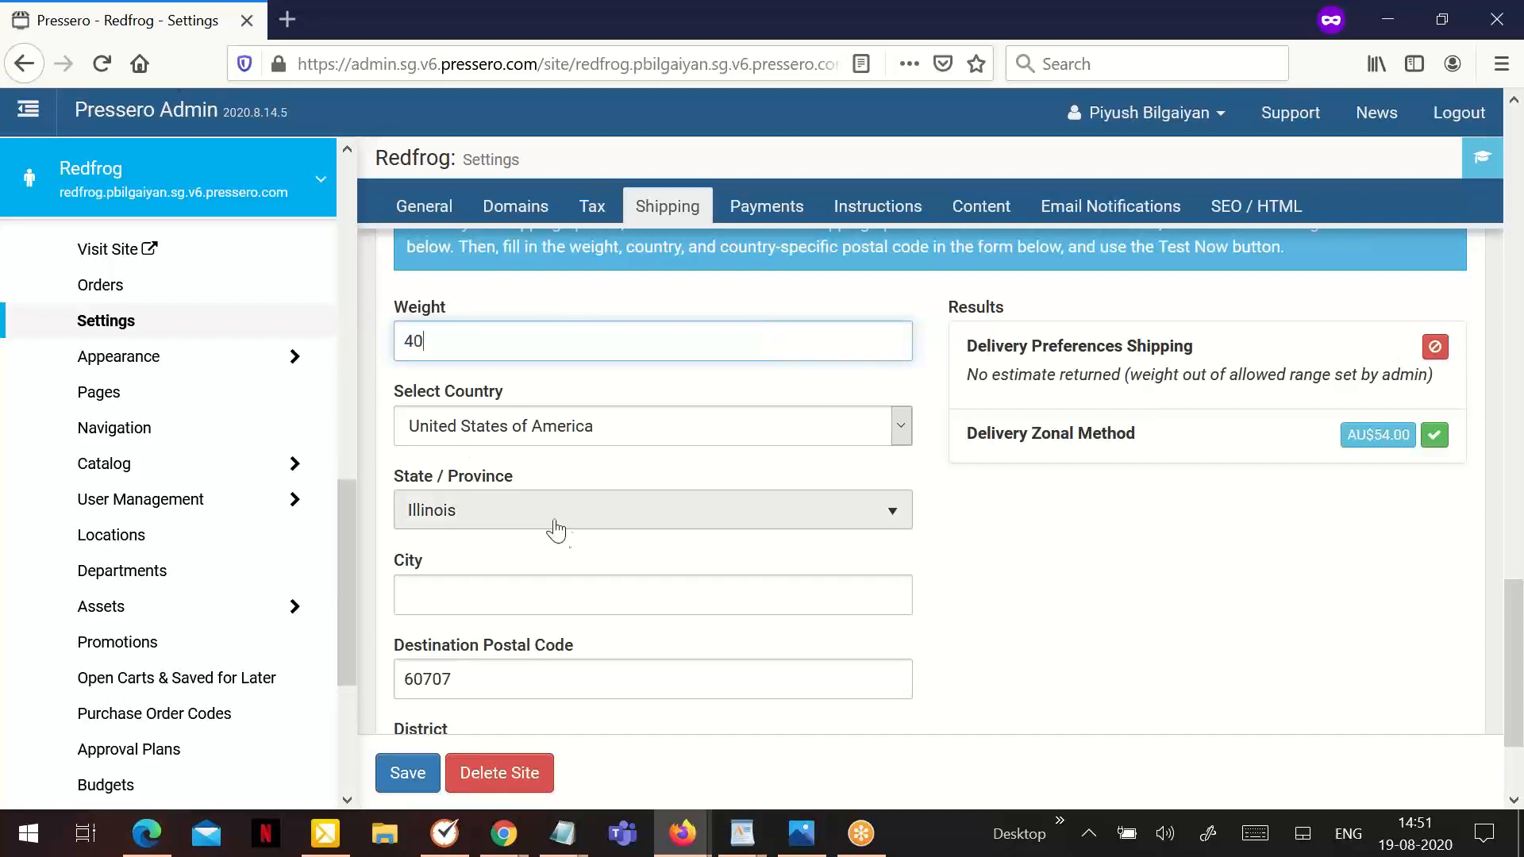
scroll(584, 538, "down", 2)
left_click(670, 655)
scroll(700, 580, "up", 2)
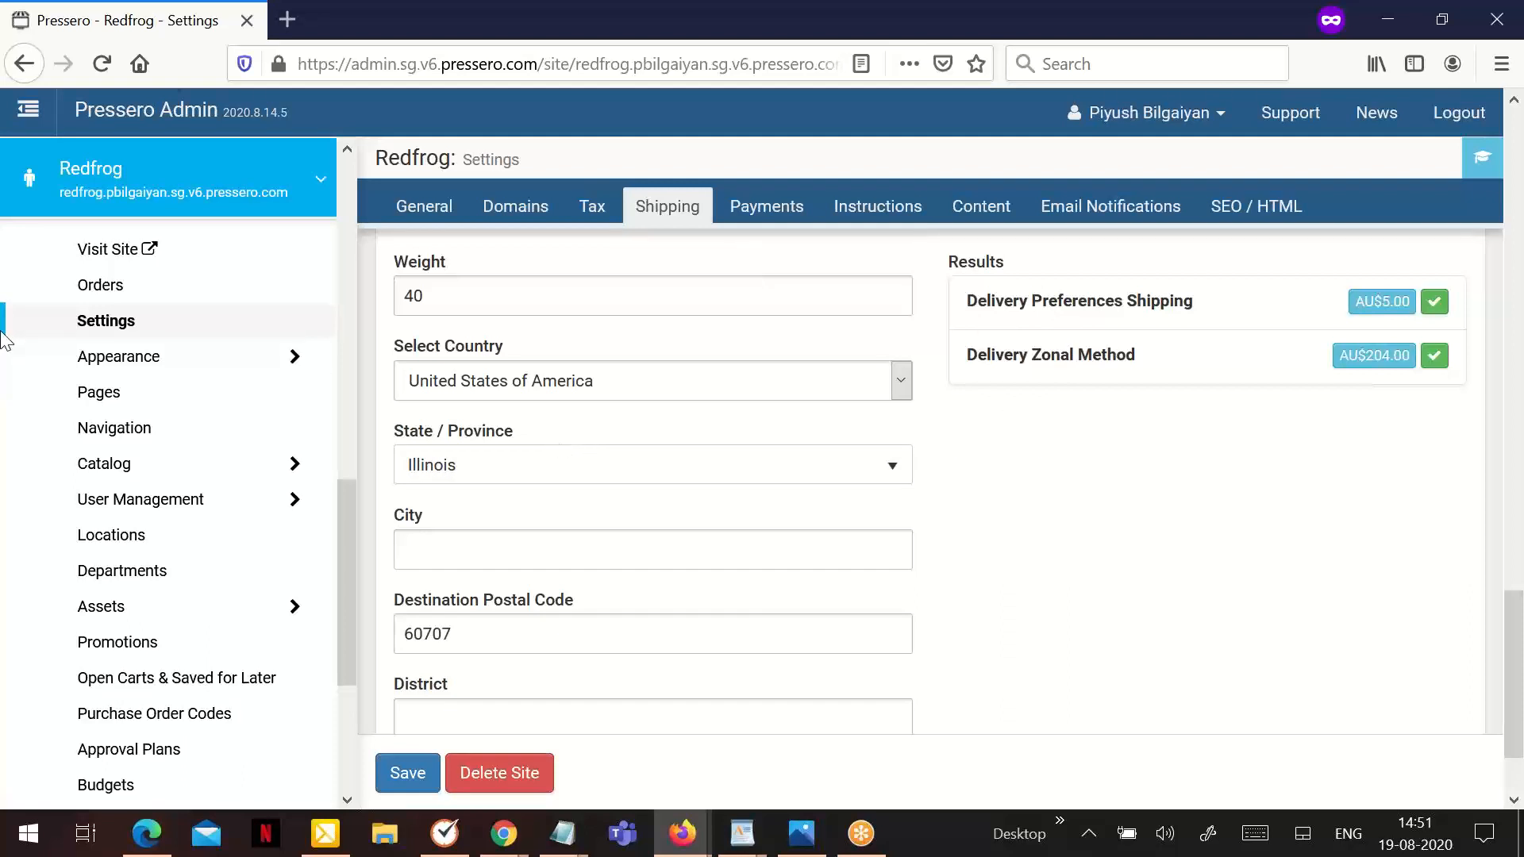
- Open the shipping methods list in the preferences and filter it by the method name Delivery Preferences Shipping
scroll(24, 339, "up", 10)
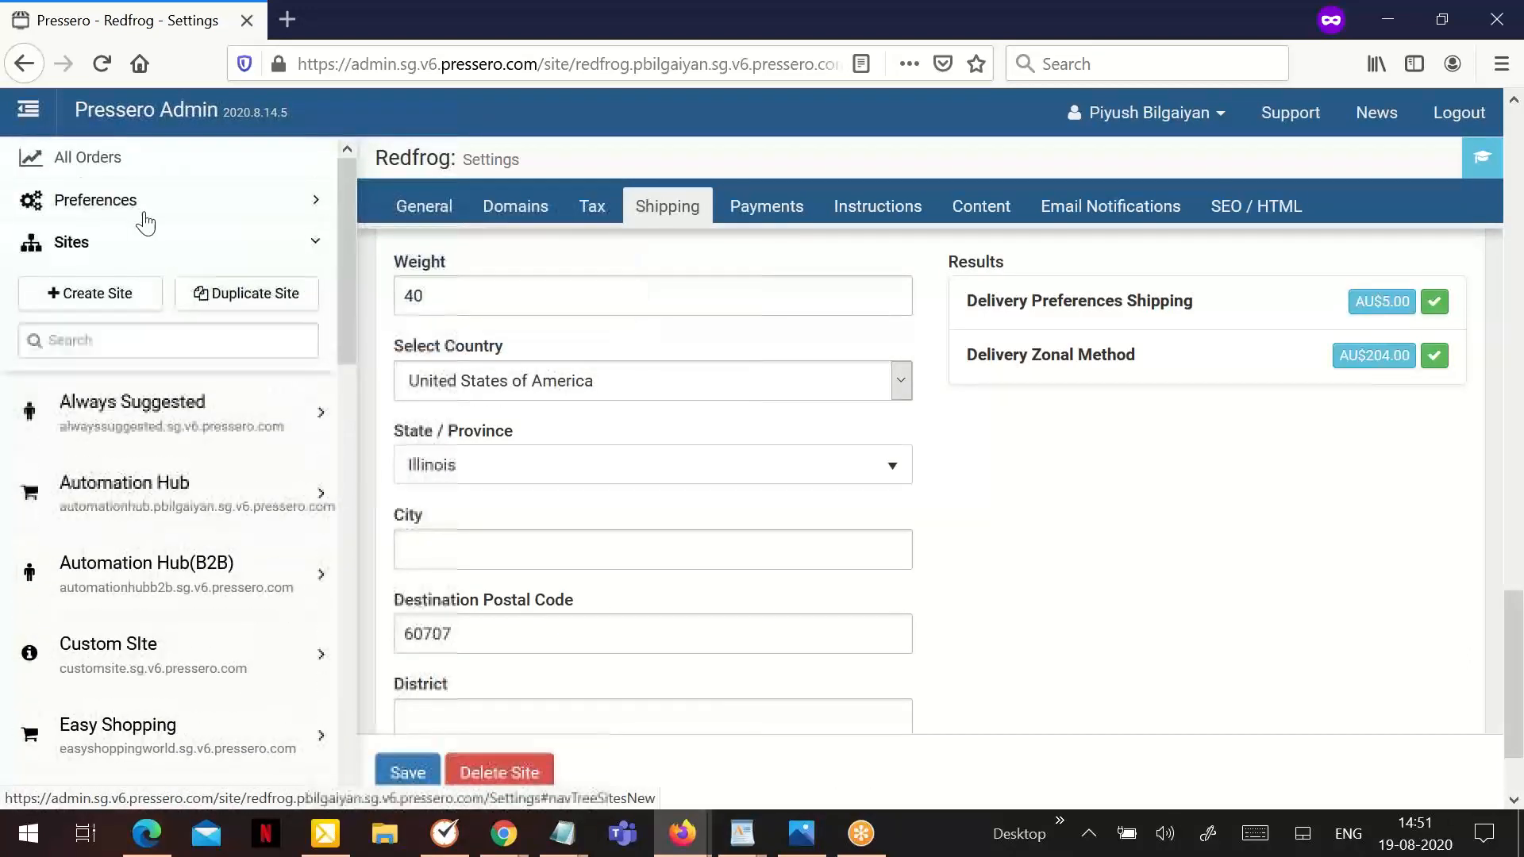
left_click(135, 205)
left_click(115, 357)
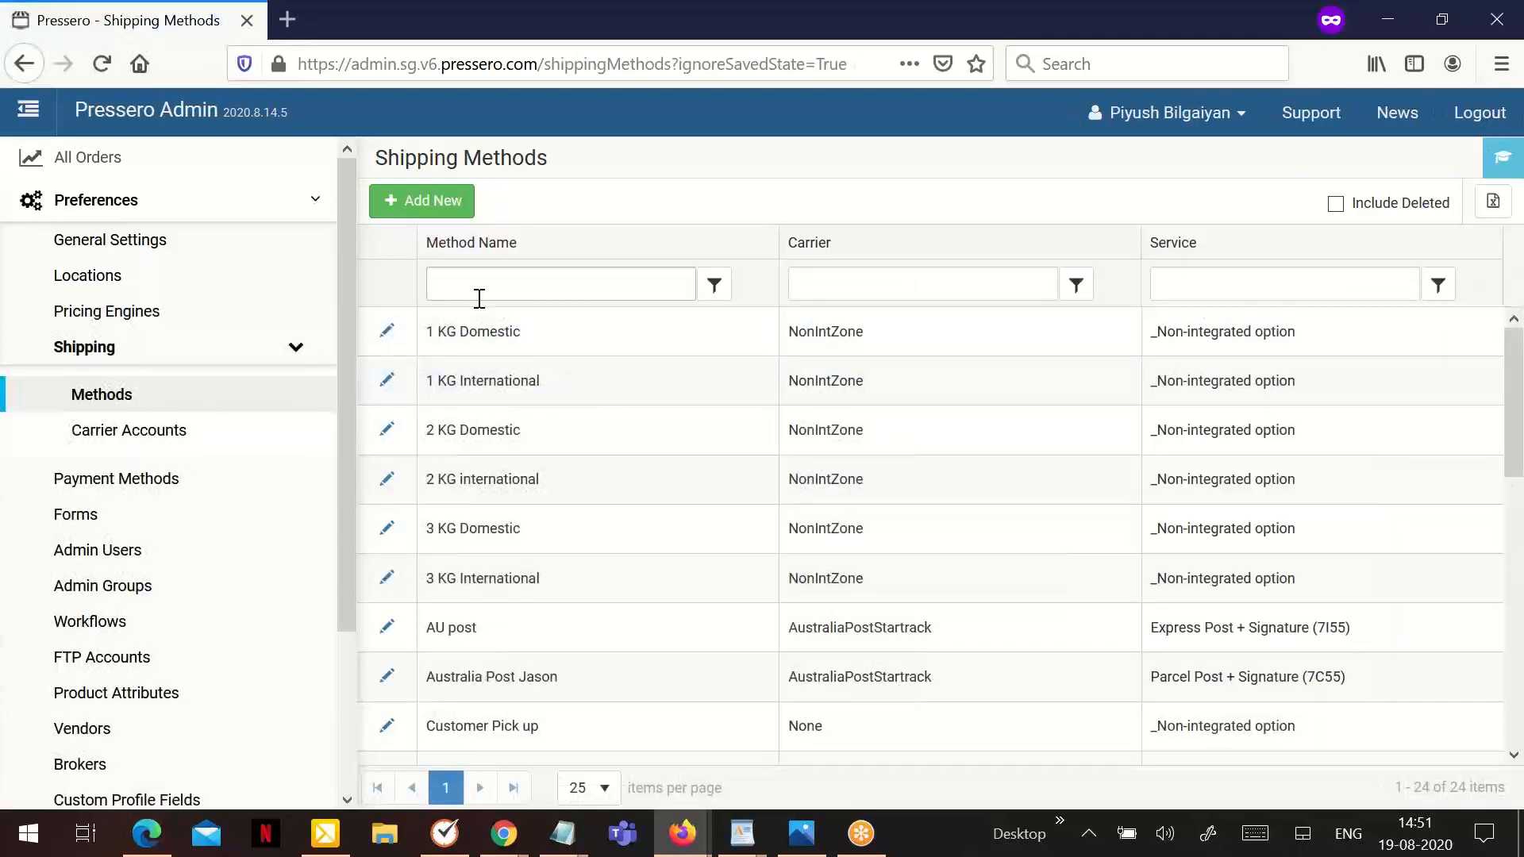
left_click(479, 298)
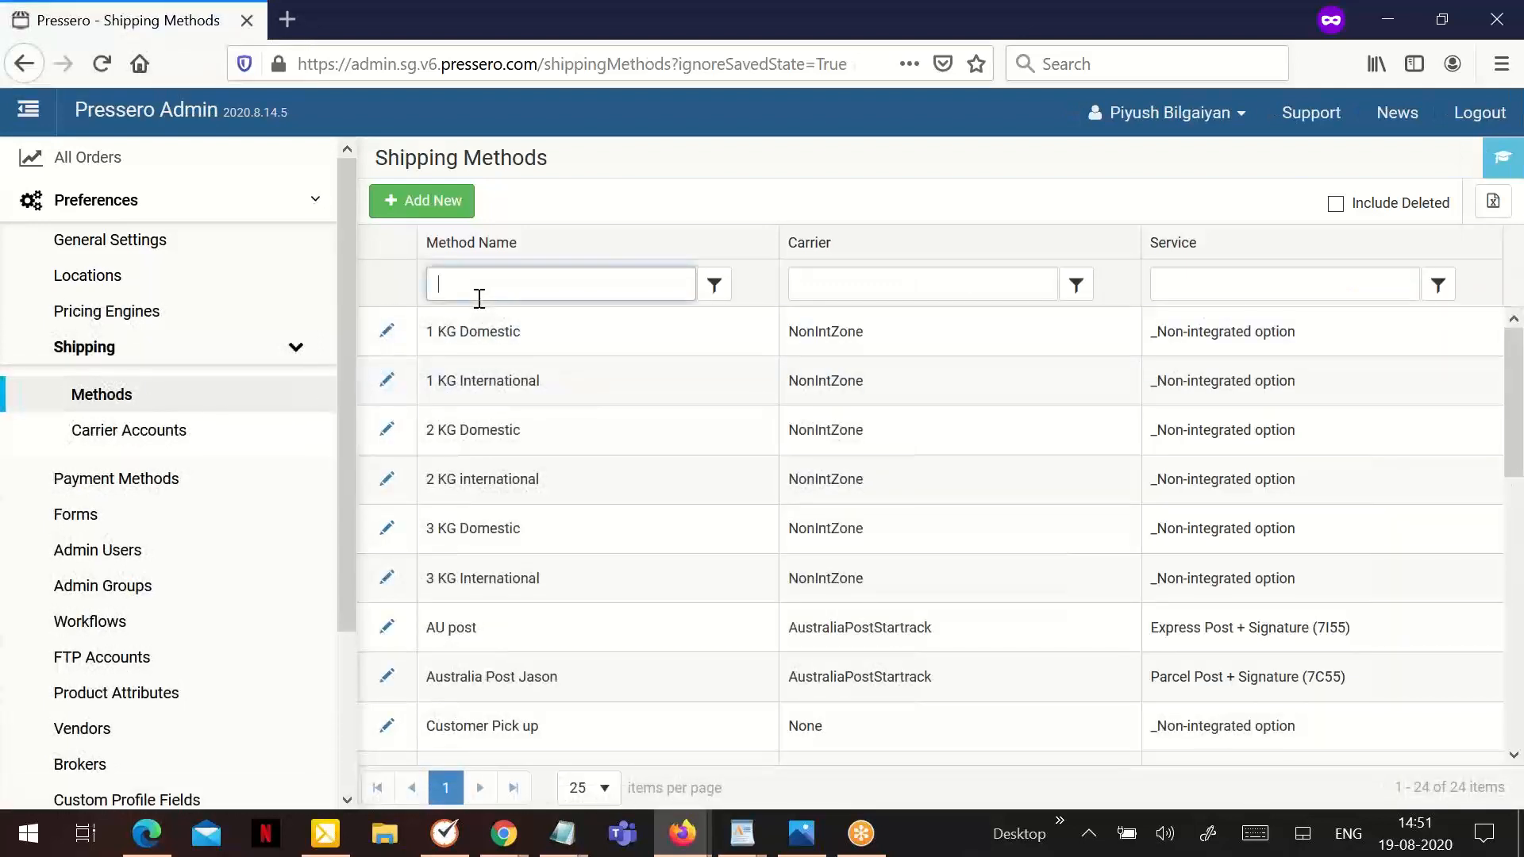
type("deliver")
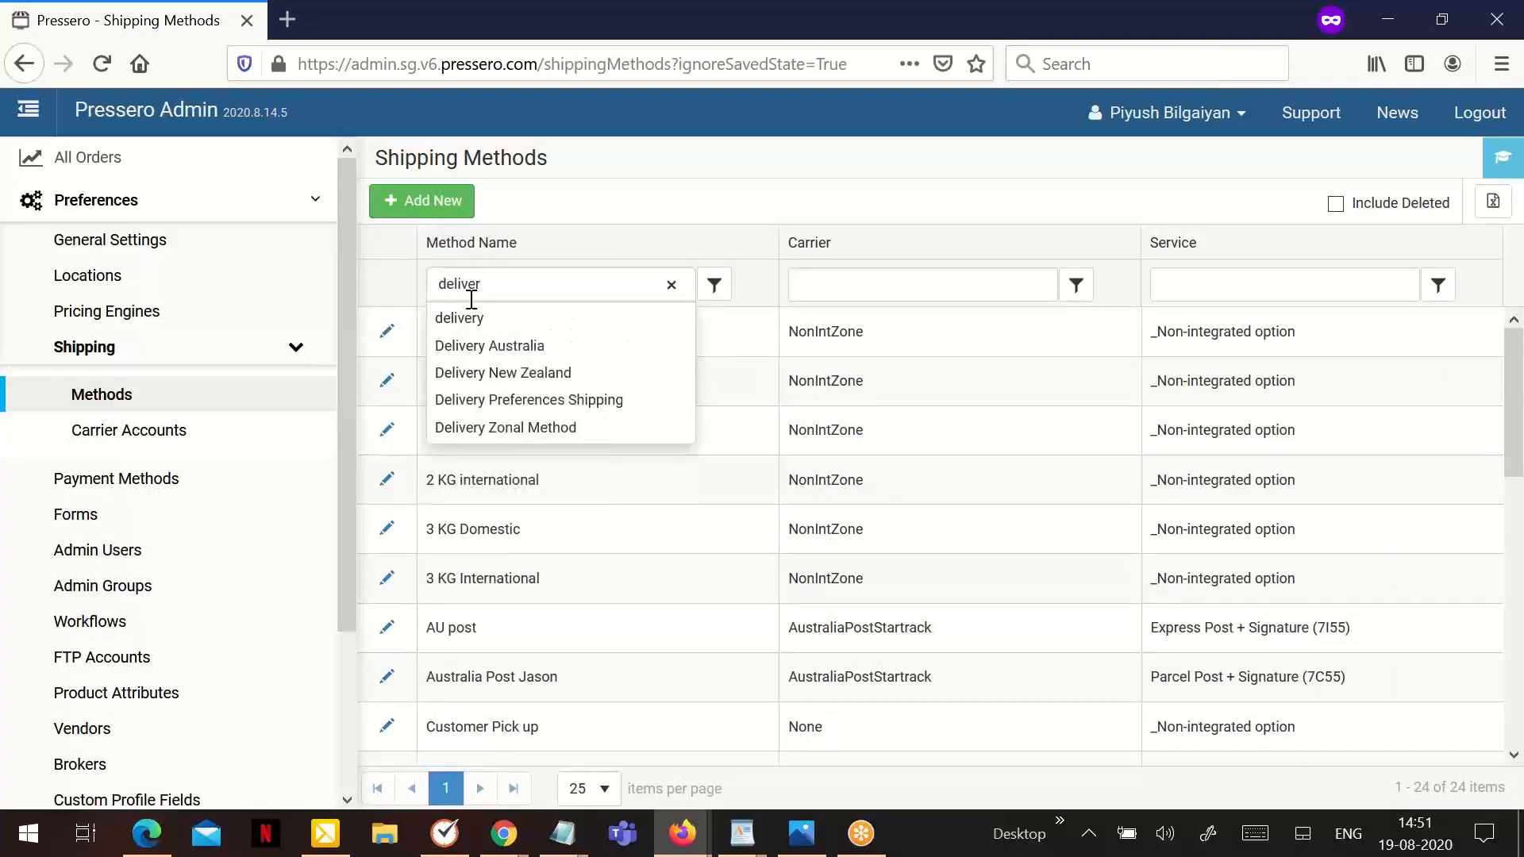
left_click(555, 402)
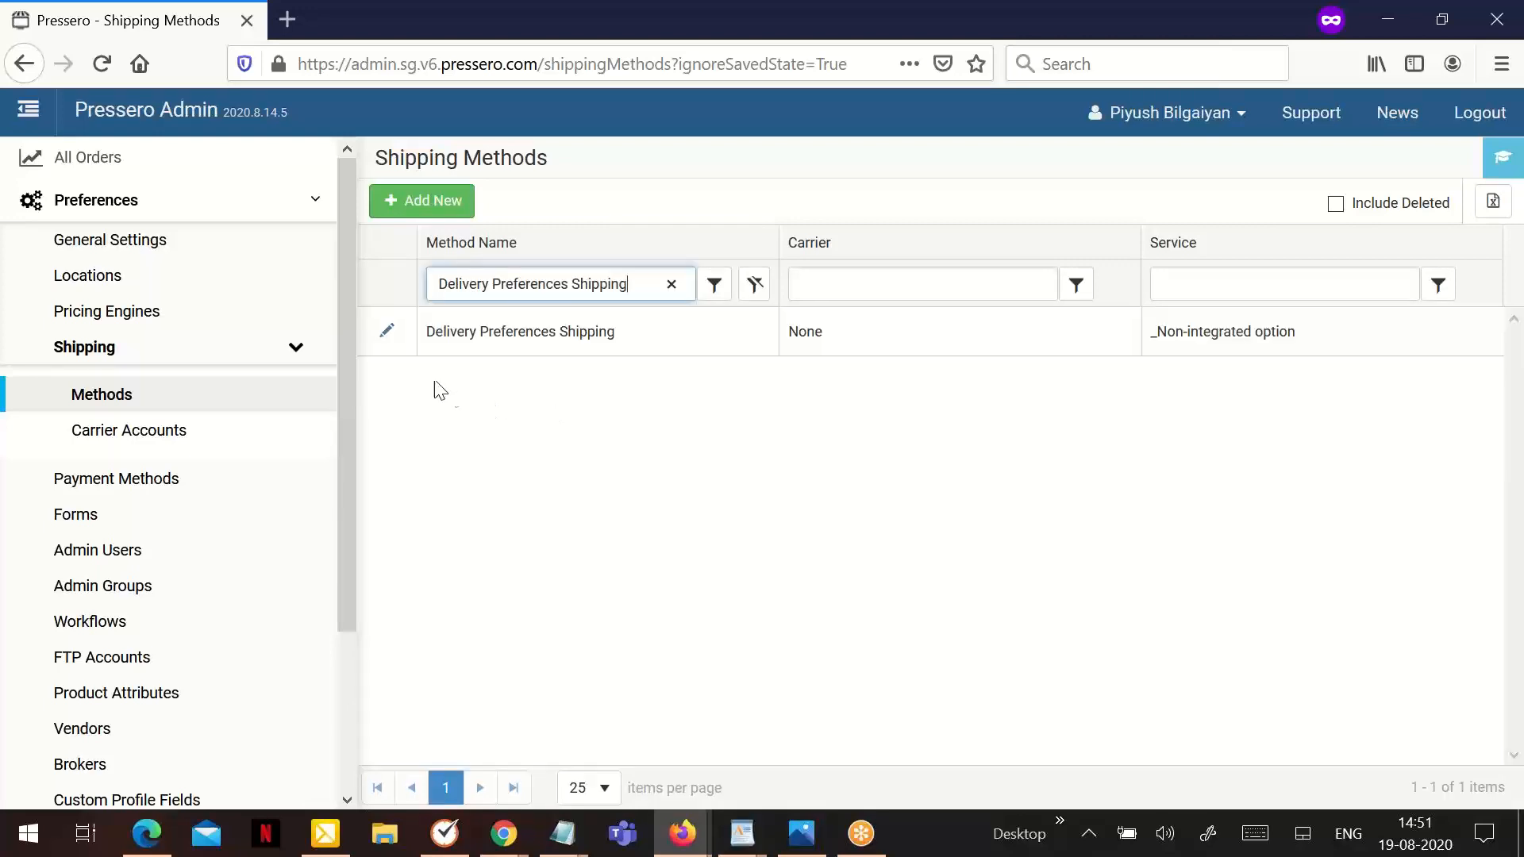
- Open the Delivery Preferences Shipping method and delete it, confirming the deletion
left_click(391, 340)
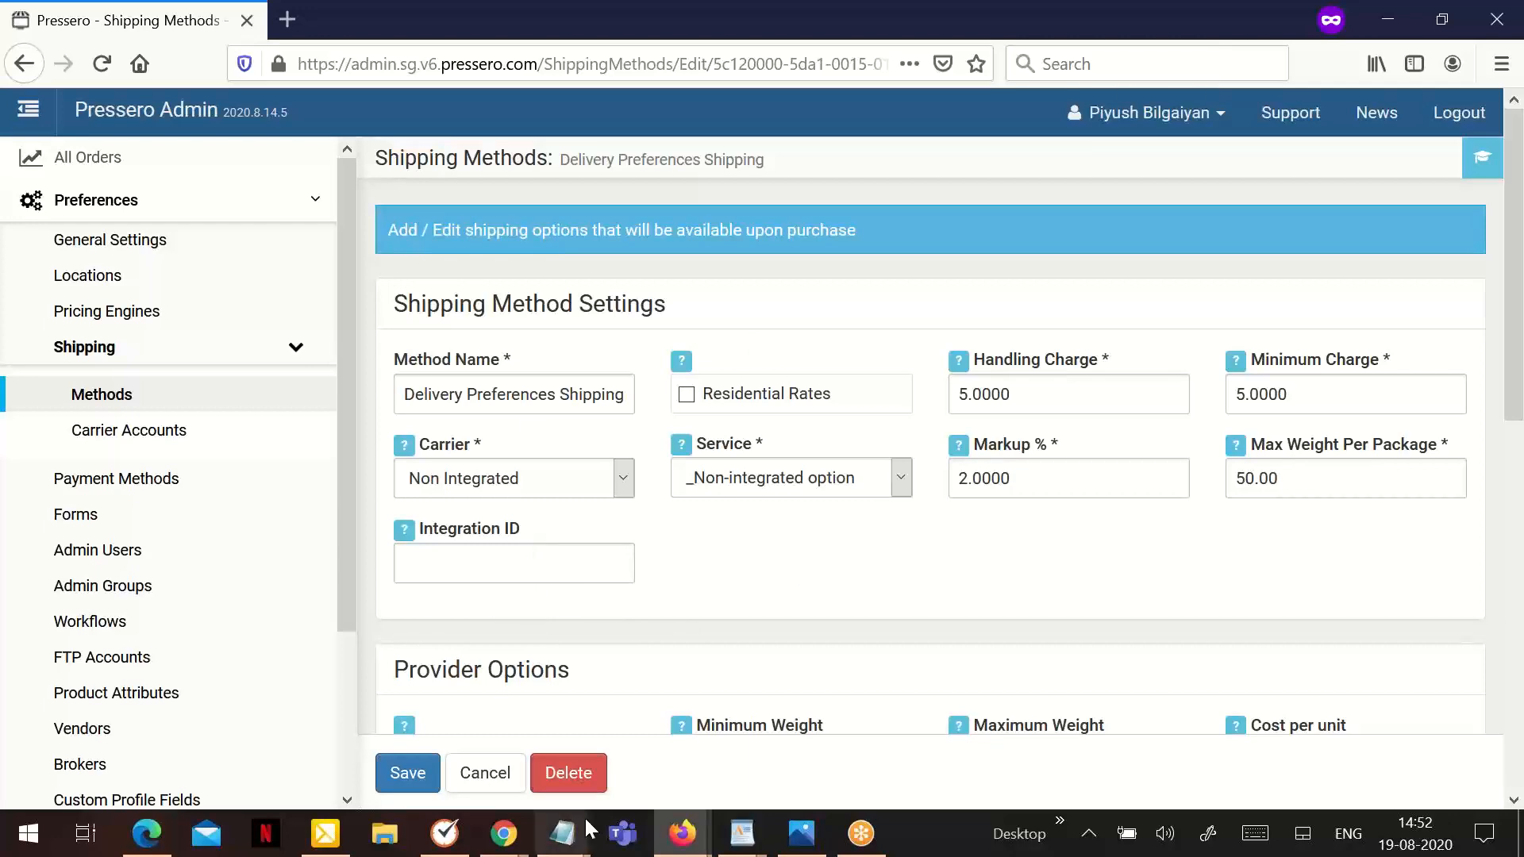
left_click(582, 784)
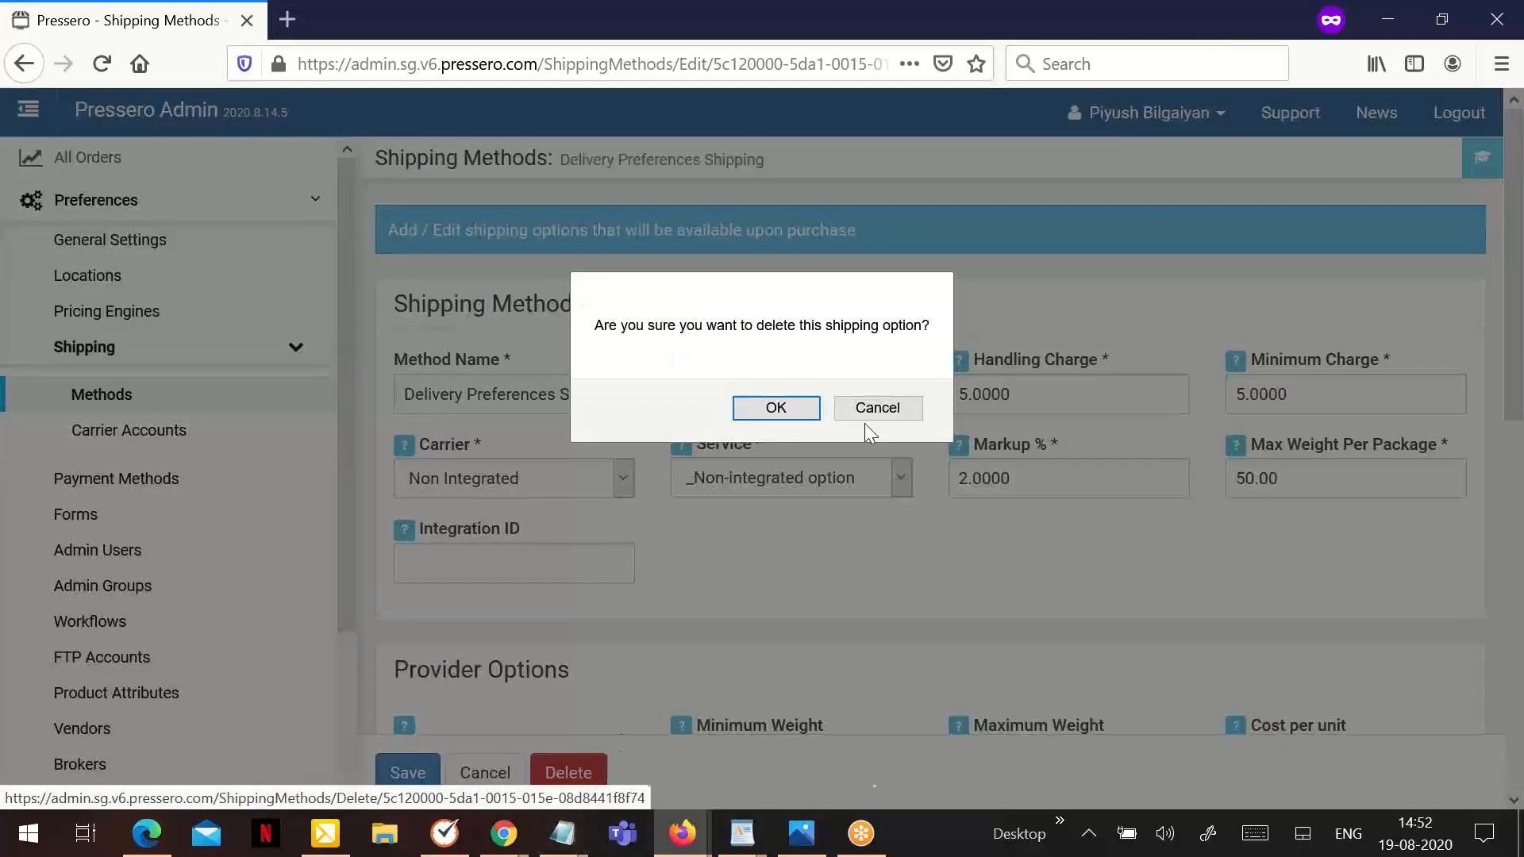
left_click(804, 413)
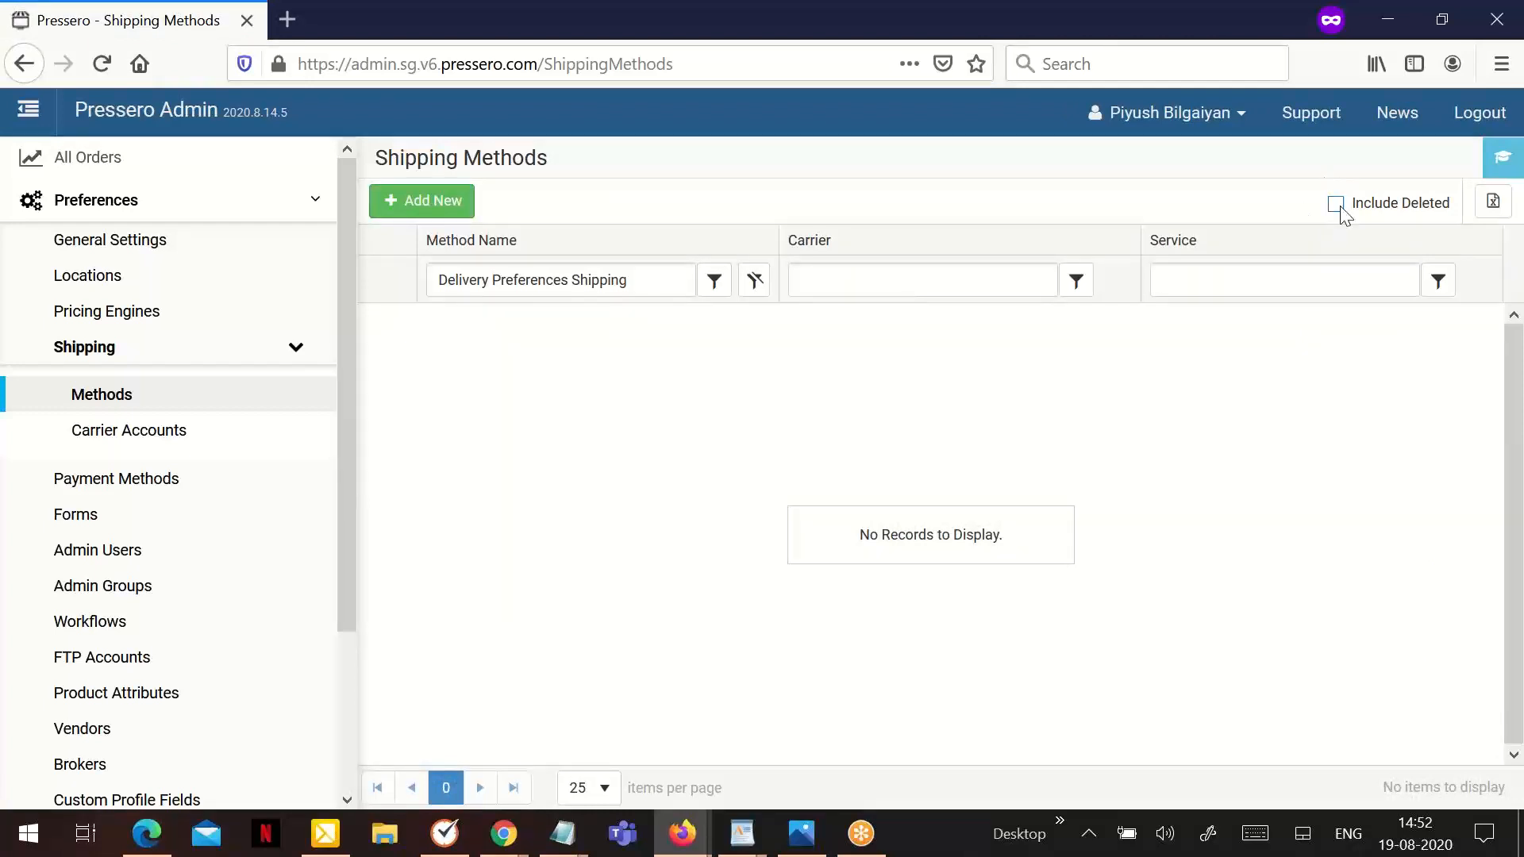
- Include deleted methods in the list, open the deleted Delivery Preferences Shipping method and save it to reactivate it
left_click(1337, 204)
left_click(391, 328)
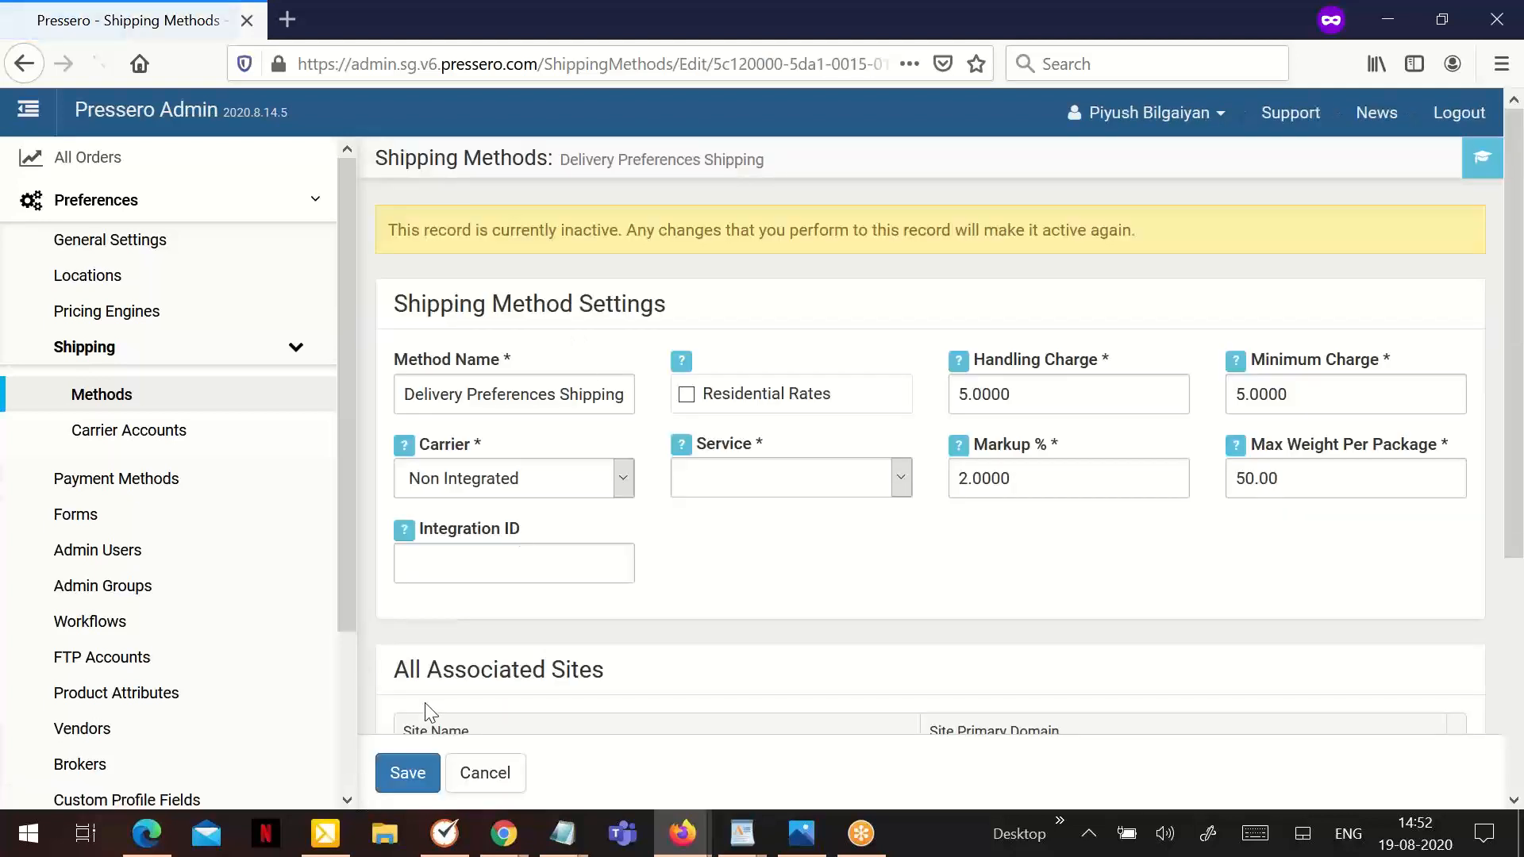
left_click(414, 772)
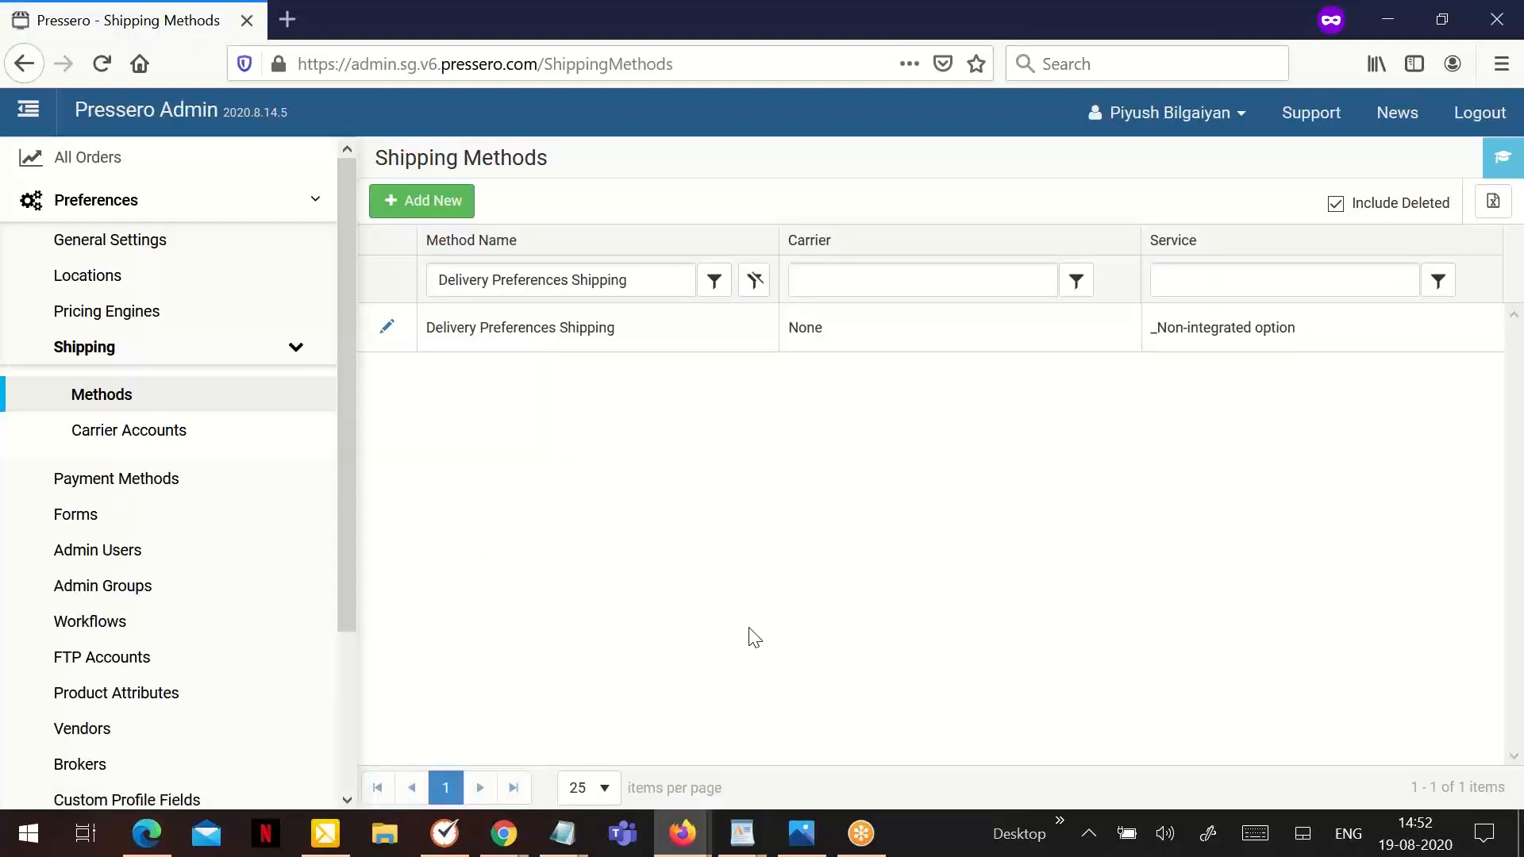
- Switch to the WordPad document and review its list of points for troubleshooting shipping issues
left_click(743, 831)
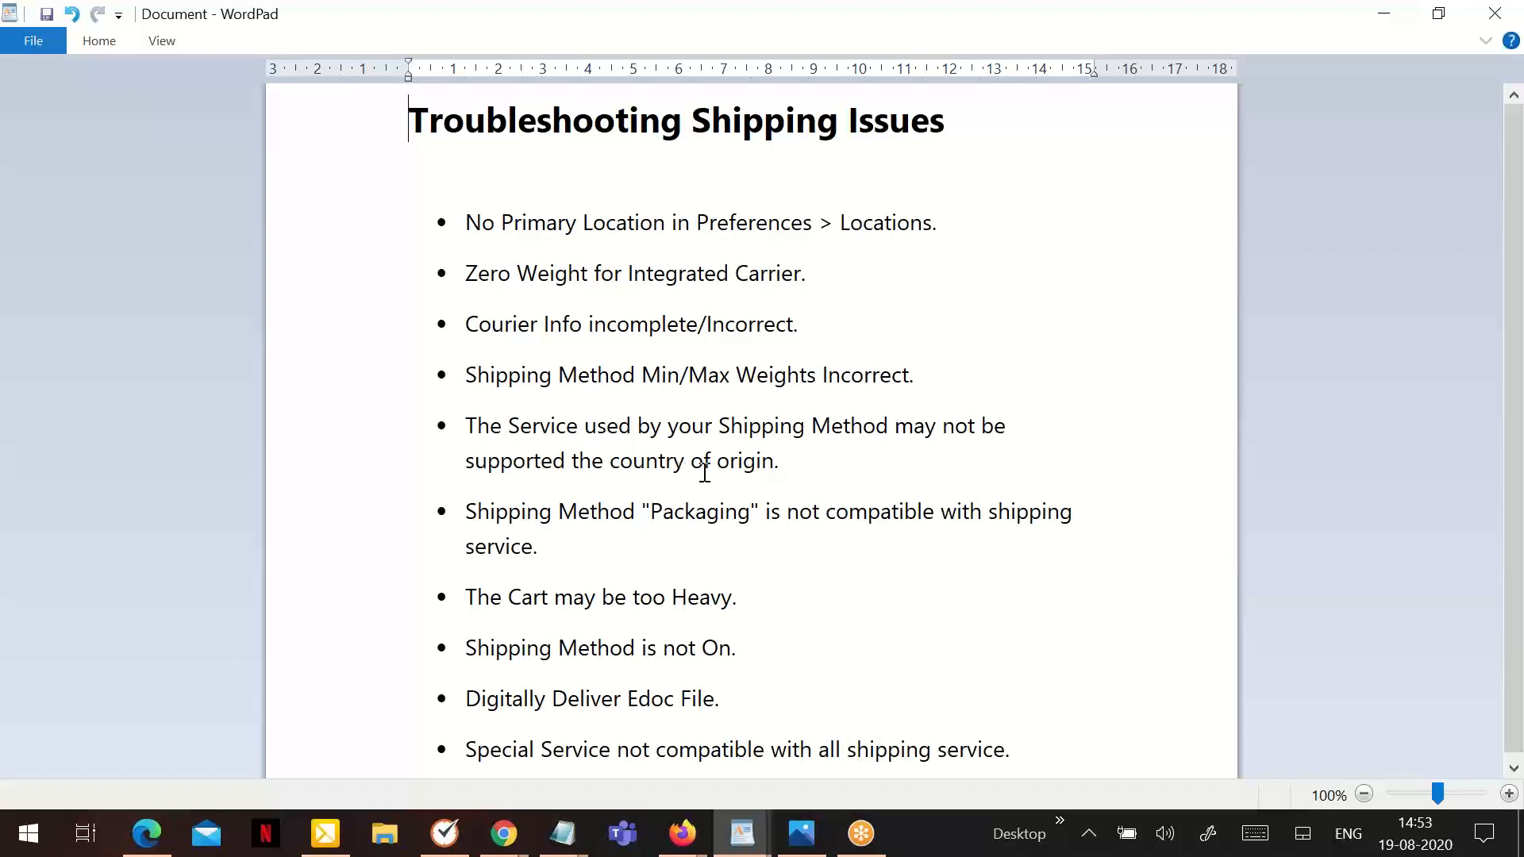
left_click(778, 465)
left_click(1467, 565)
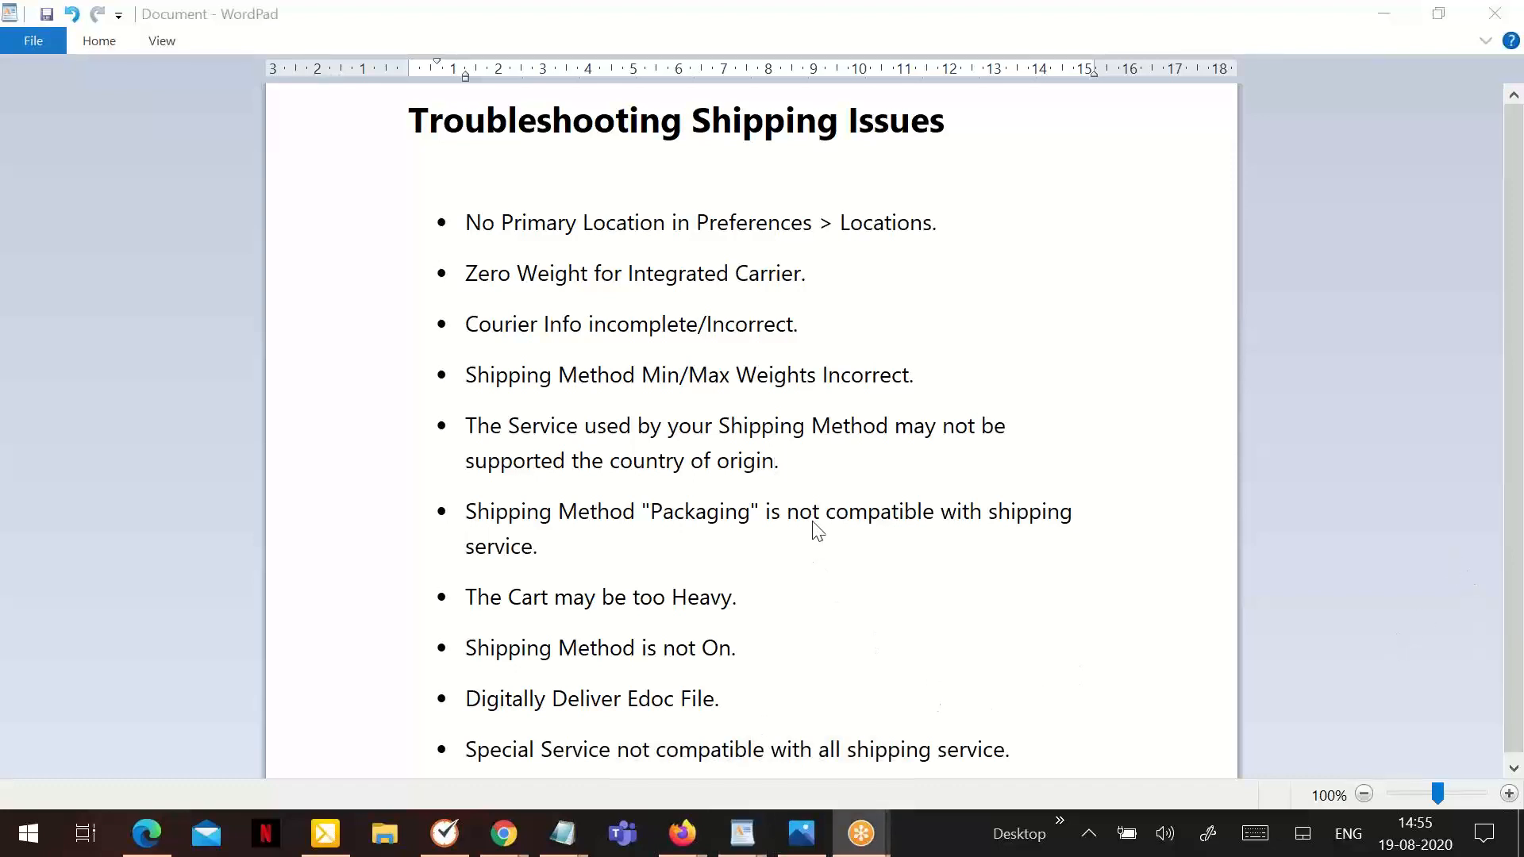